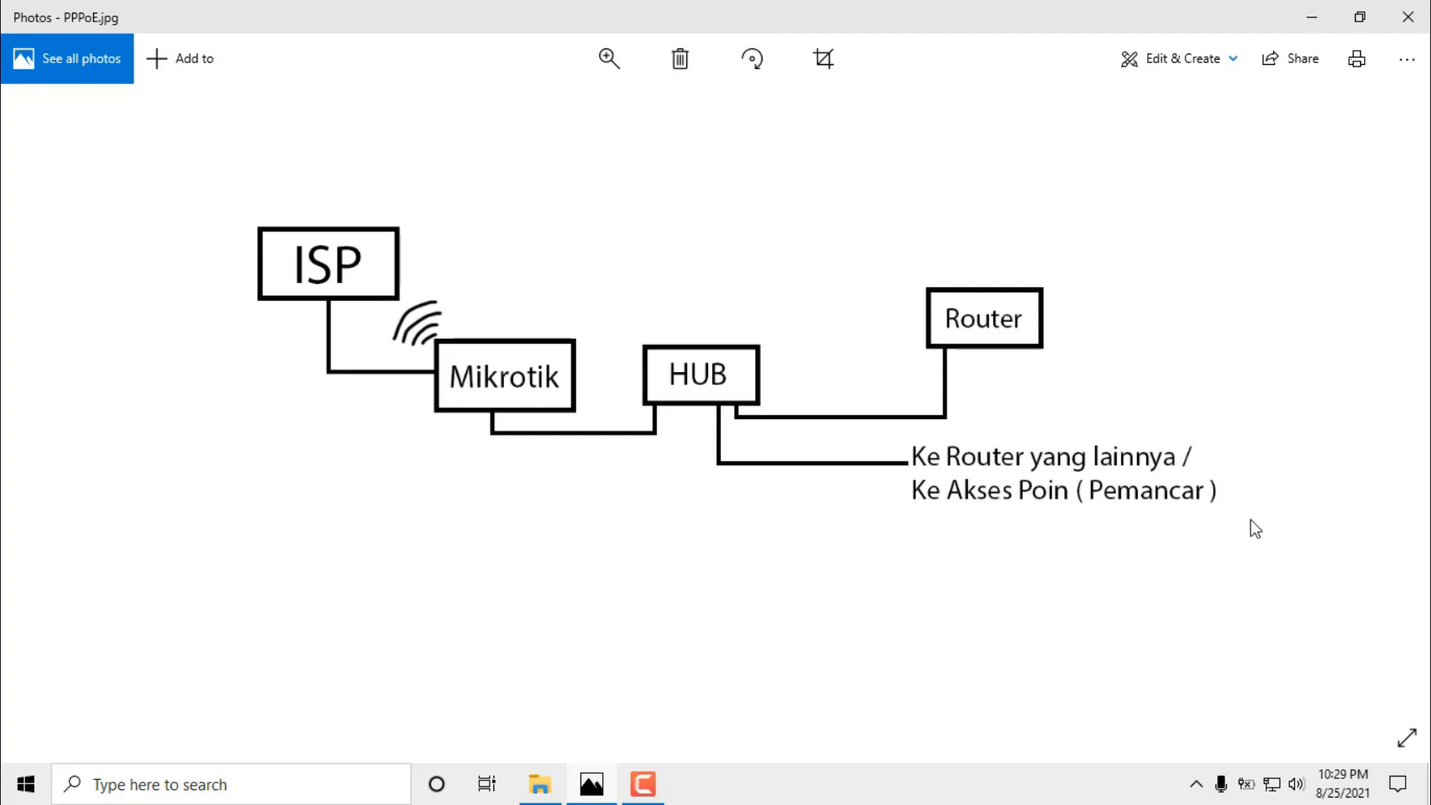
Minimize the PPPoE.jpg diagram in Photos and refresh the desktop twice.
left_click(1312, 17)
right_click(963, 104)
left_click(1010, 164)
right_click(822, 176)
left_click(855, 235)
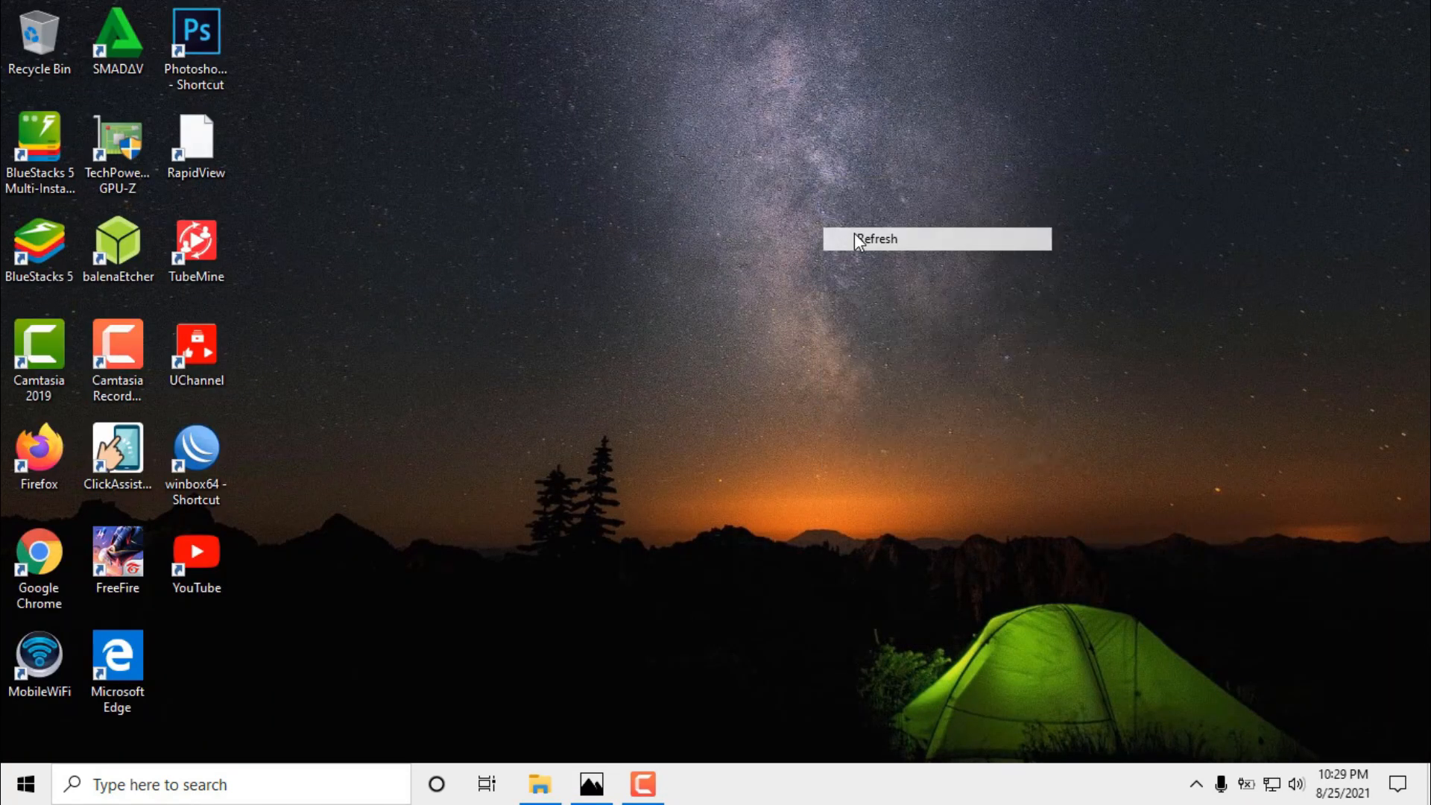
Launch WinBox and connect to the discovered MikroTik hAP lite router by MAC address.
double_click(220, 449)
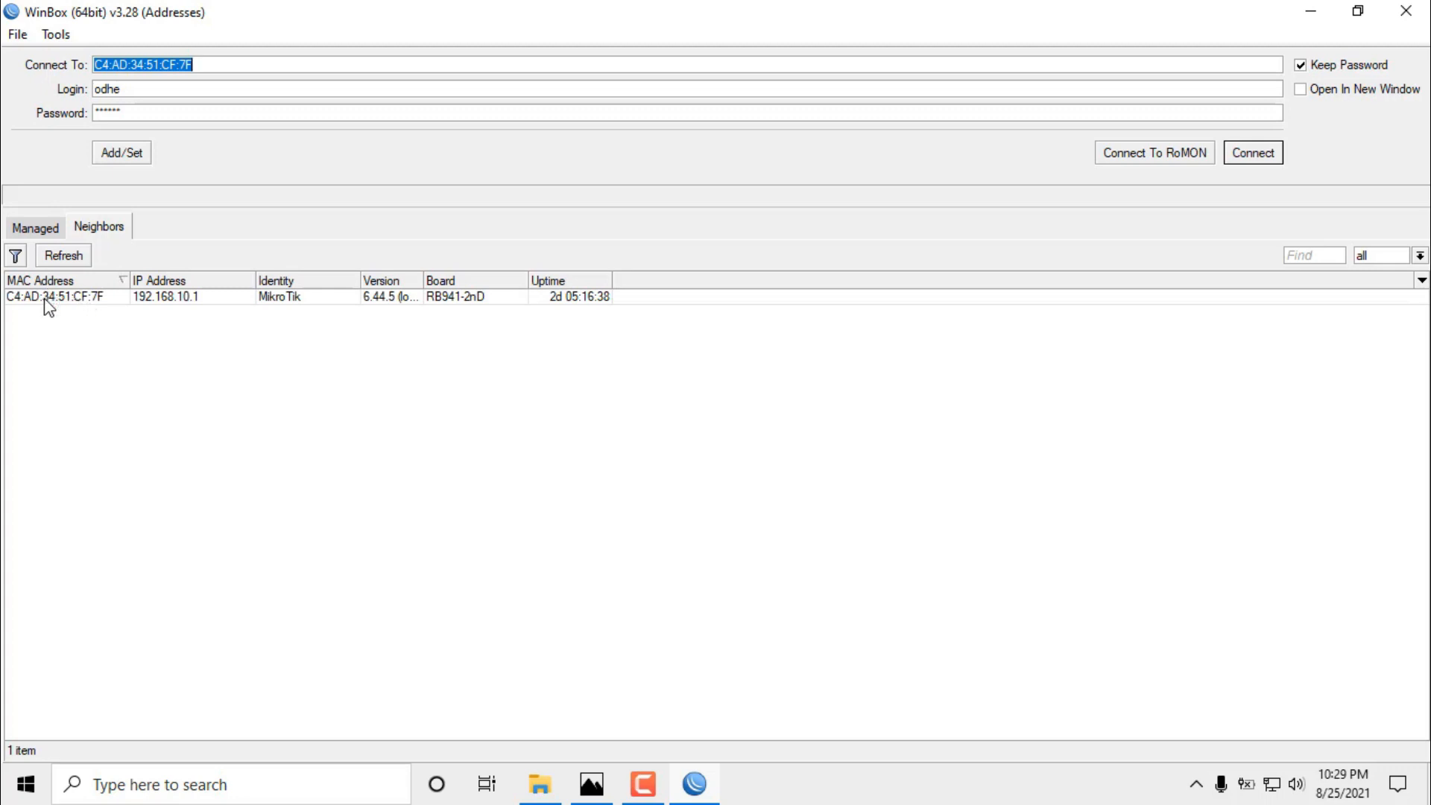
left_click(43, 298)
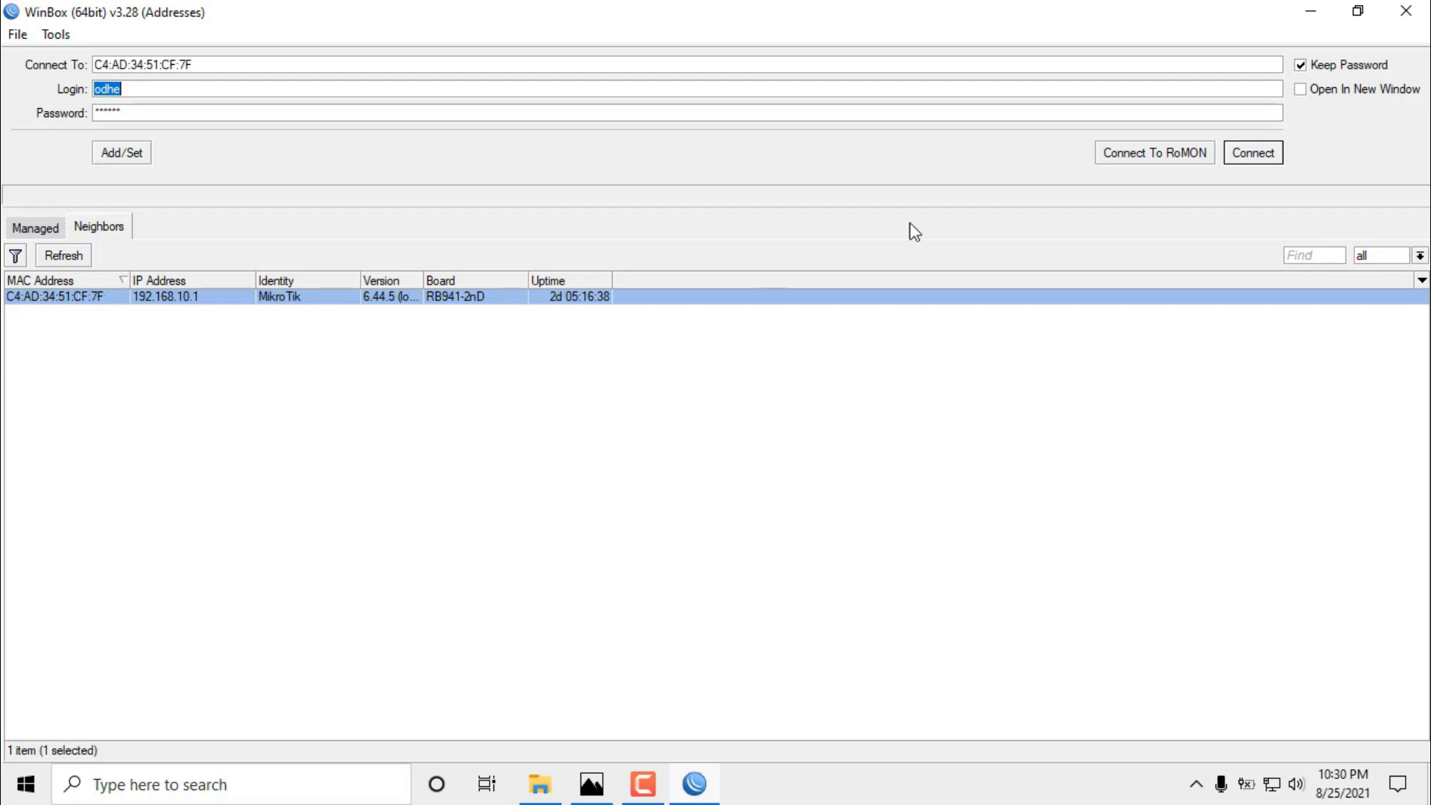
left_click(1269, 154)
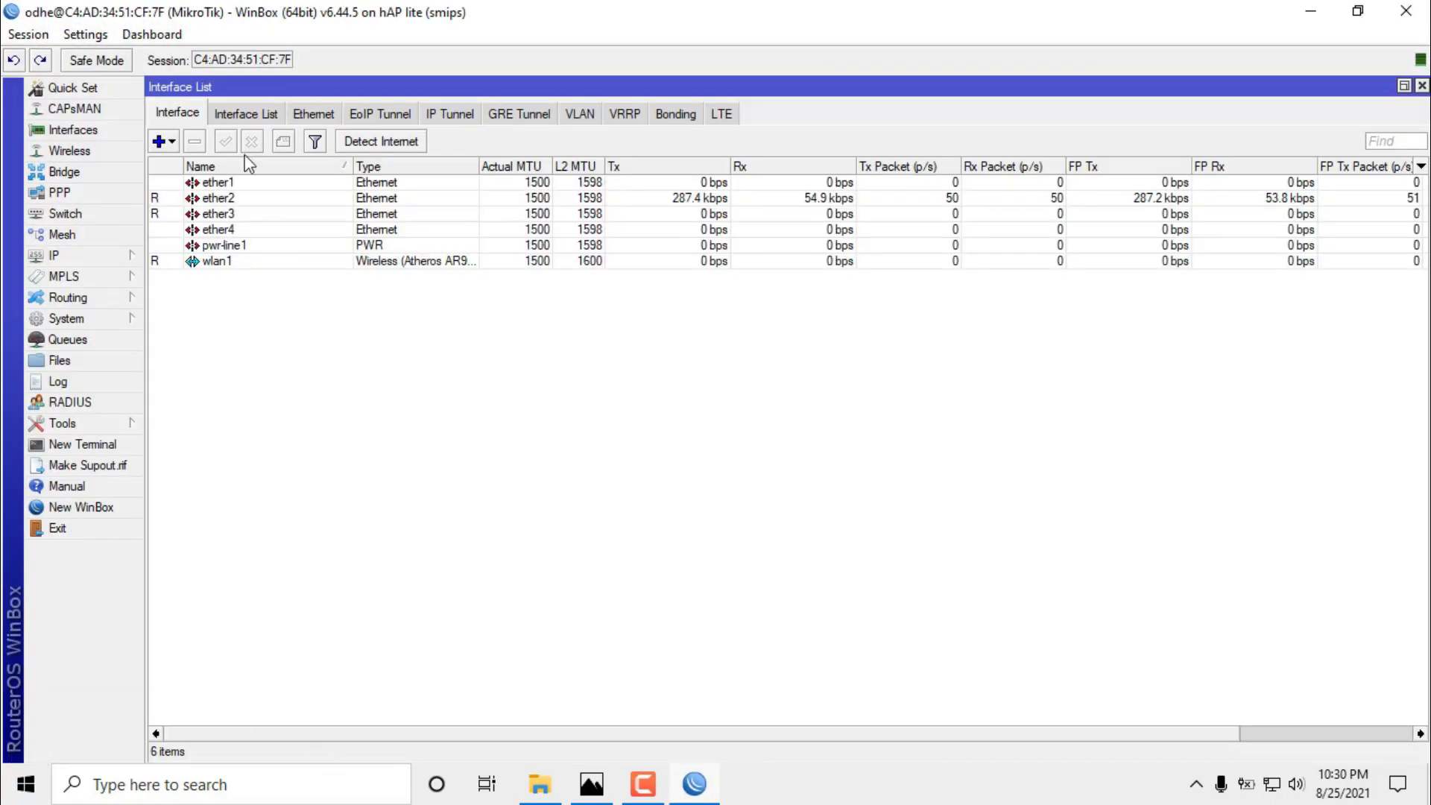
Look over the ether2 and wlan1 interfaces, then open the ether3 interface properties.
left_click(217, 200)
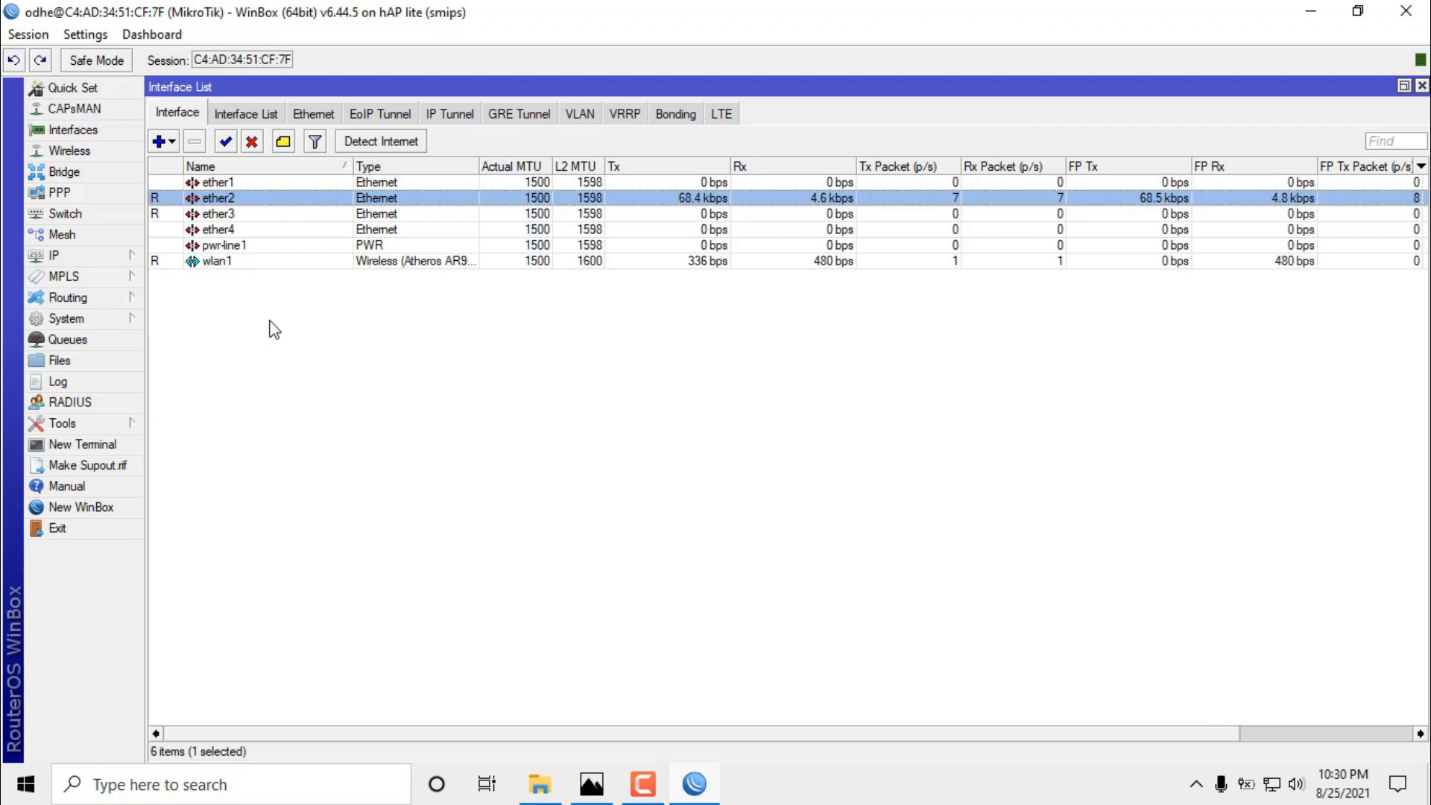
left_click(217, 264)
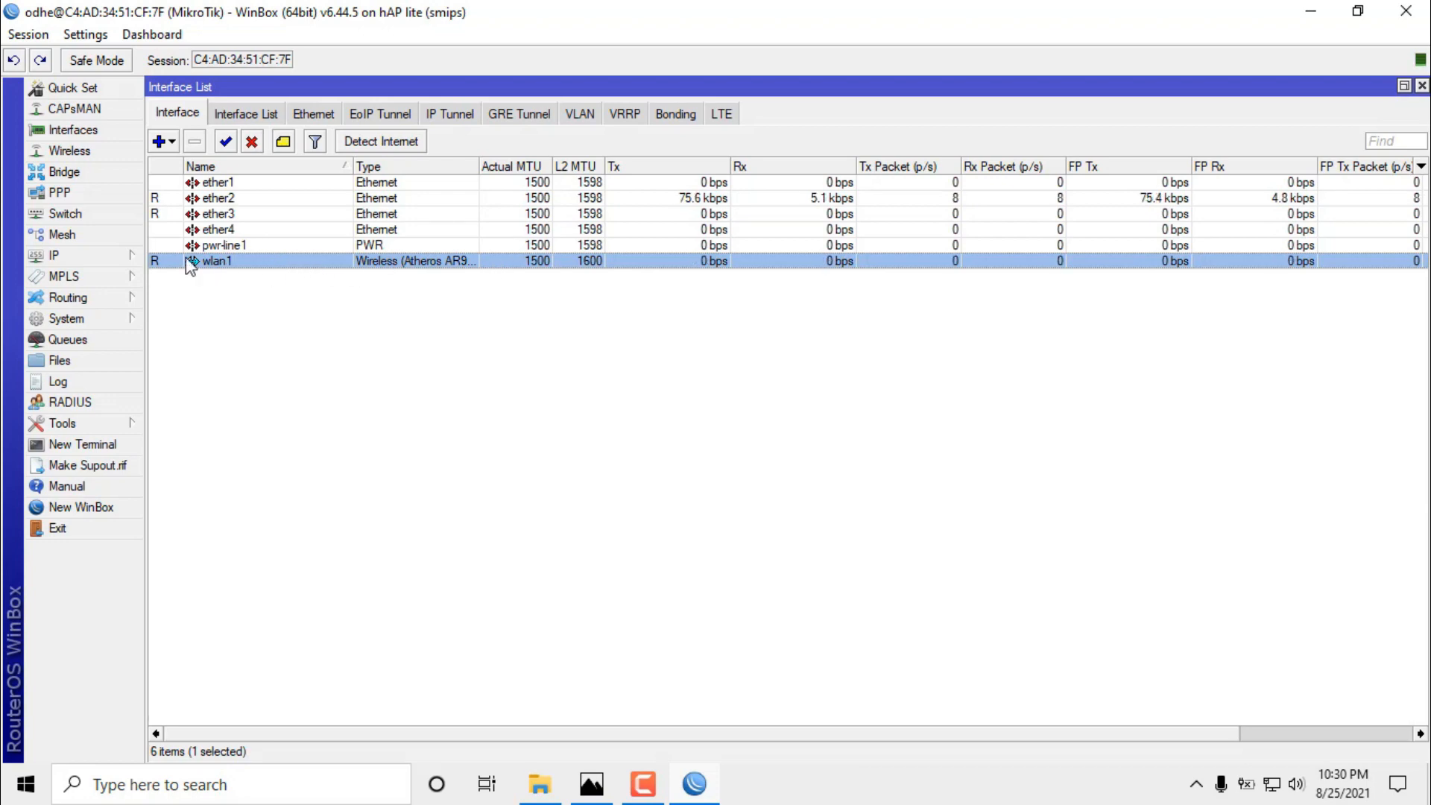
left_click(227, 216)
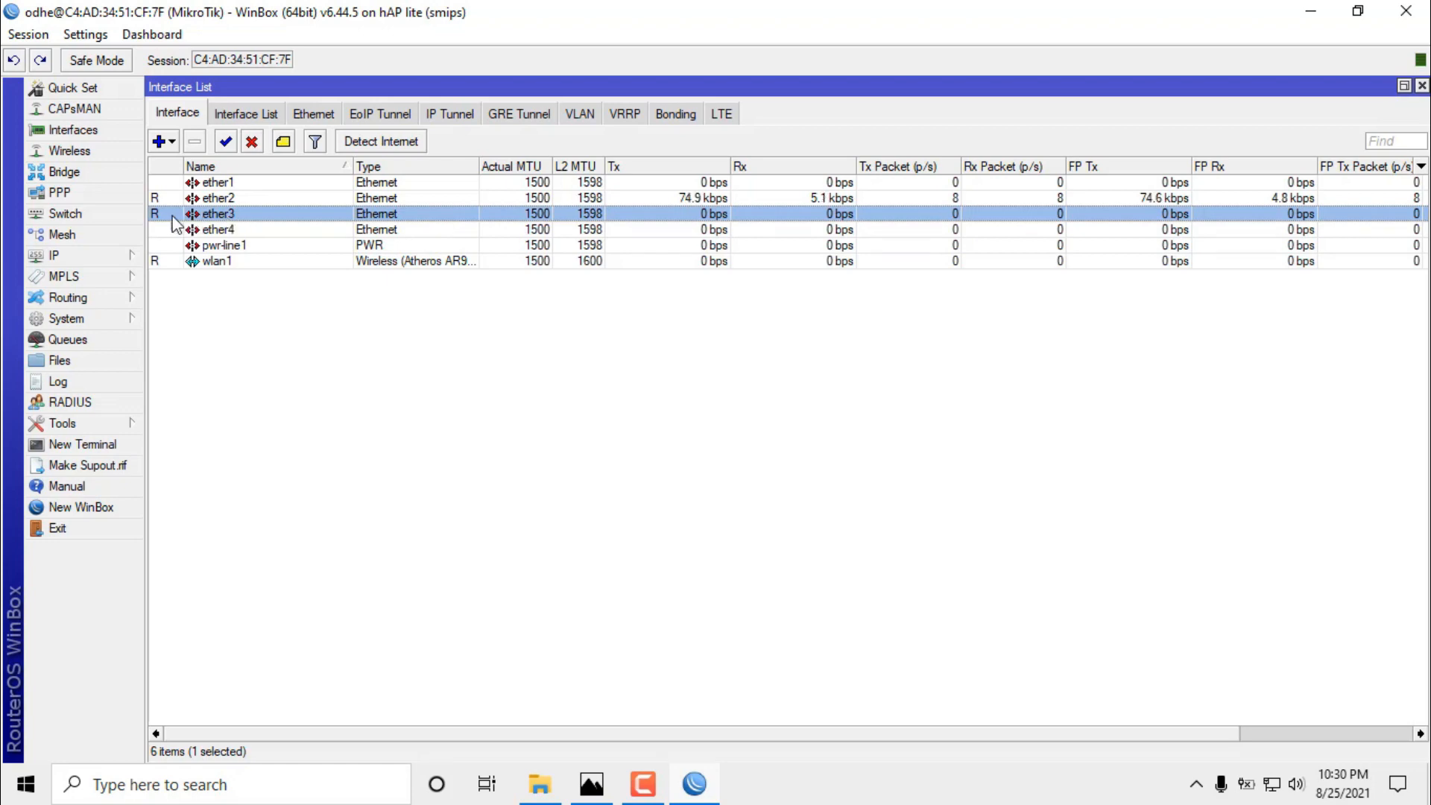
double_click(268, 216)
Rename ether3 to 'ether3-ke client', apply it, and select the renamed interface.
left_click(743, 259)
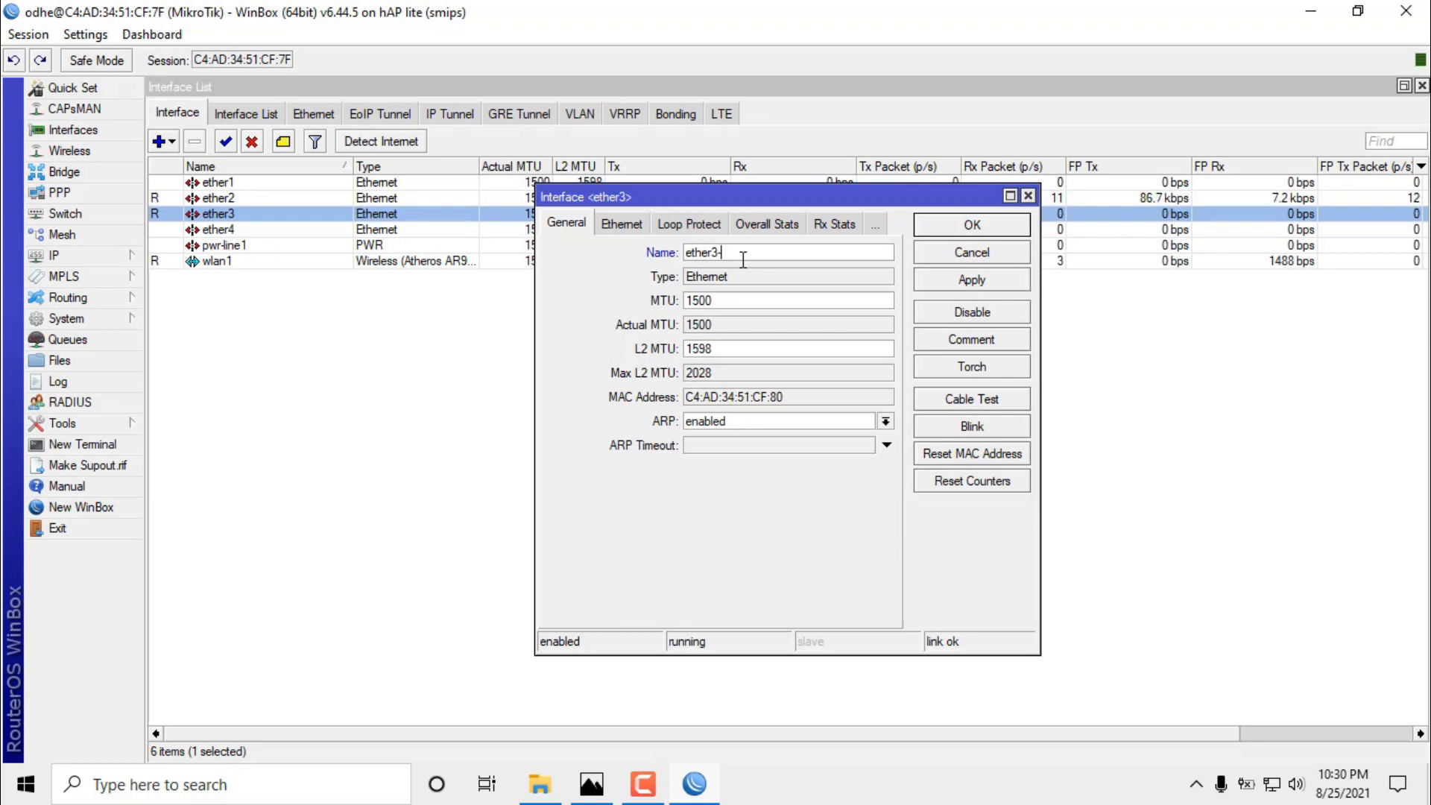
type("-ke cl")
left_click(954, 282)
left_click(959, 227)
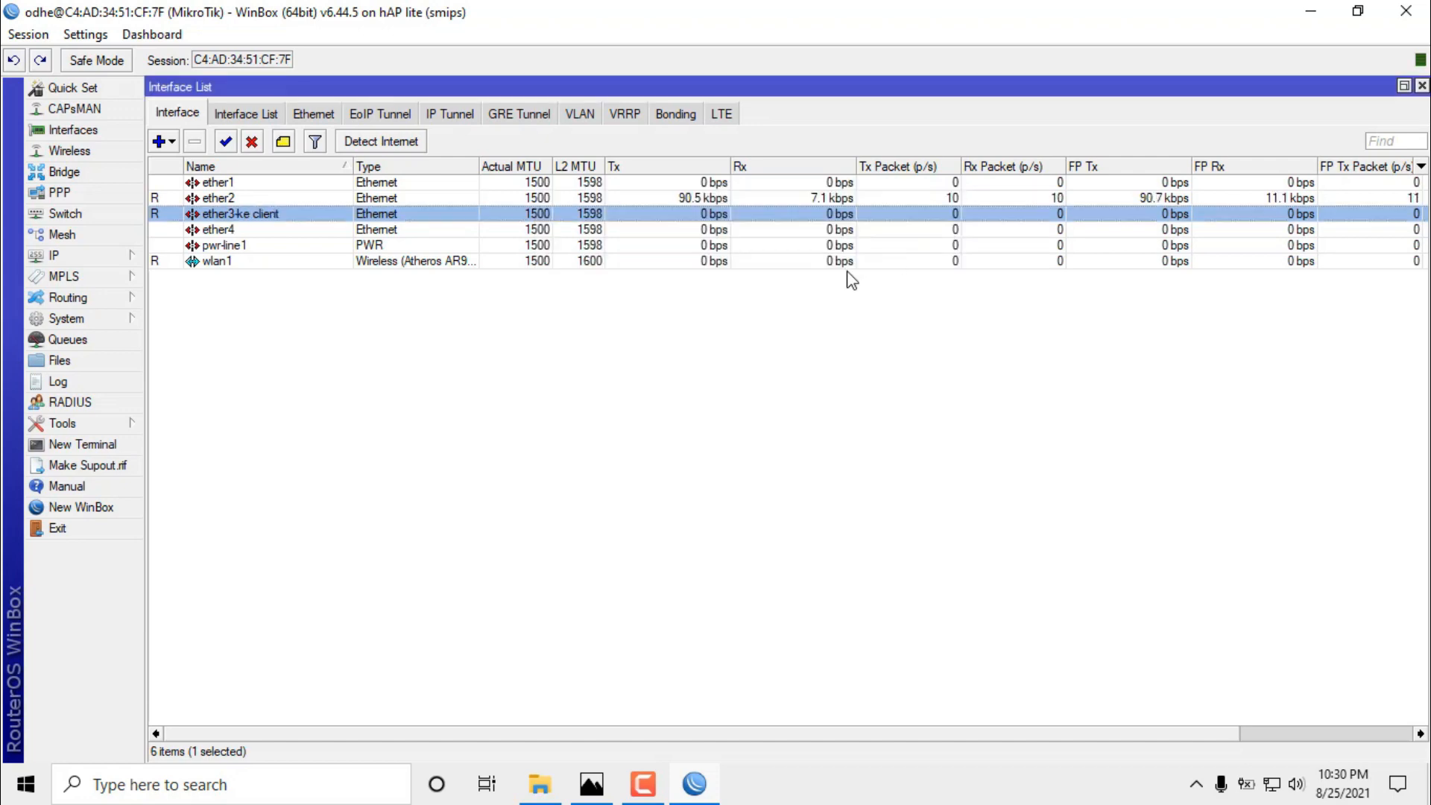
left_click(457, 373)
left_click(245, 217)
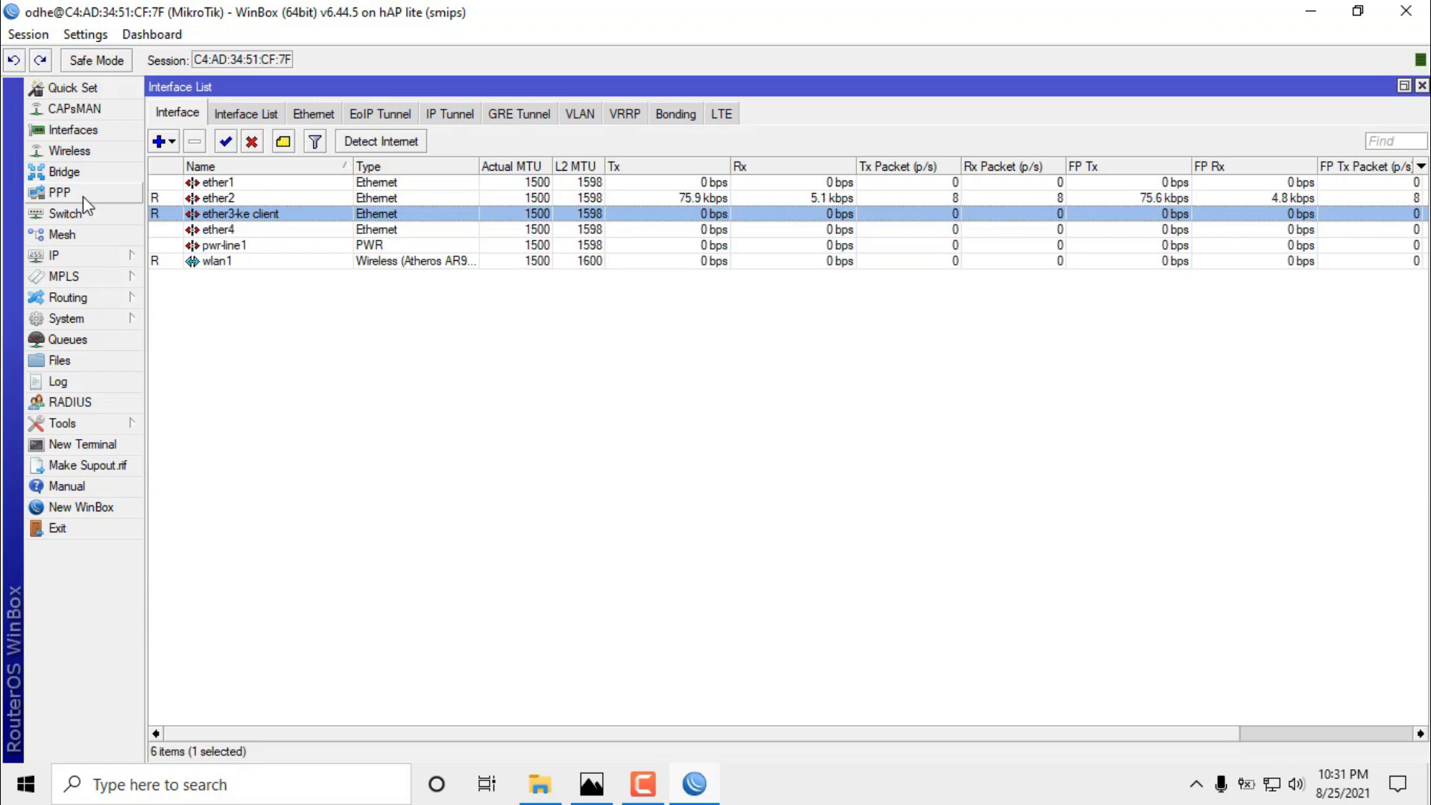
Add IP address 80.80.80.1/24 on ether3-ke client, then close the Address List.
left_click(101, 261)
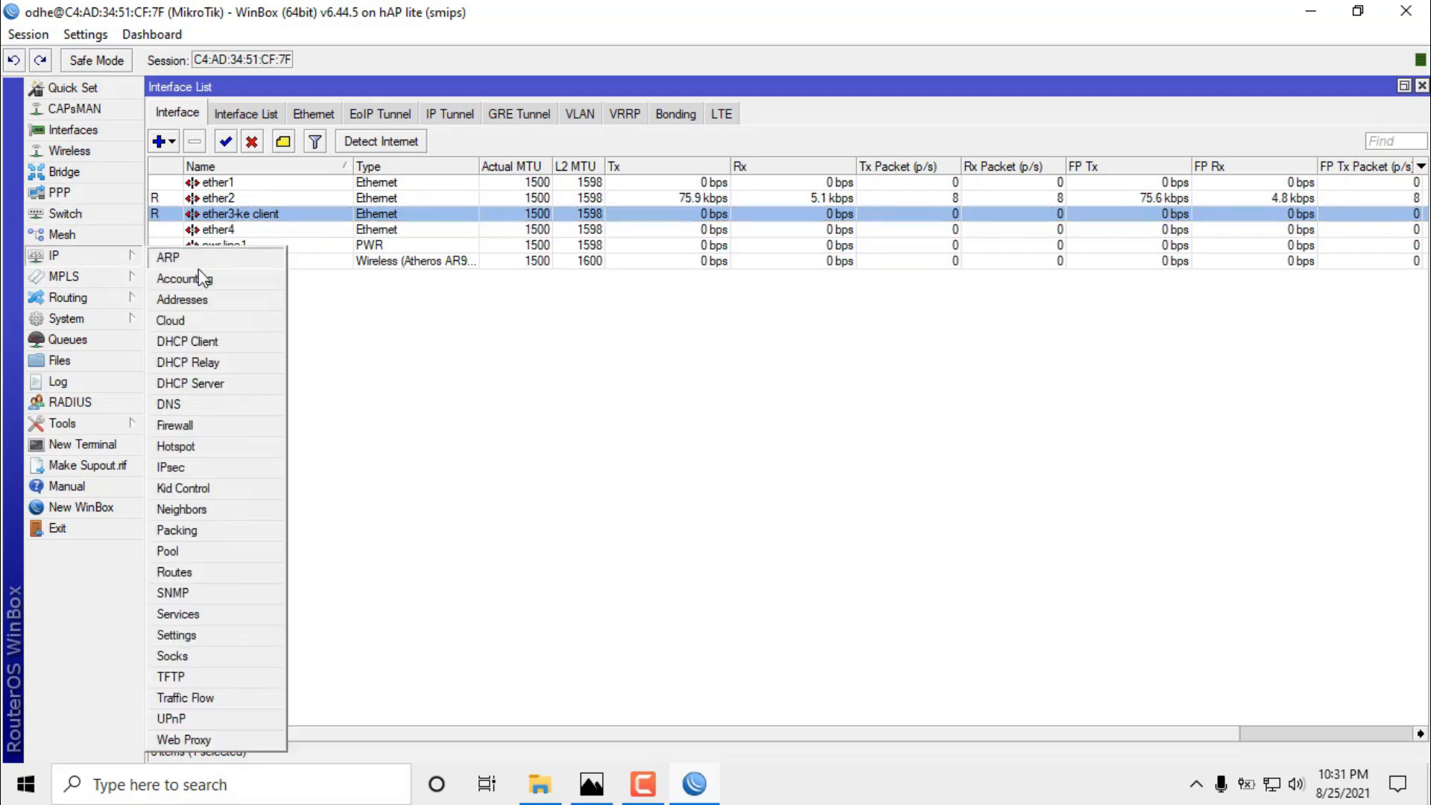
left_click(220, 298)
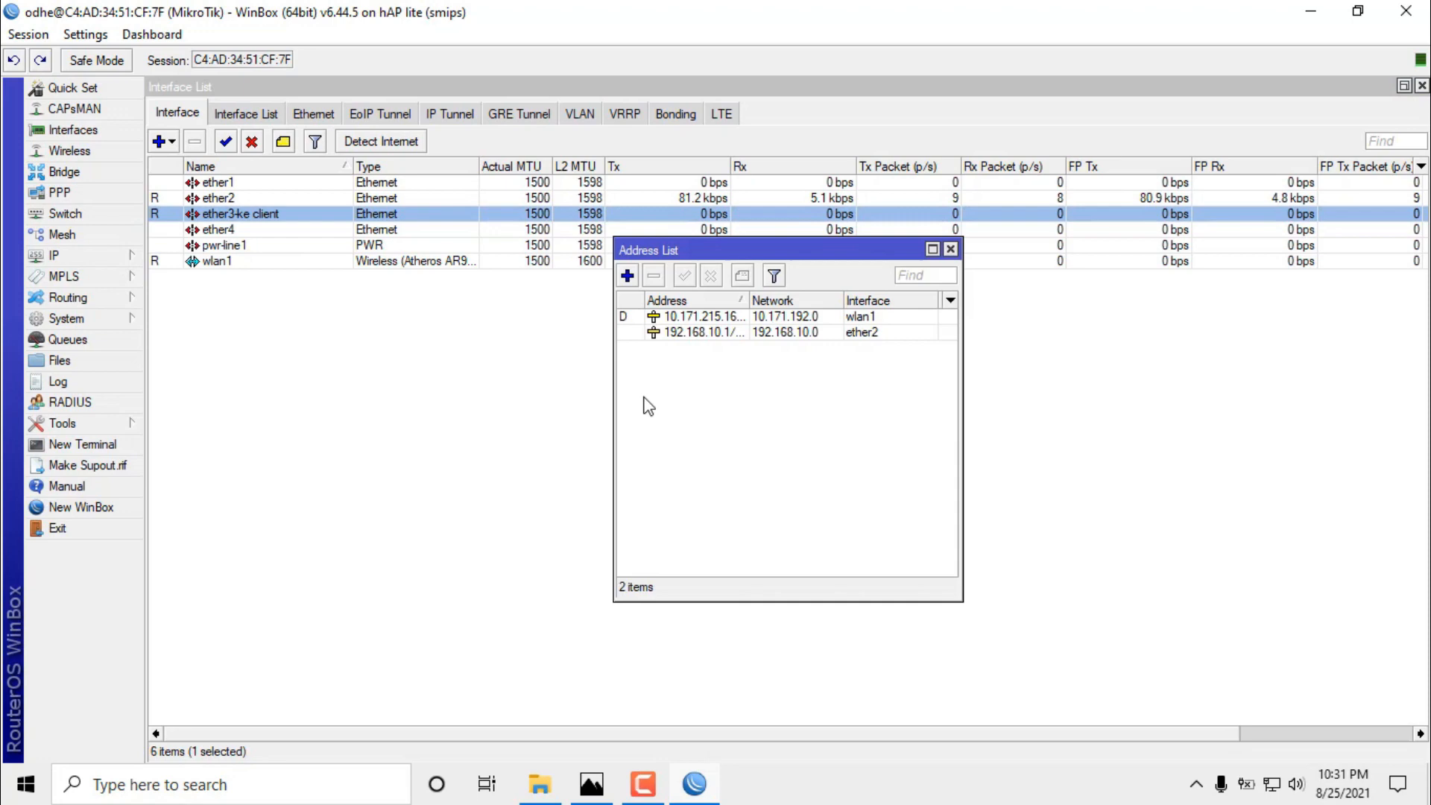
left_click(627, 276)
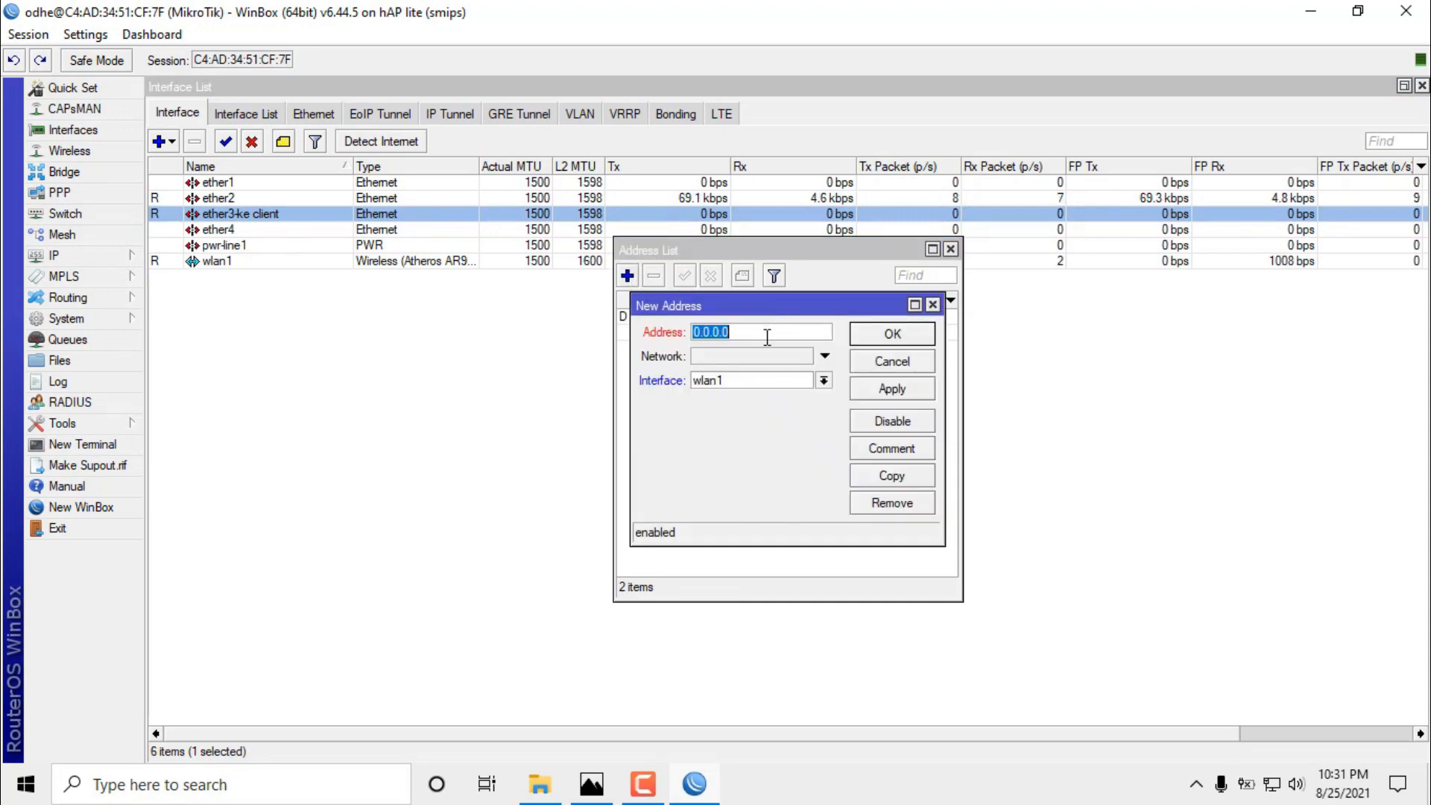
type("80")
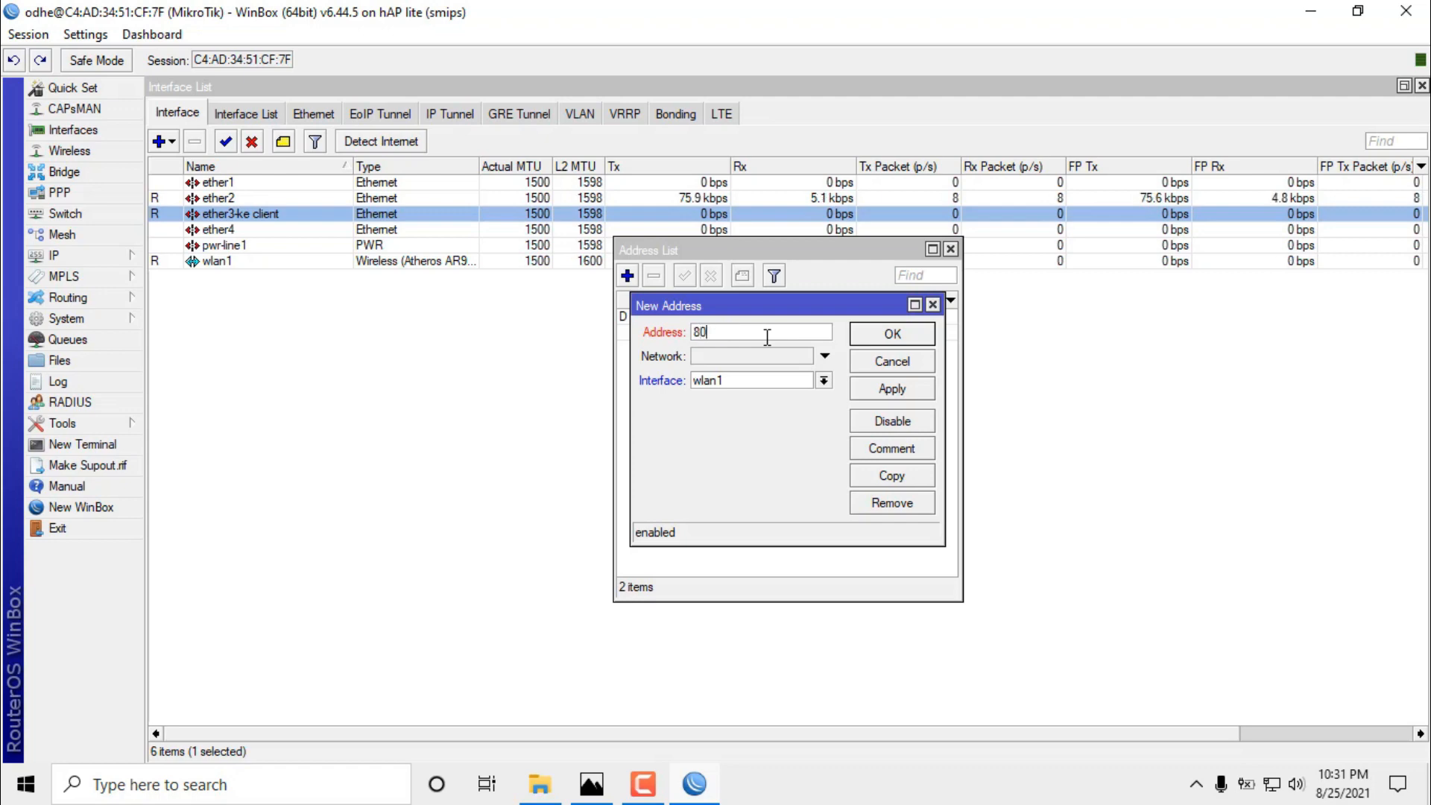
type(".80.80.1/24")
left_click(779, 381)
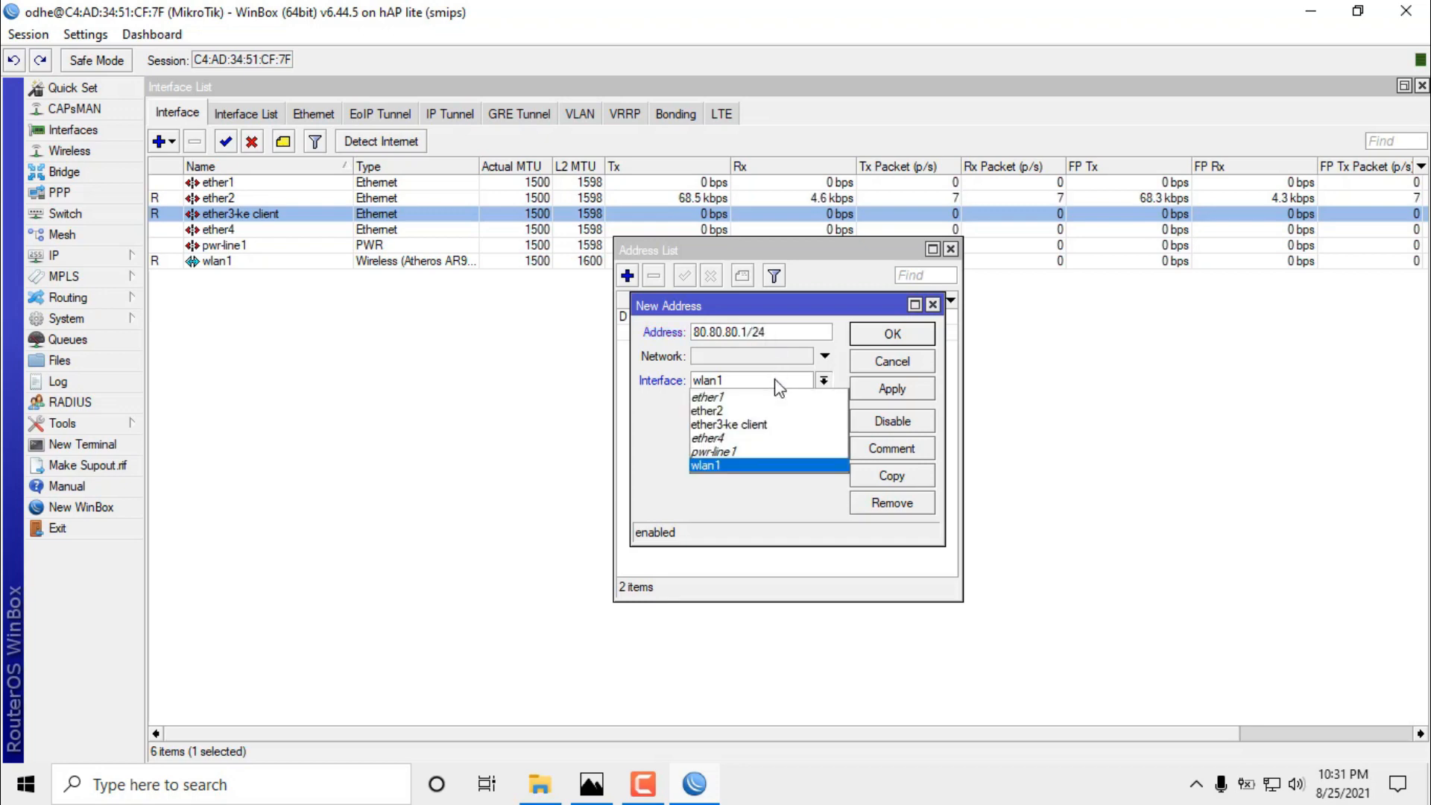
left_click(783, 435)
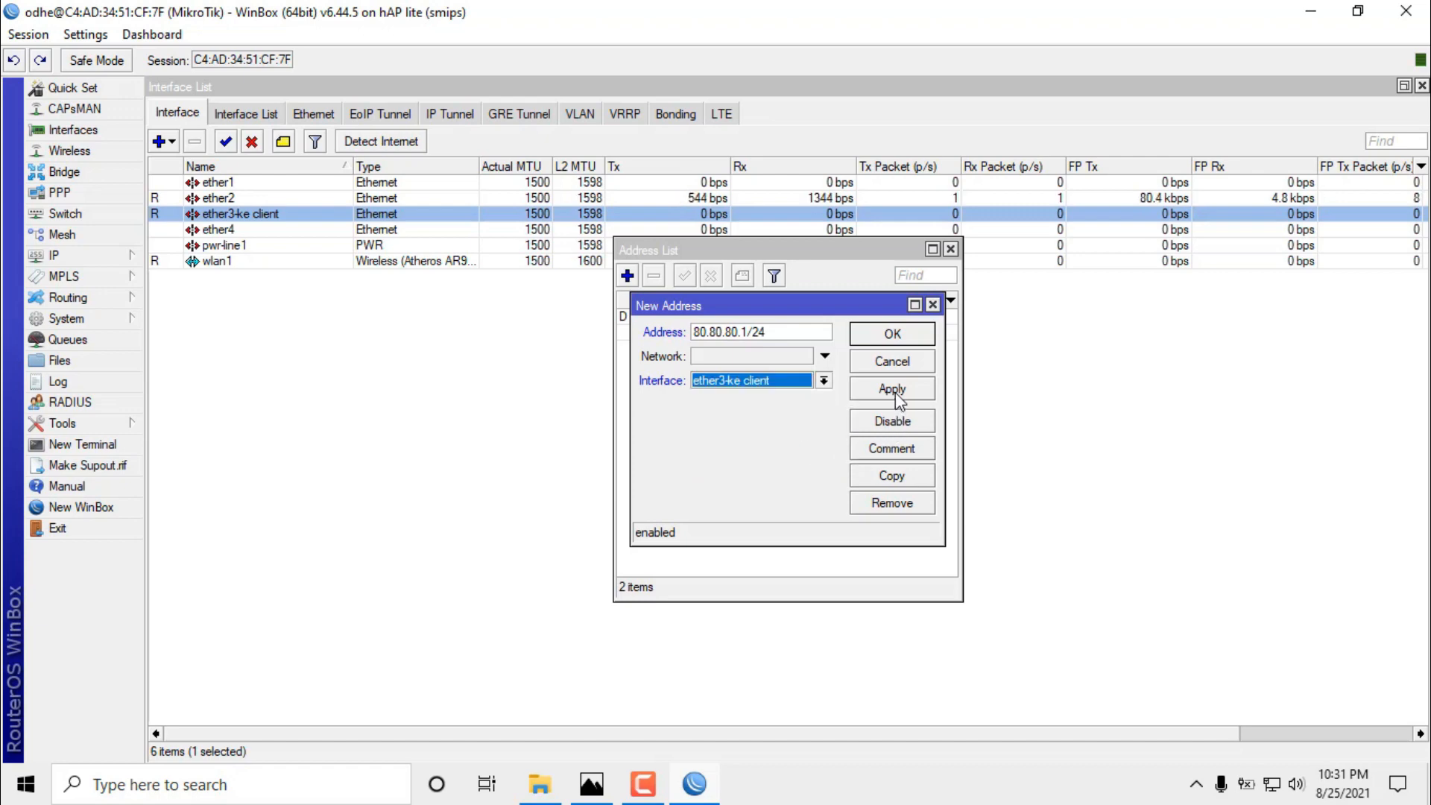
left_click(902, 388)
left_click(892, 334)
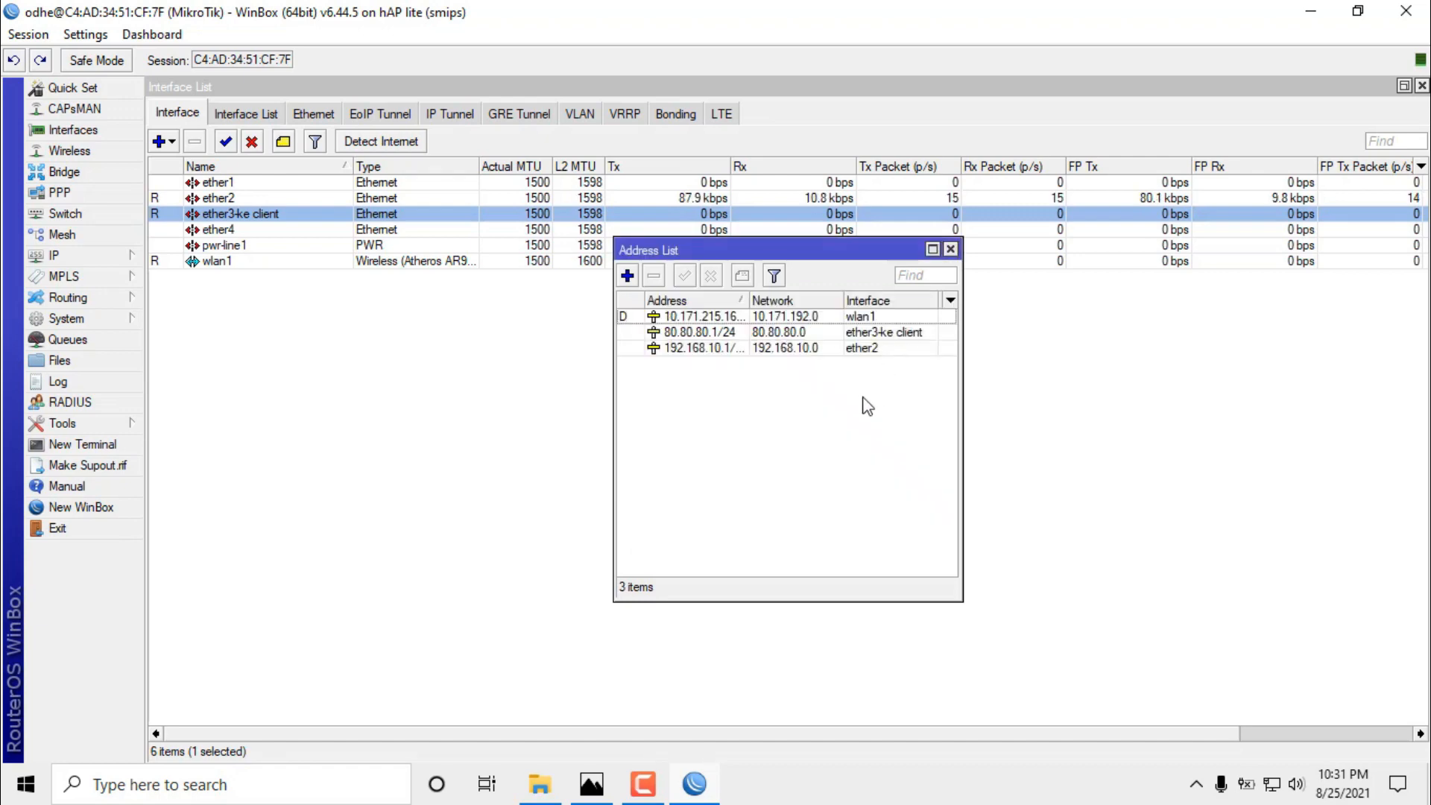
left_click(849, 339)
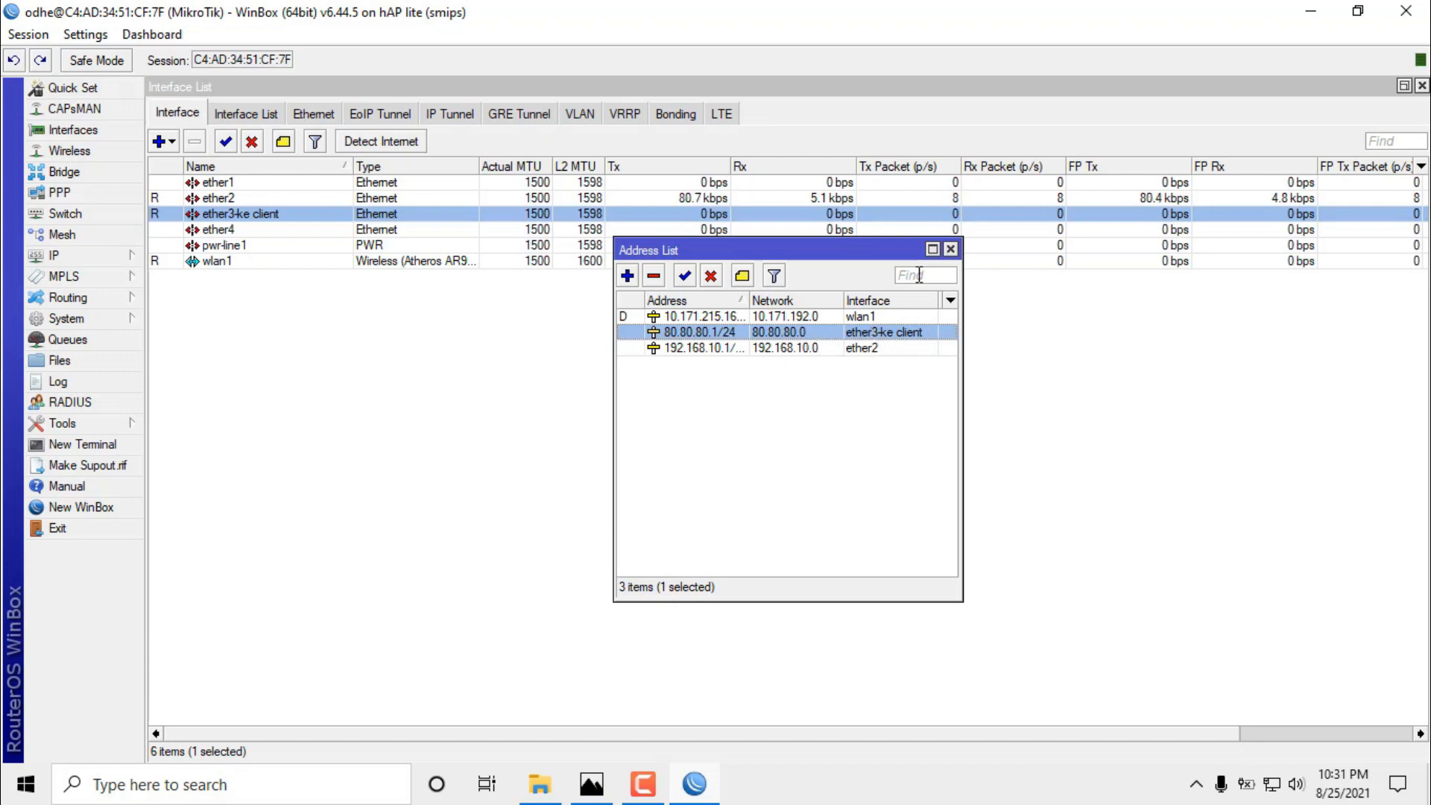
left_click(950, 249)
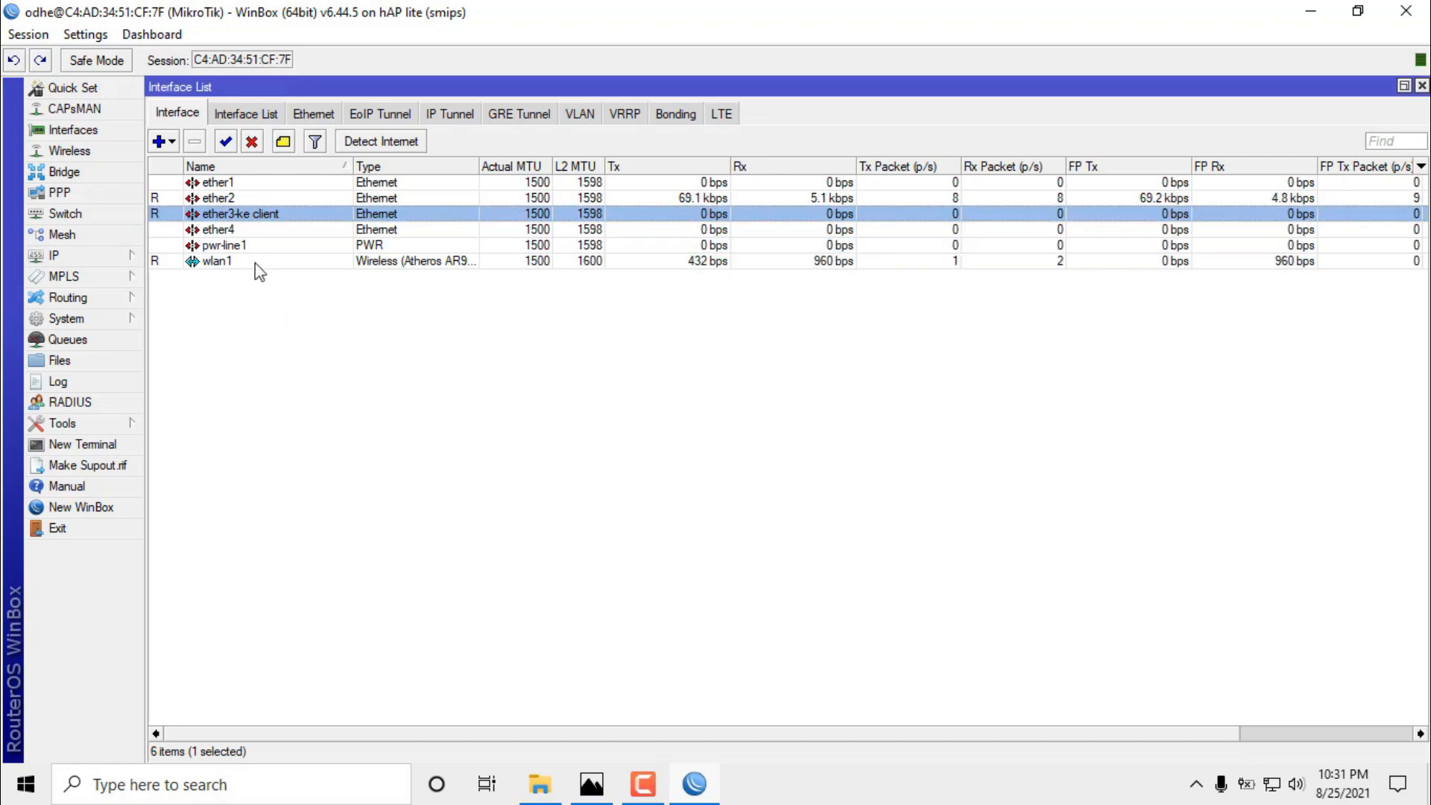
Check the IP DNS settings and close them without changes.
left_click(214, 265)
left_click(210, 340)
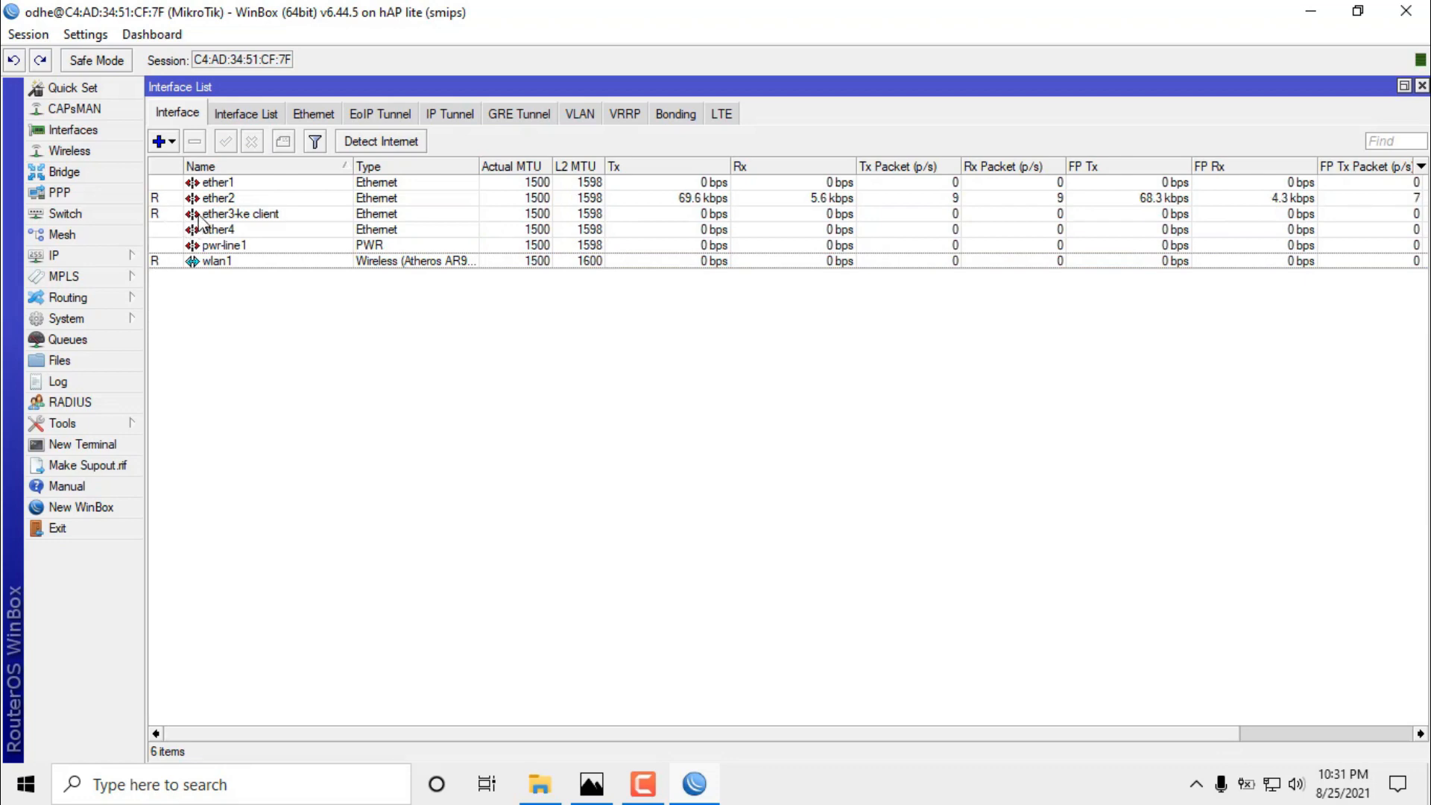
left_click(88, 262)
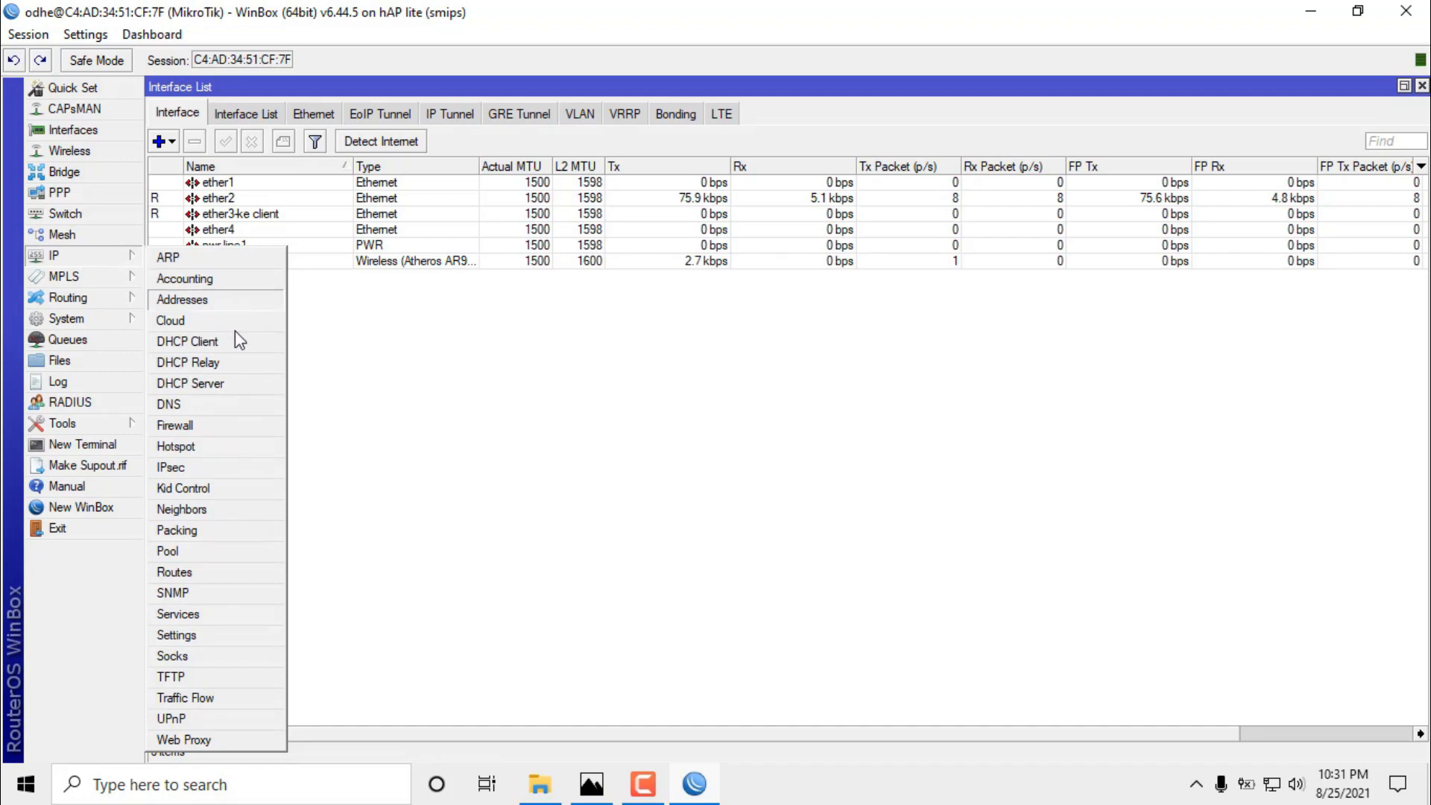
left_click(226, 409)
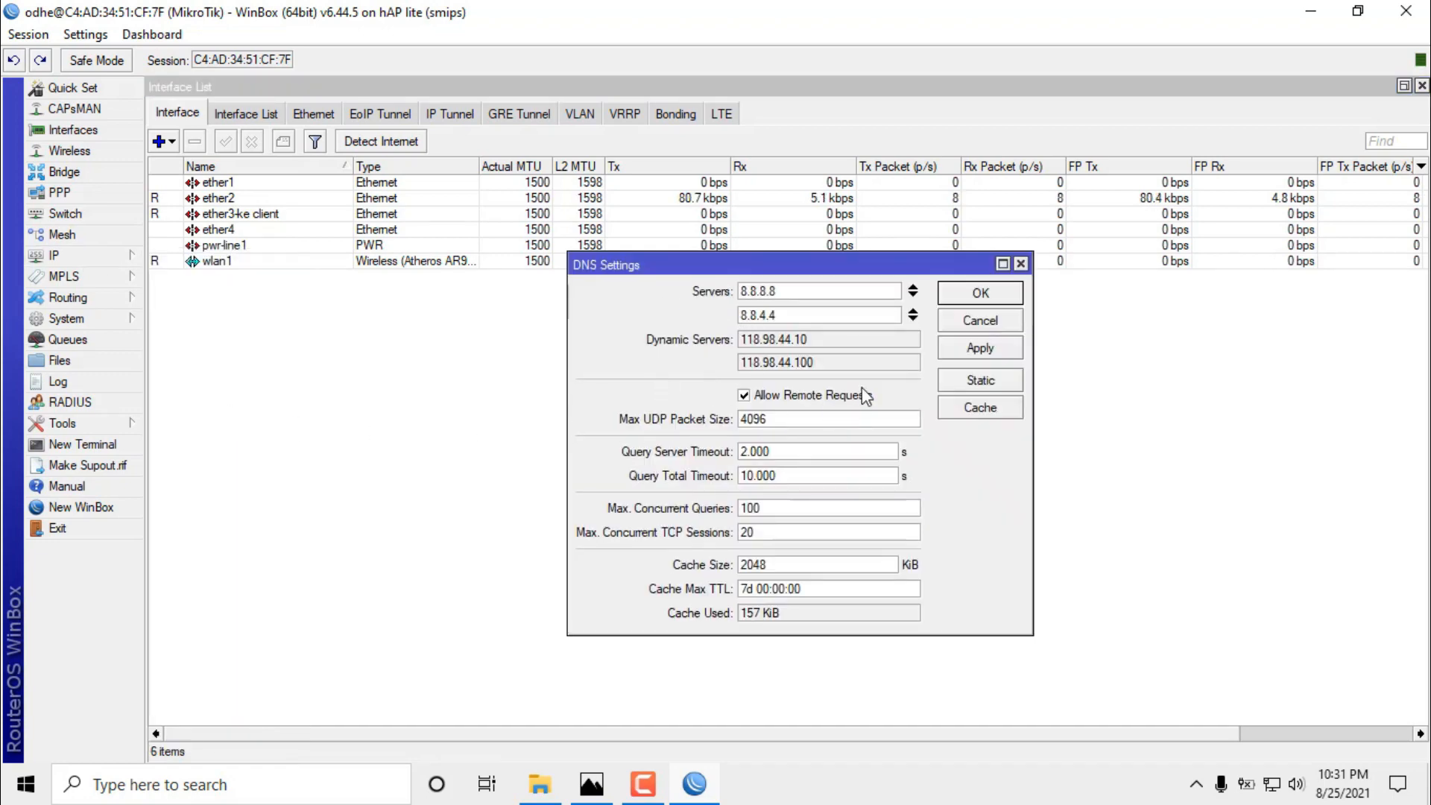
left_click(978, 322)
Open the Firewall NAT rules and inspect NAT rule 1's details.
left_click(112, 257)
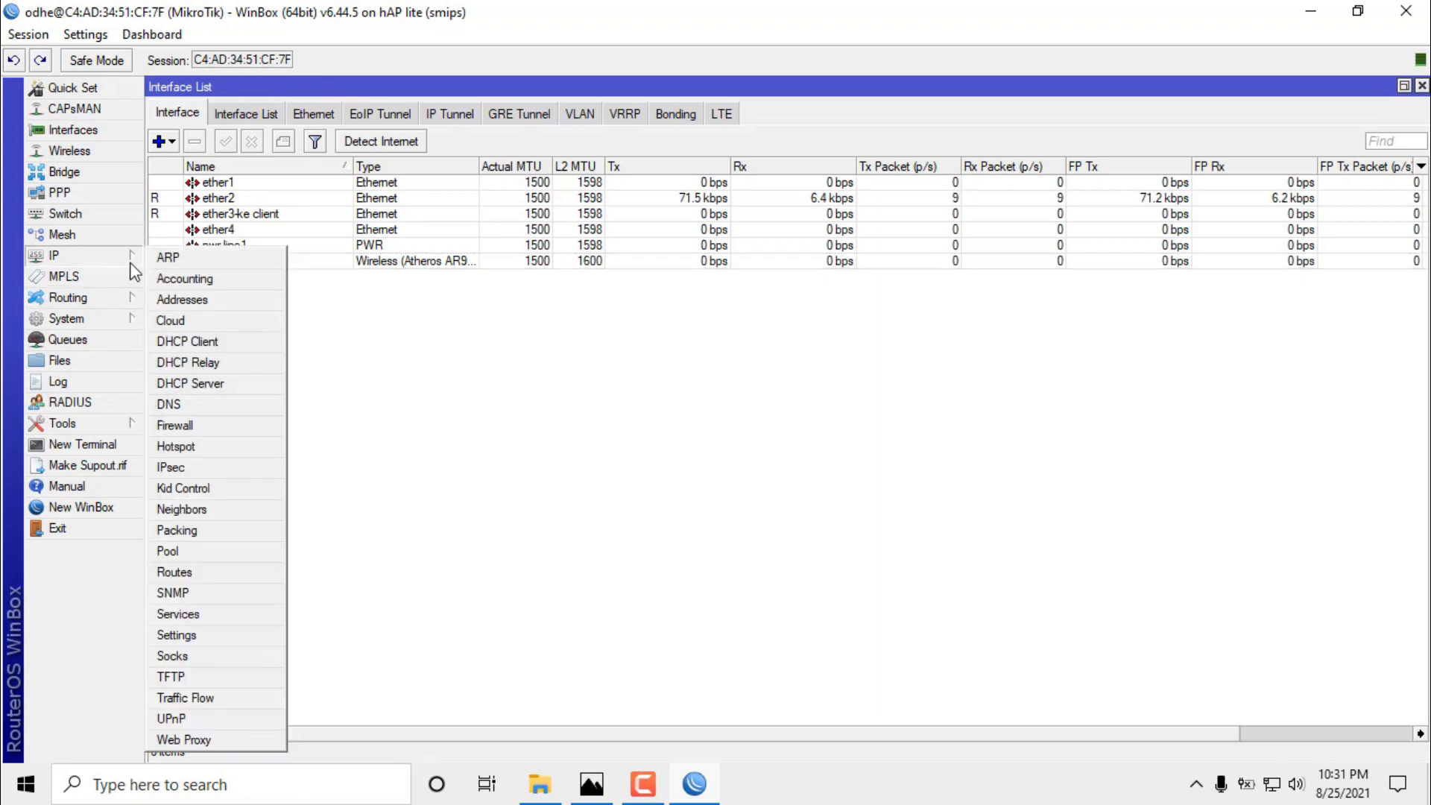
left_click(215, 431)
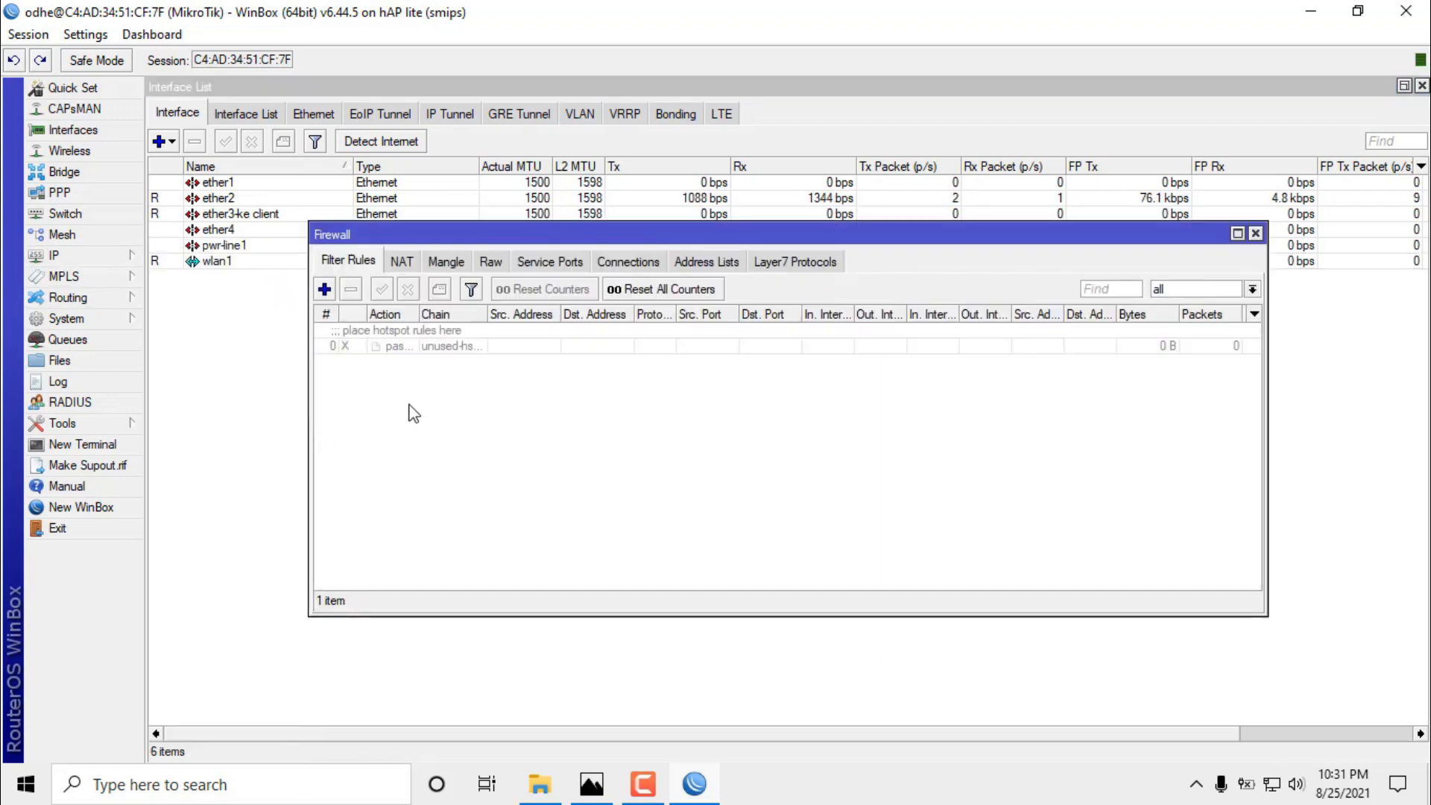
left_click(400, 262)
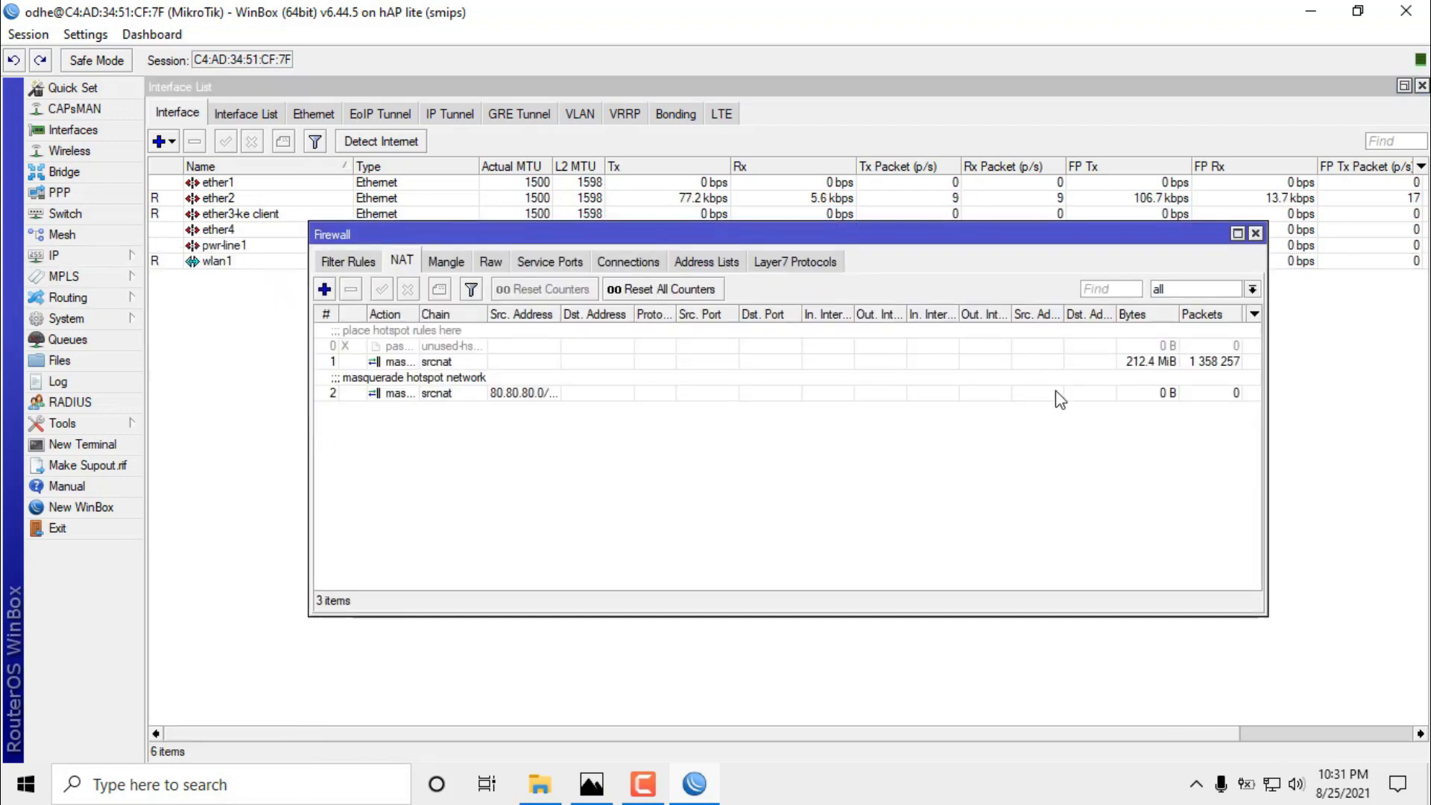
left_click(466, 377)
double_click(467, 364)
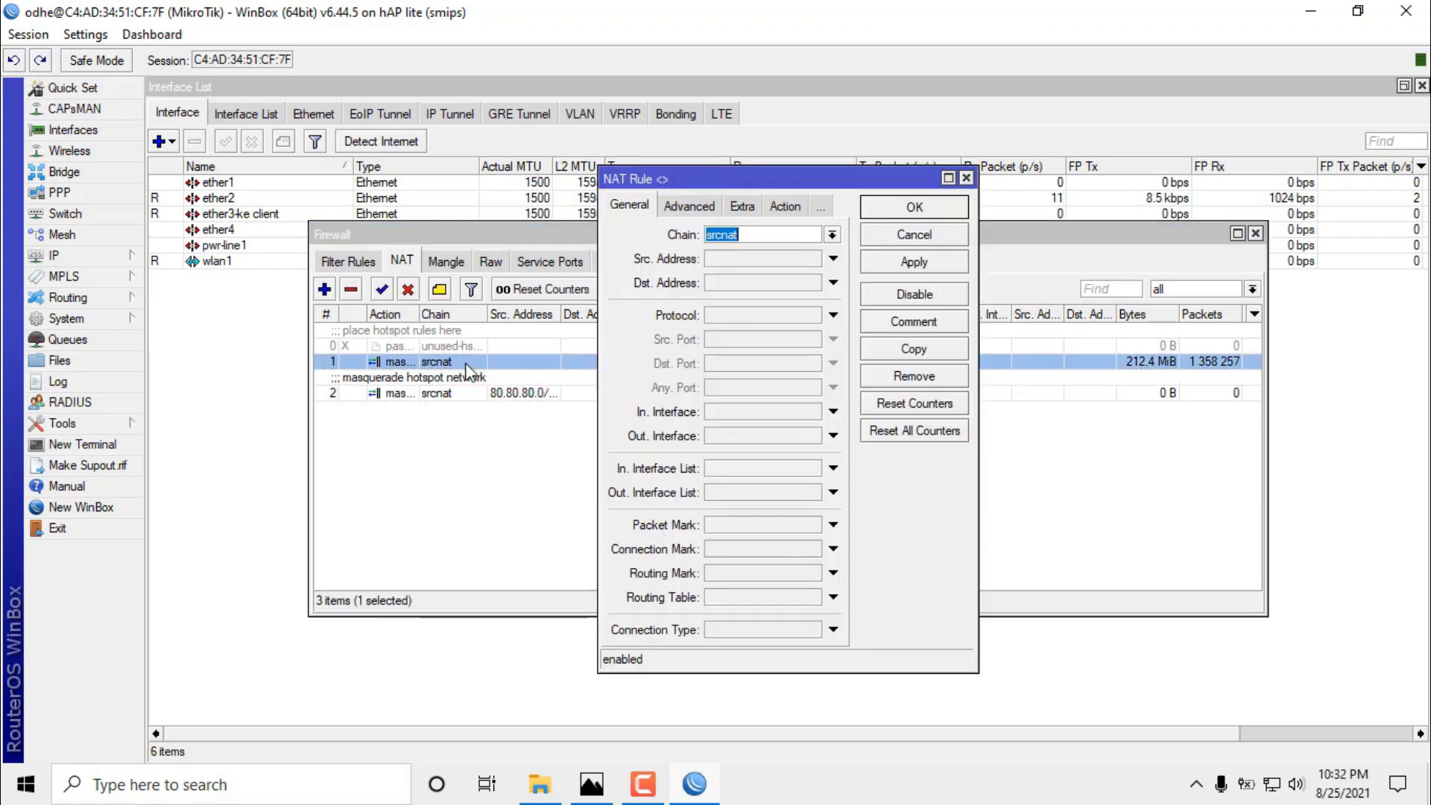
left_click(674, 212)
left_click(749, 212)
left_click(779, 208)
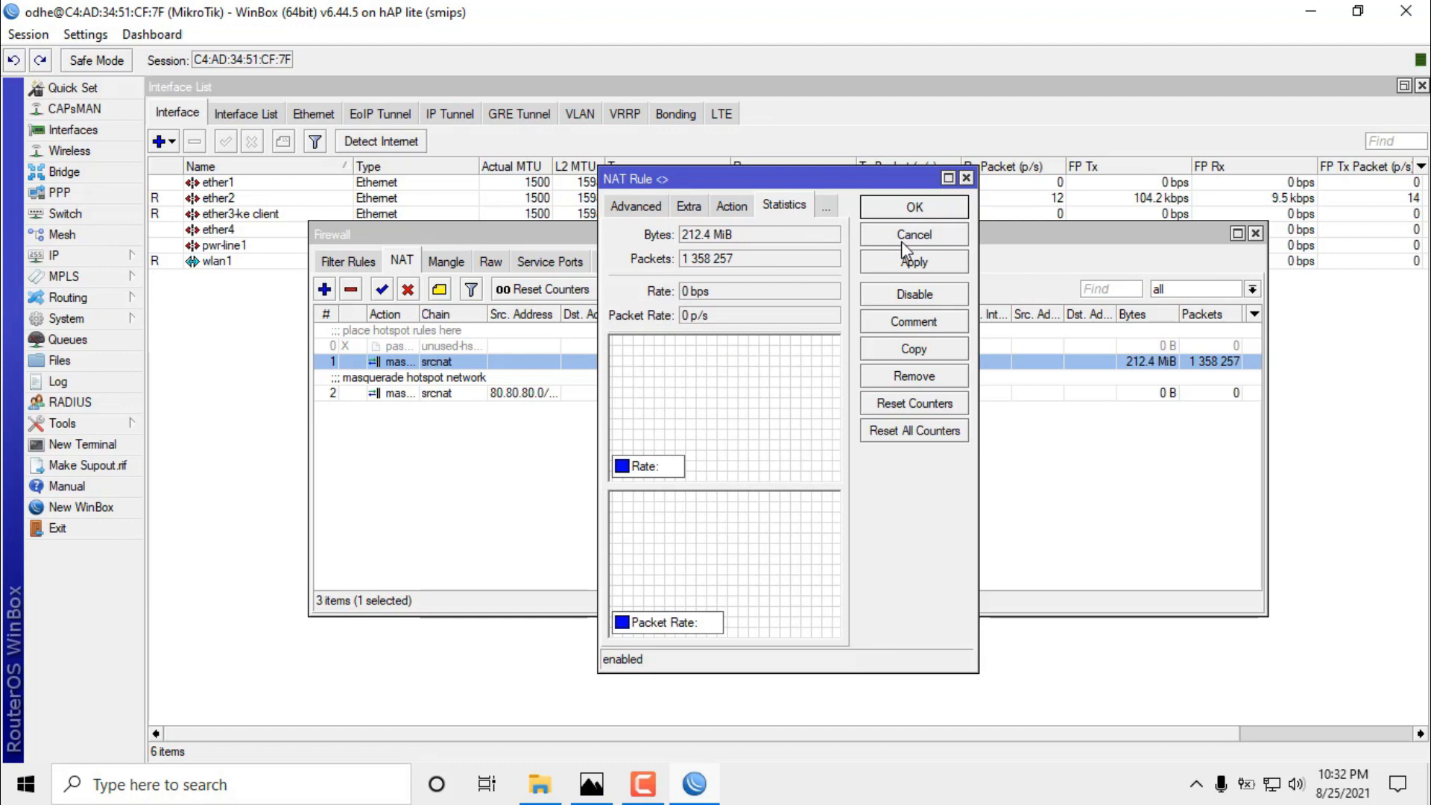
left_click(898, 242)
Delete the masquerade hotspot network NAT rule and close the Firewall window.
left_click(435, 393)
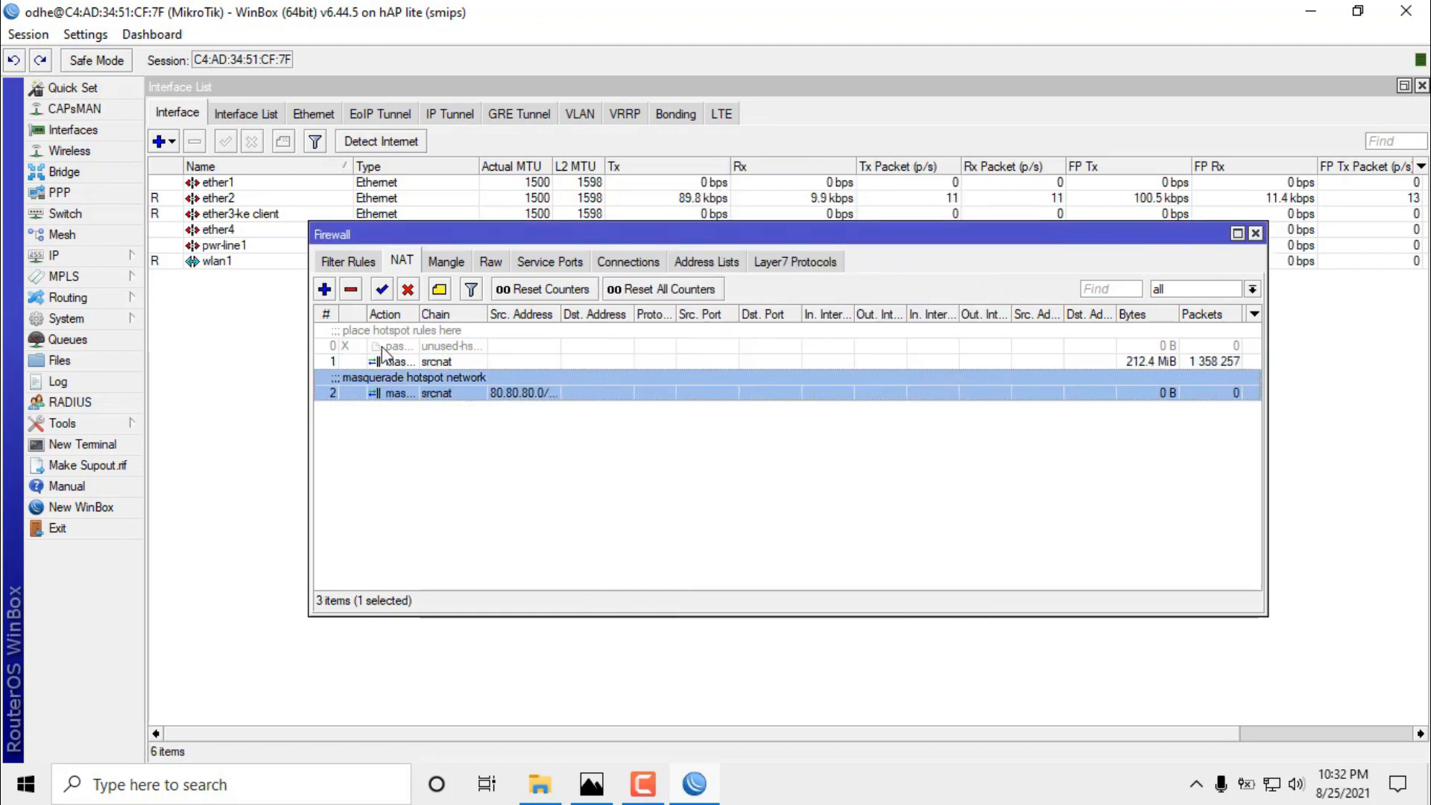
left_click(350, 289)
left_click(429, 363)
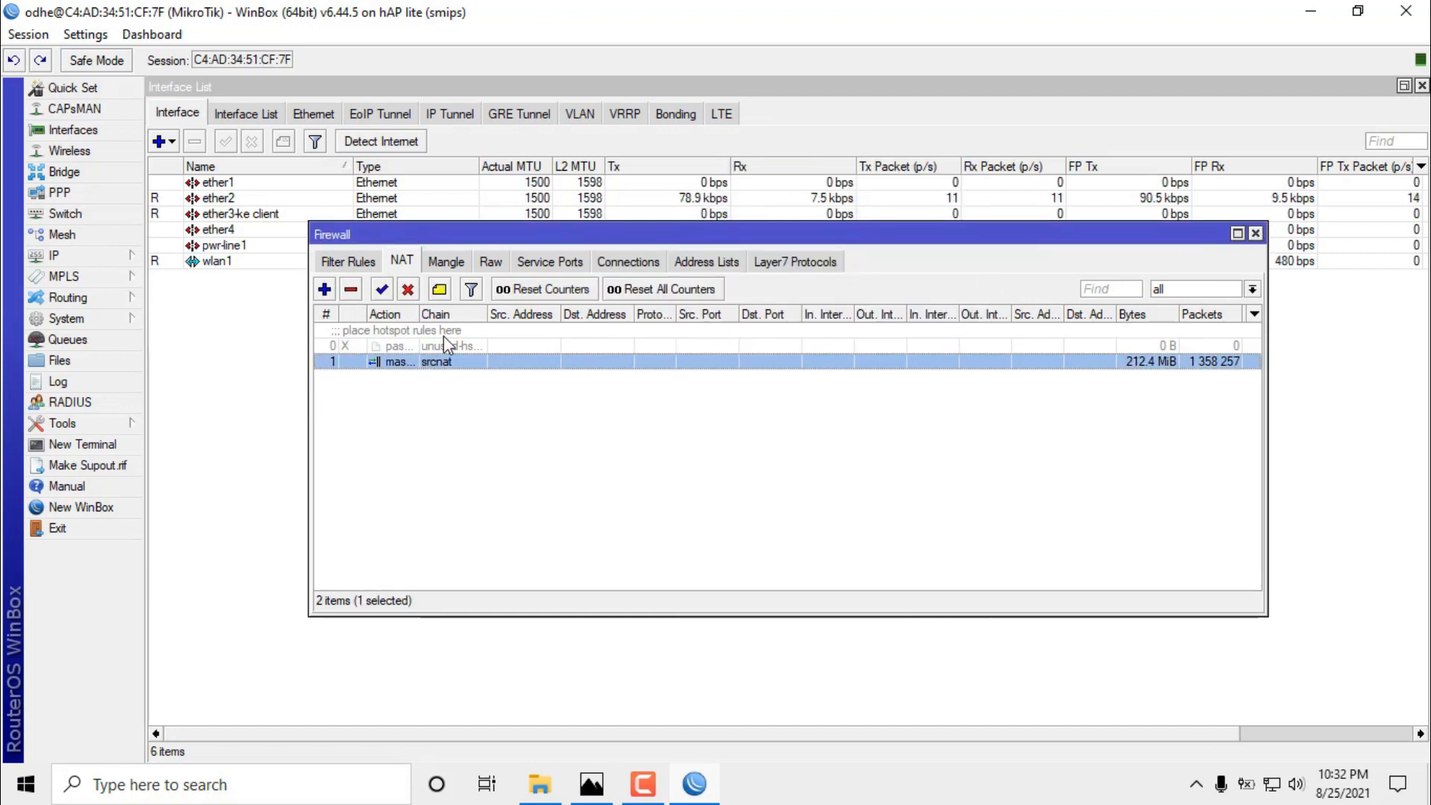
left_click(1256, 234)
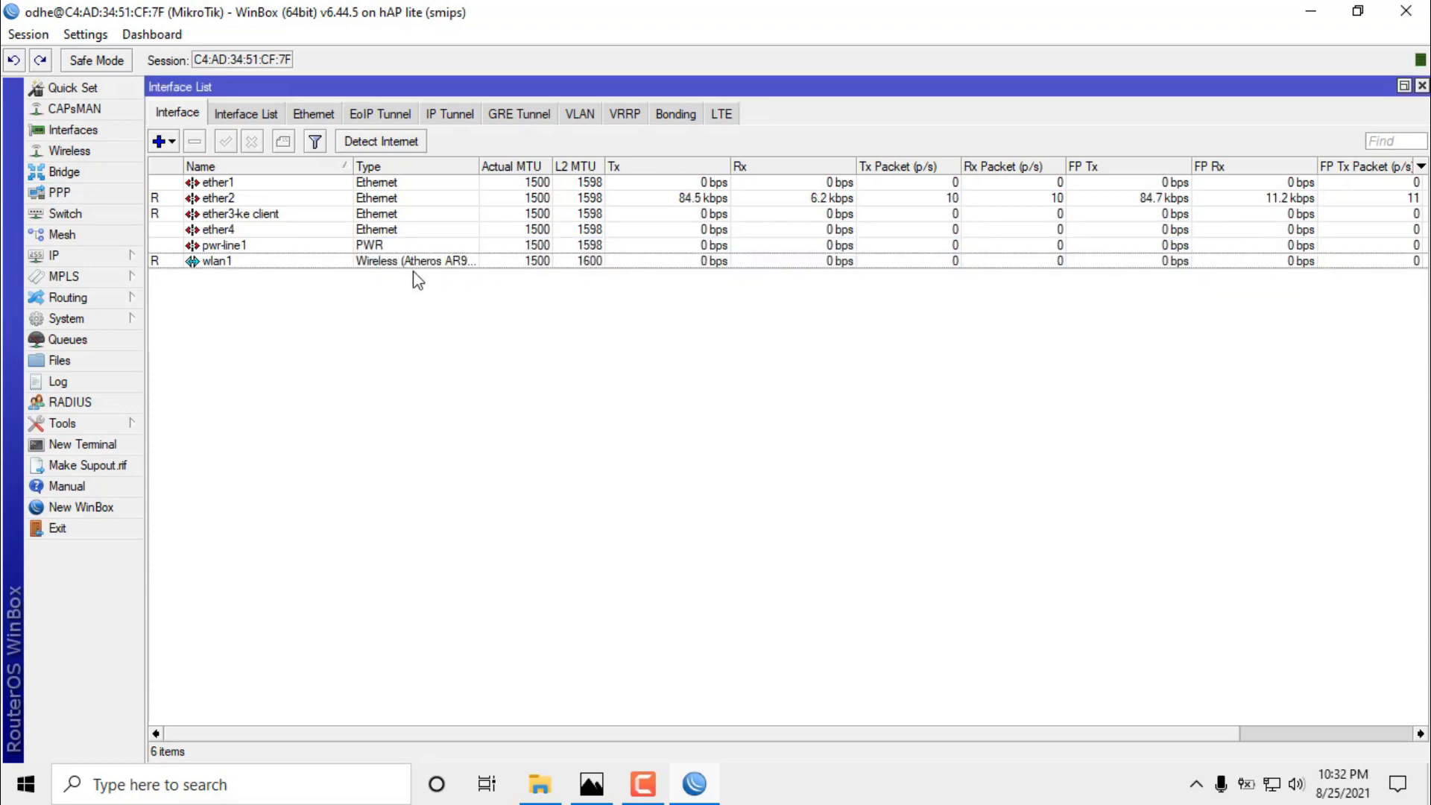
left_click(84, 258)
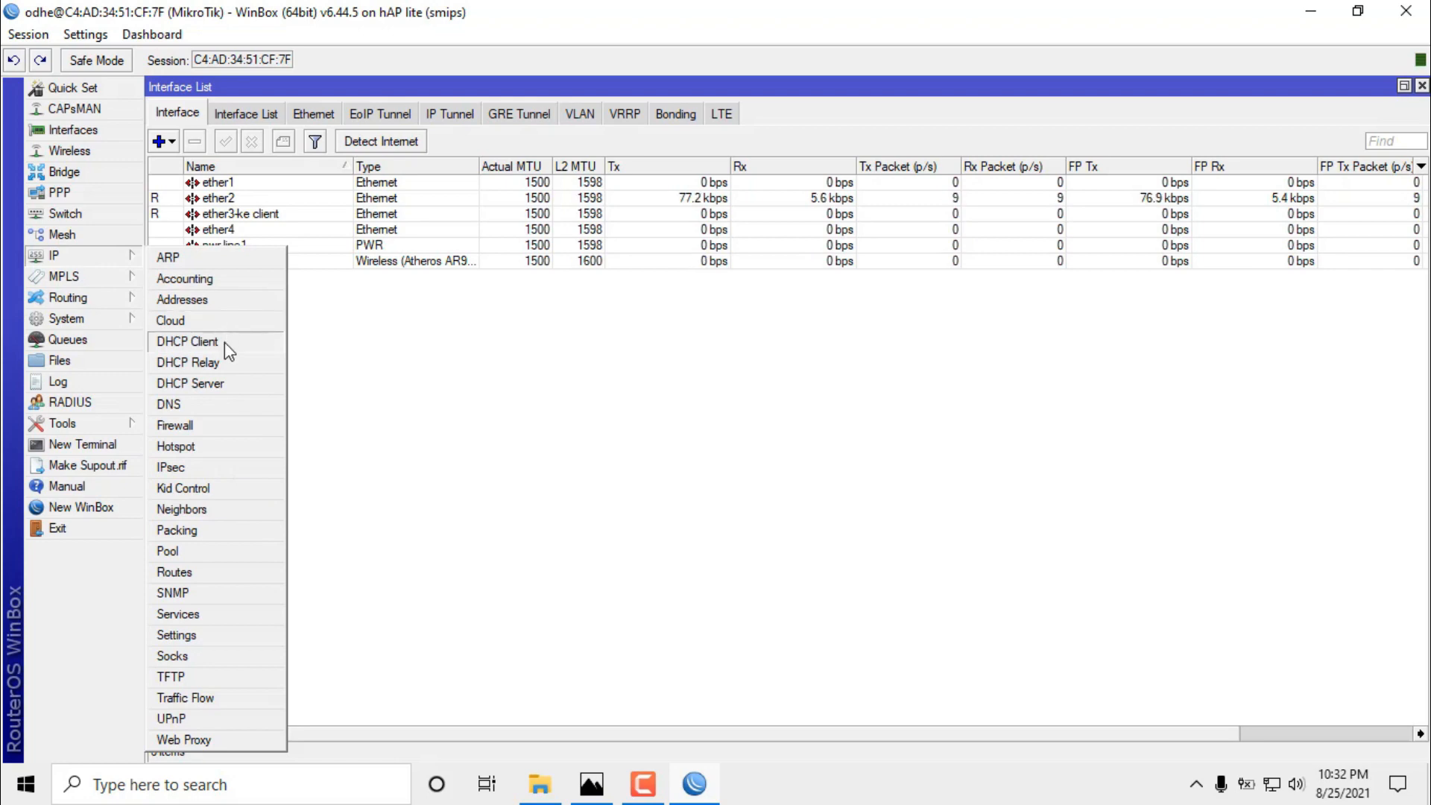
Review the DHCP server list showing dhcp1 on ether2, then close it.
left_click(226, 380)
left_click(440, 333)
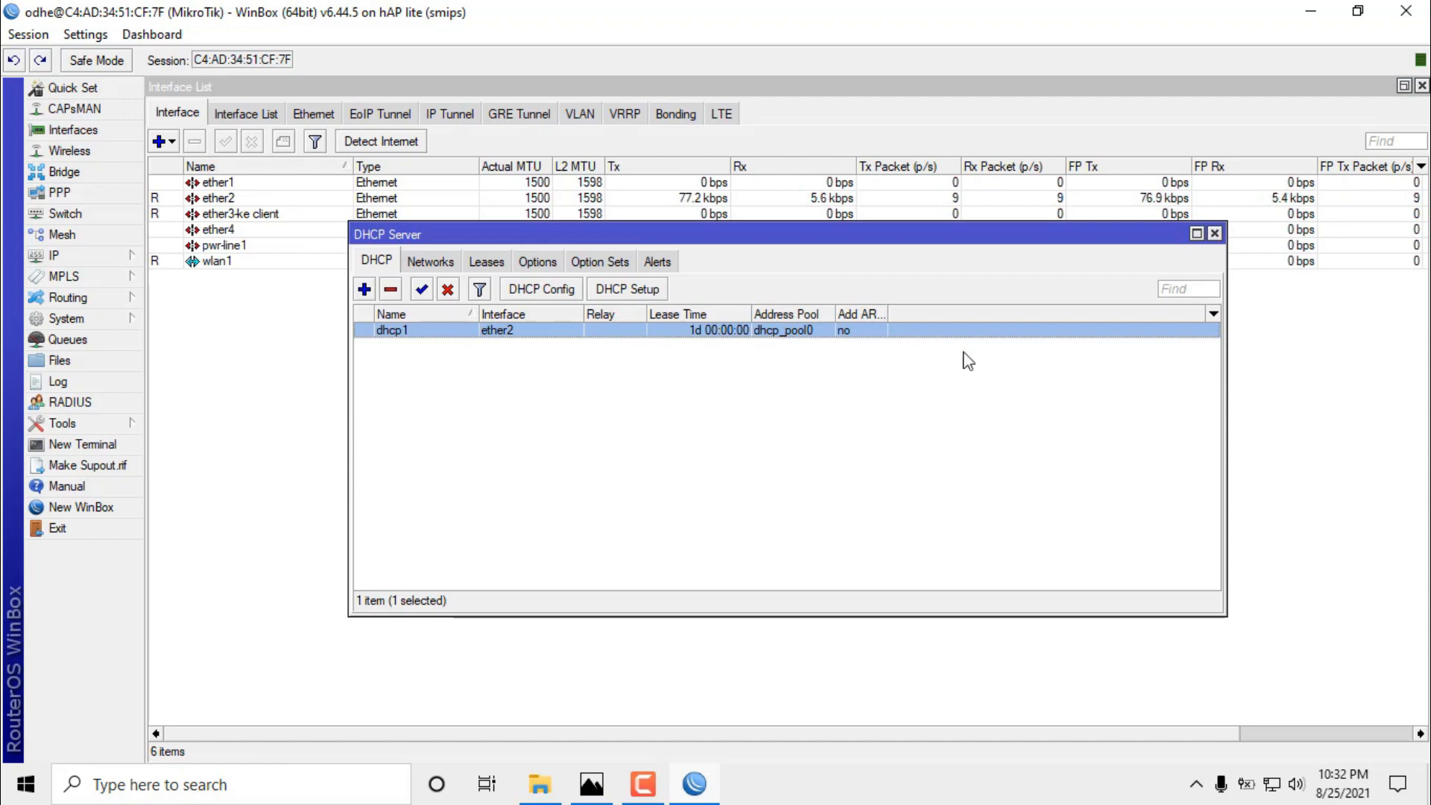
left_click(1215, 234)
left_click(78, 253)
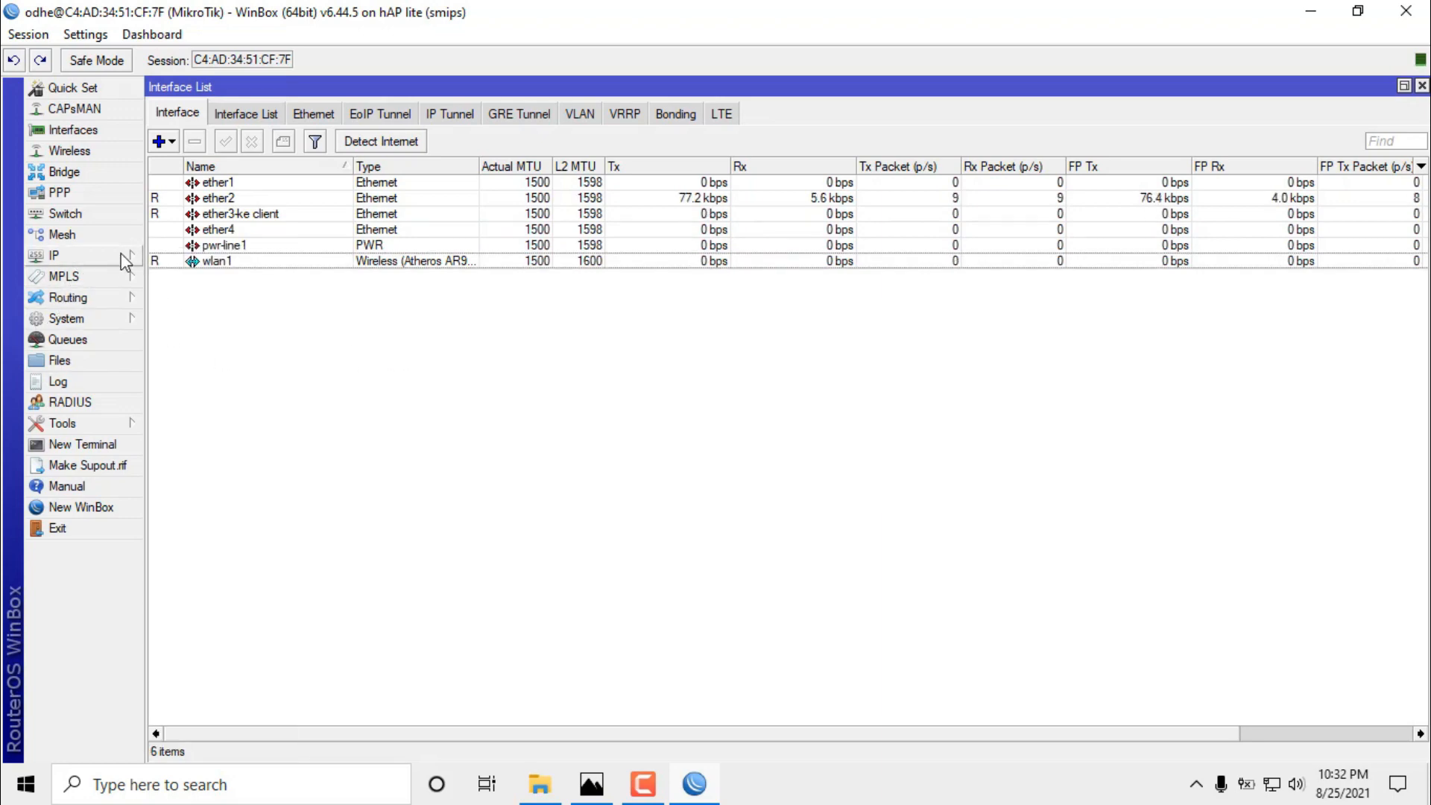
left_click(64, 259)
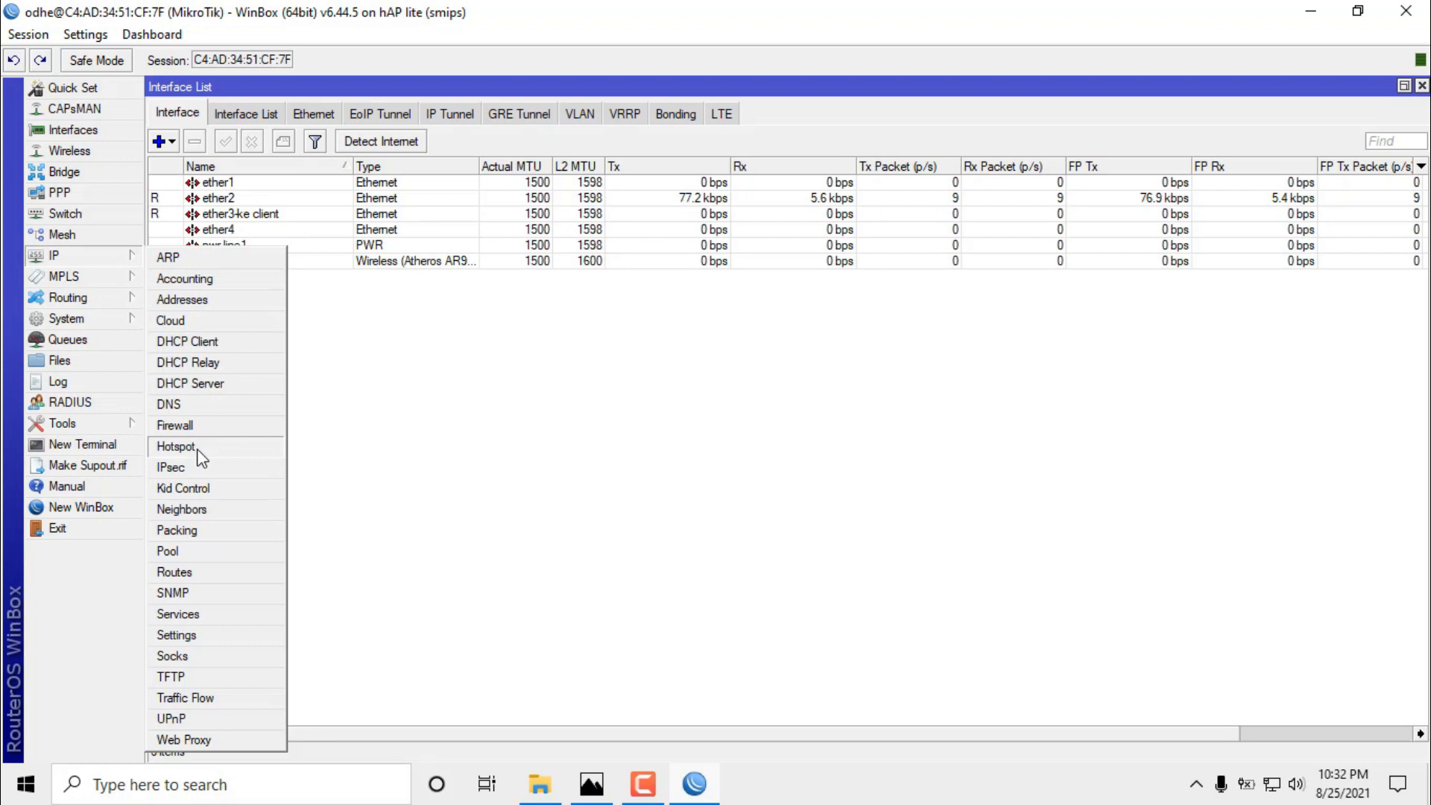
Start Hotspot Setup from the Servers tab on interface ether3-ke client.
left_click(176, 446)
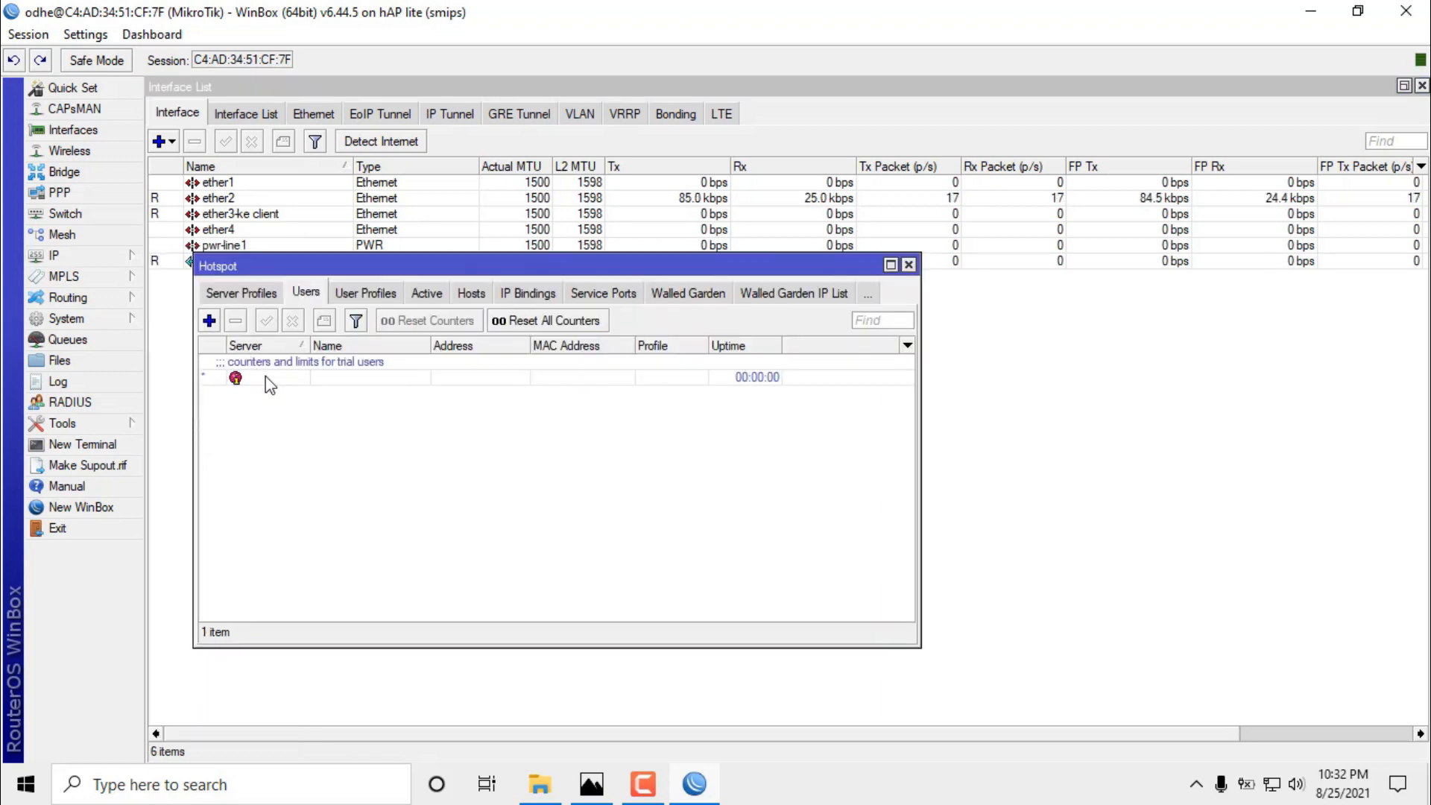
left_click(232, 292)
left_click(224, 294)
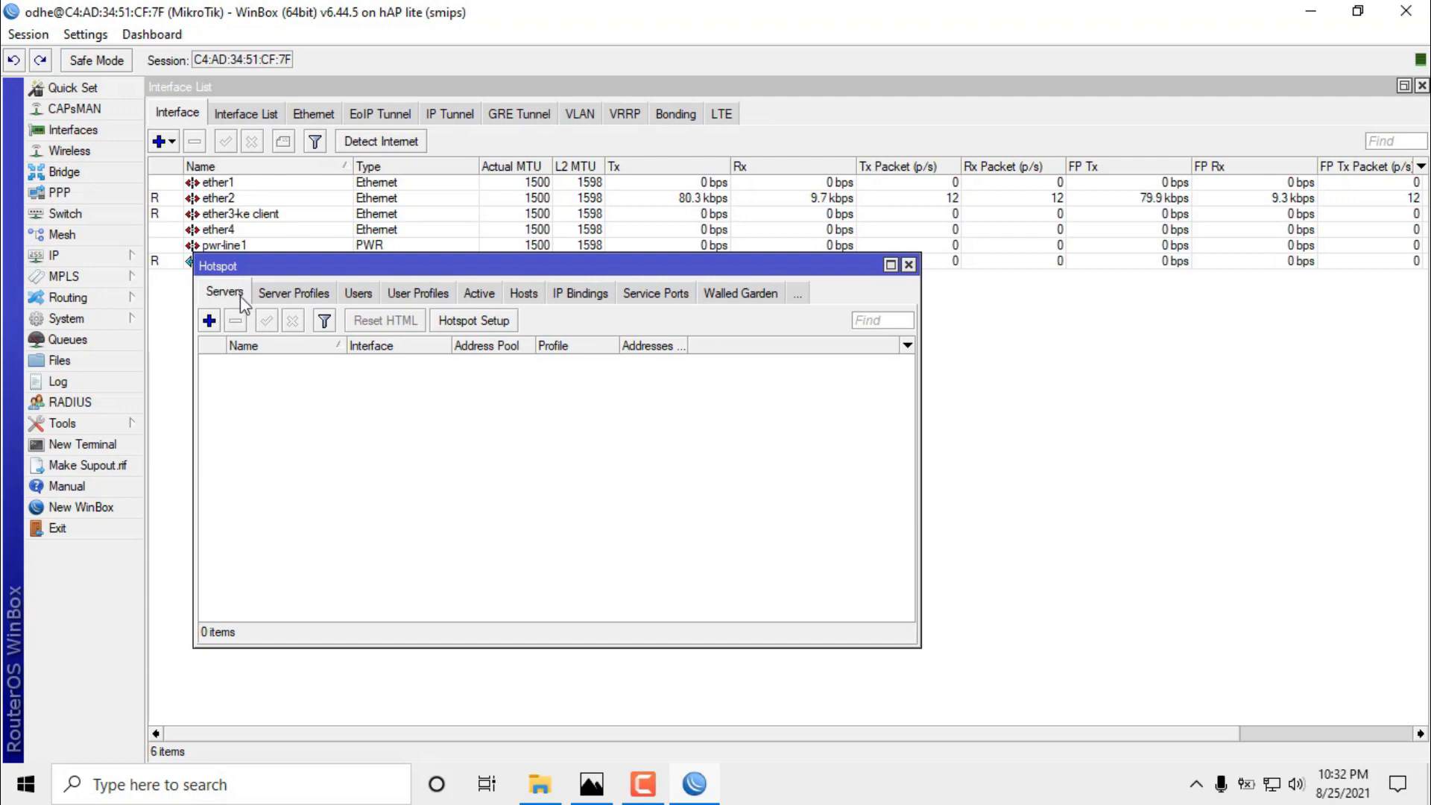
left_click(487, 323)
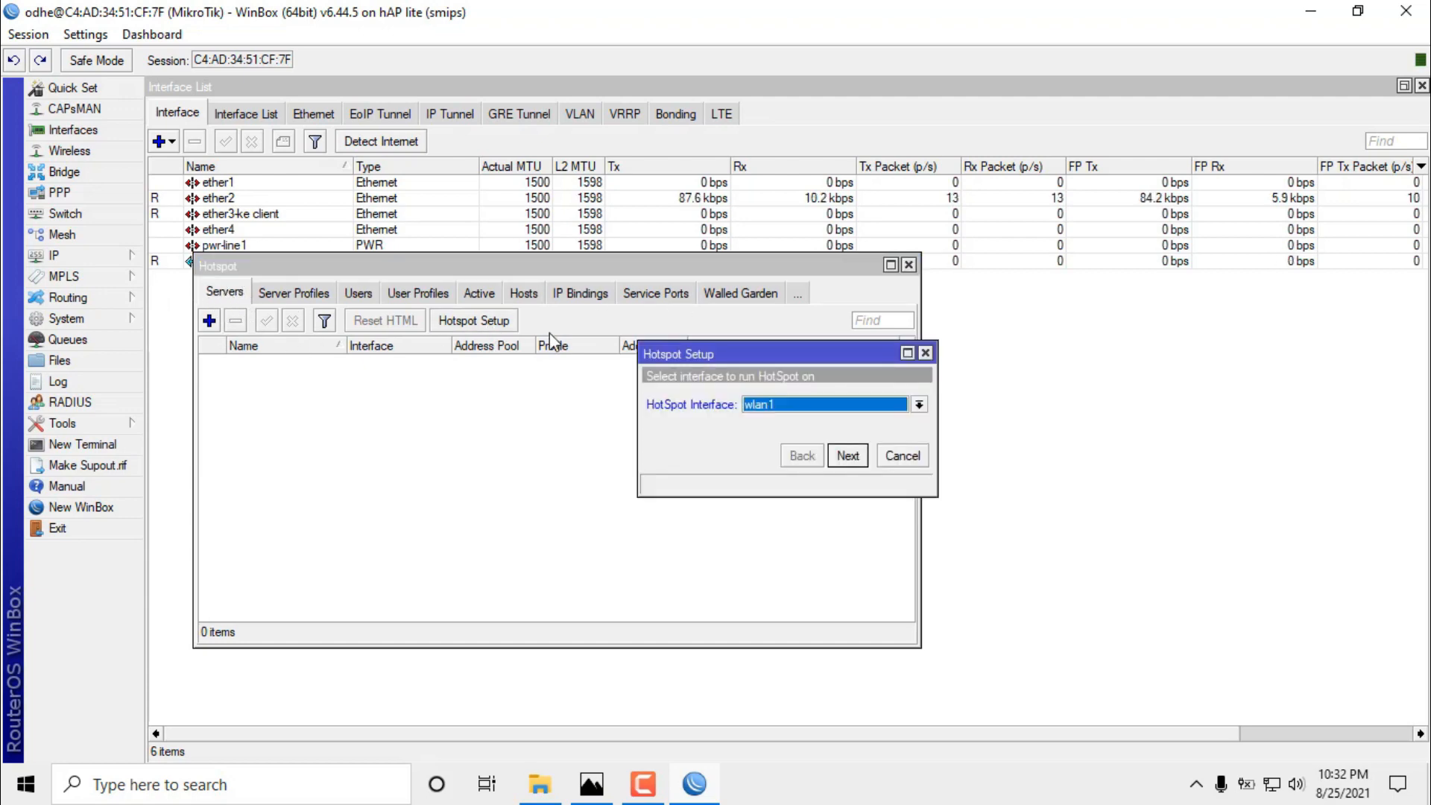
left_click(783, 407)
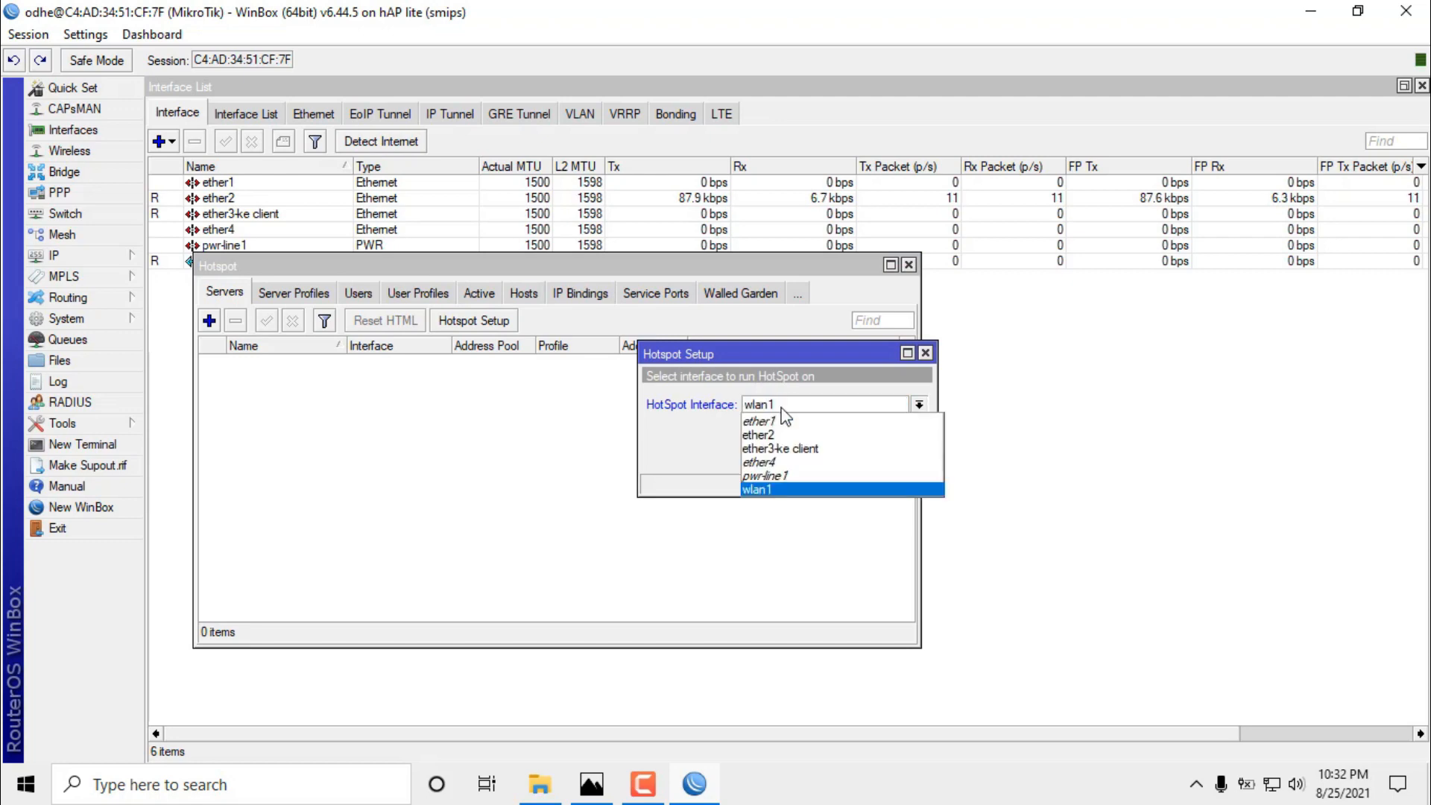
left_click(791, 448)
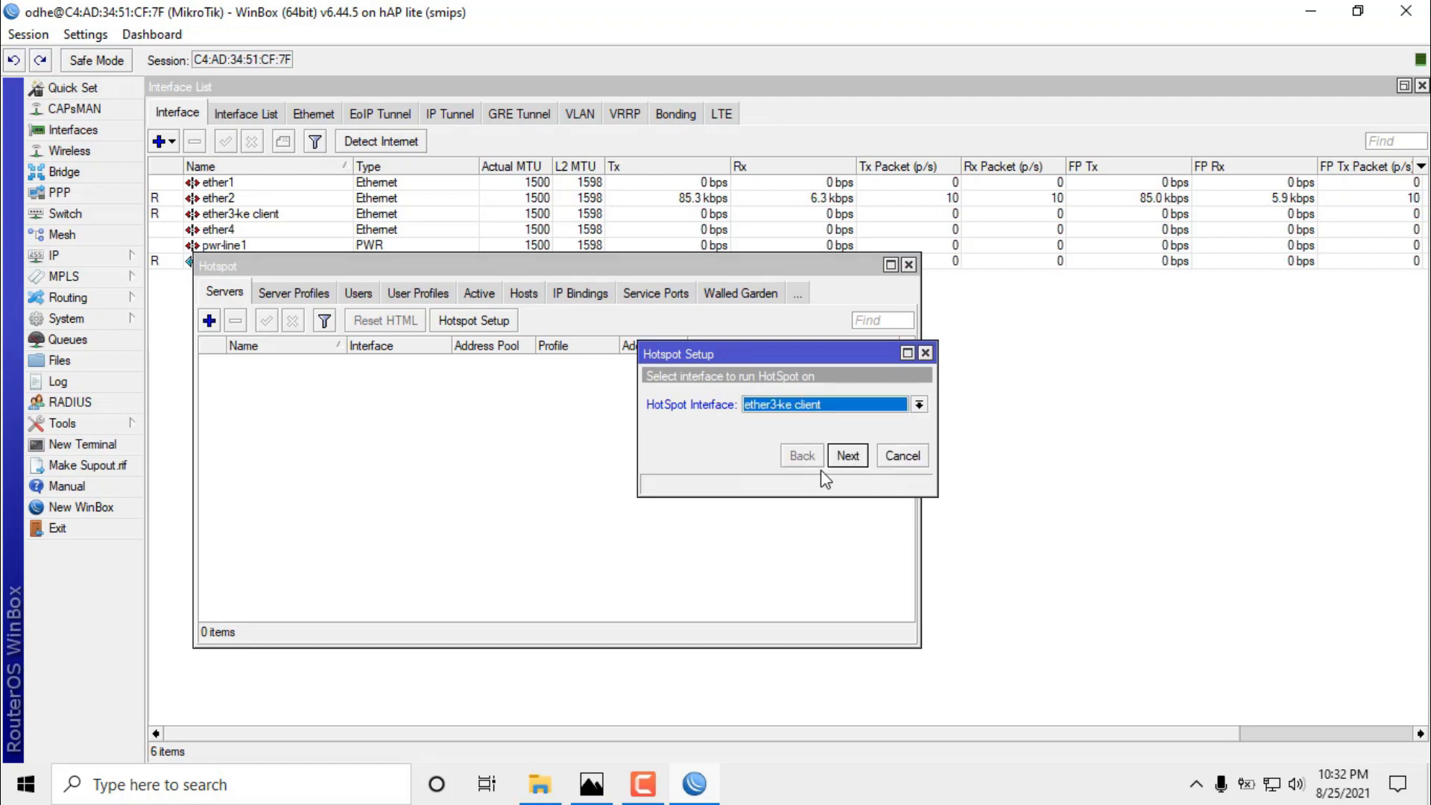
left_click(848, 460)
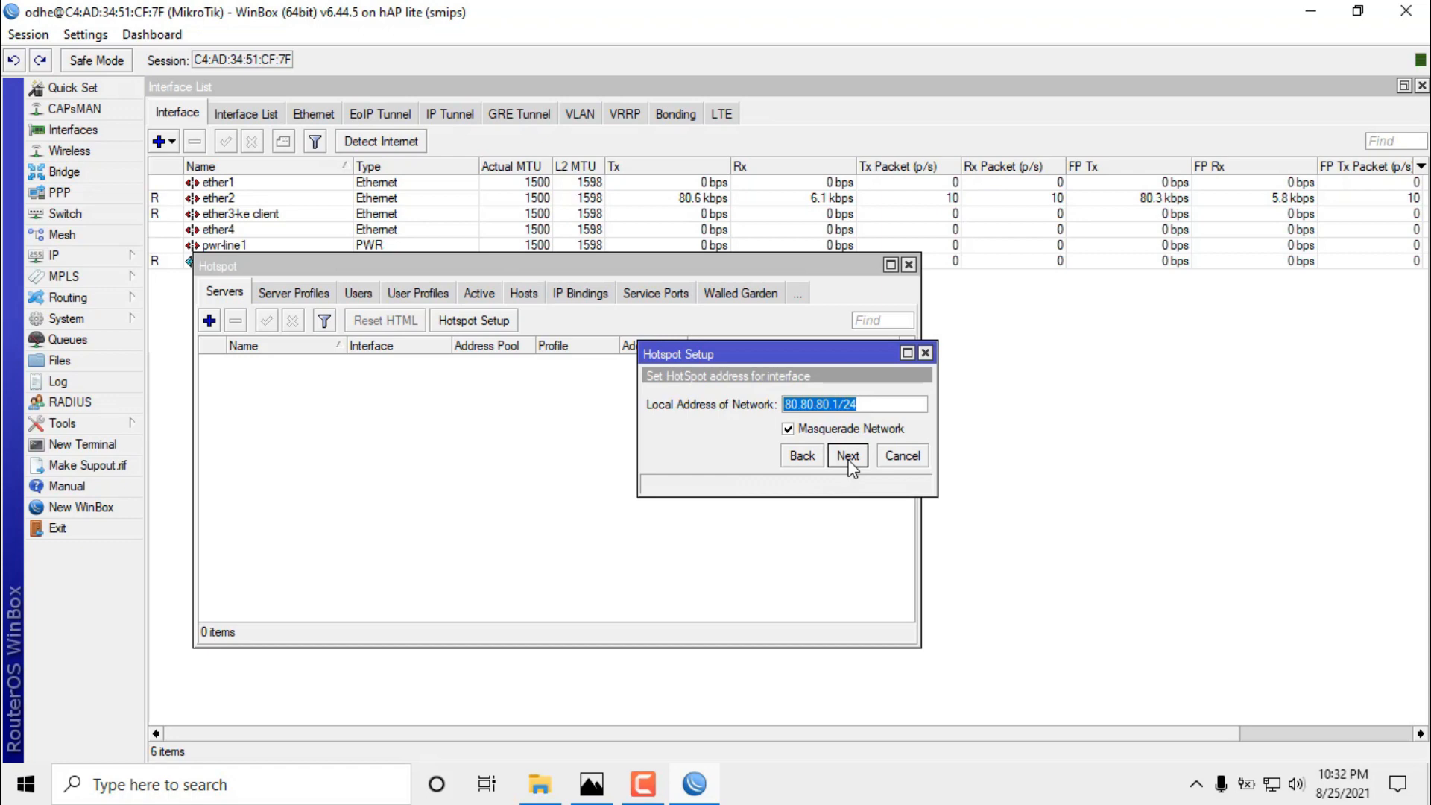
Accept address 80.80.80.1/24, pool 80.80.80.2-80.80.80.254, no SSL or SMTP, DNS 8.8.8.8/8.8.4.4.
left_click(848, 456)
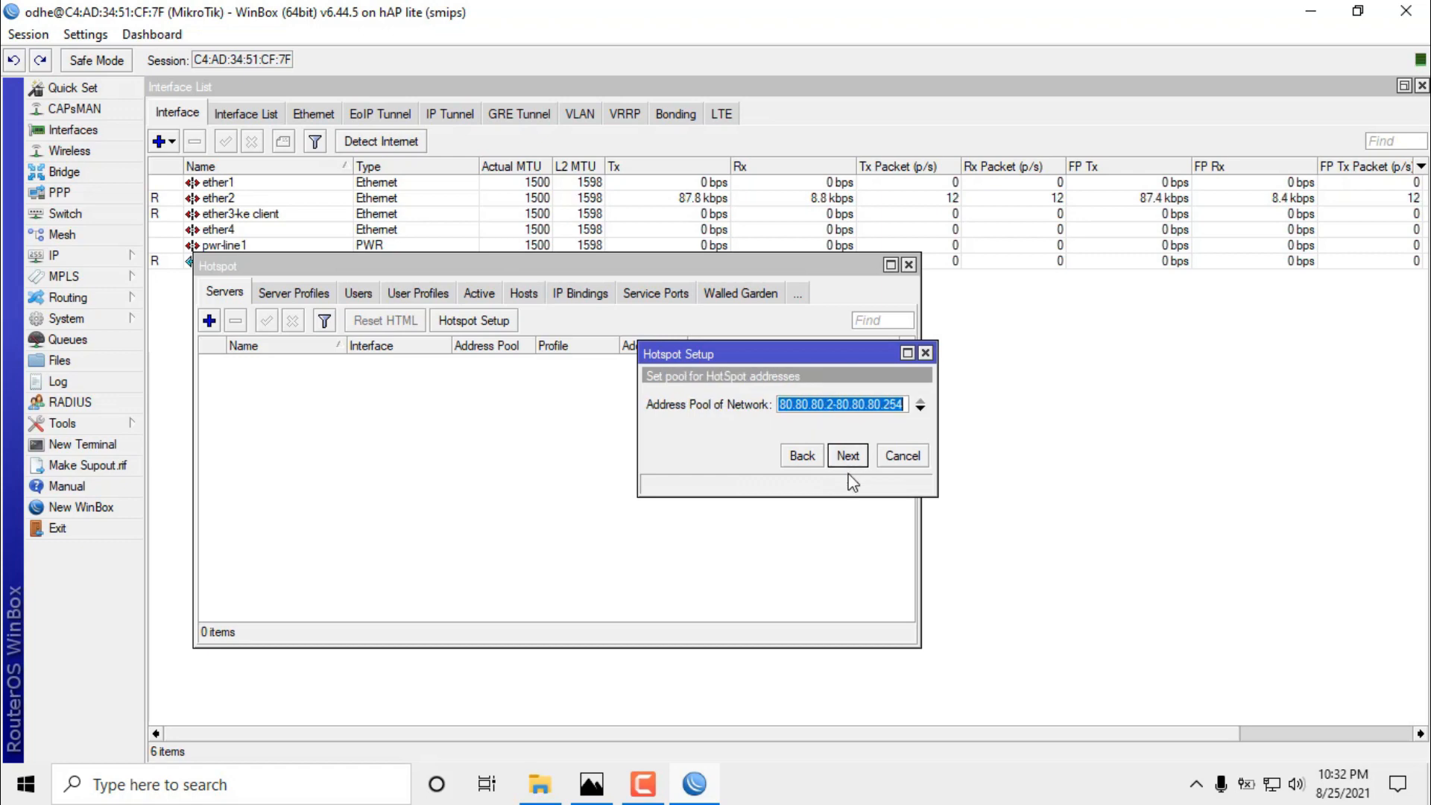
left_click(850, 405)
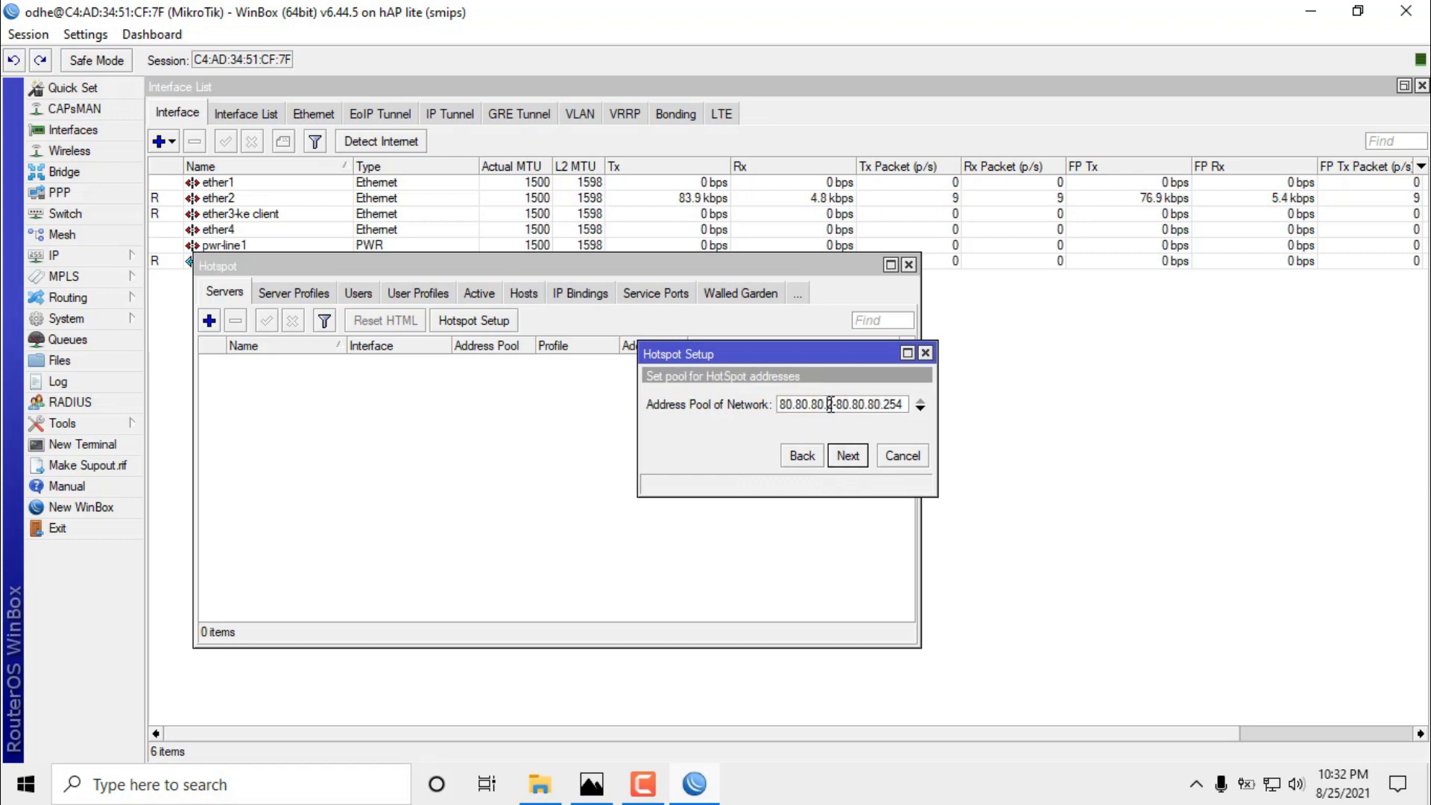
left_click(846, 457)
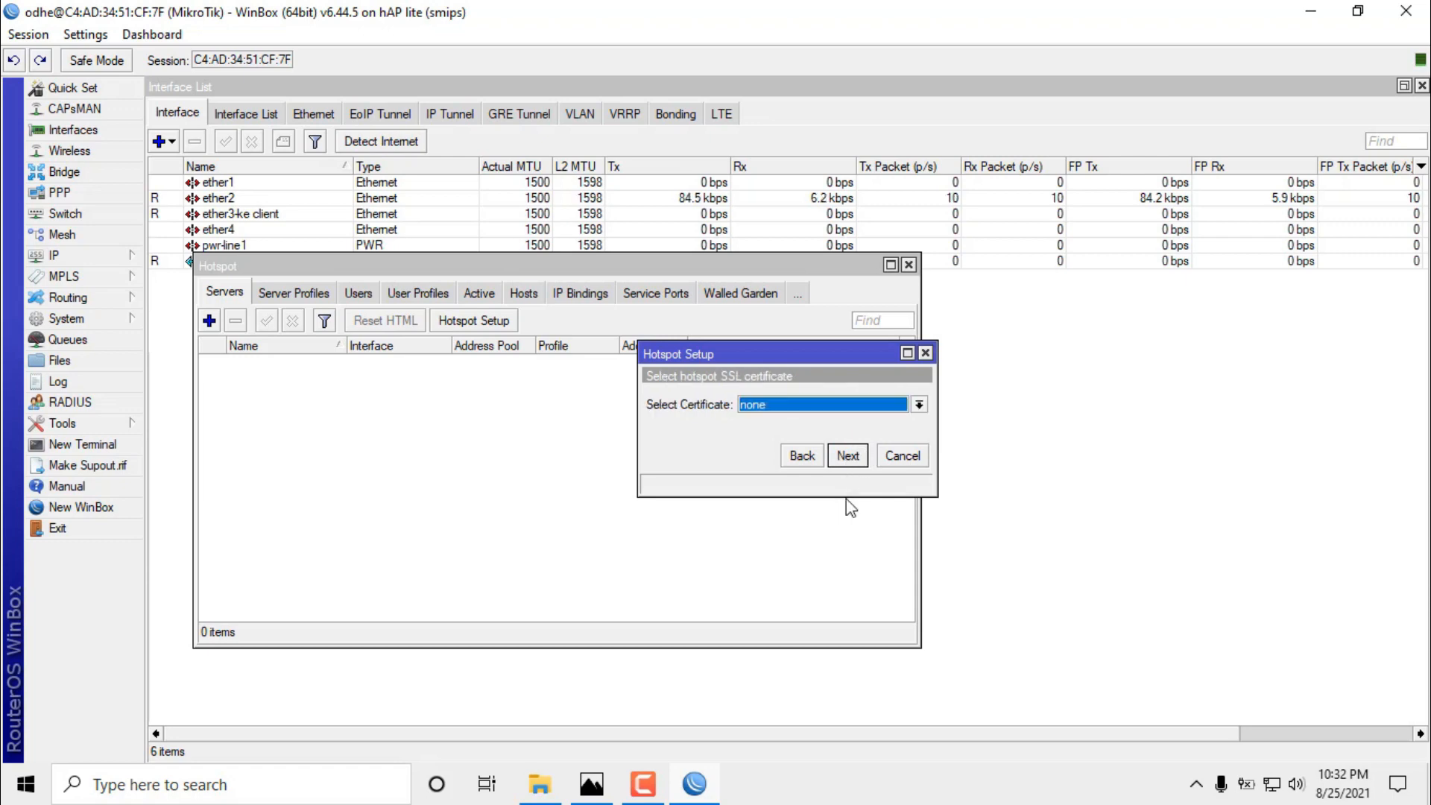
left_click(848, 455)
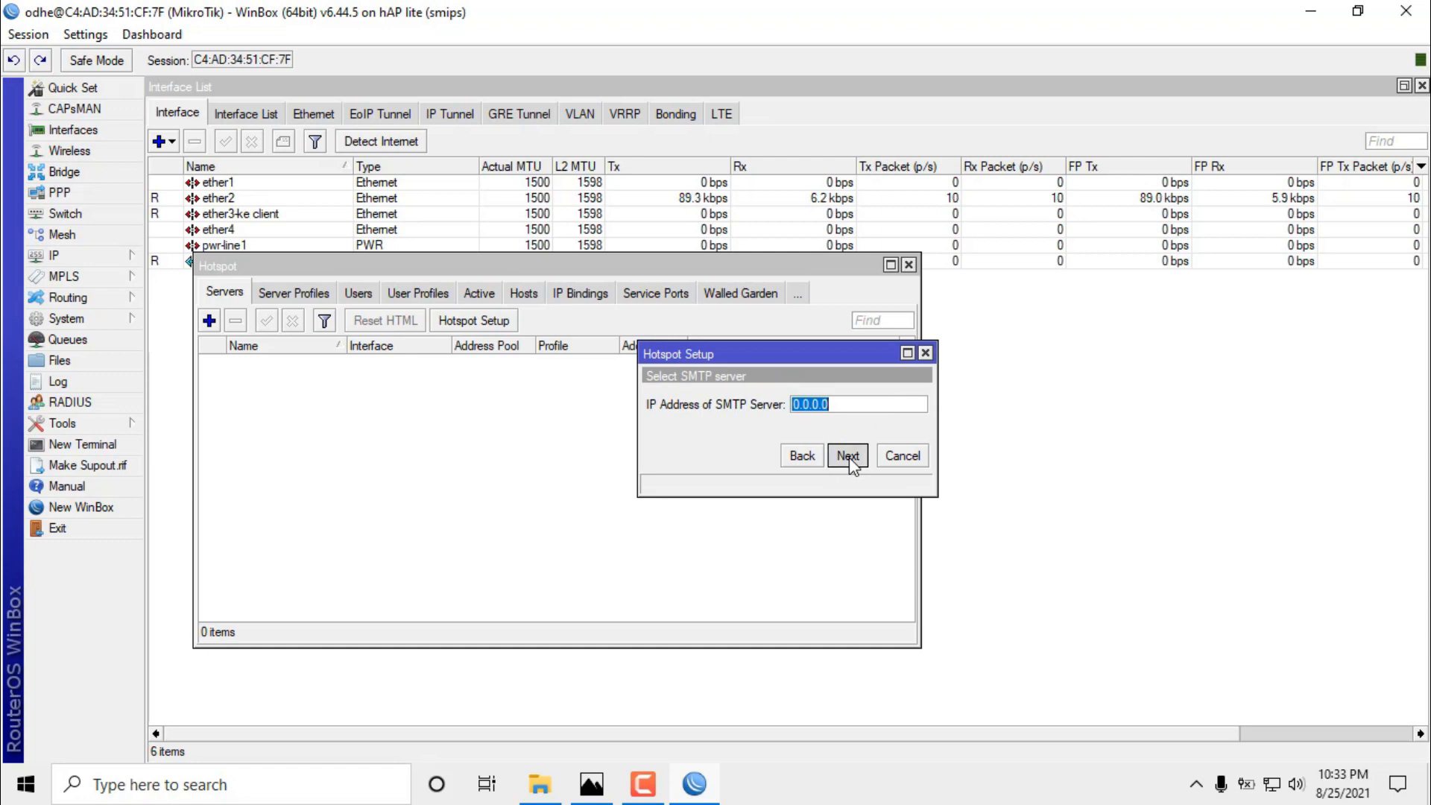
left_click(849, 455)
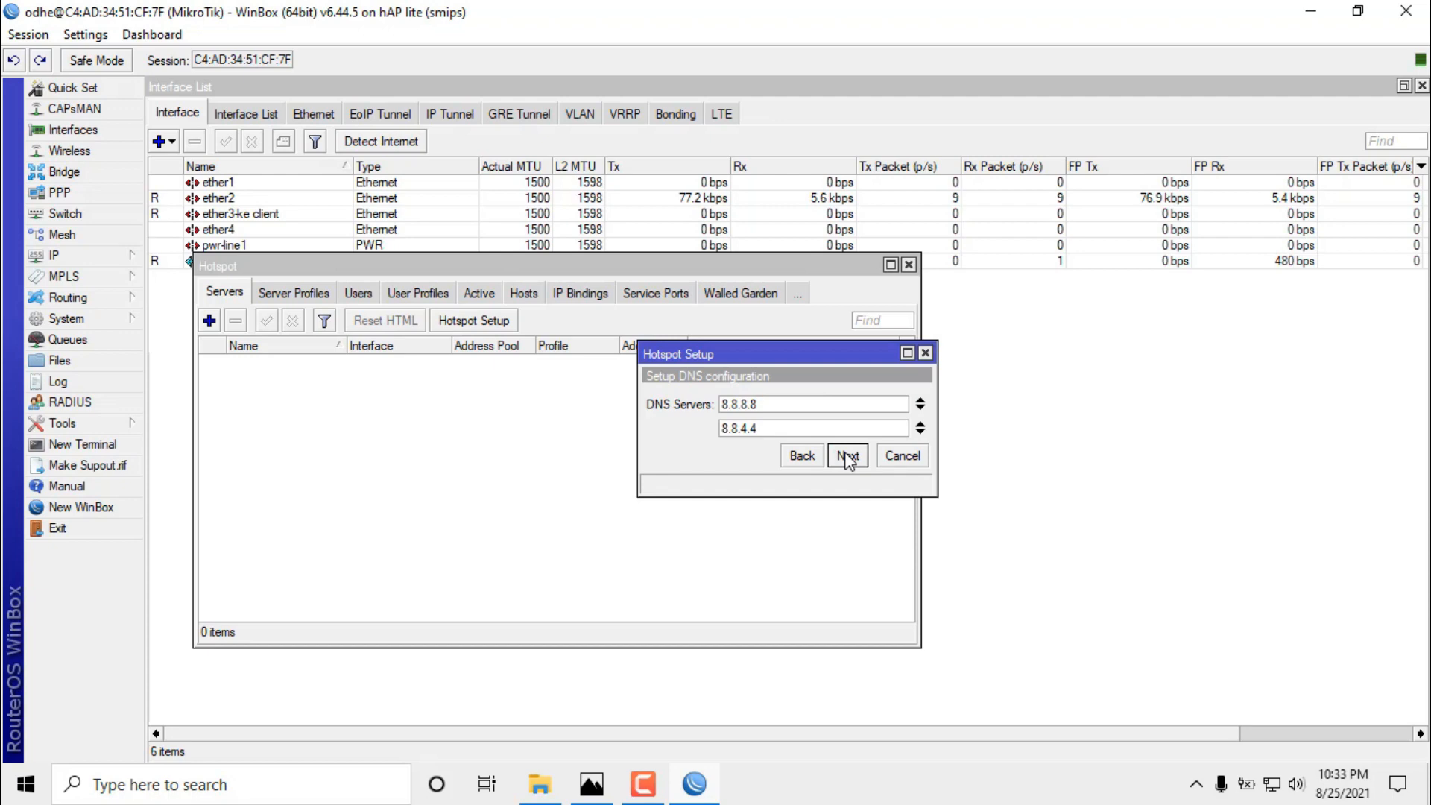
left_click(848, 457)
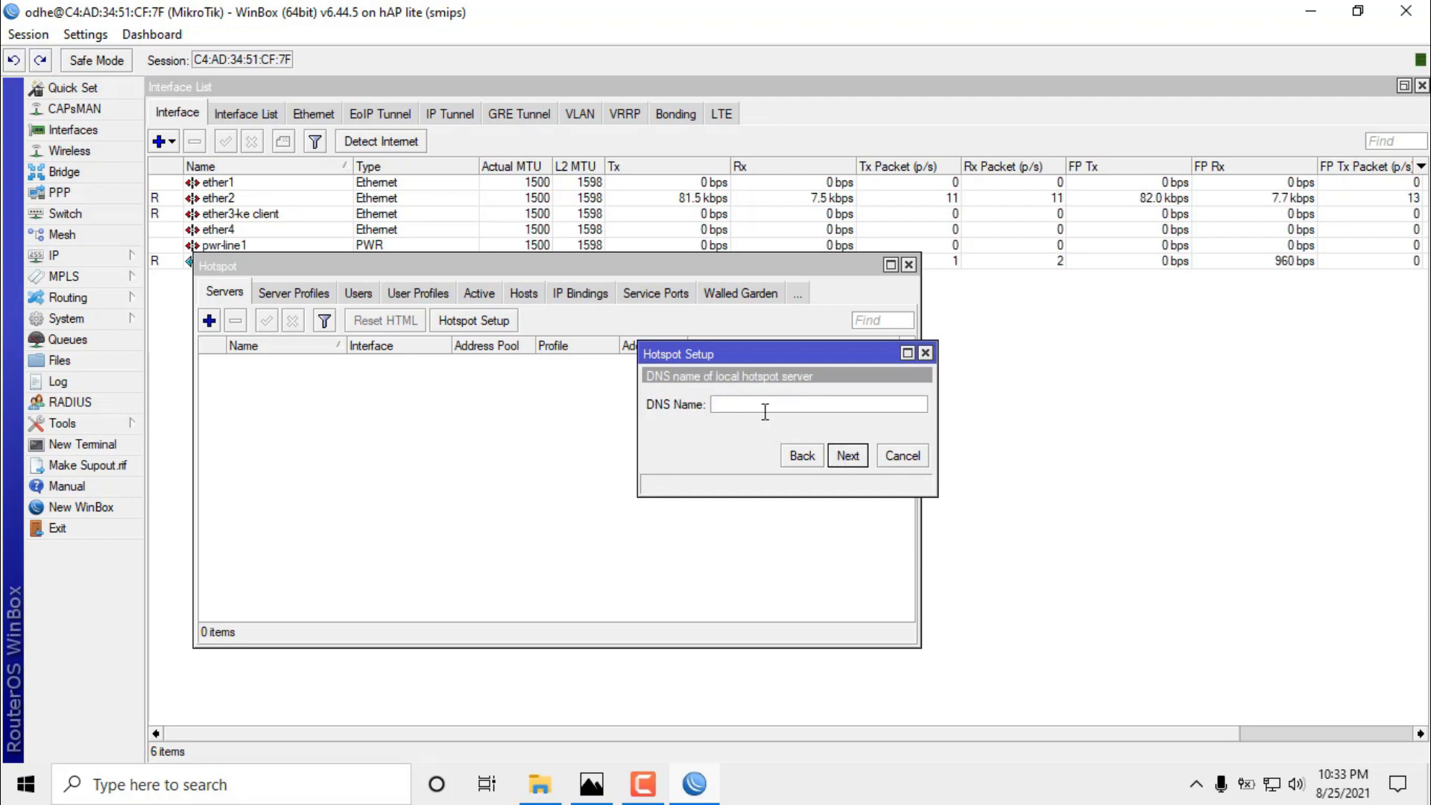
Set the hotspot DNS name to hotspot.net.
type("hotspot")
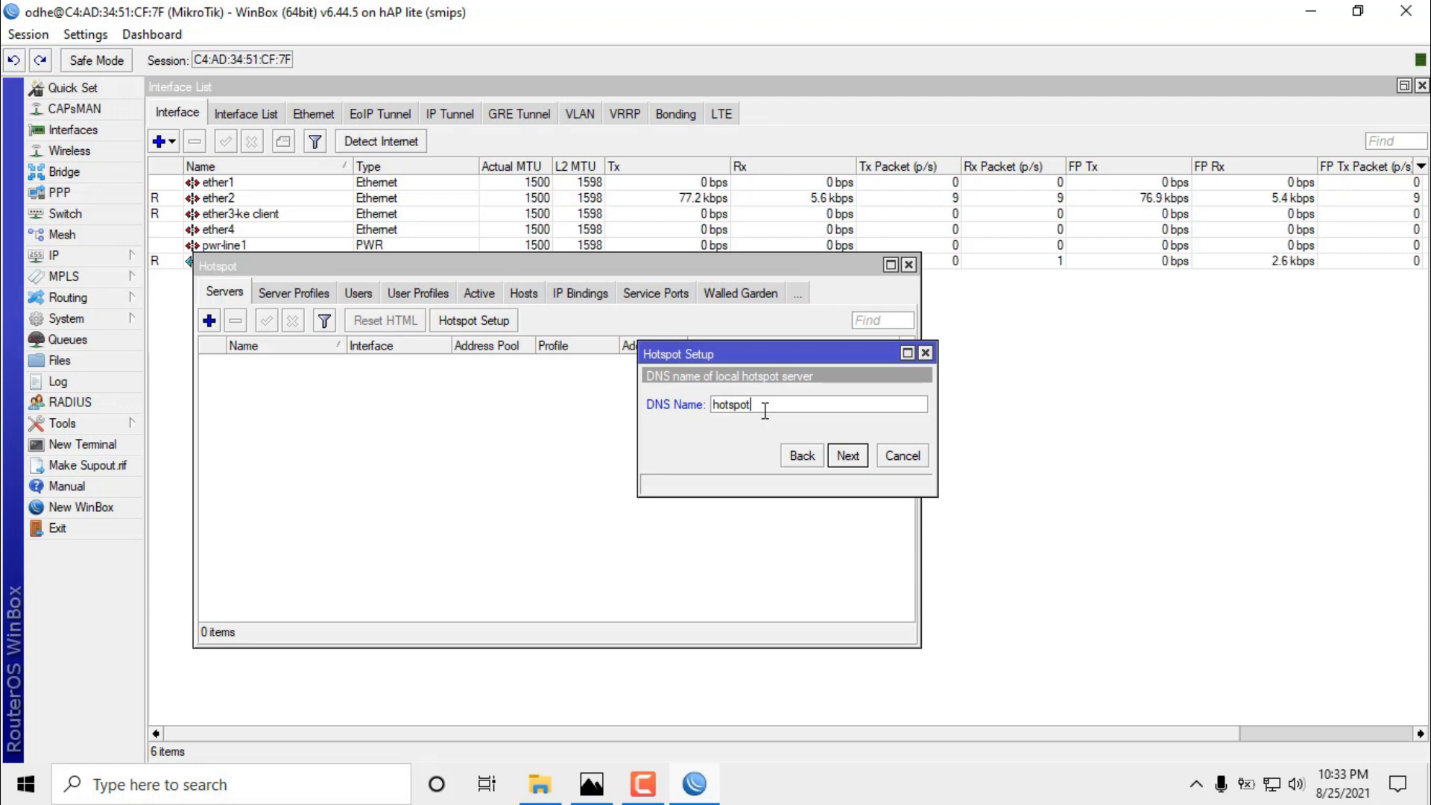
type("net")
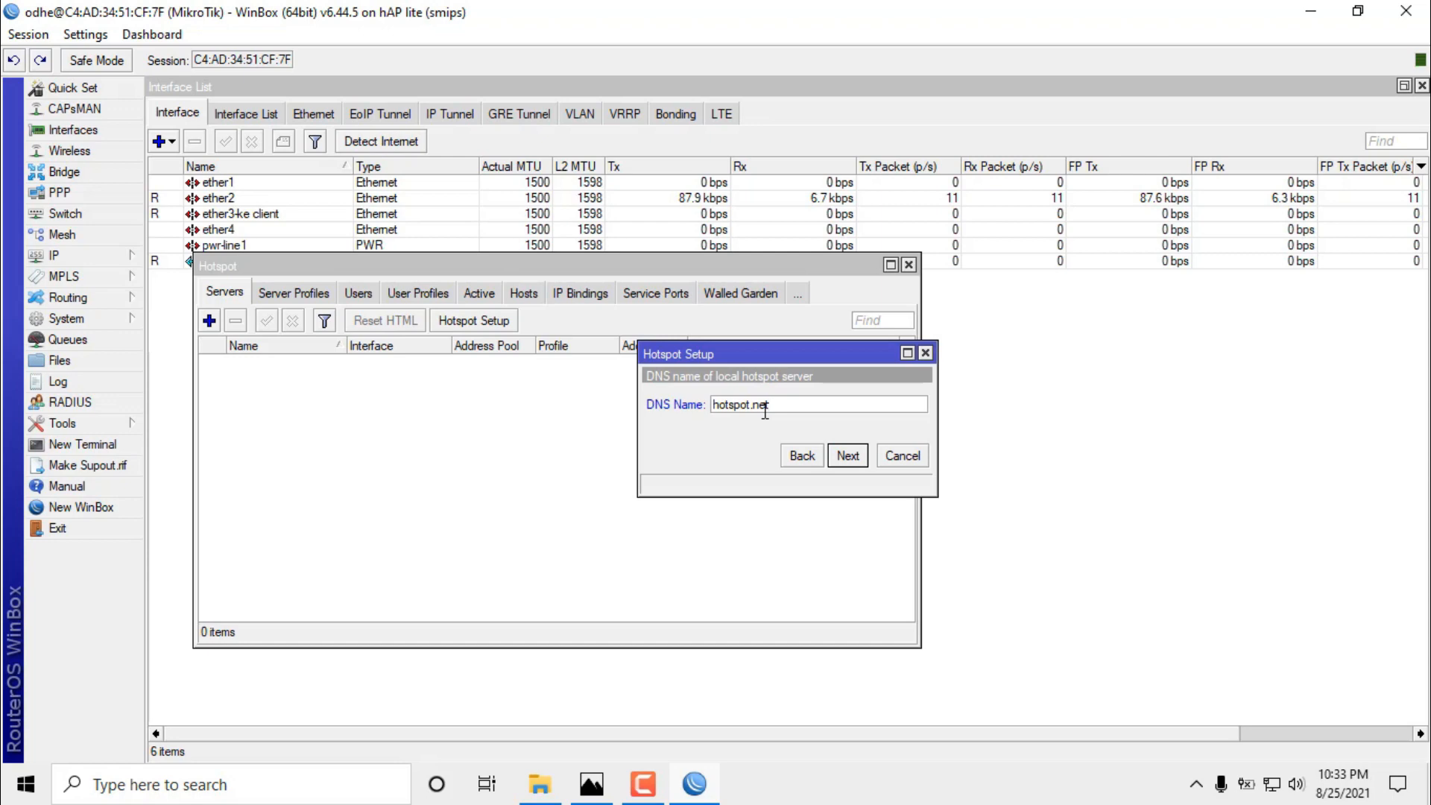
double_click(773, 409)
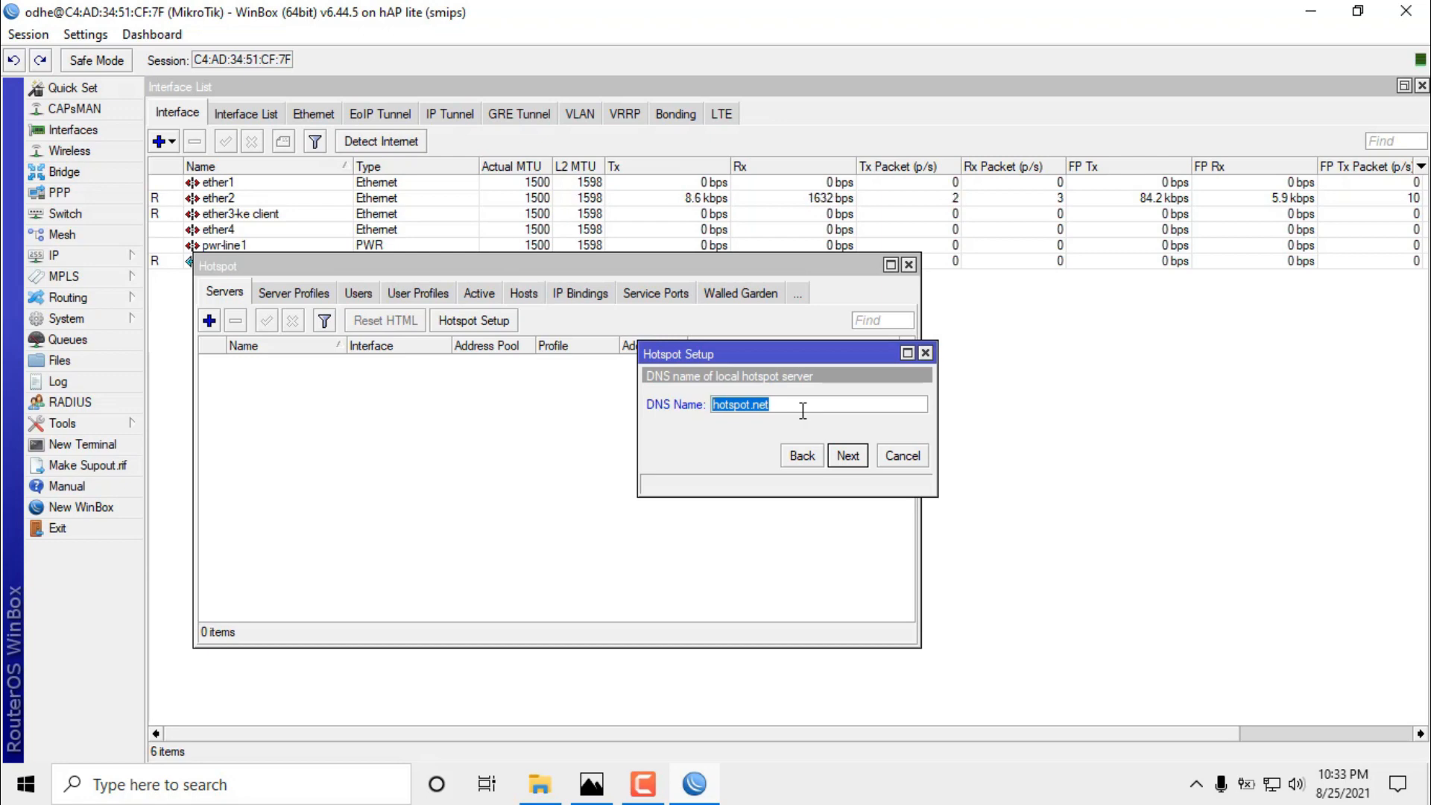
left_click(859, 455)
Create the local hotspot user with a password and finish the setup.
key("Tab")
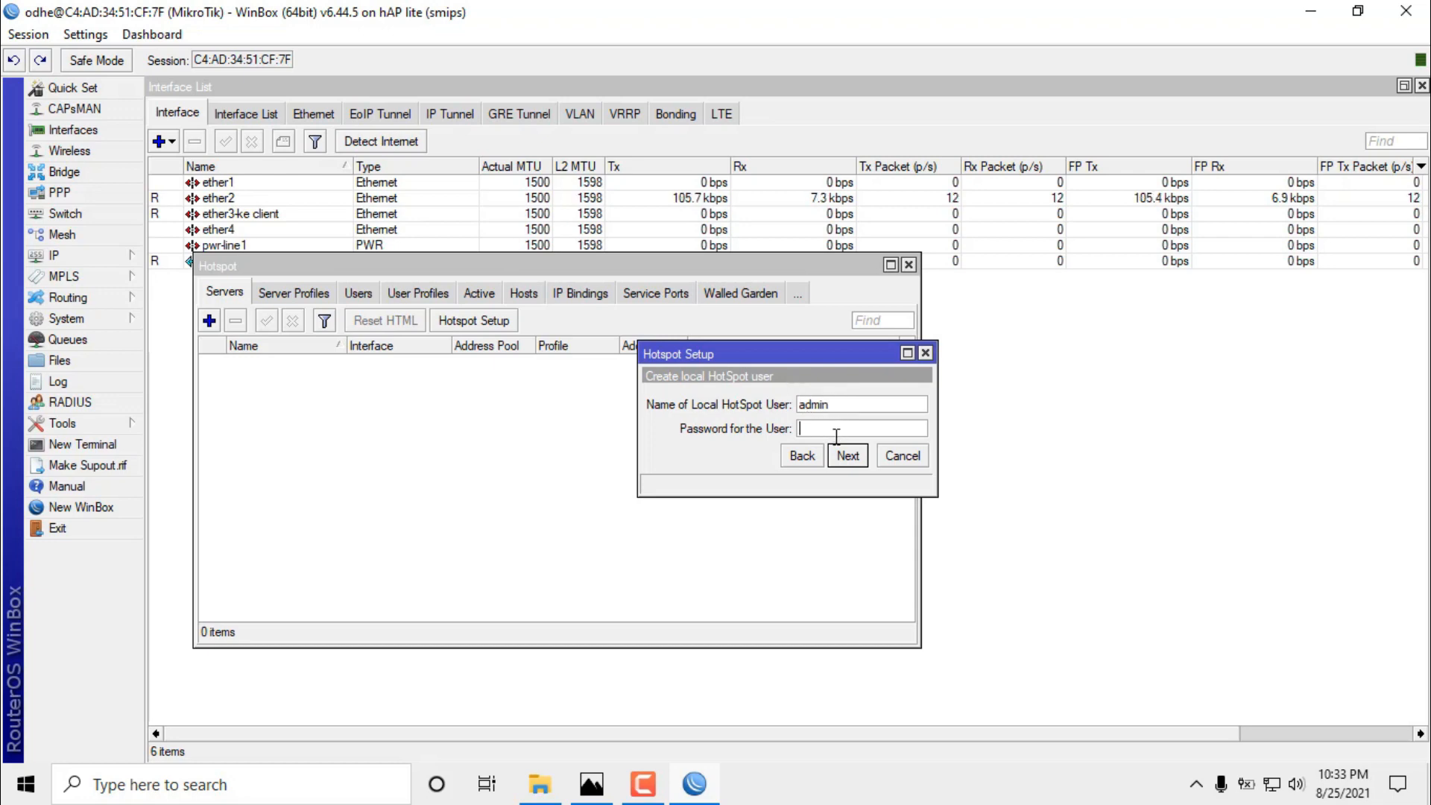
double_click(836, 404)
left_click(830, 429)
type("admin")
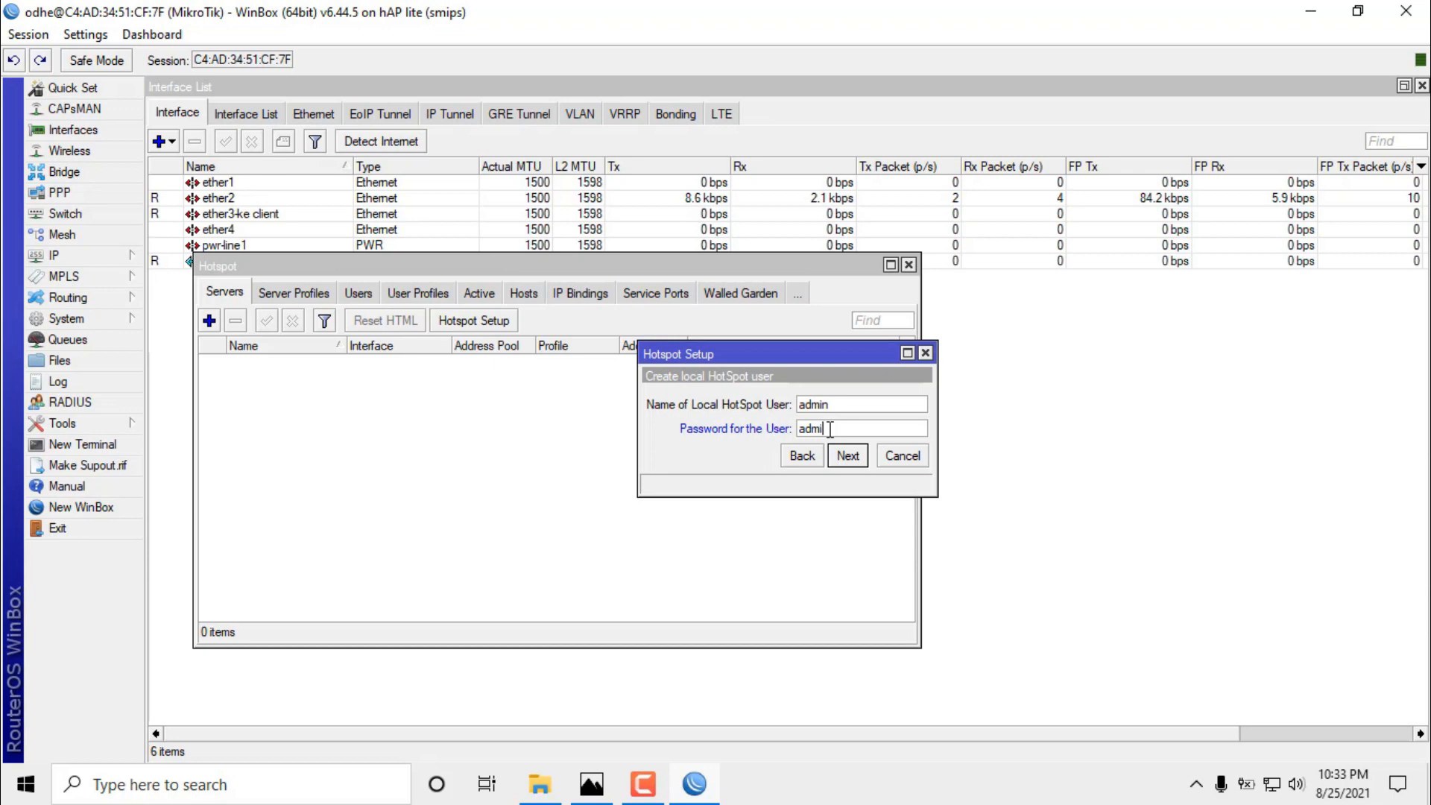
left_click(847, 454)
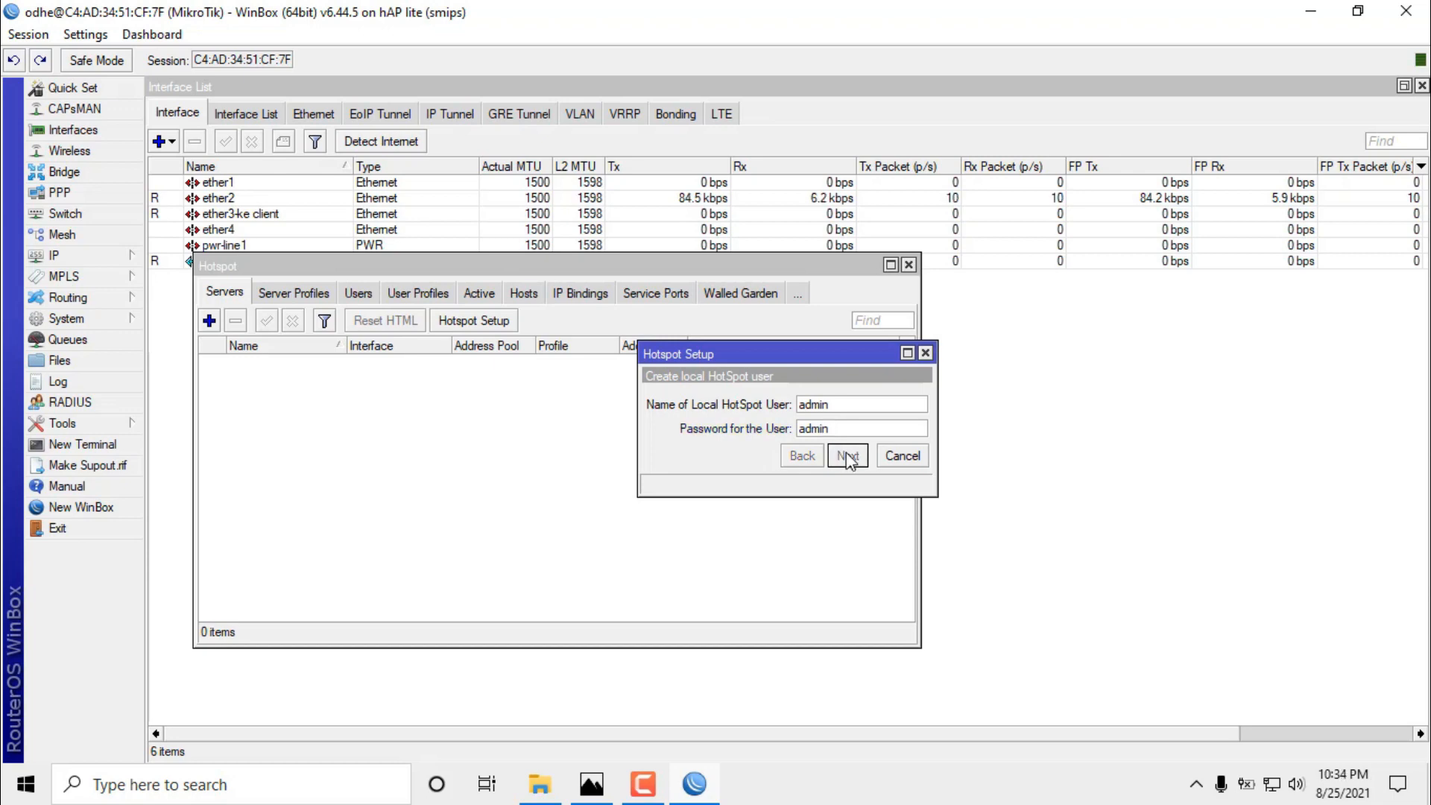
left_click(789, 413)
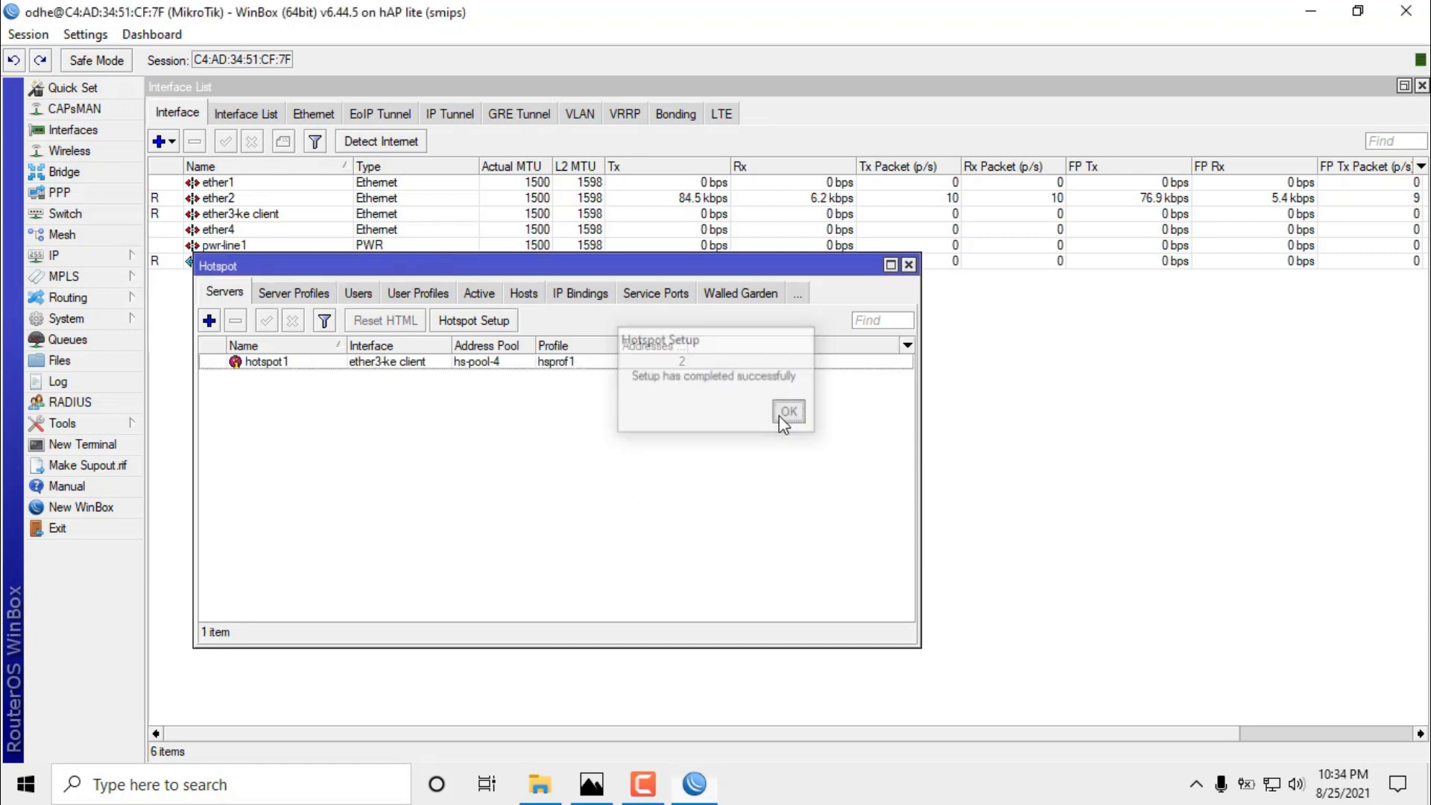
Open the hsprof1 hotspot server profile for editing.
left_click(488, 364)
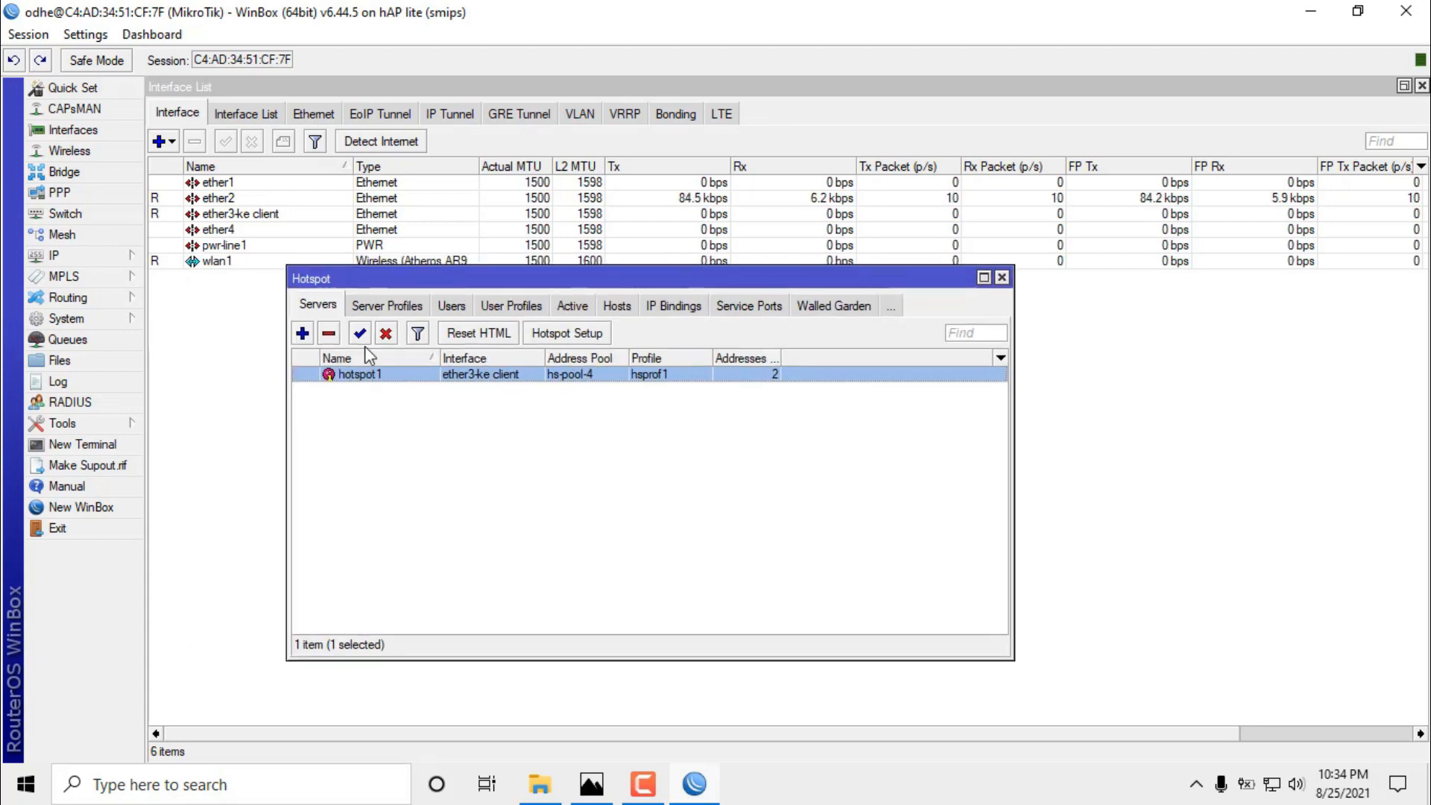
left_click(400, 302)
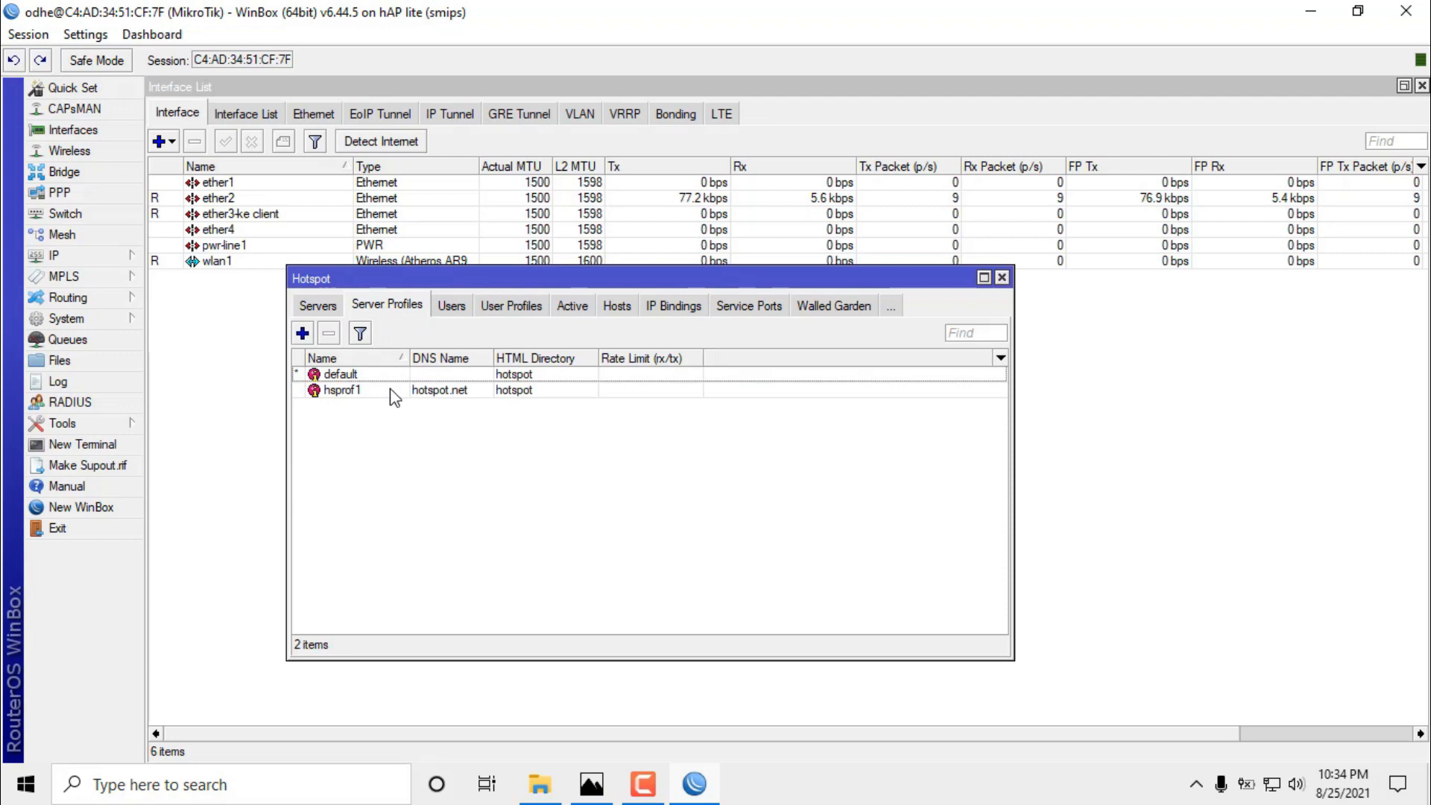
left_click(394, 393)
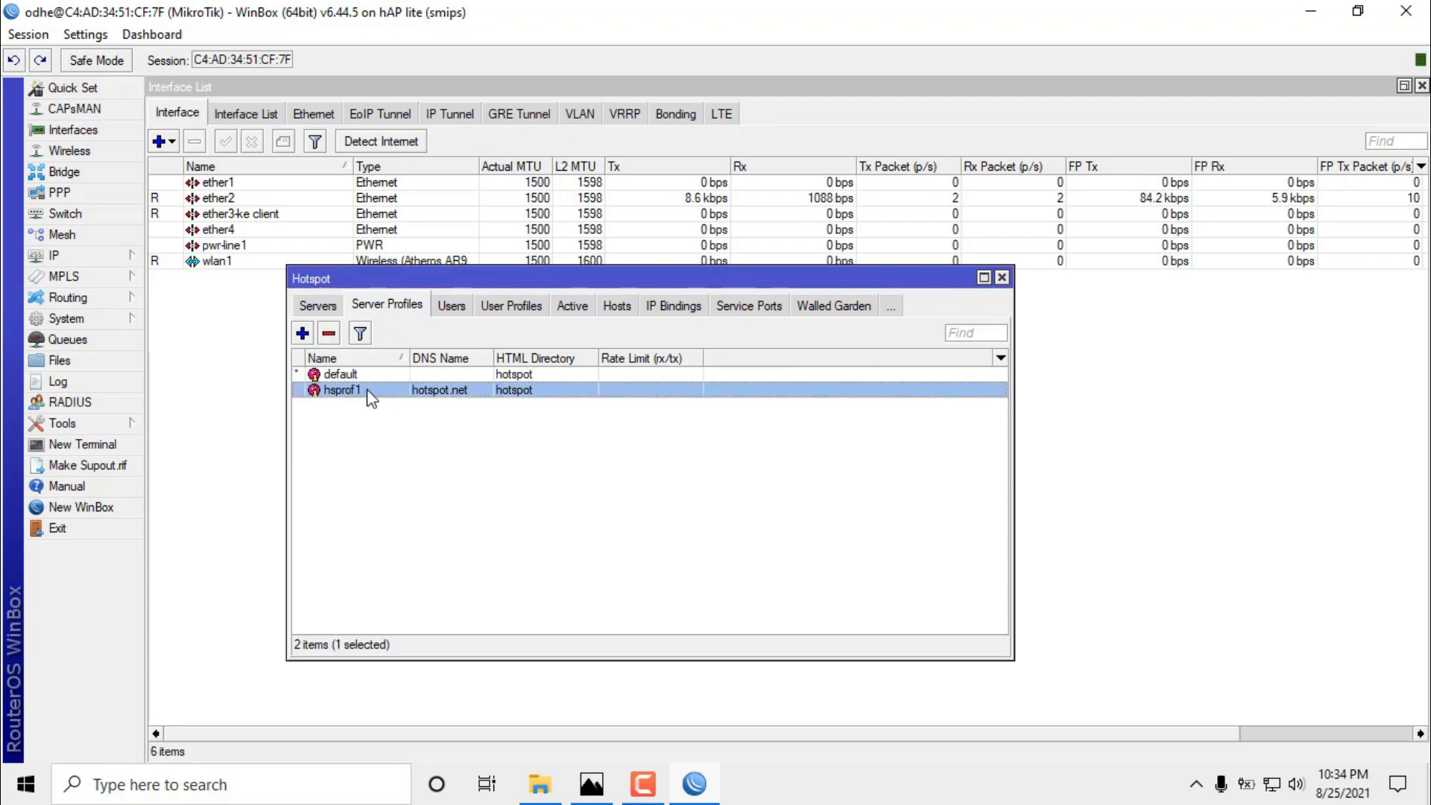
double_click(371, 395)
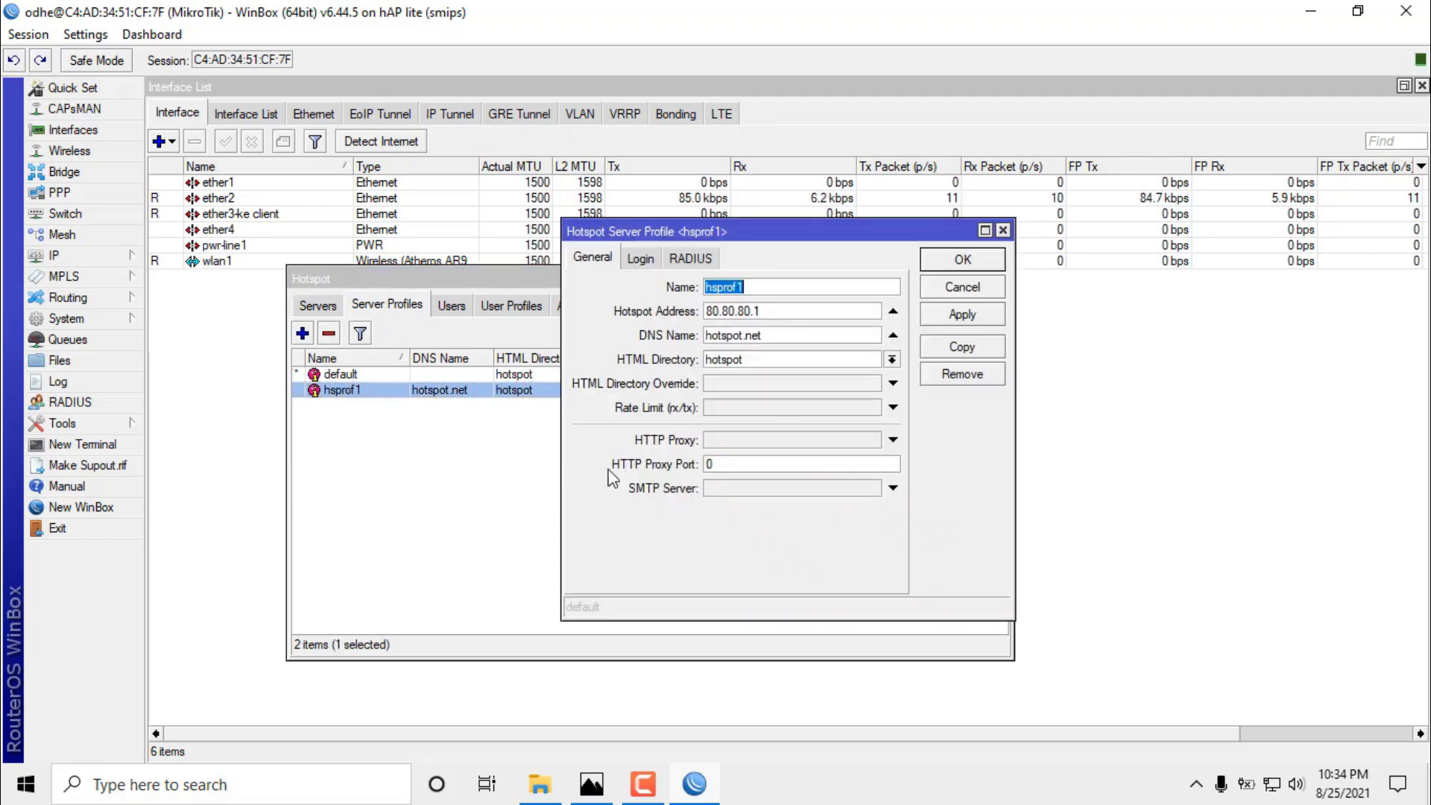
In hsprof1's login options, turn off cookie login and turn on HTTPS, then save.
left_click(631, 258)
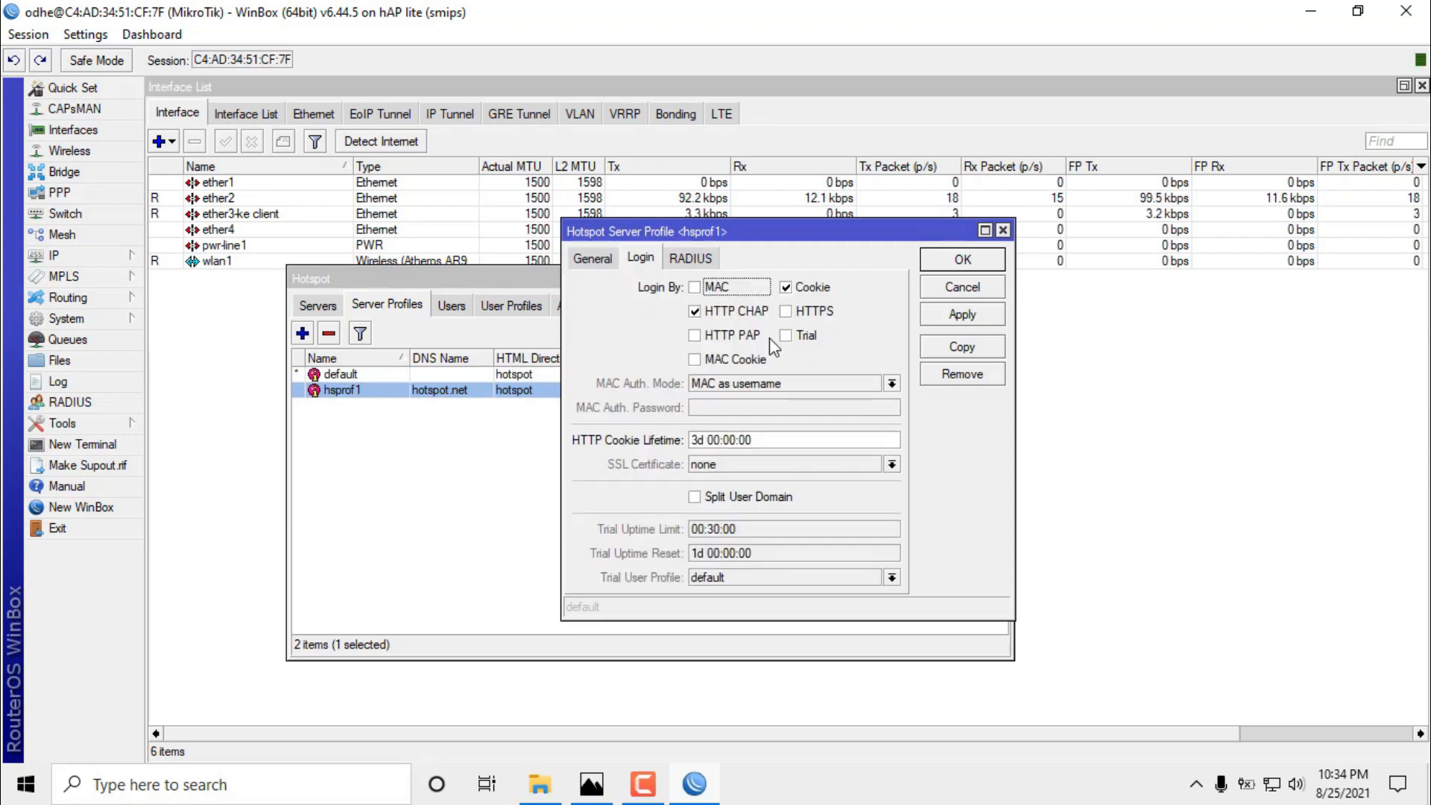
left_click(789, 290)
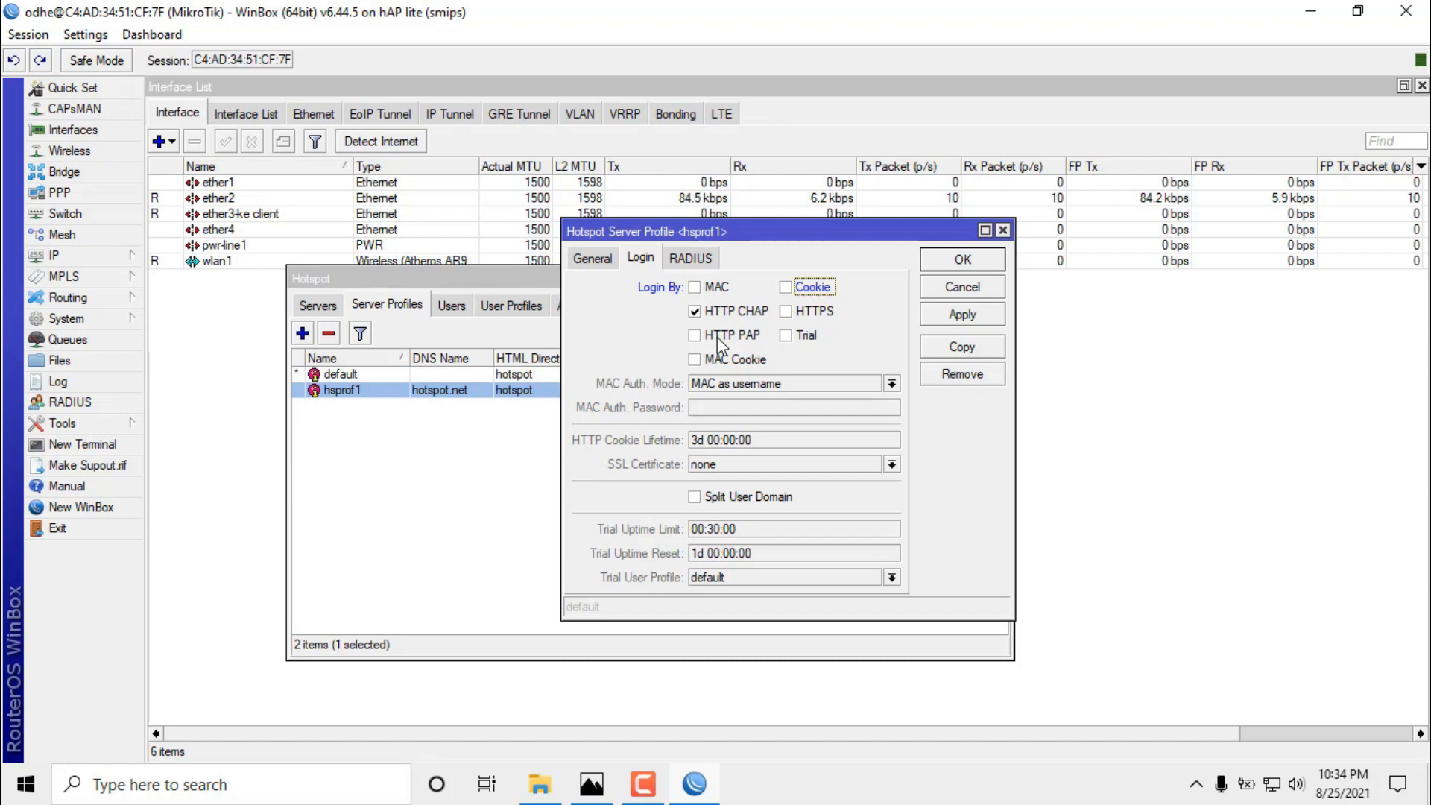
left_click(786, 311)
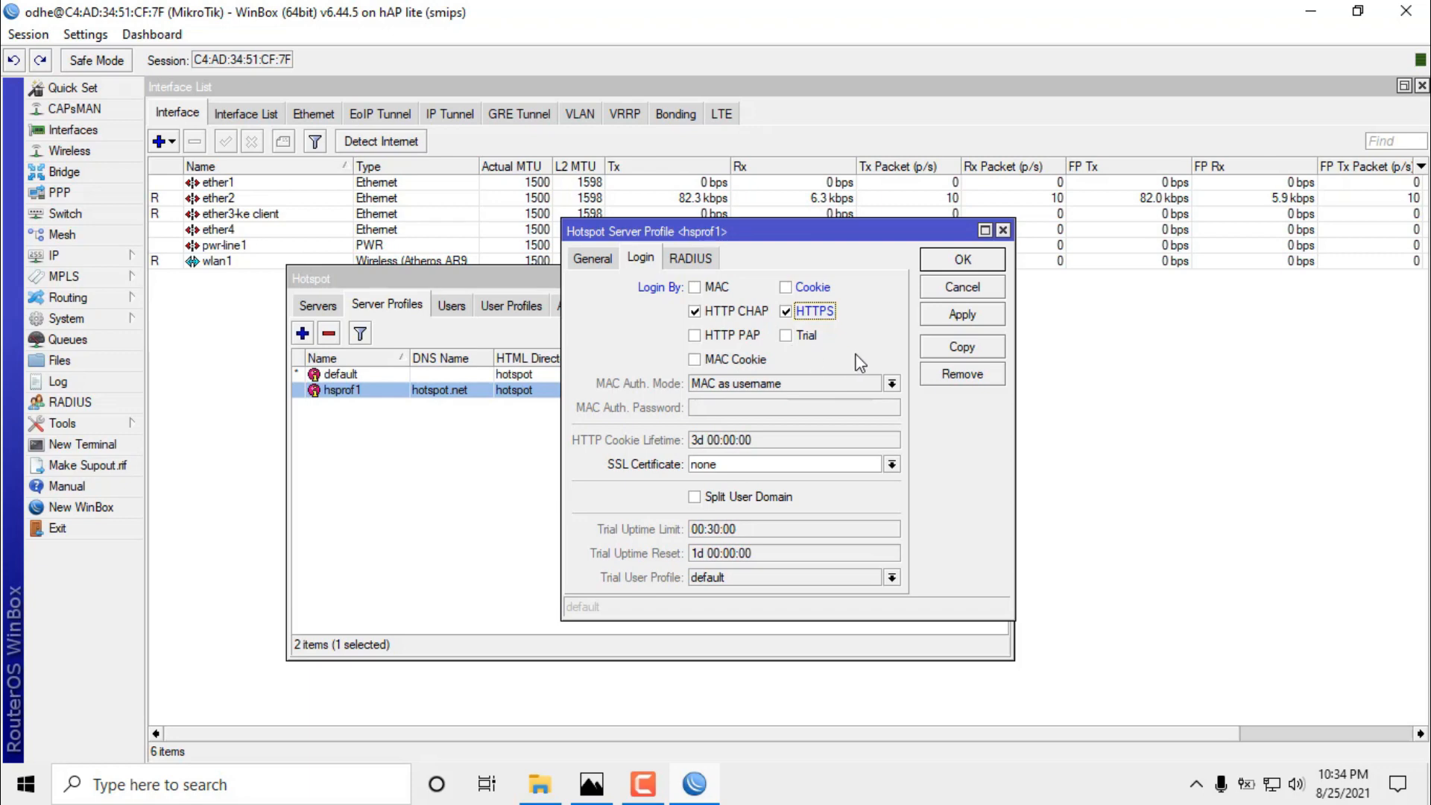
left_click(969, 317)
left_click(963, 259)
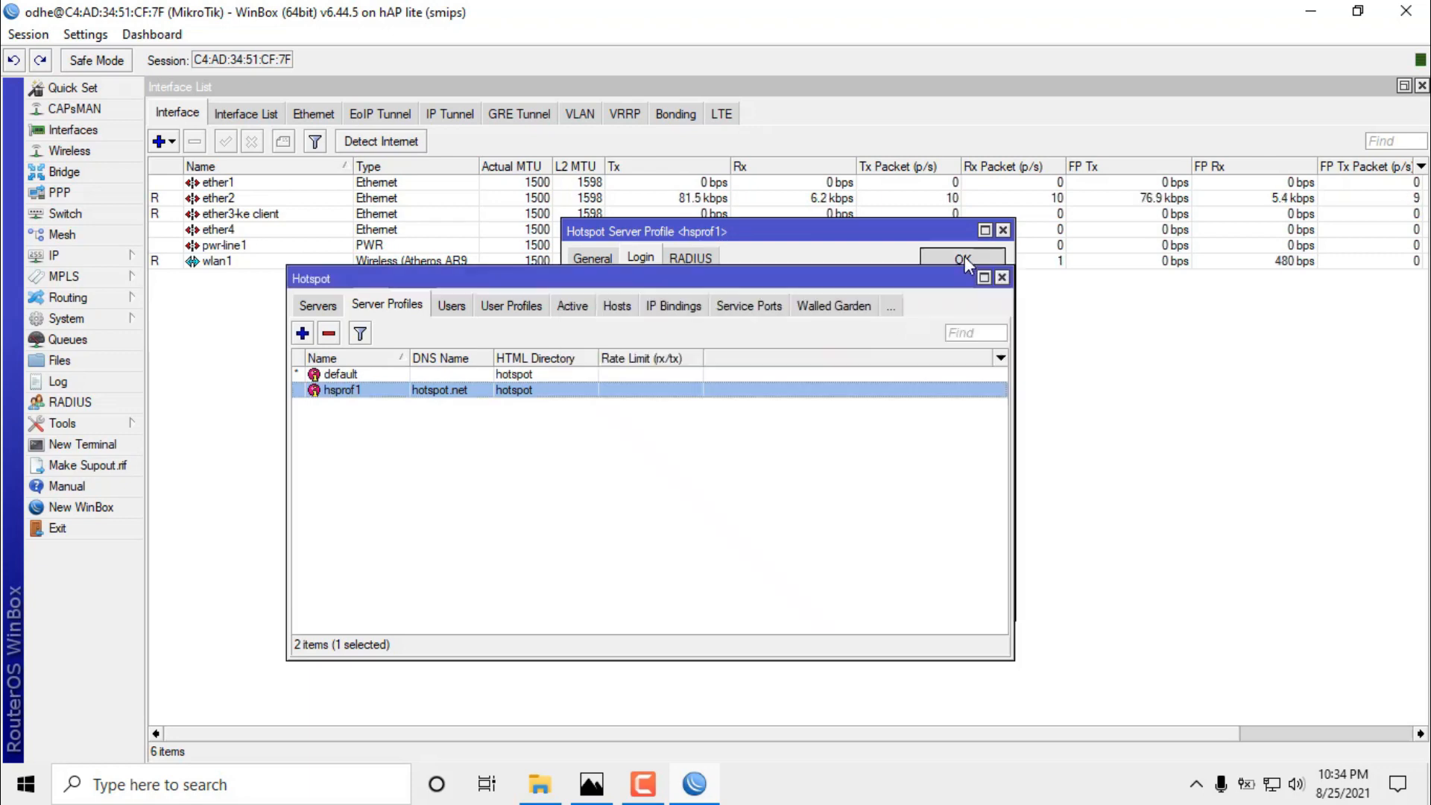
left_click(555, 447)
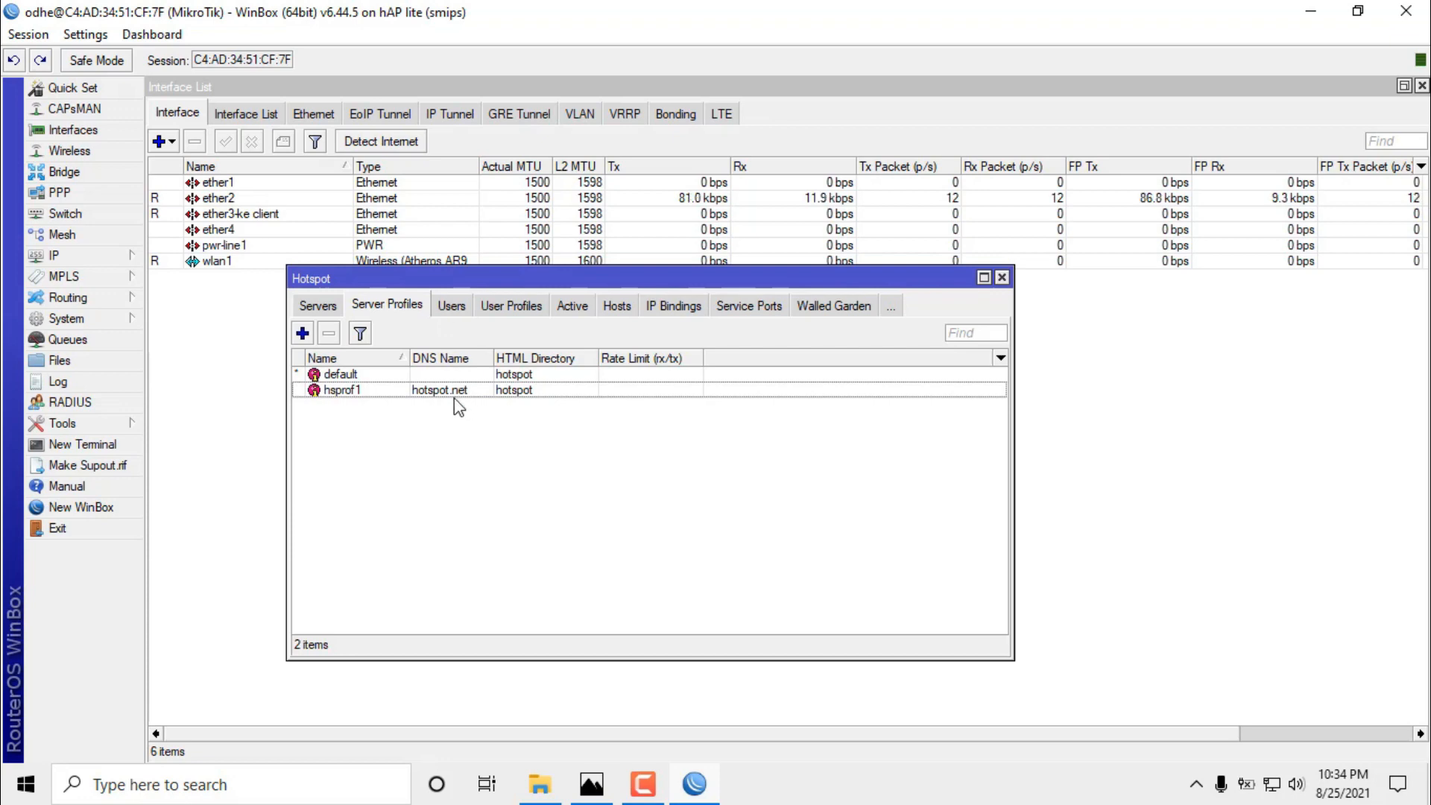
left_click(454, 393)
View the hotspot users list, then the user profiles list.
left_click(451, 306)
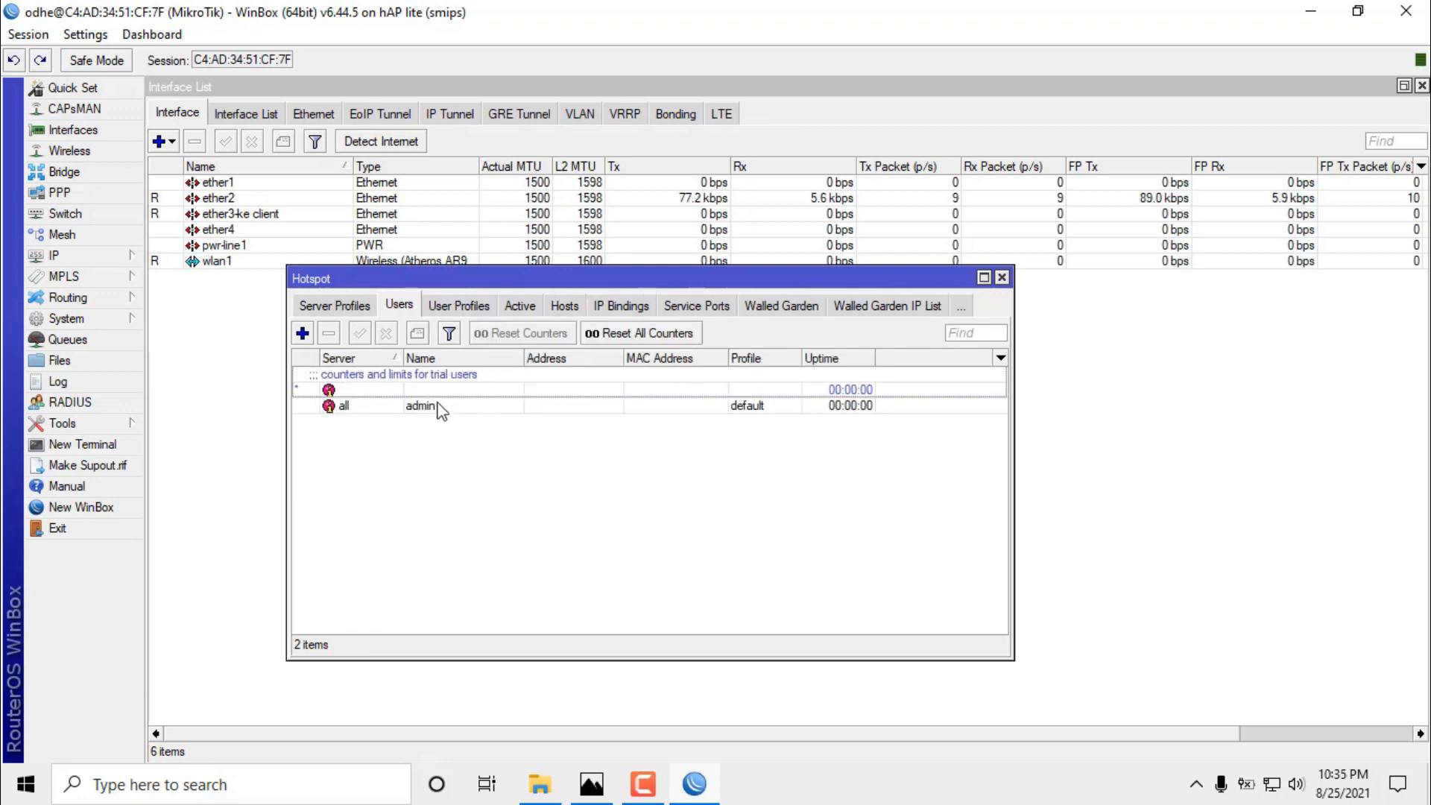
left_click(437, 407)
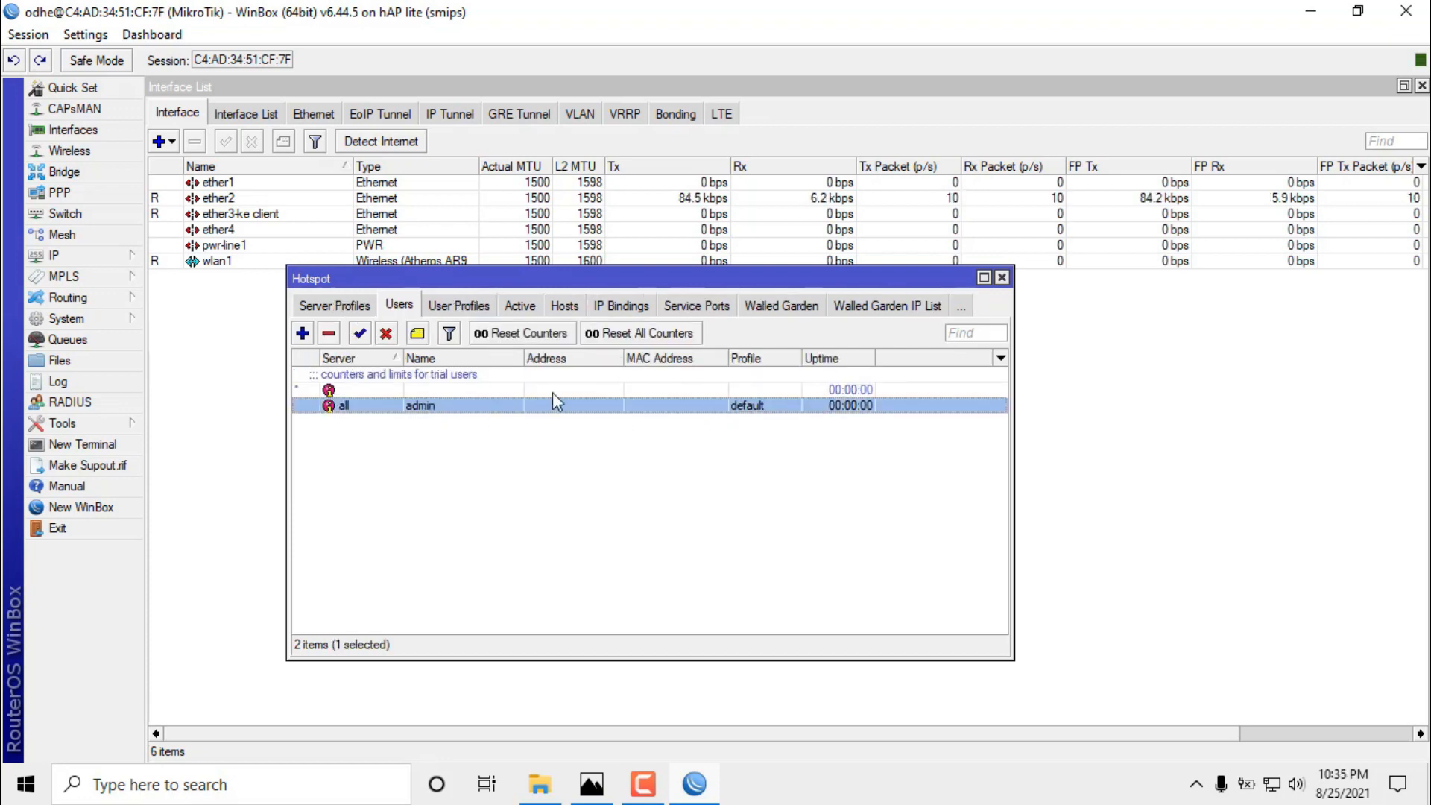
left_click(447, 307)
Create a user profile named 'Voucher 2jam' with session timeout 02:00:00.
left_click(302, 333)
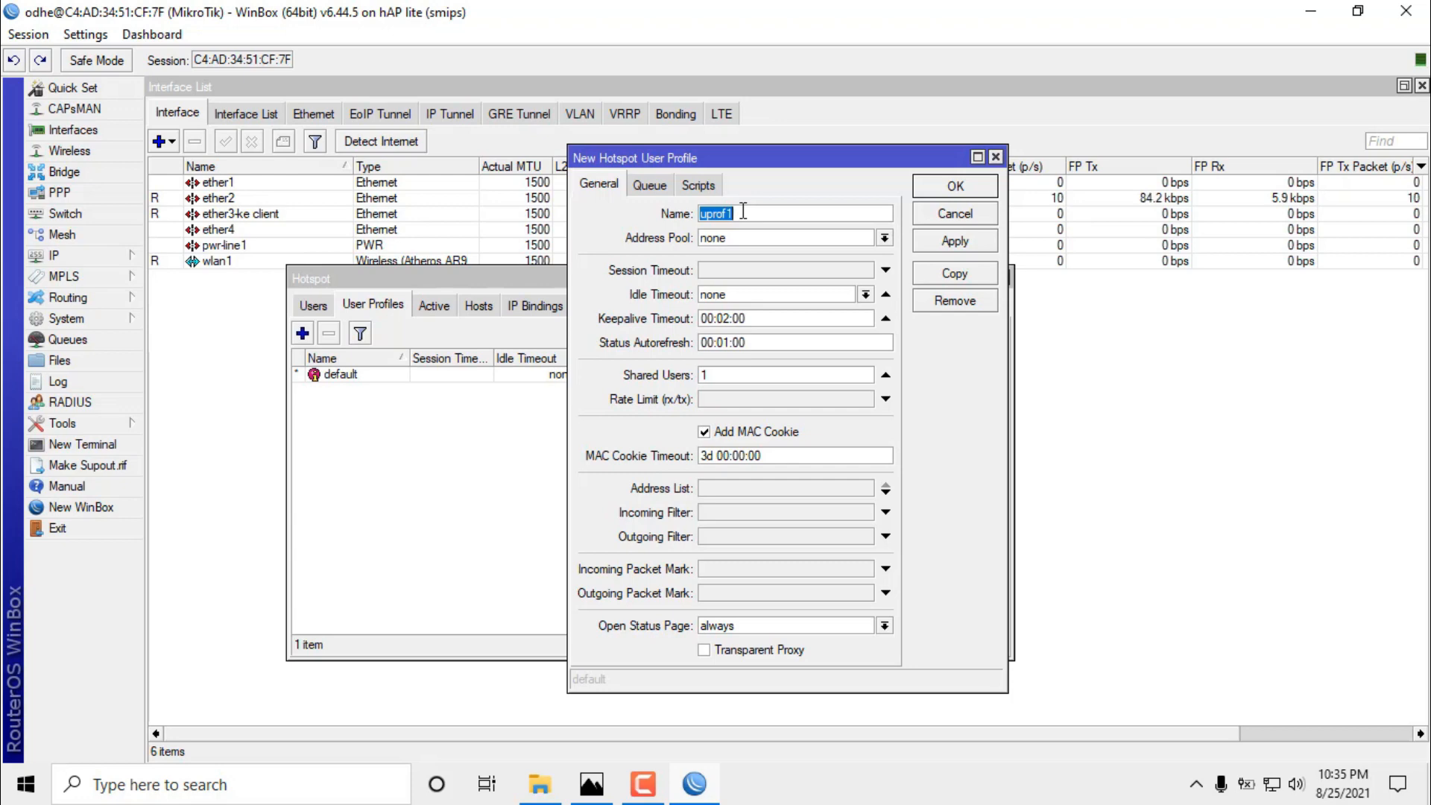
type("Voucher")
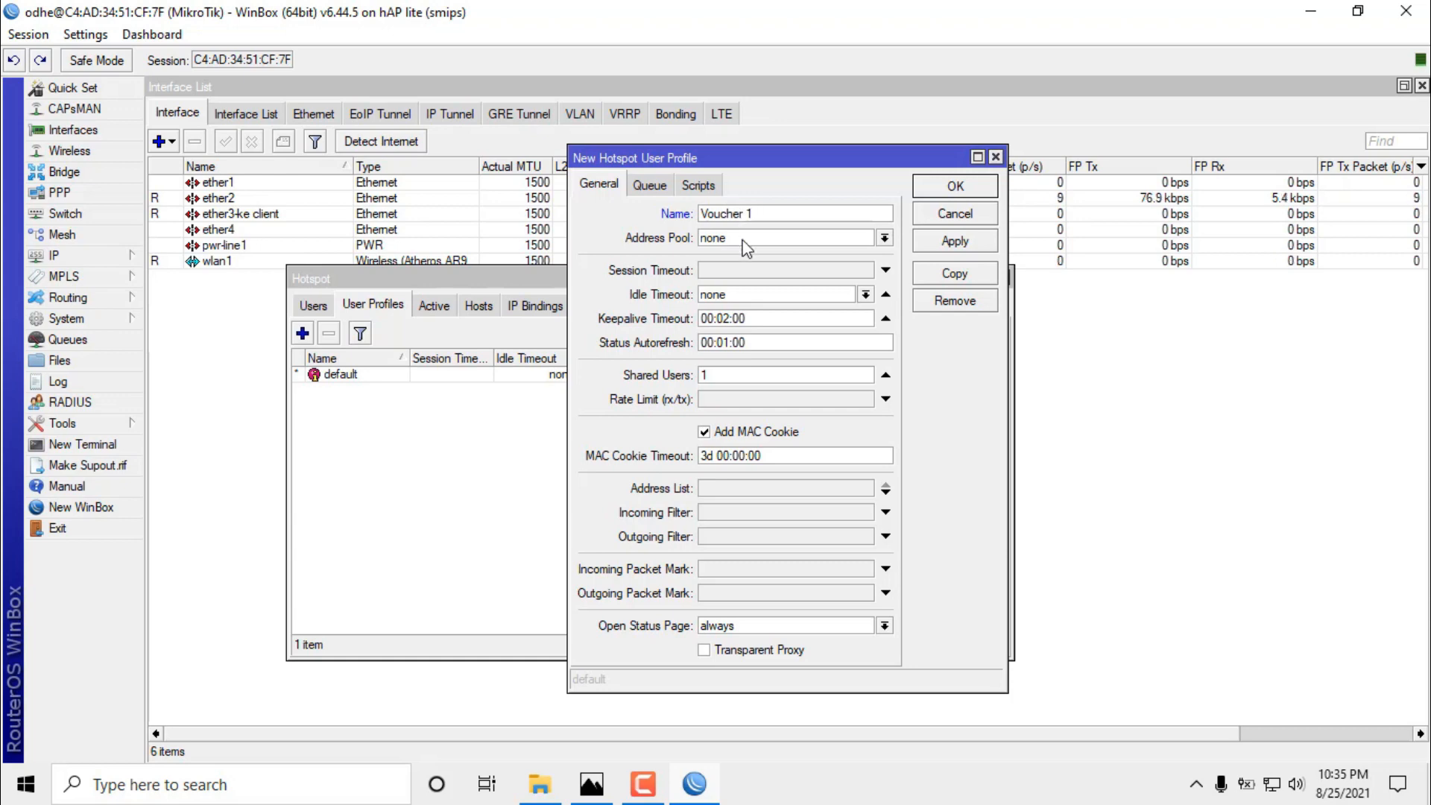
key("BackSpace")
type("jam")
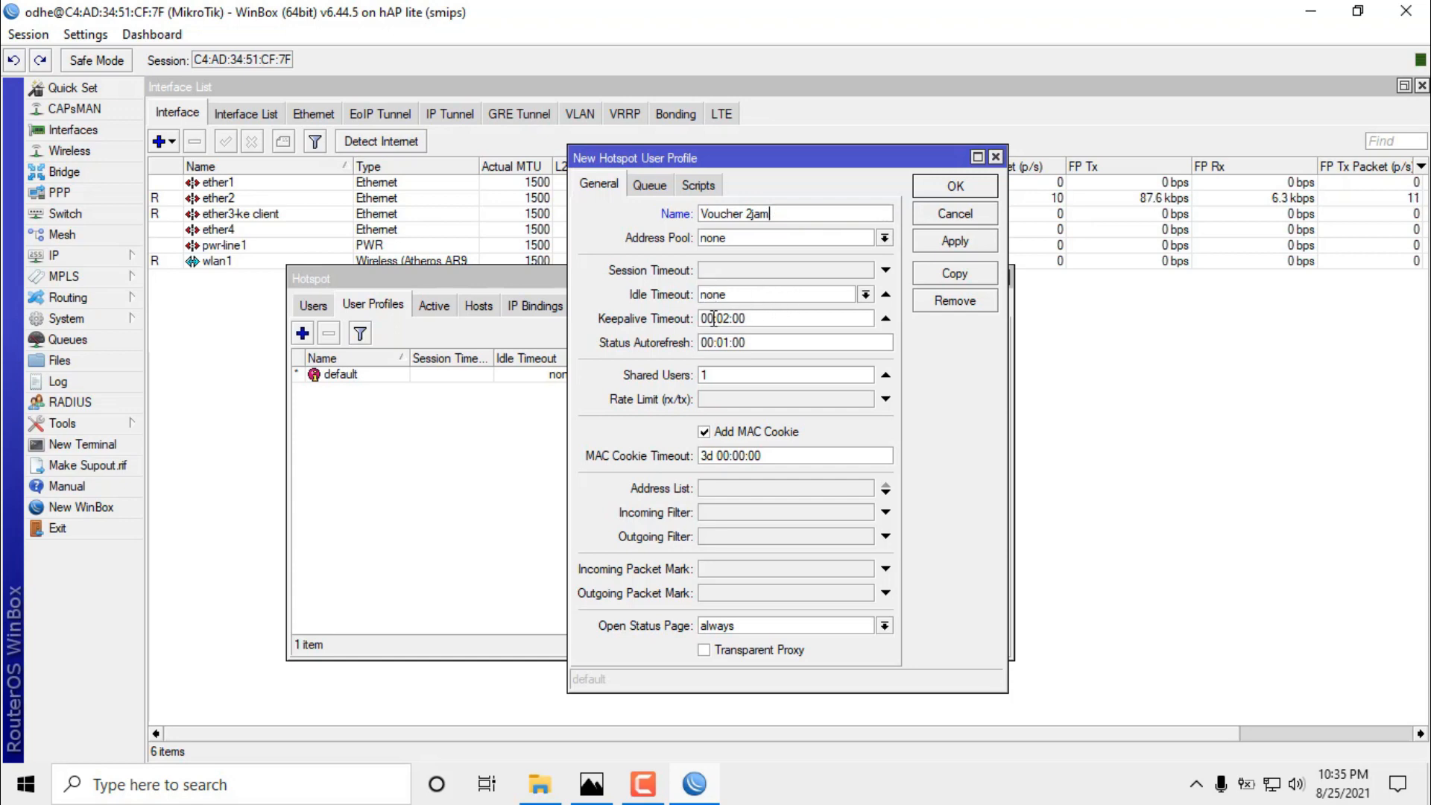
left_click(715, 270)
left_click(715, 270)
key("BackSpace")
type("2:00:00")
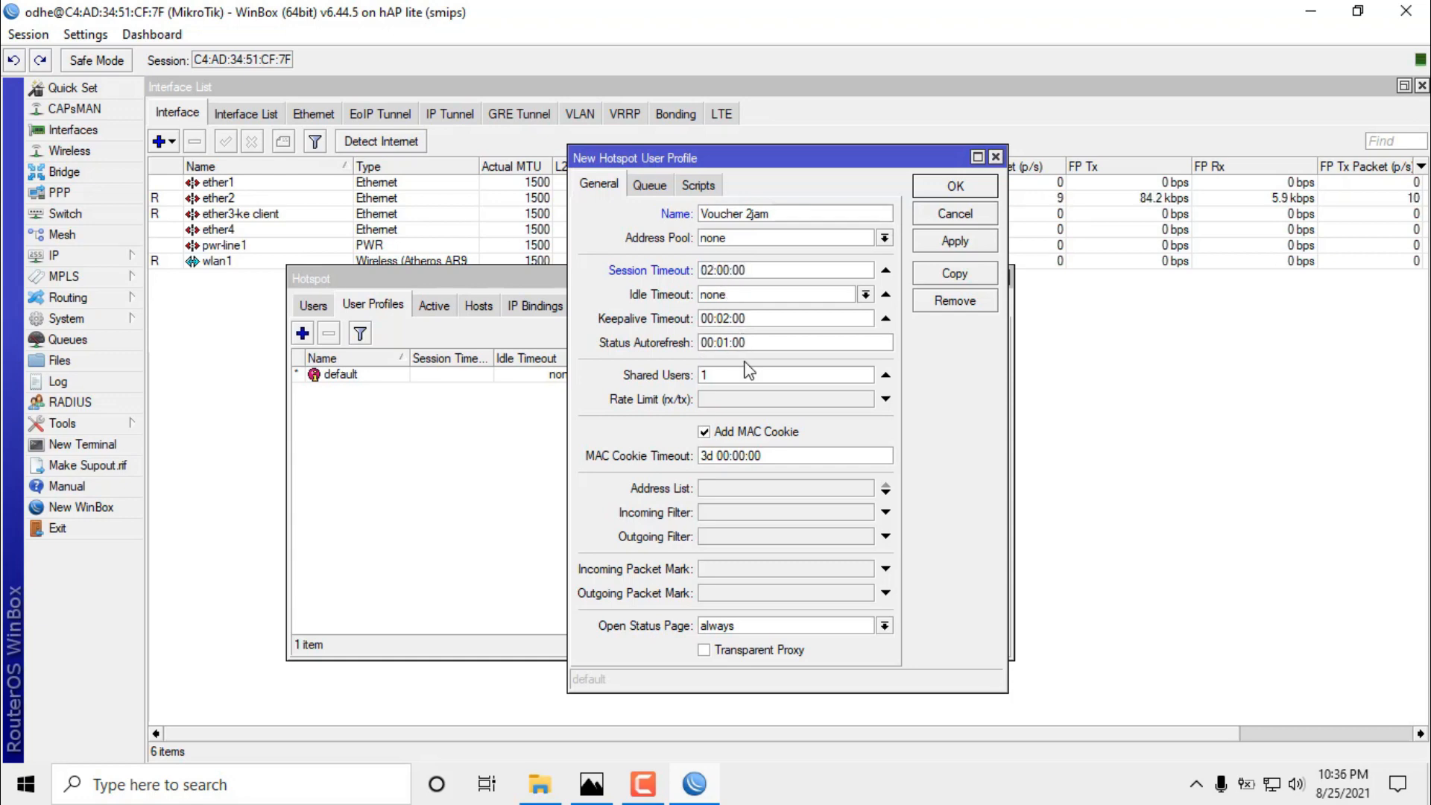
Give it a 5m/5m rate limit, turn off Add MAC Cookie, and save.
left_click(738, 379)
left_click(720, 397)
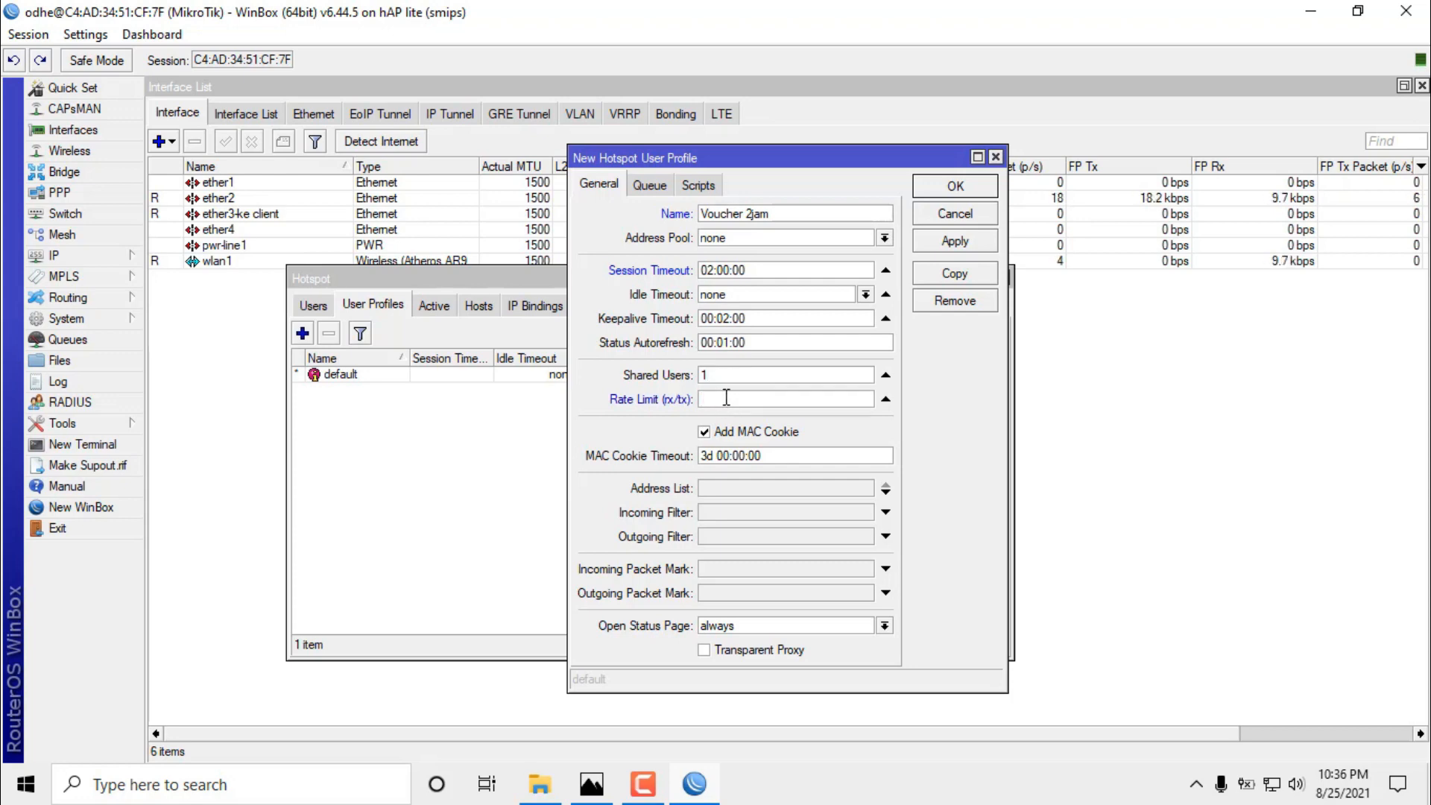
type("5m/5m")
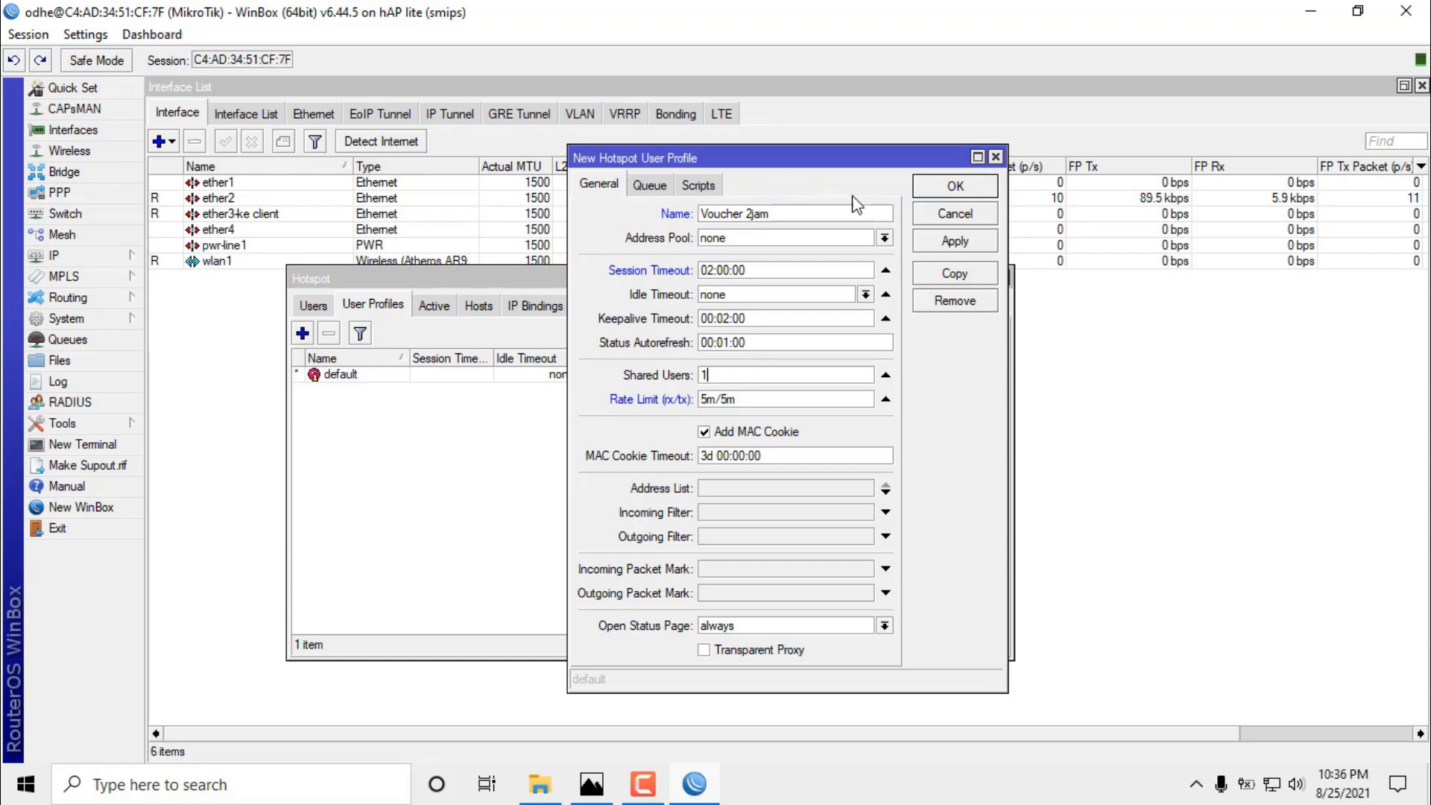
left_click(750, 434)
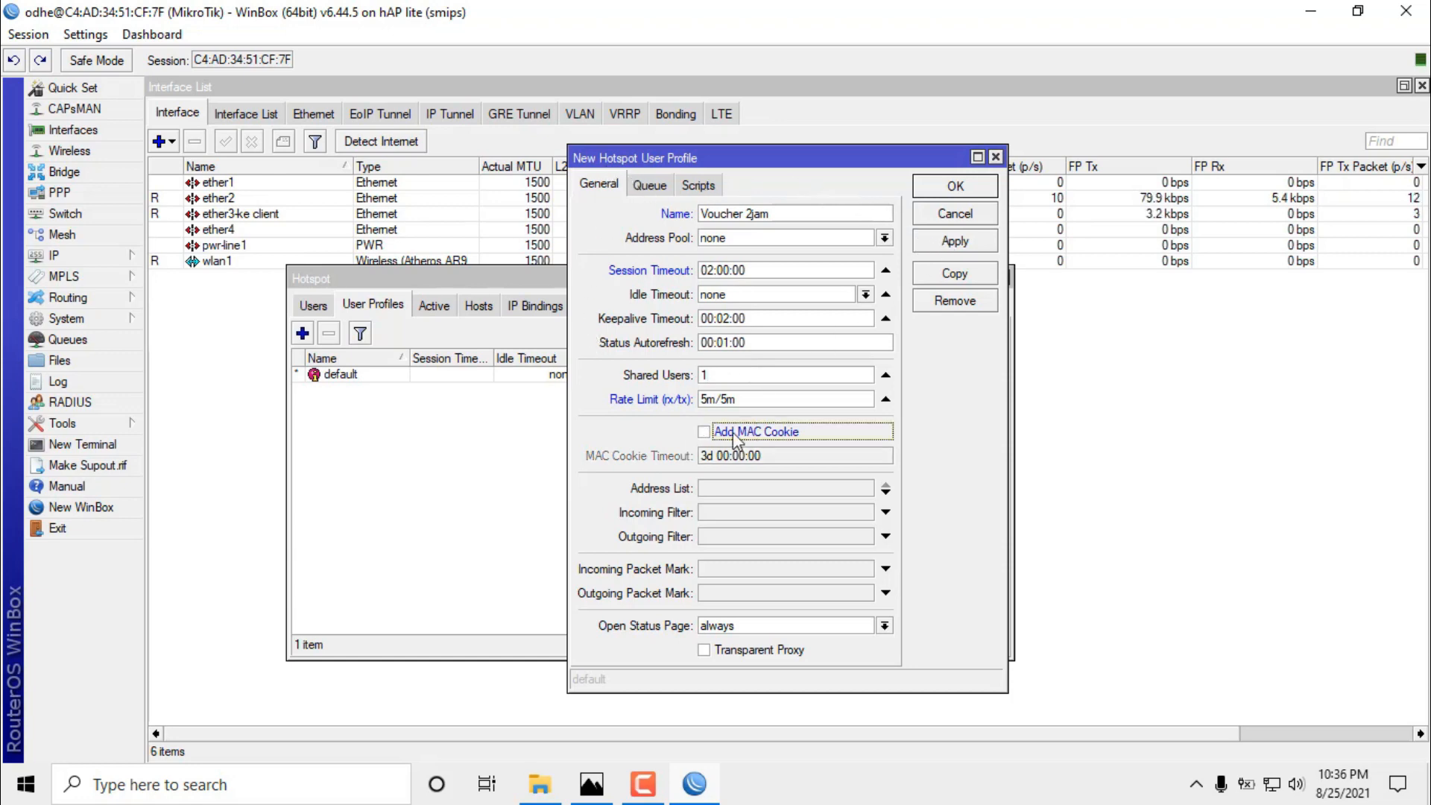
left_click(966, 243)
left_click(975, 190)
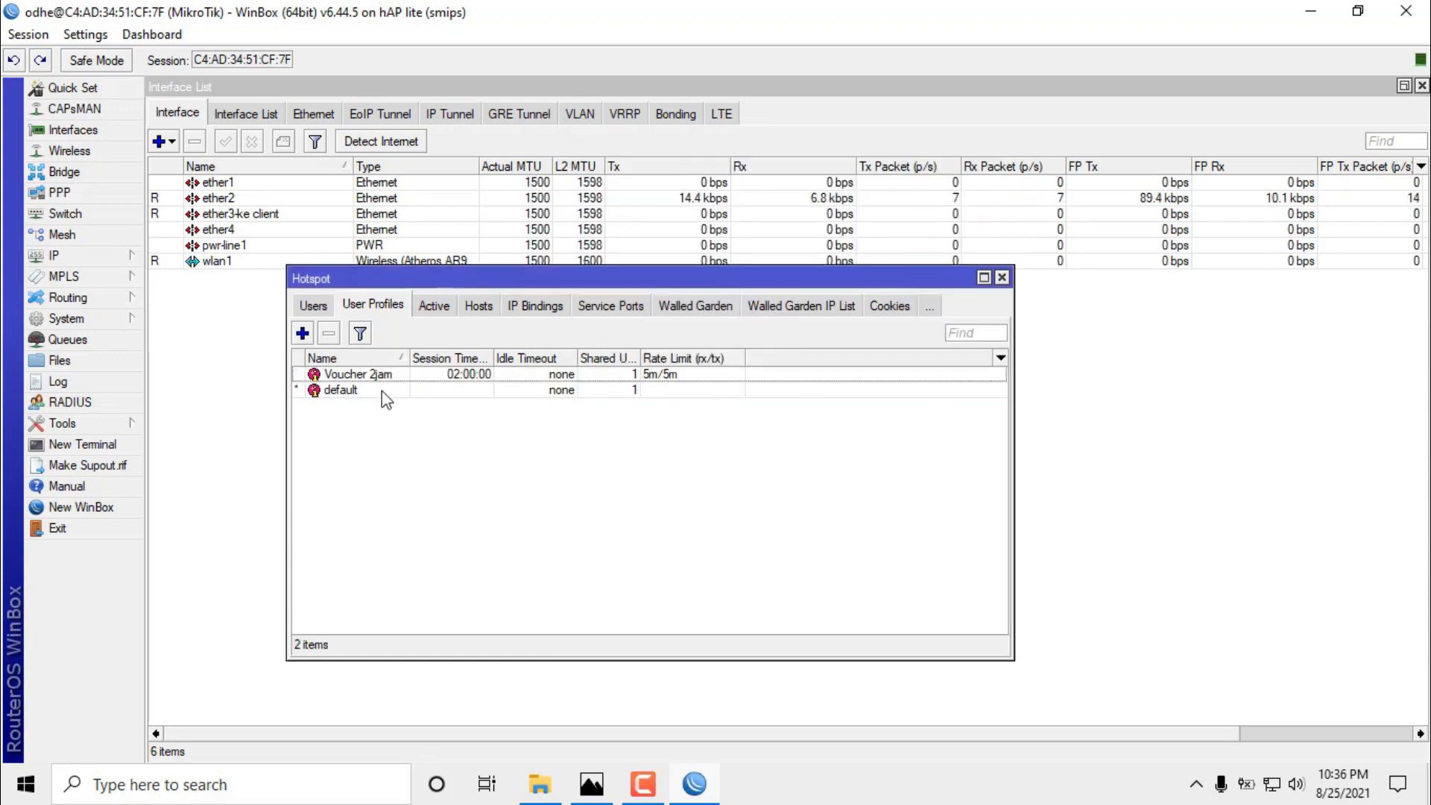
Select the Voucher 2jam profile, shift the Hotspot window right, and return to the Users list.
left_click(387, 376)
left_click_drag(401, 283, 548, 285)
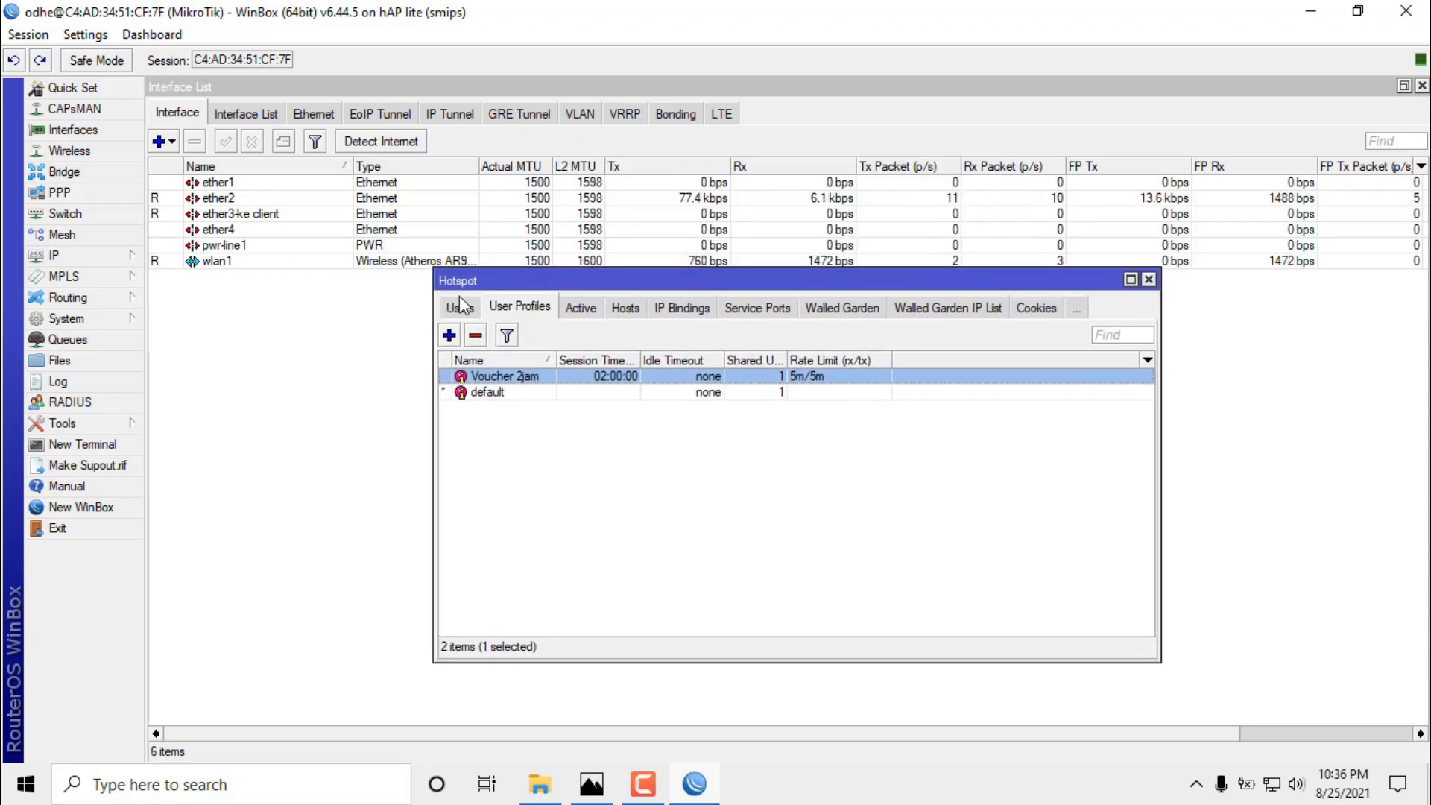
left_click(460, 306)
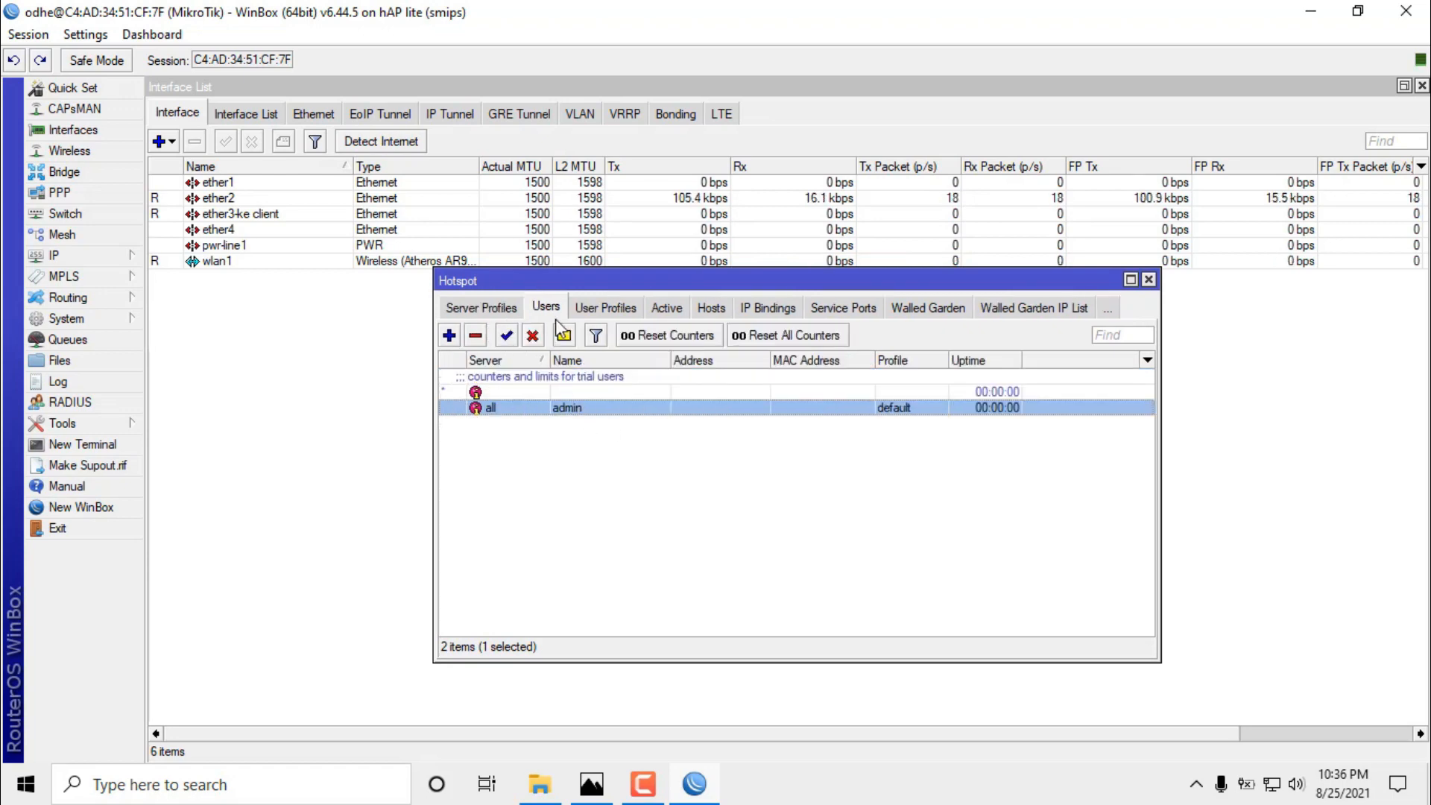
left_click(605, 308)
left_click(460, 308)
Add a hotspot user with a login name, a password and the Voucher 2jam profile.
left_click(449, 336)
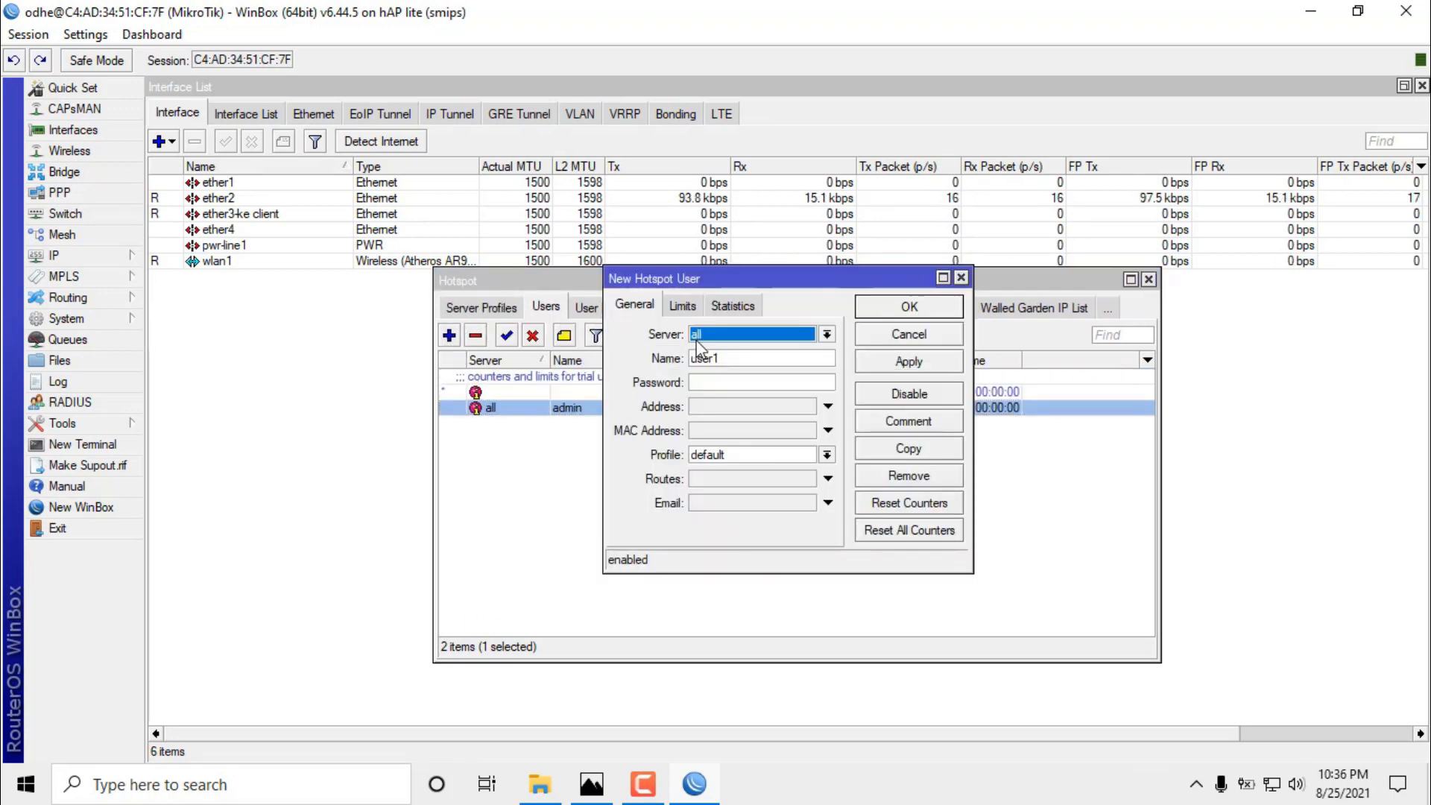
double_click(733, 354)
type("budi")
key("Tab")
type("123")
left_click(767, 456)
left_click(760, 468)
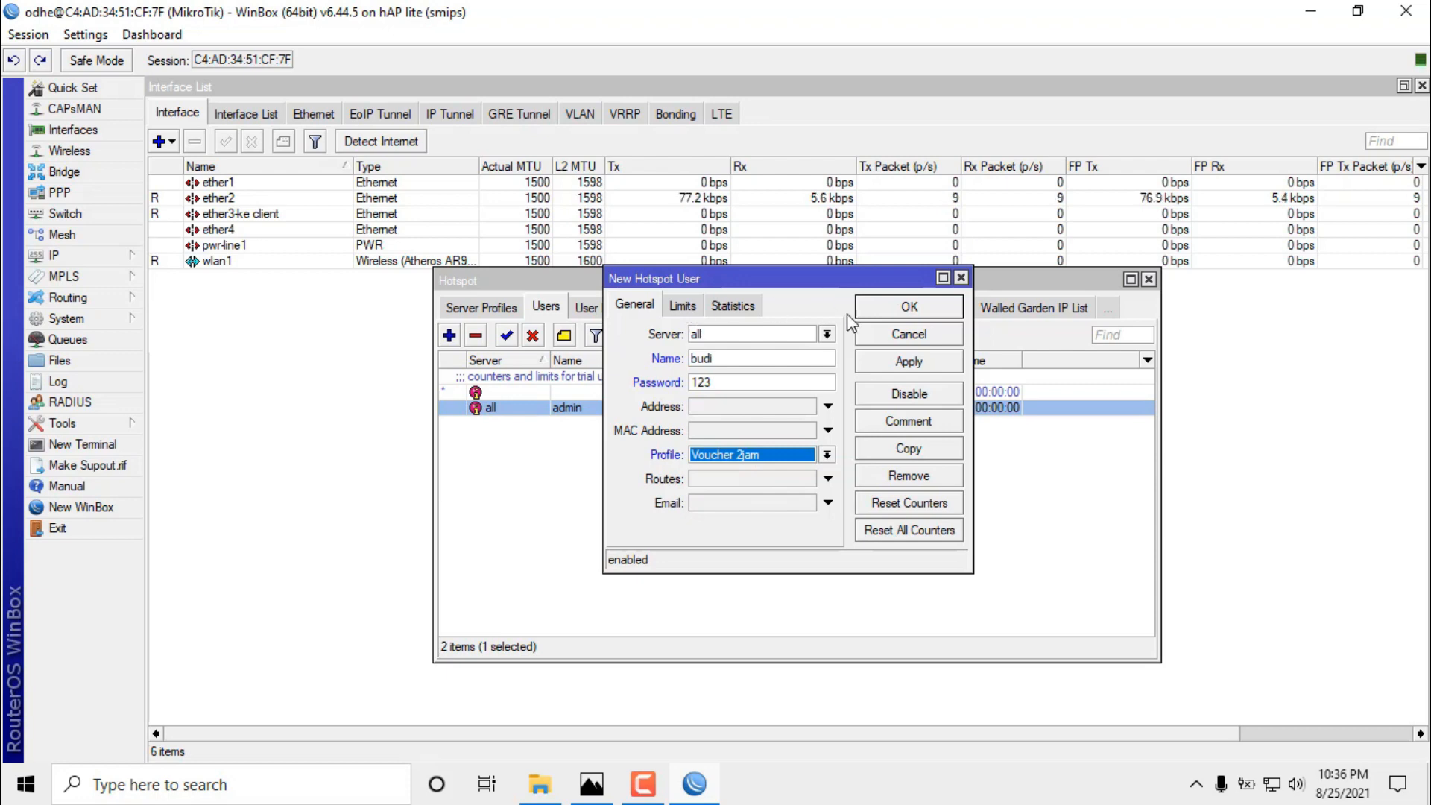
left_click(895, 361)
left_click(894, 307)
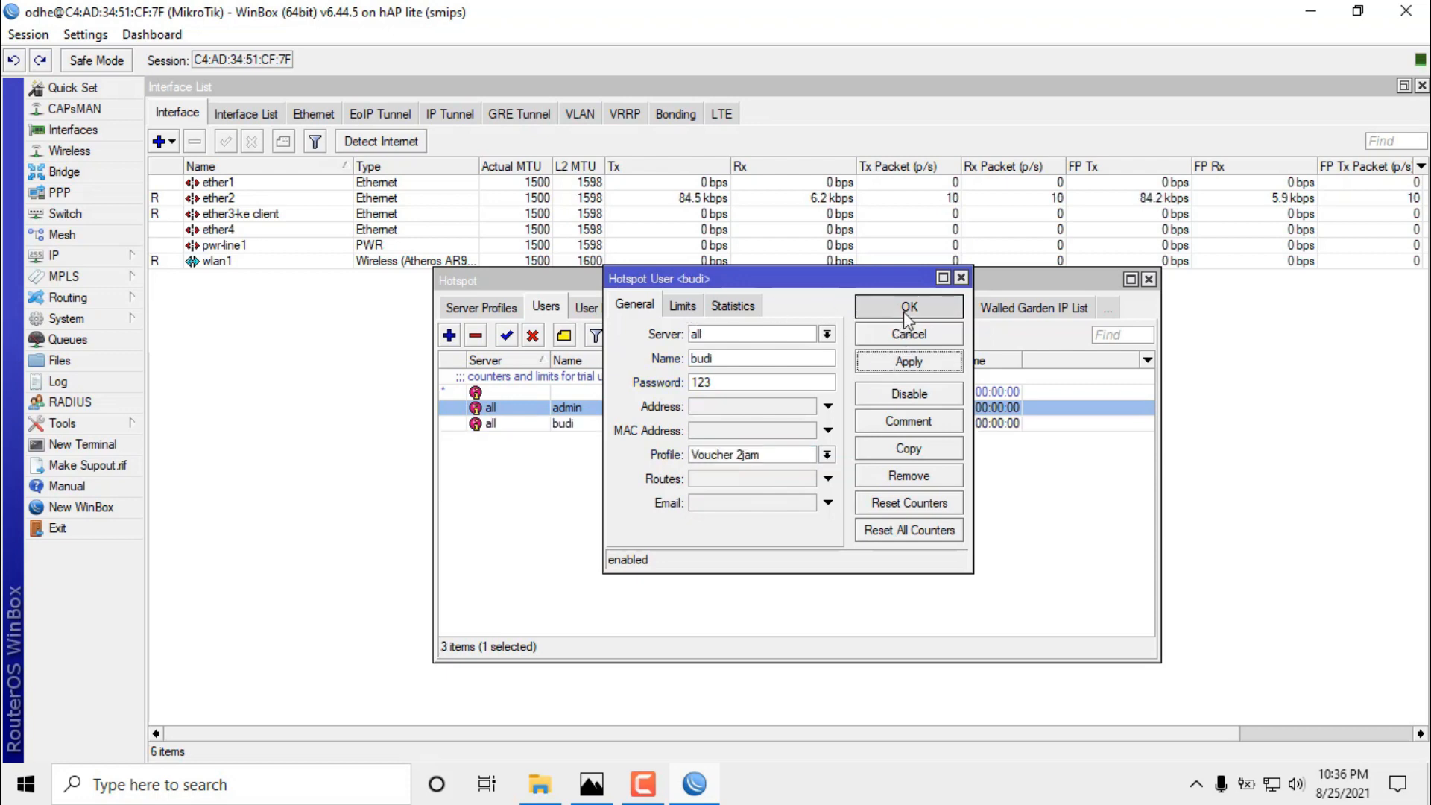
left_click_drag(1051, 288, 784, 289)
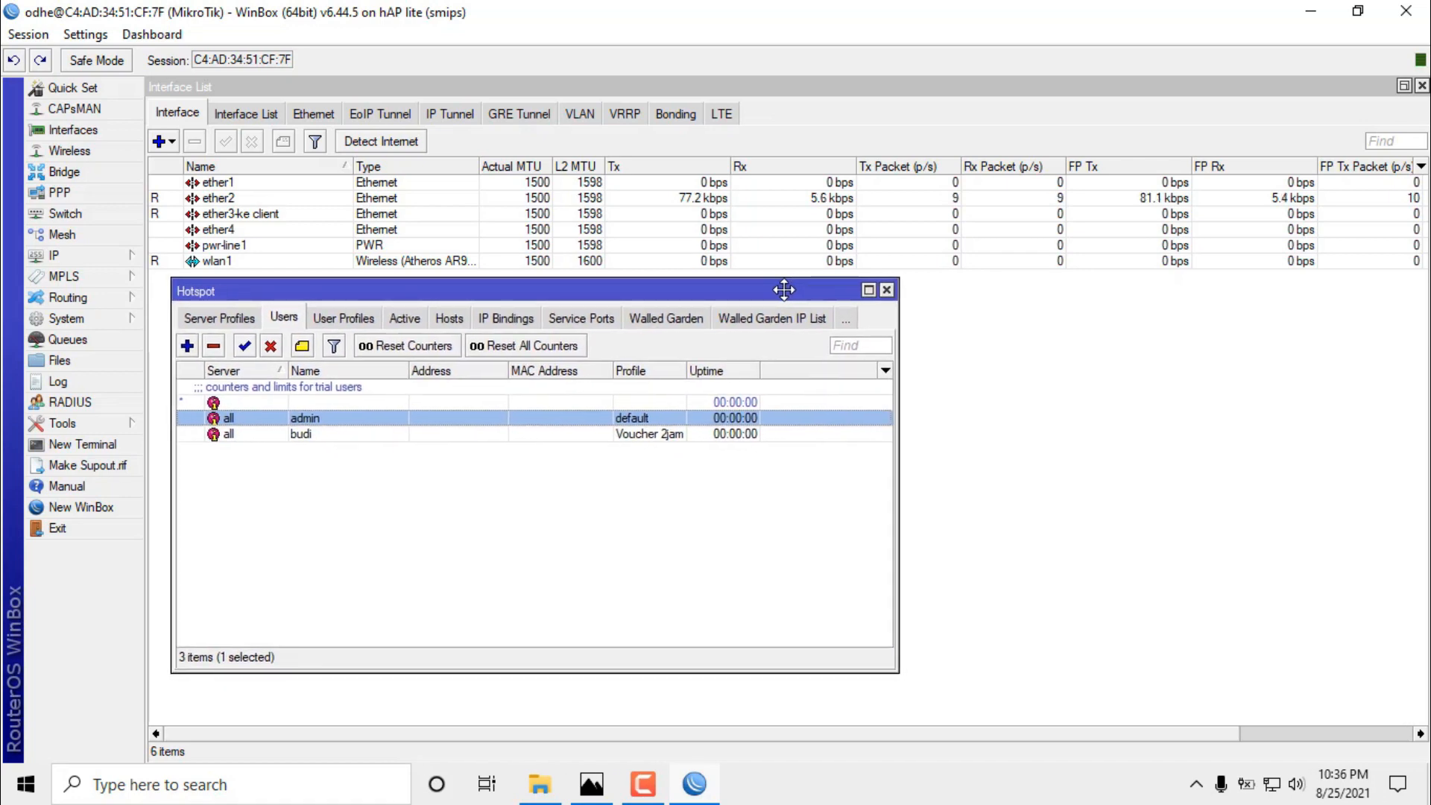
left_click(362, 320)
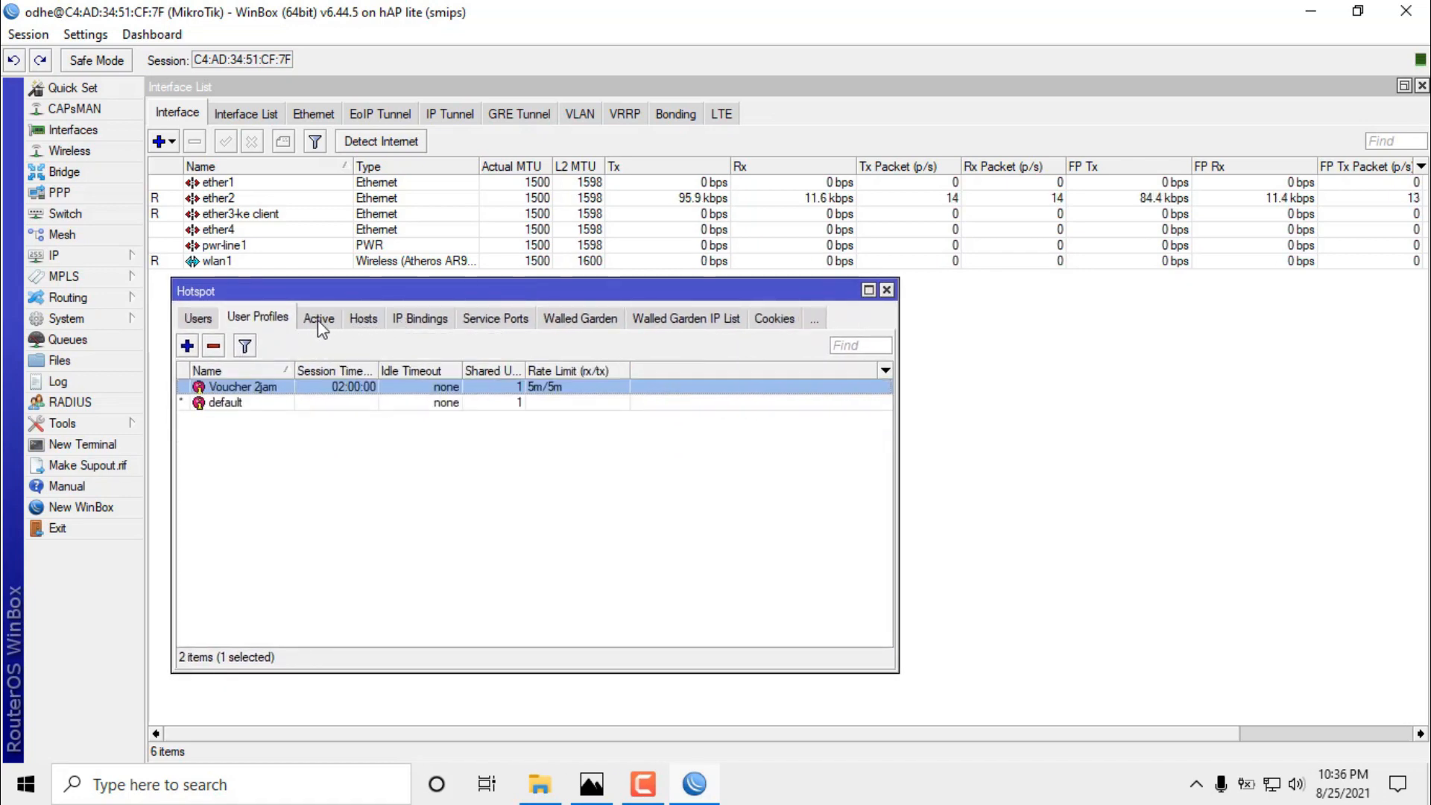
left_click(318, 320)
left_click(372, 327)
left_click(257, 319)
left_click(199, 320)
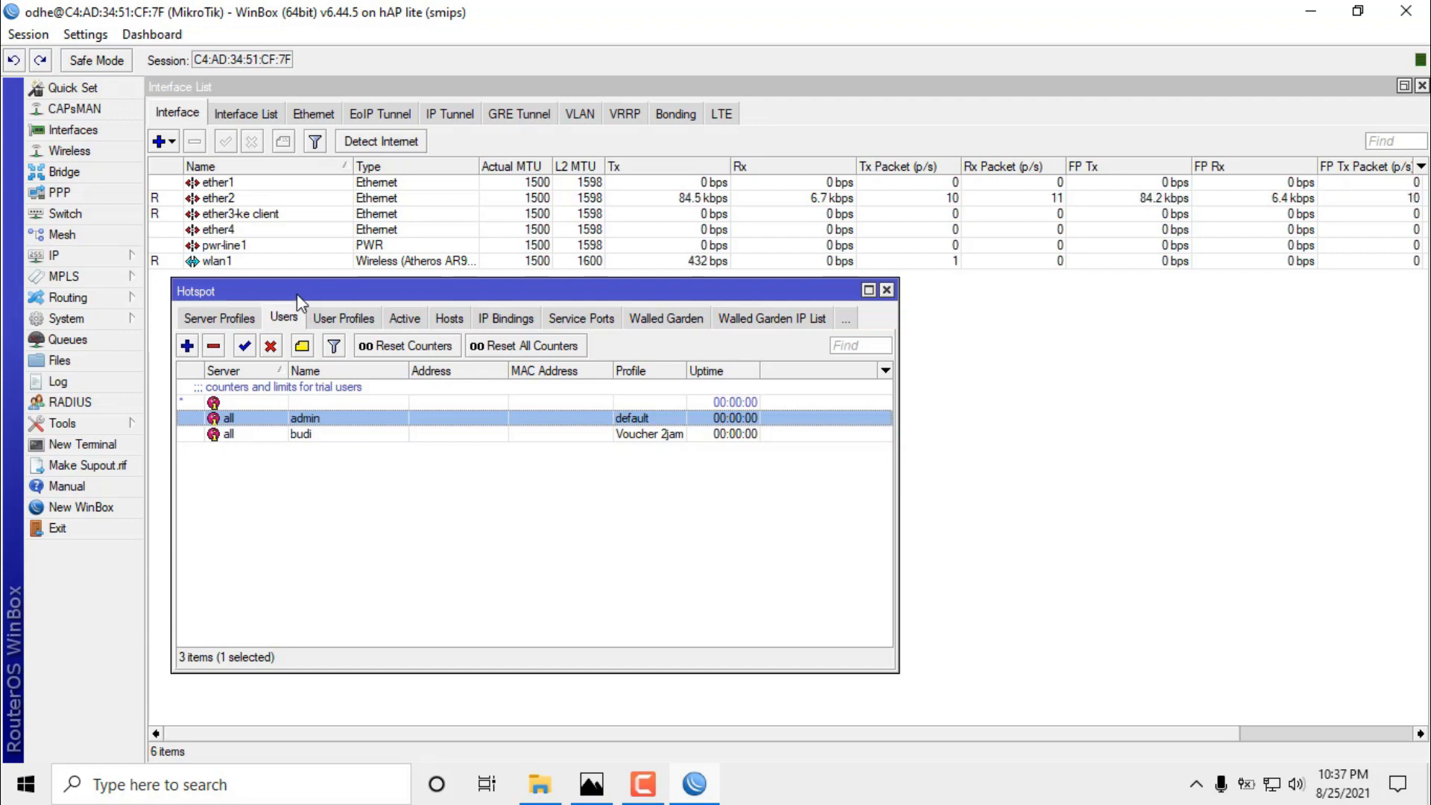
left_click_drag(302, 294, 278, 288)
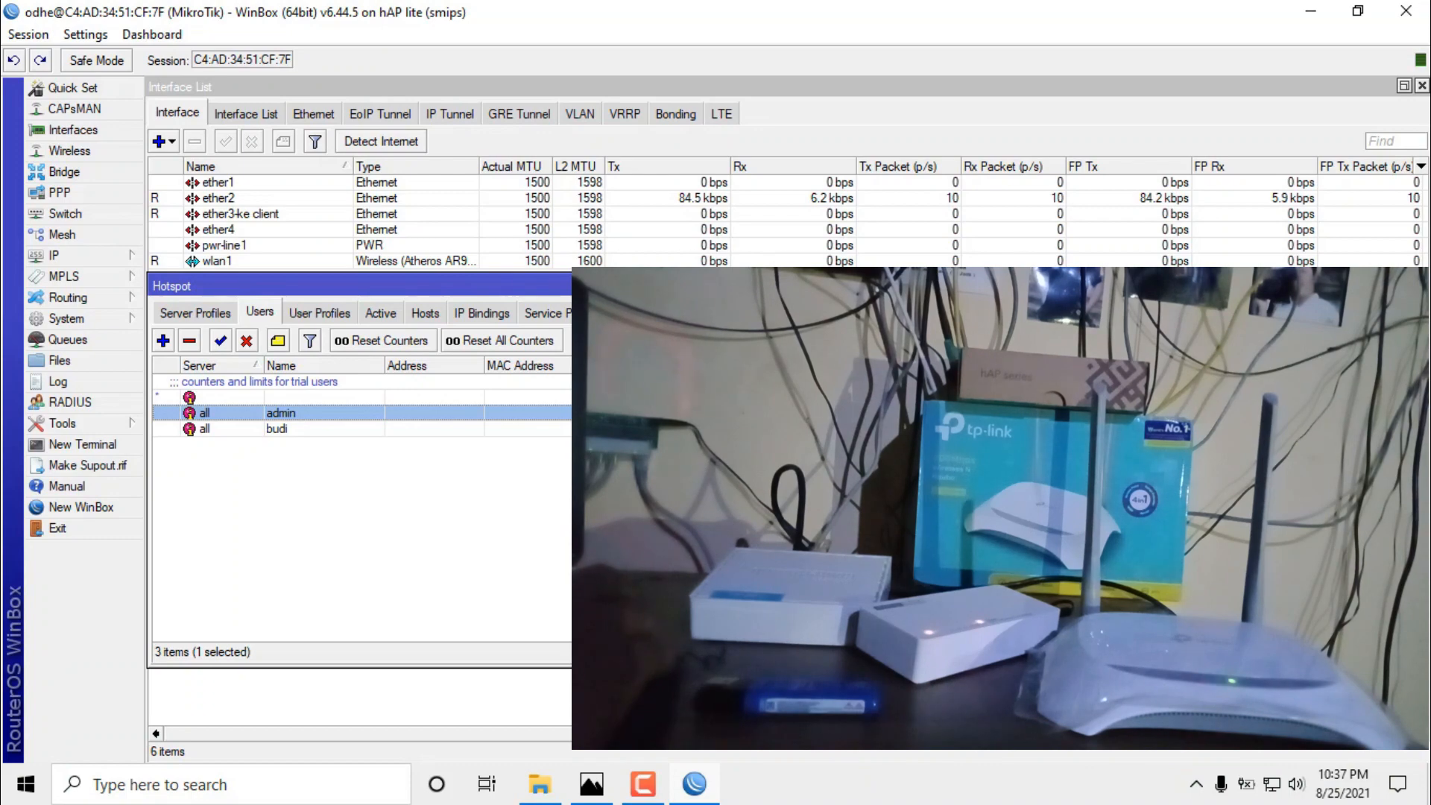
Close the Hotspot window, quit WinBox and refresh the desktop.
key("Escape")
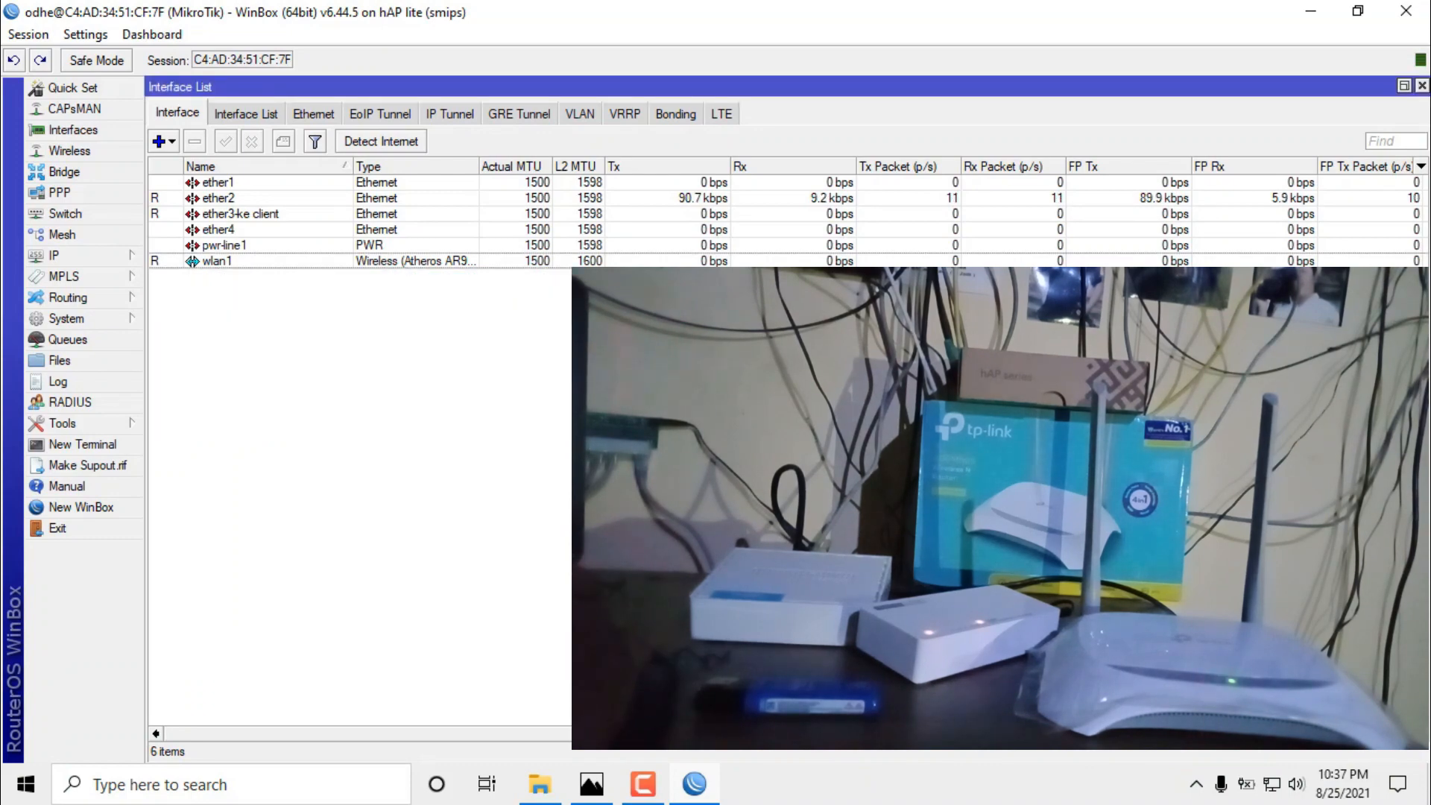
left_click(1405, 11)
right_click(1006, 59)
left_click(1097, 118)
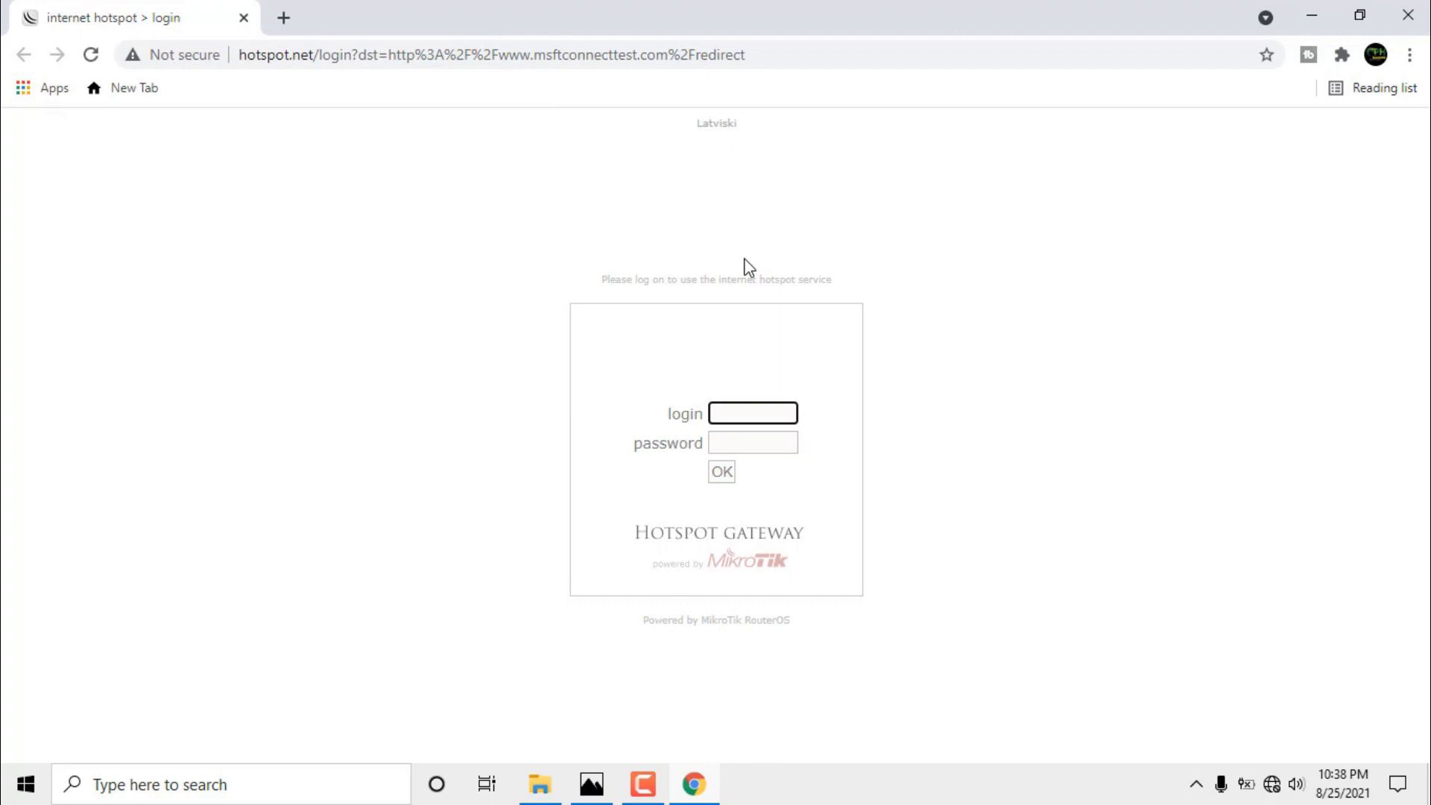
Log in on the hotspot page with the new user's name and password, dismissing the save-password prompt.
left_click(762, 412)
left_click(465, 383)
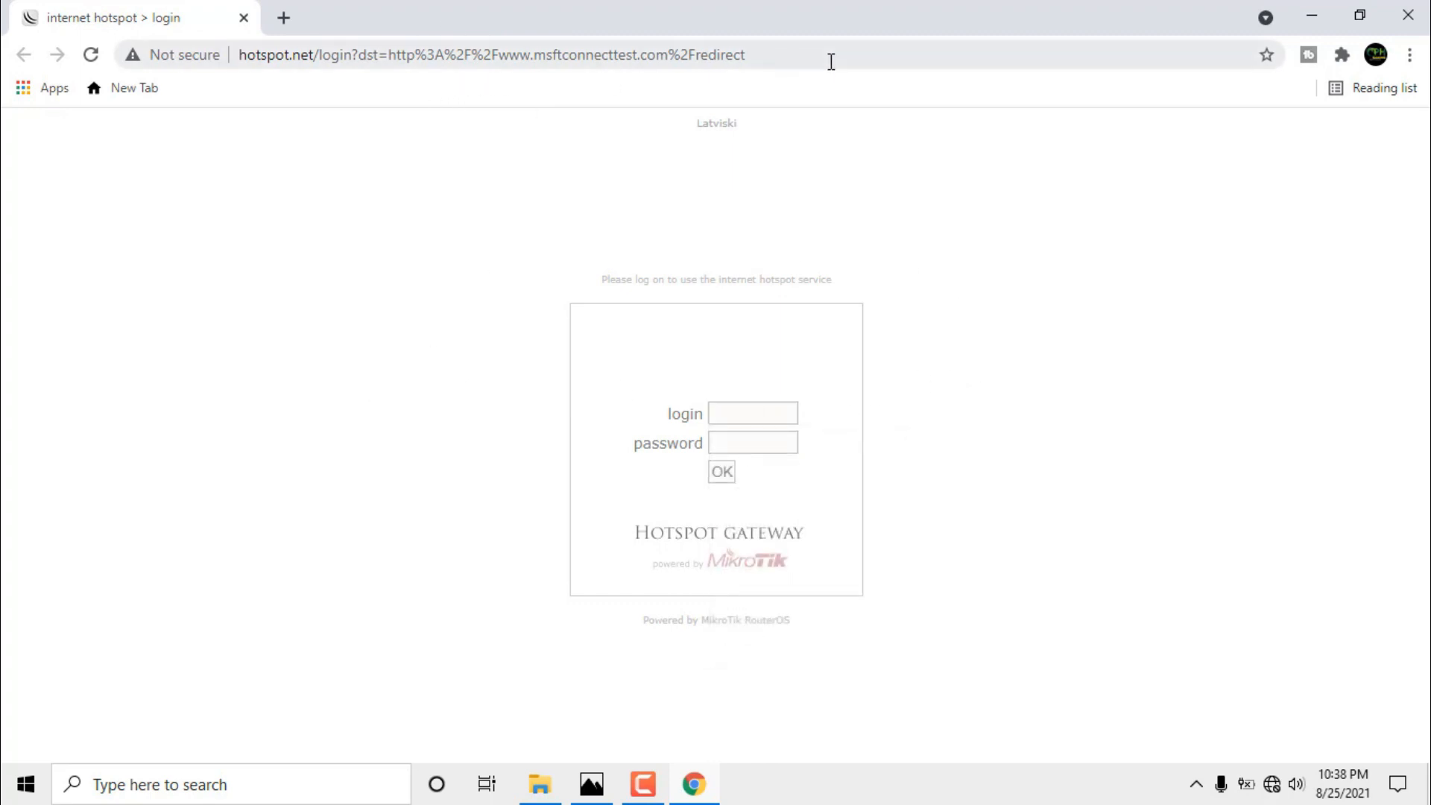
left_click(765, 412)
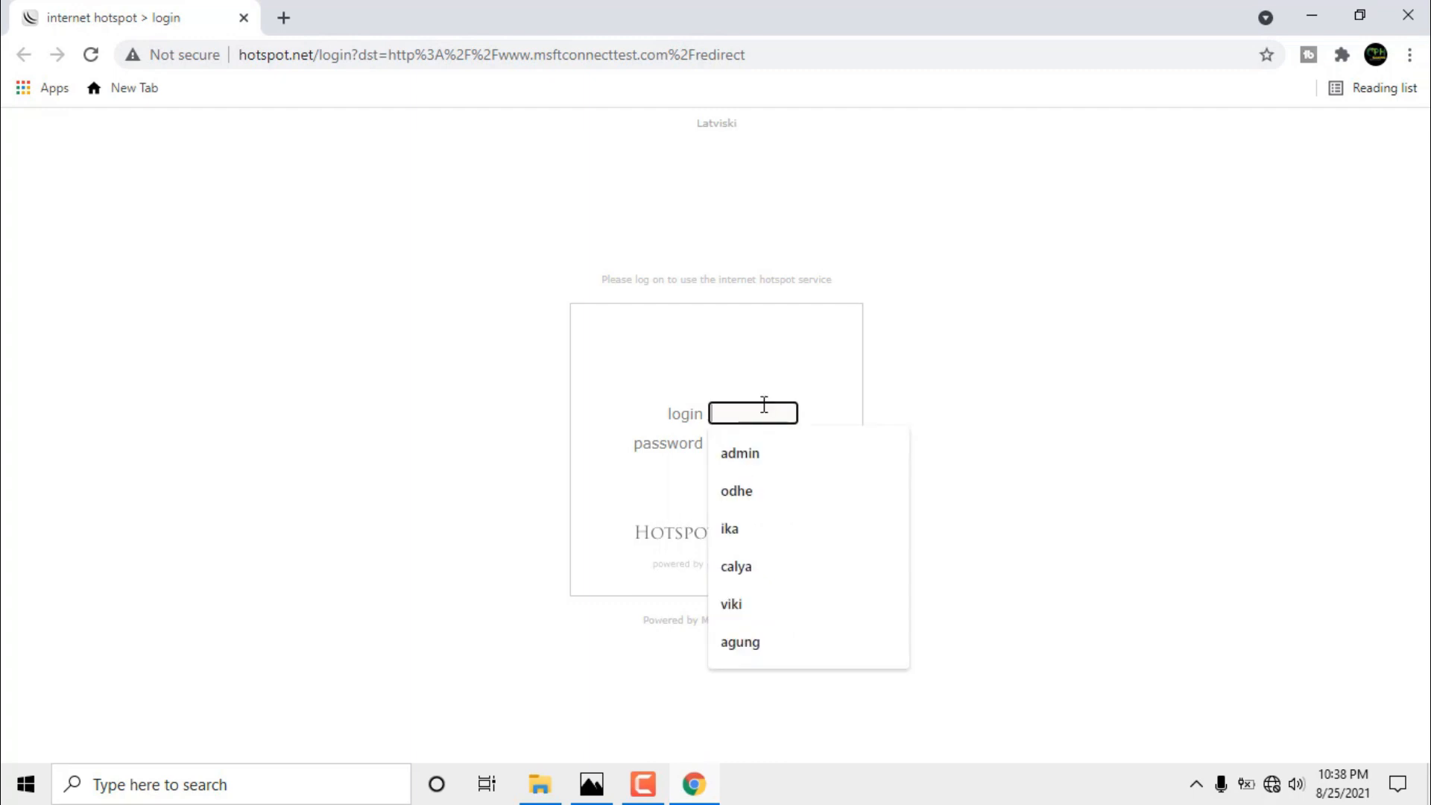
type("bu")
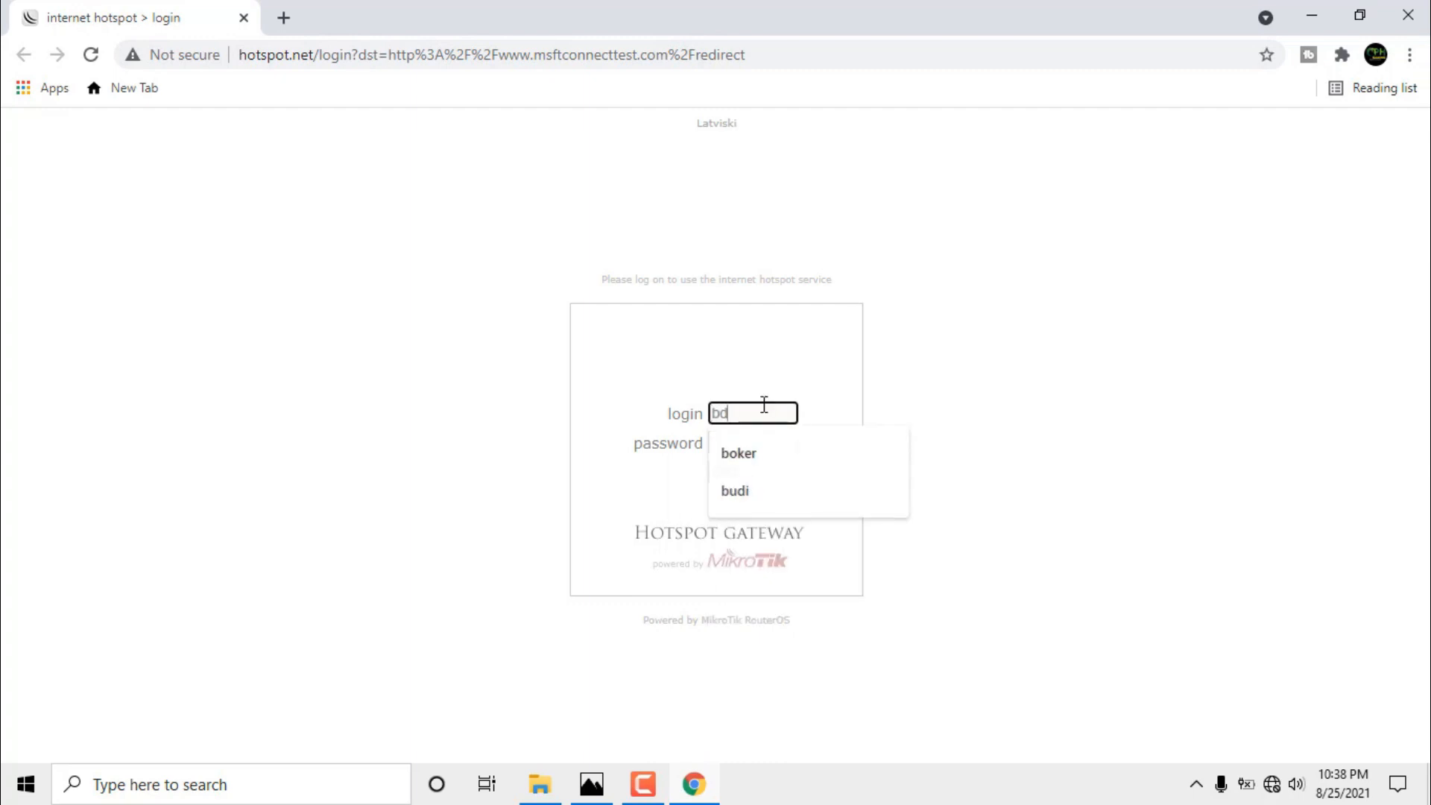
type("d")
key("BackSpace")
type("udi")
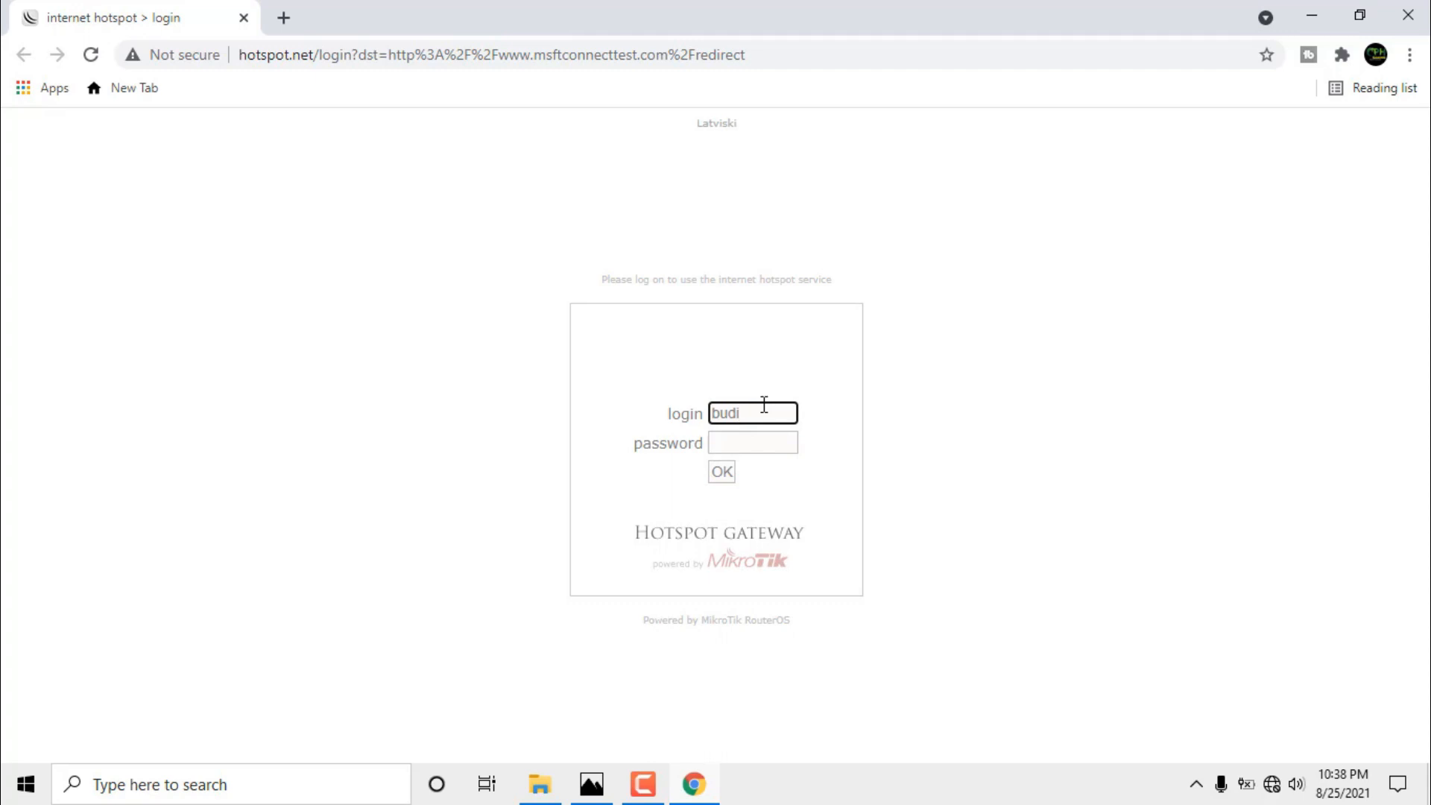
key("Tab")
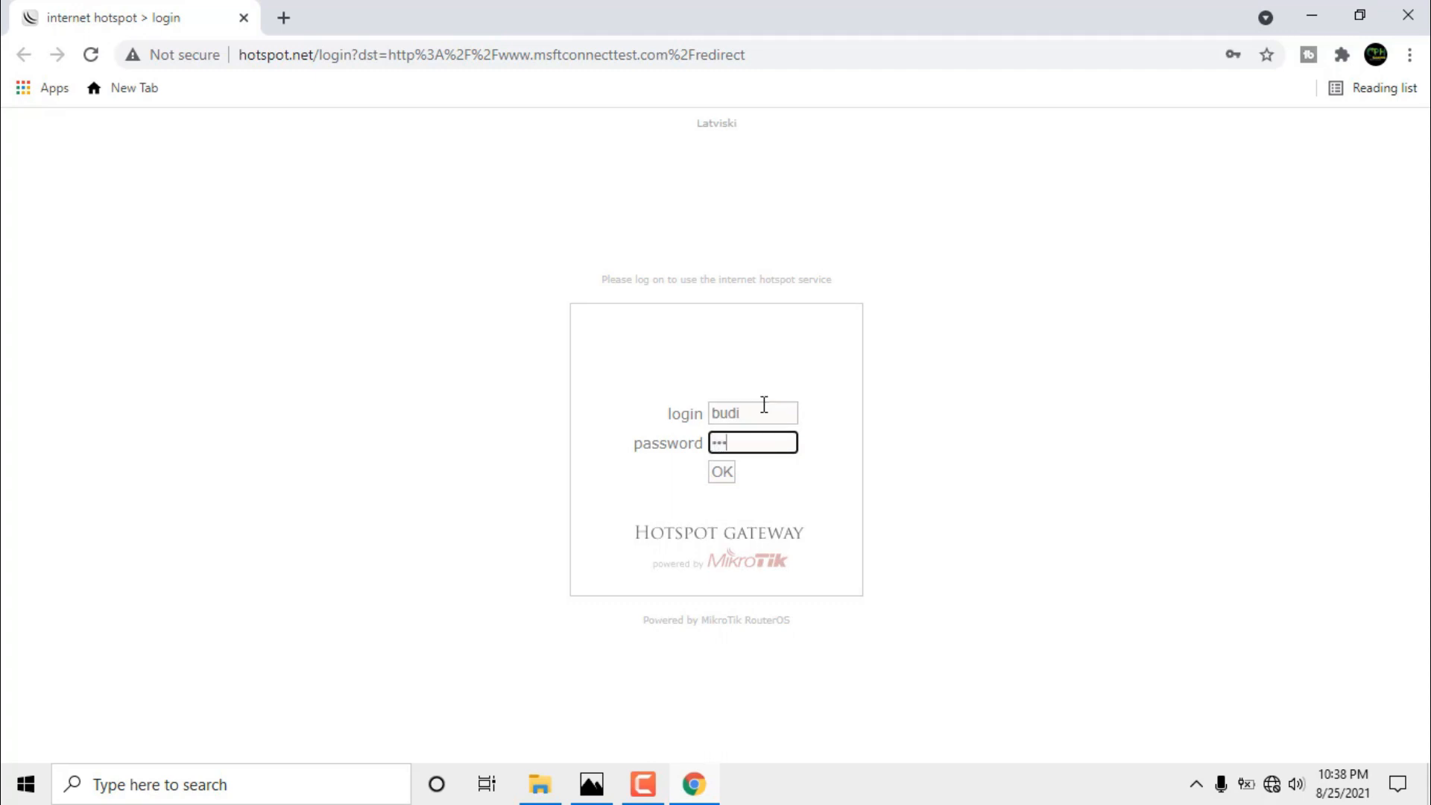
left_click(719, 472)
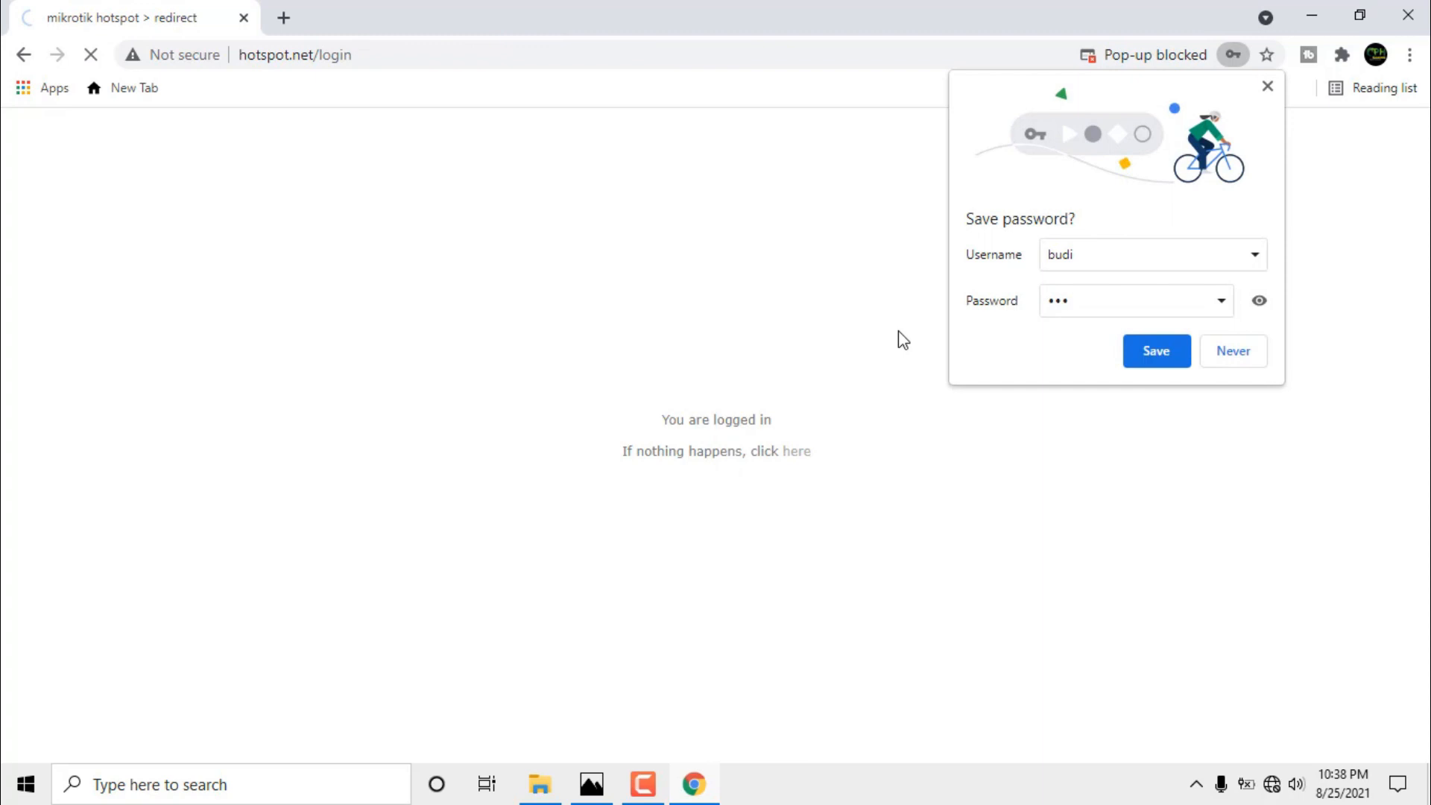
left_click(1267, 87)
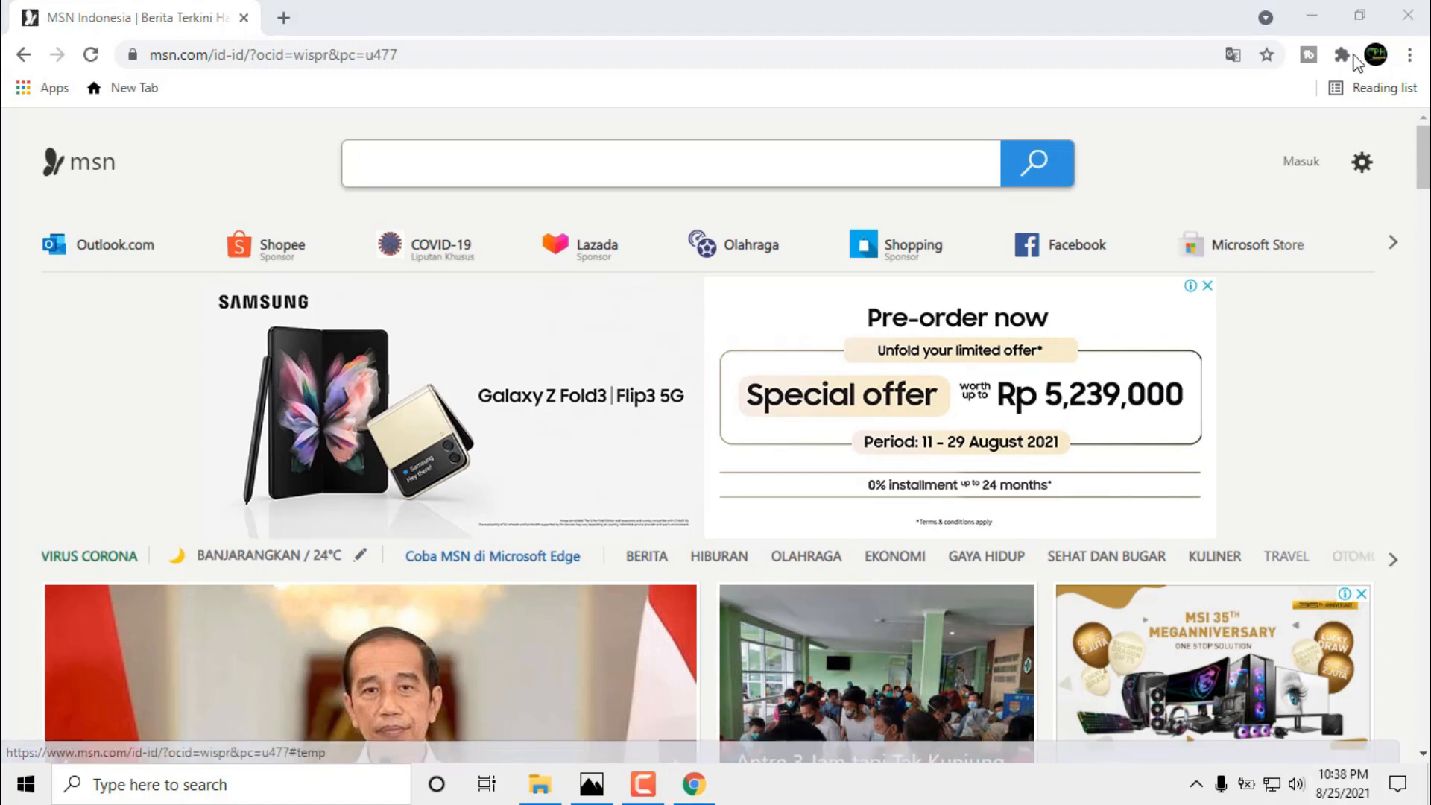
Minimise Chrome and refresh the desktop.
left_click(1312, 16)
right_click(742, 173)
left_click(790, 235)
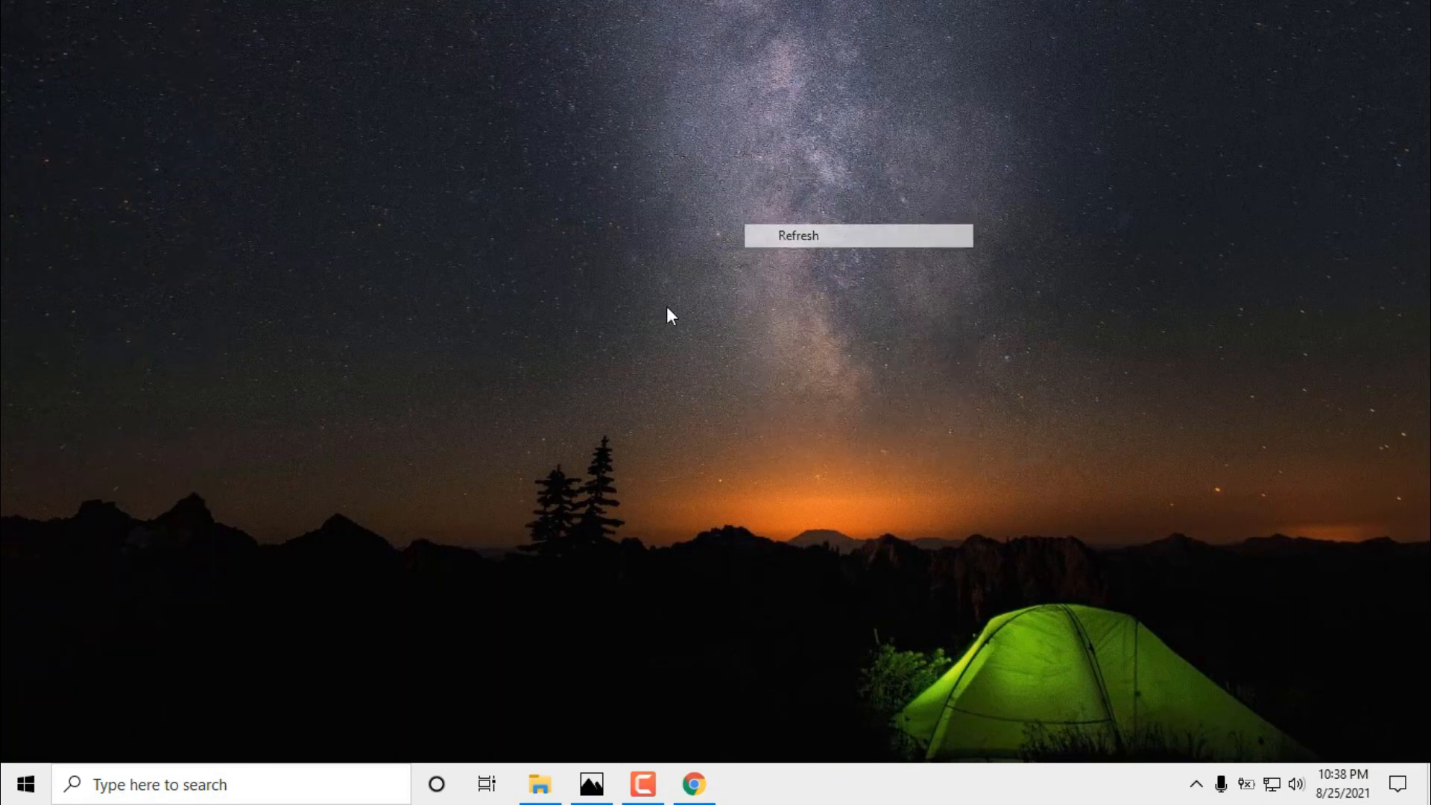
Reconnect WinBox to the router and select the 80.80.80.2 session in IP > Hotspot's Active tab.
double_click(192, 453)
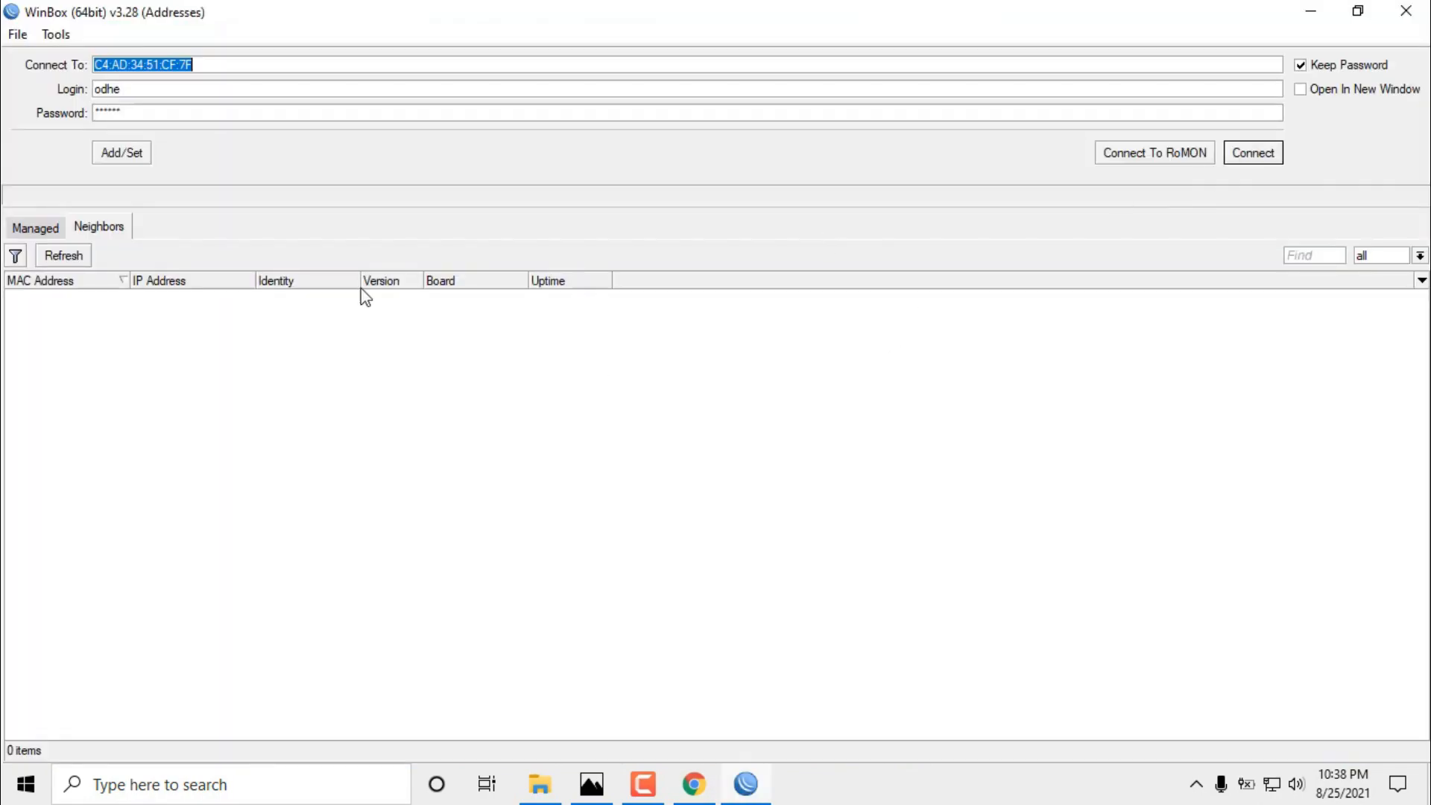
left_click(47, 300)
left_click(1278, 153)
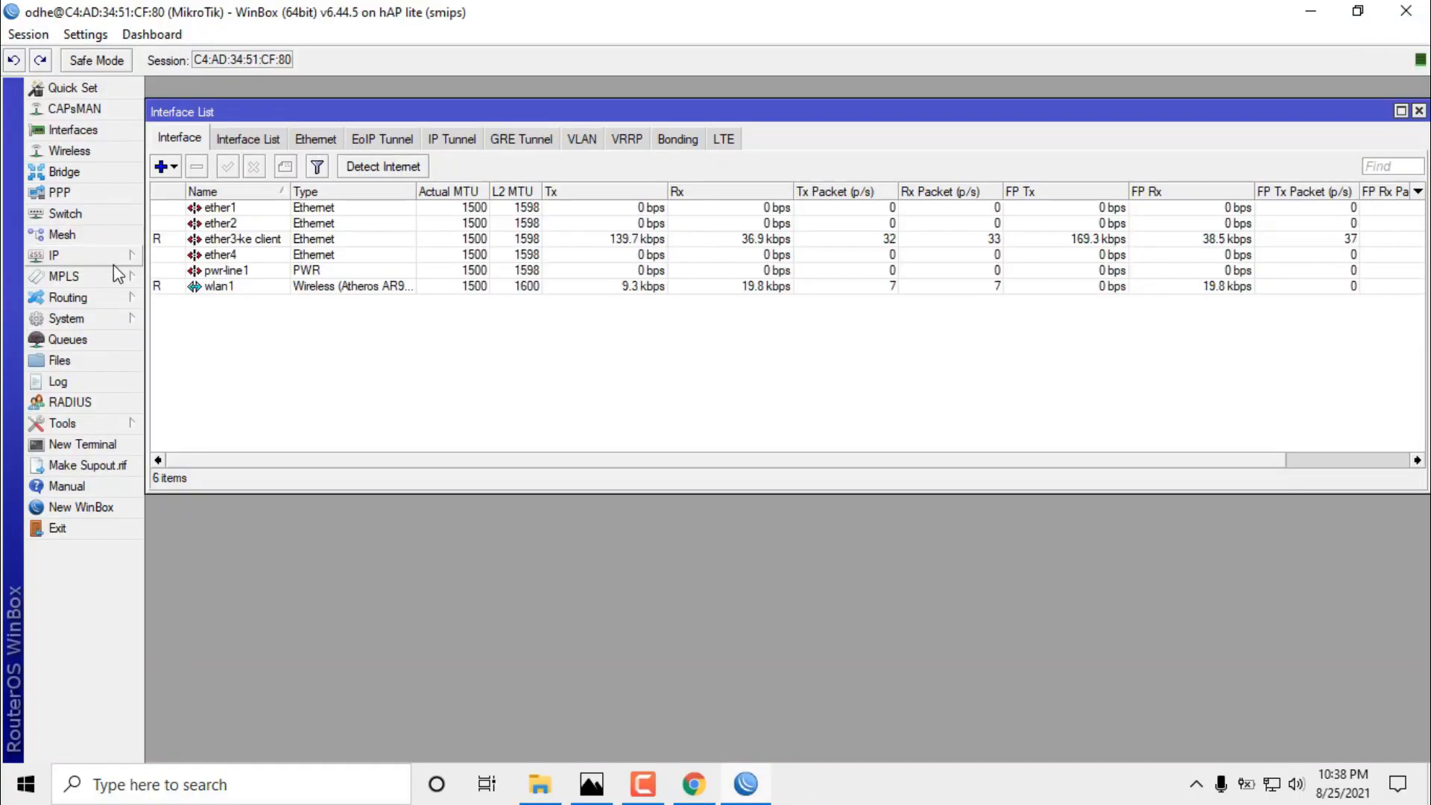
left_click(85, 257)
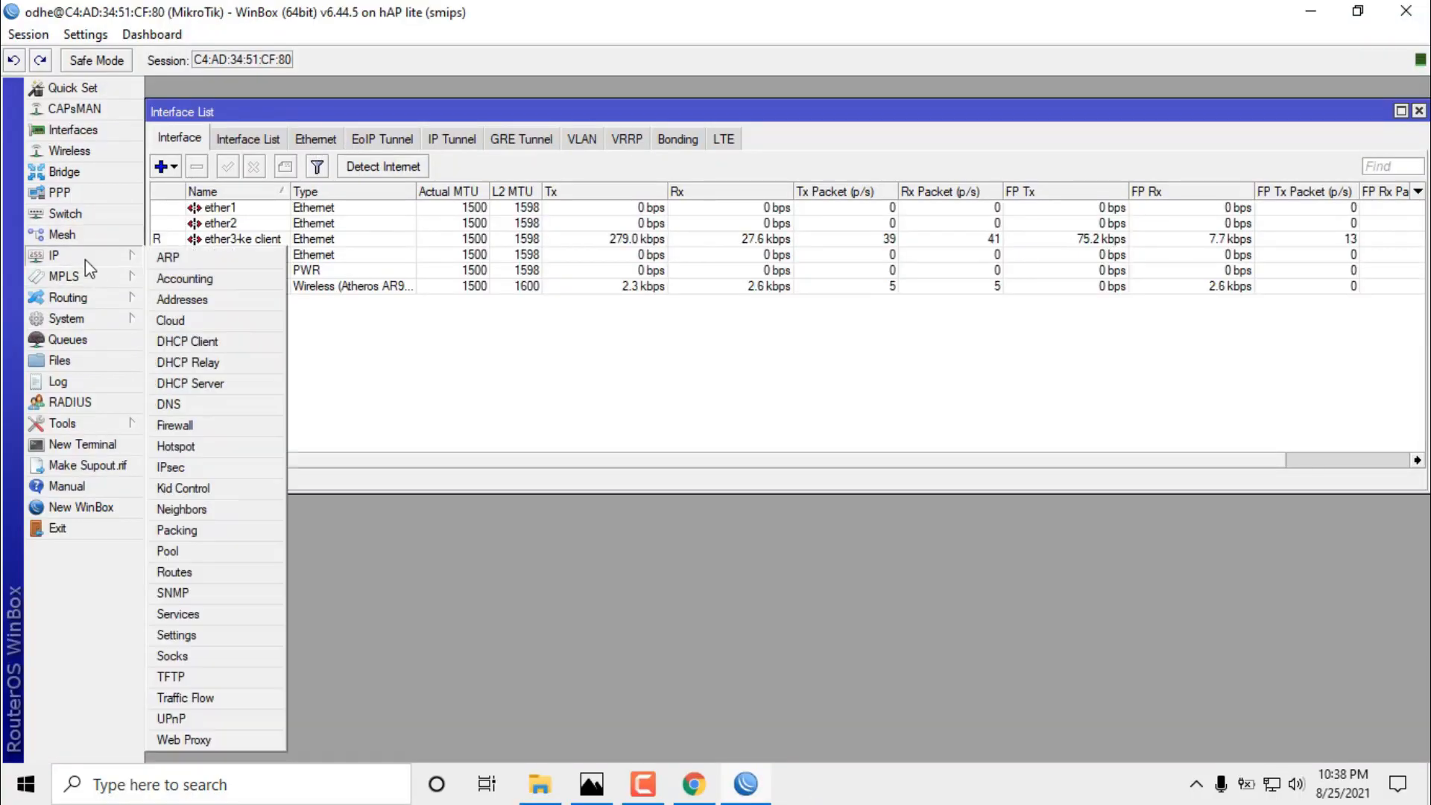
left_click(201, 443)
left_click(848, 91)
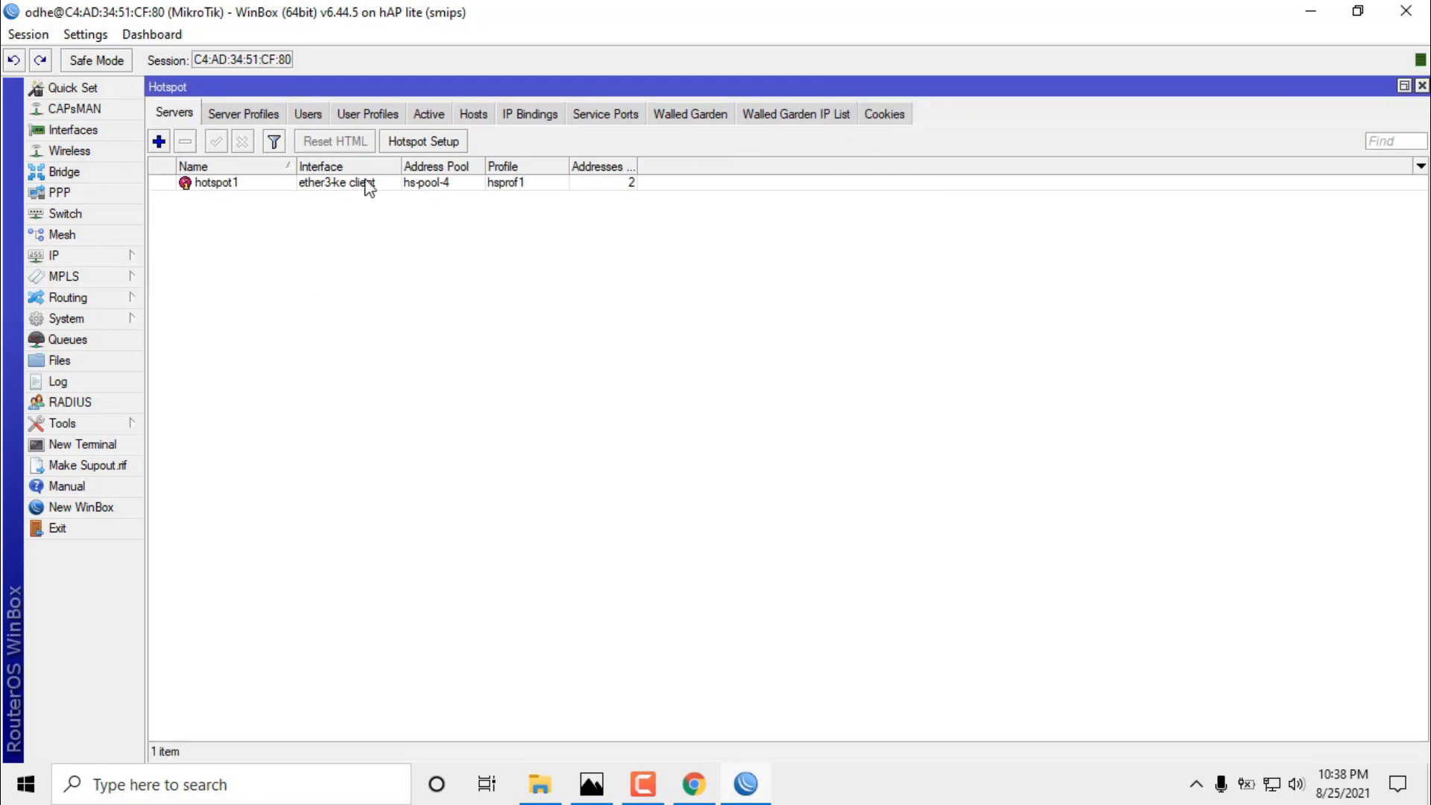
left_click(432, 115)
left_click(287, 183)
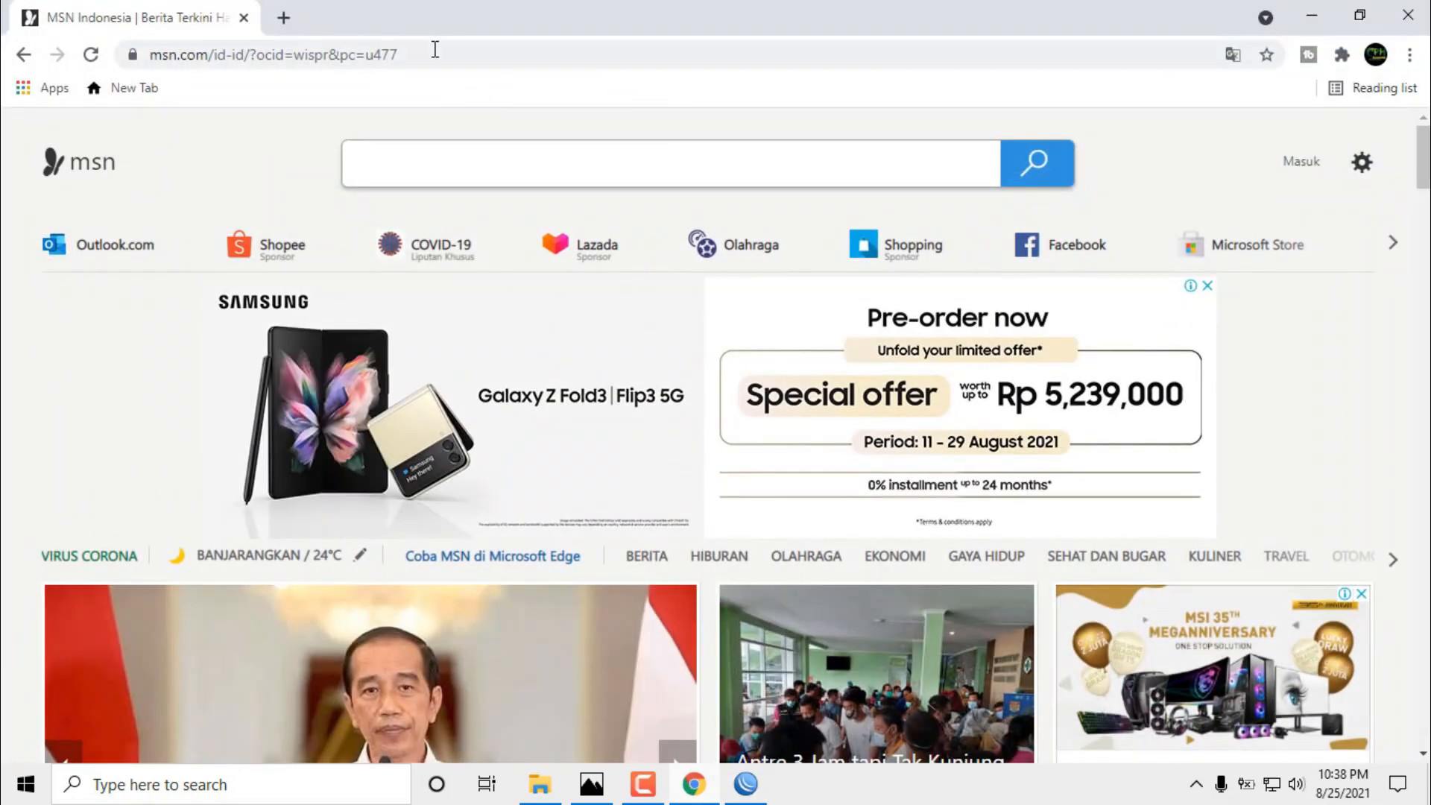
Run a speedtest.net test reaching 4.57 Mbps download, then return to WinBox's active sessions.
left_click(435, 49)
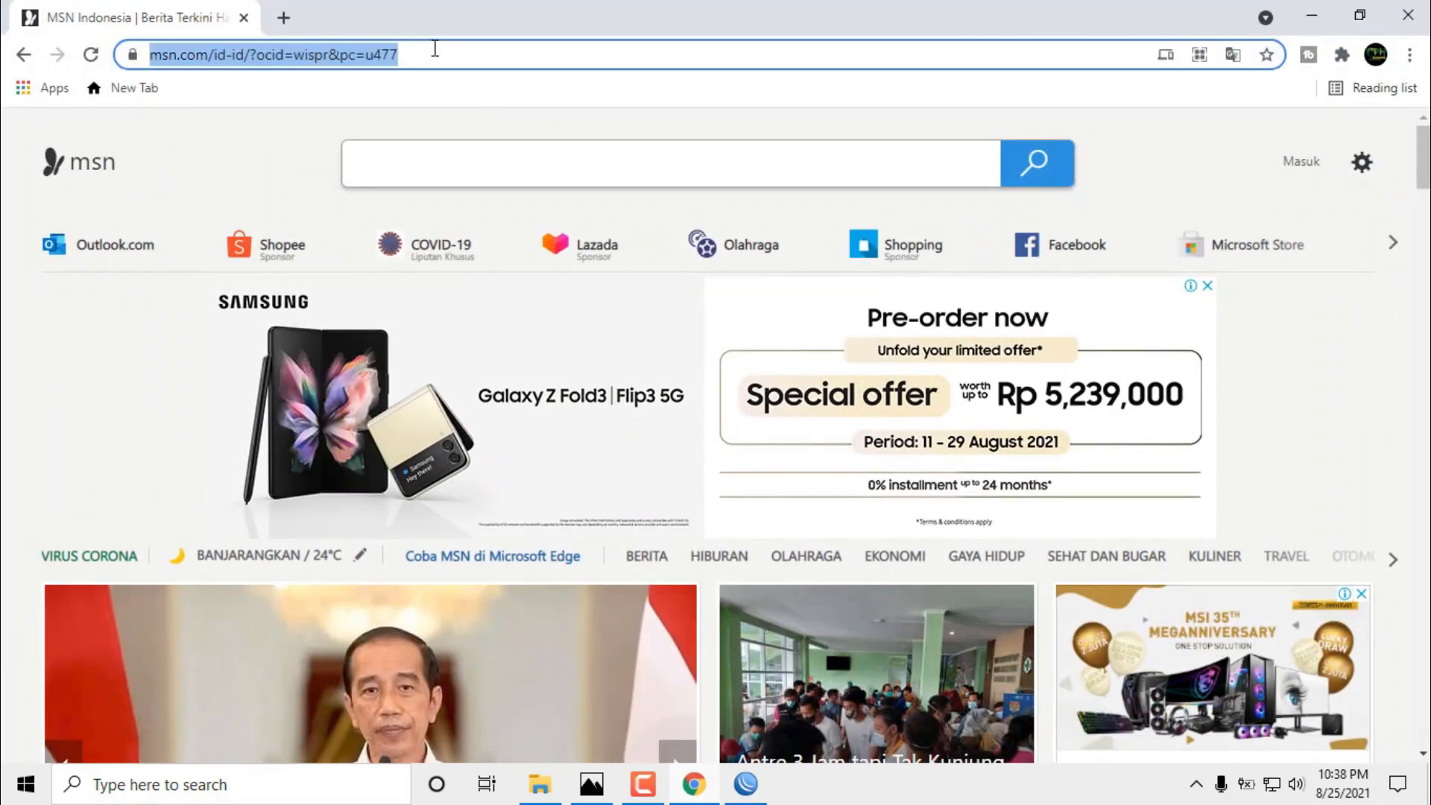
type("tes")
left_click(382, 95)
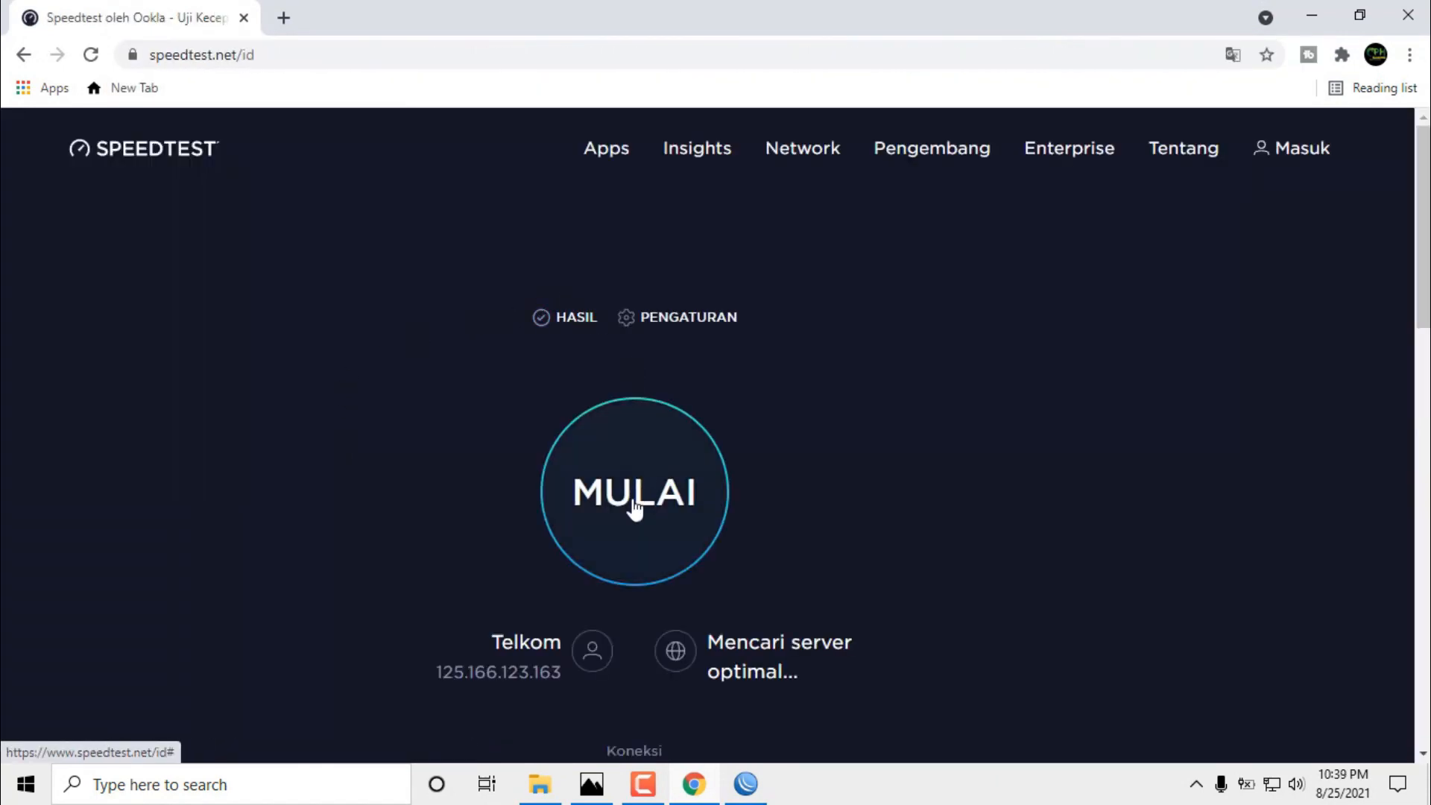
scroll(638, 507, "down", 1)
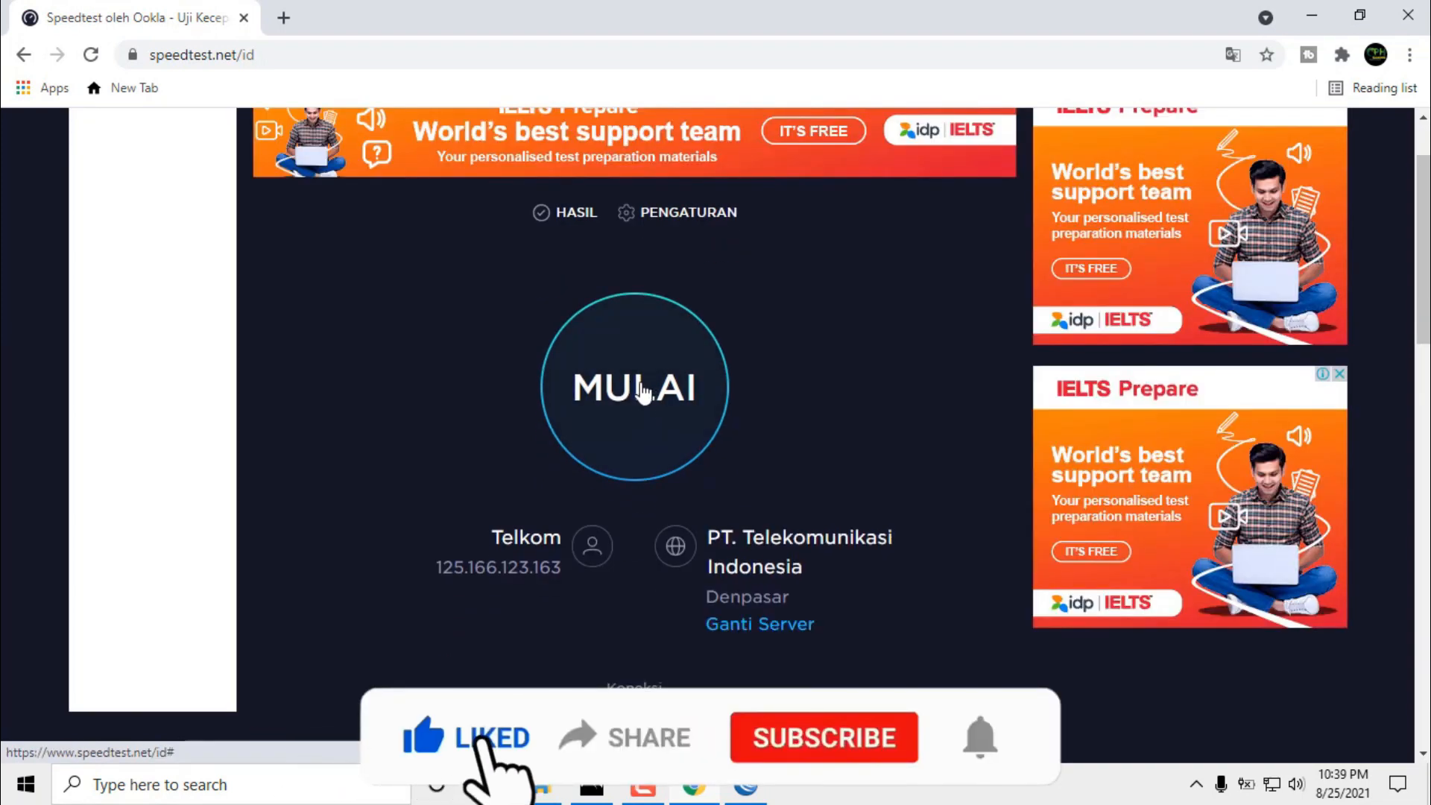
left_click(647, 389)
scroll(836, 550, "down", 1)
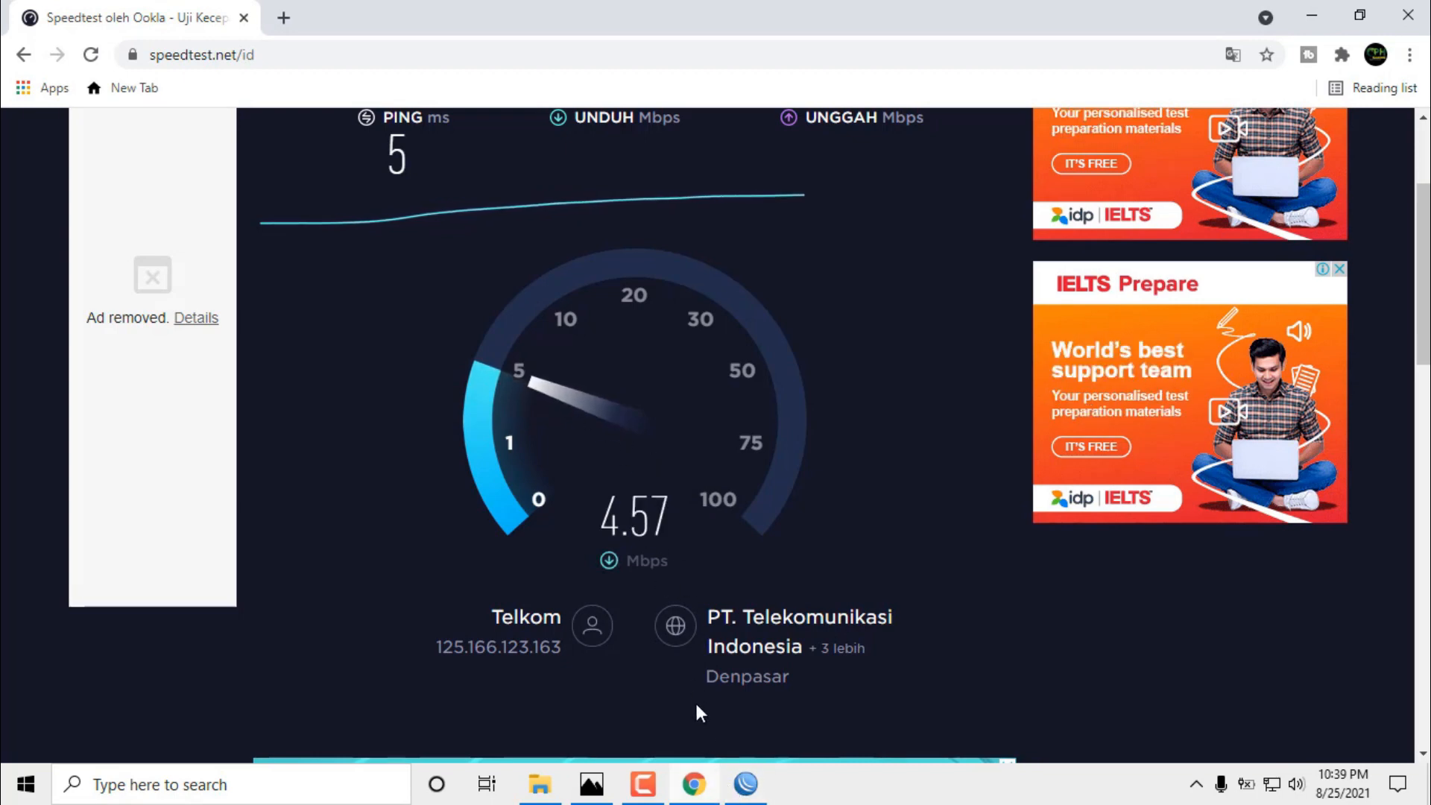
left_click(748, 785)
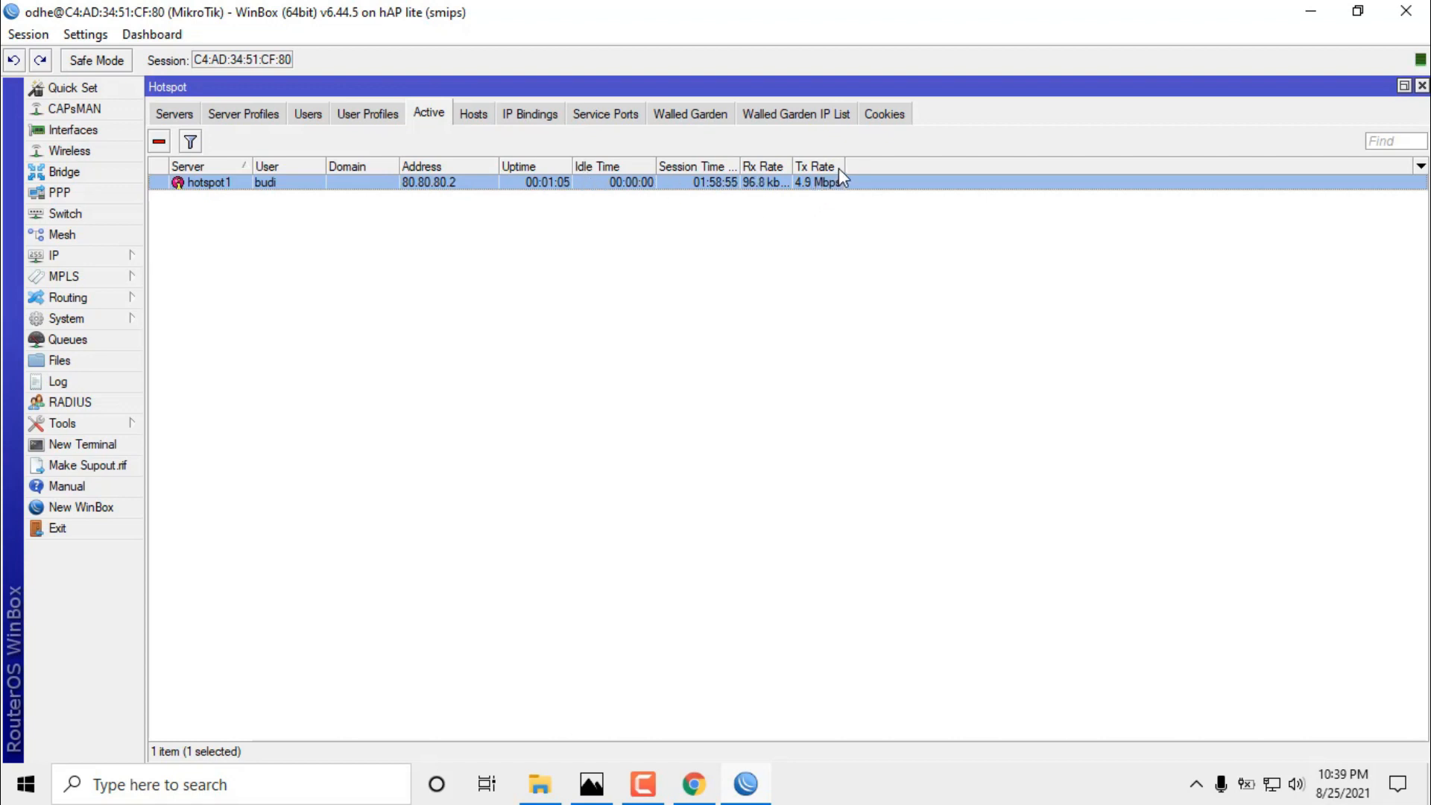
Widen the Tx and Rx Rate columns, then review the default and Voucher 2jam user profiles.
left_click_drag(845, 166, 873, 165)
left_click_drag(793, 165, 812, 166)
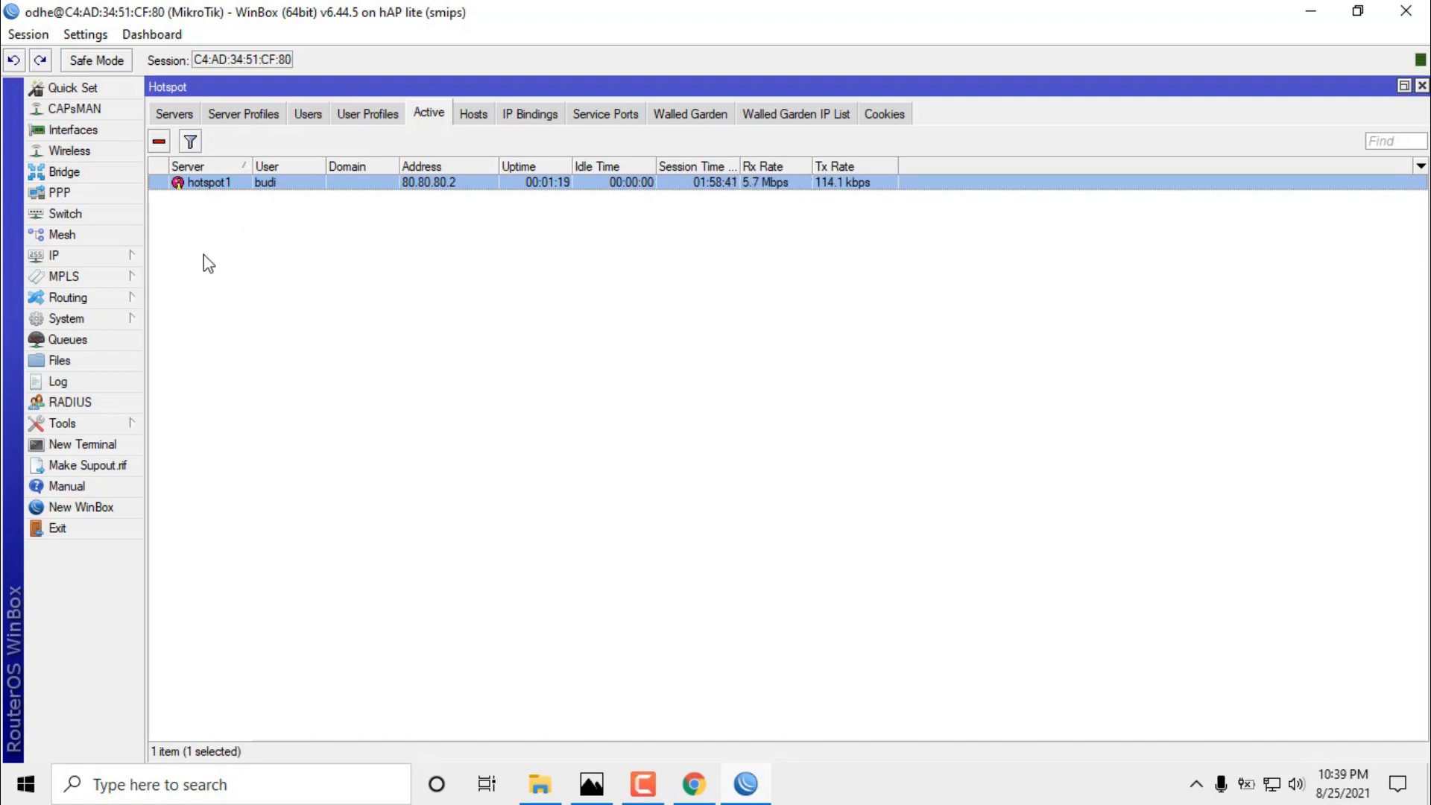
left_click(307, 112)
left_click(360, 114)
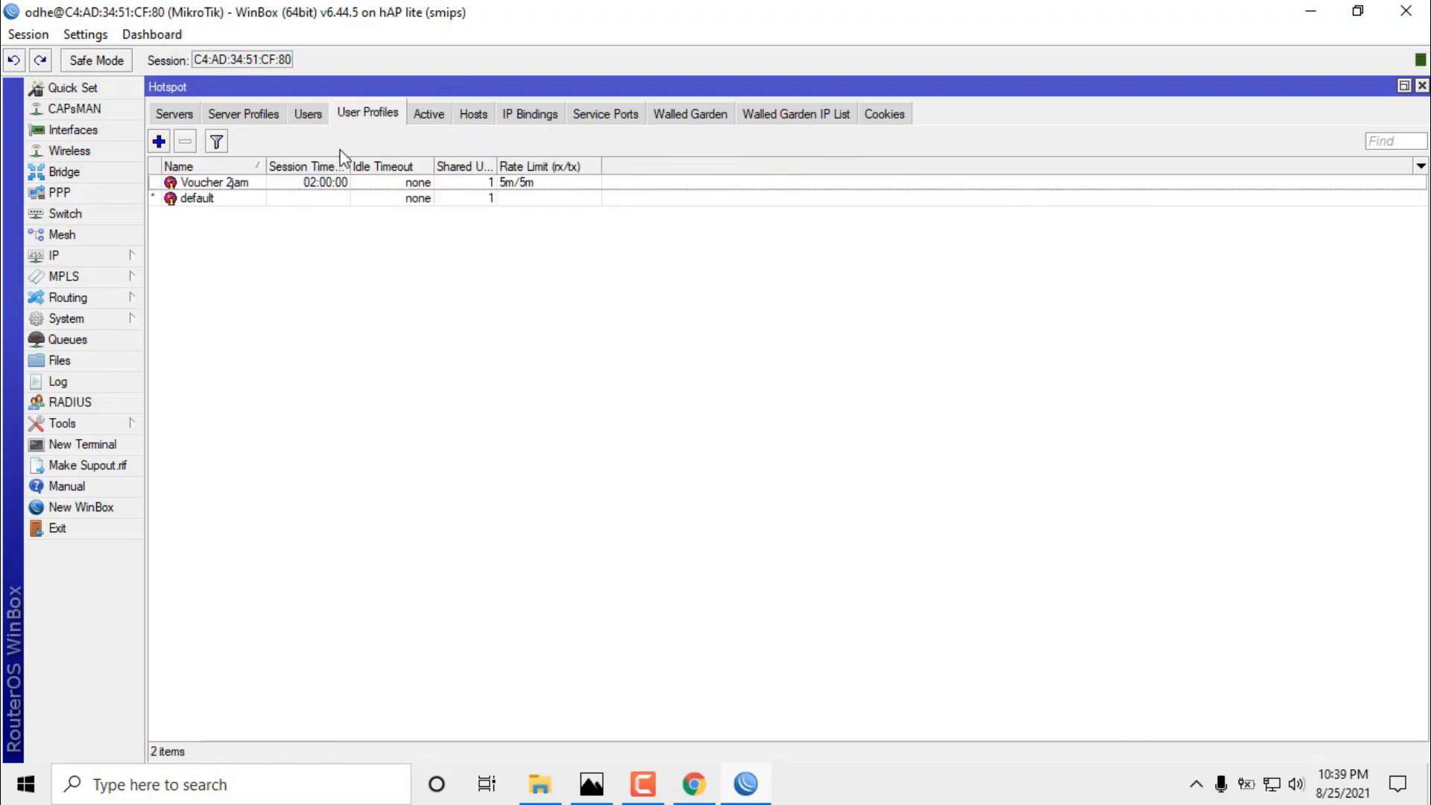
left_click(274, 199)
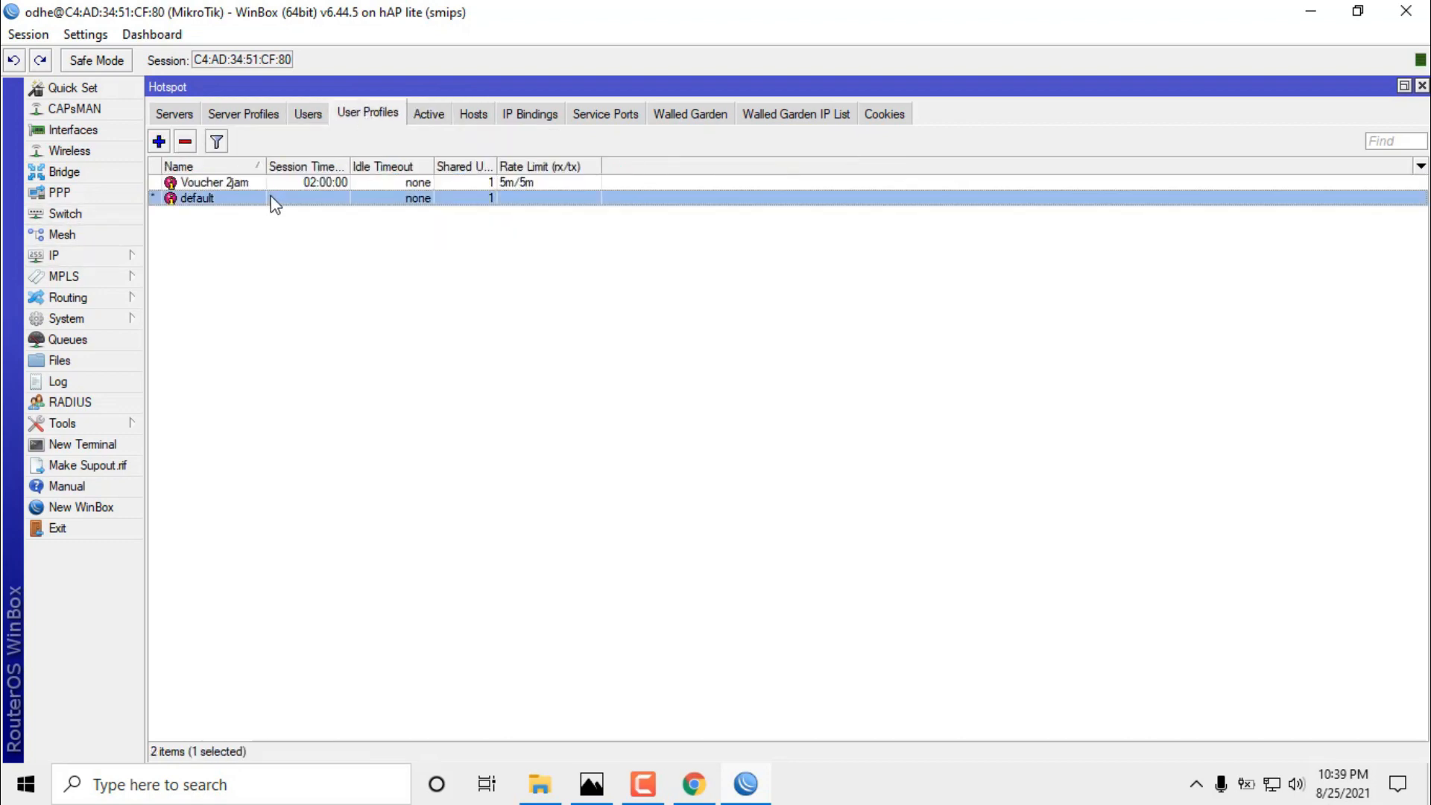
left_click(306, 182)
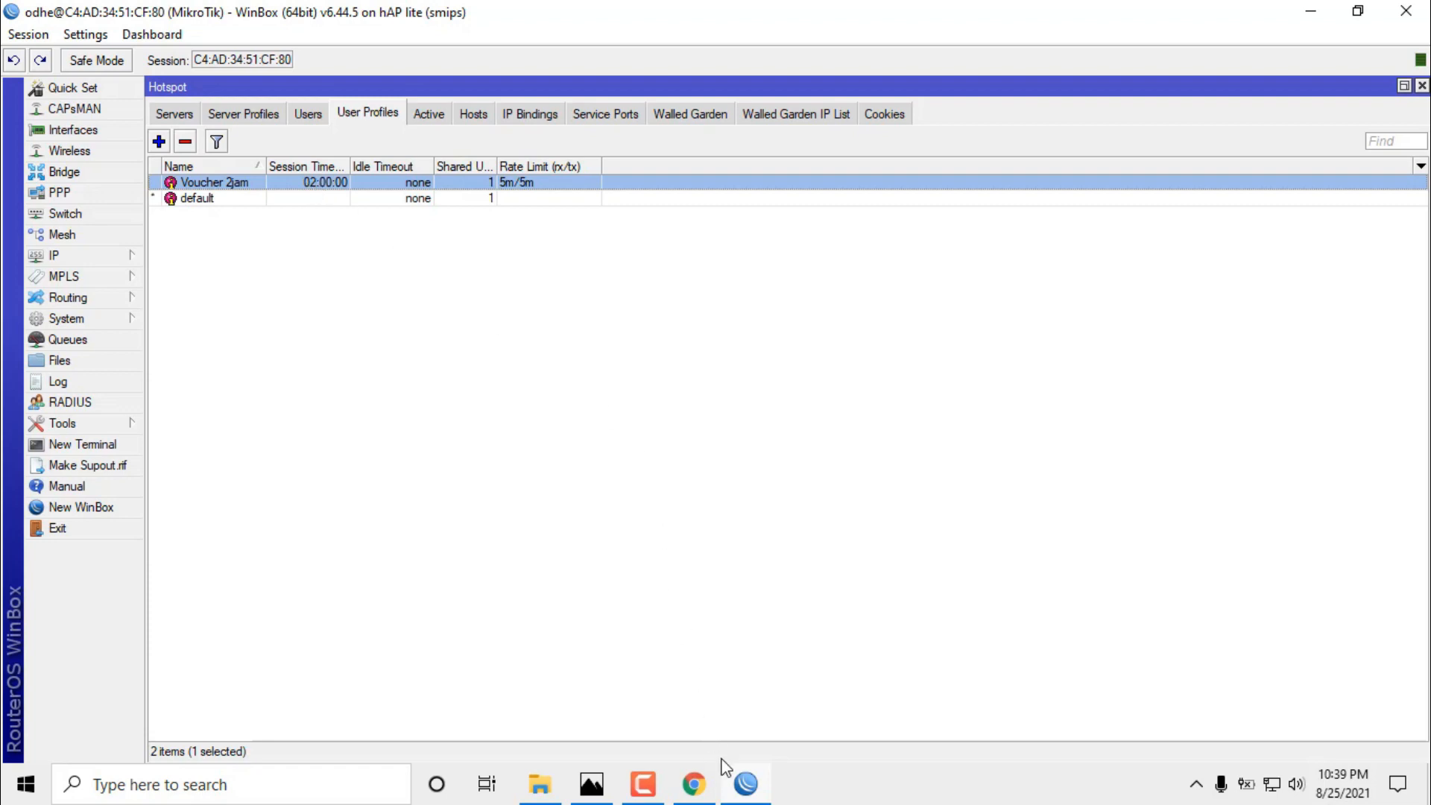
Close the speed-test browser, recheck the Hotspot tabs, and minimize WinBox.
left_click(699, 784)
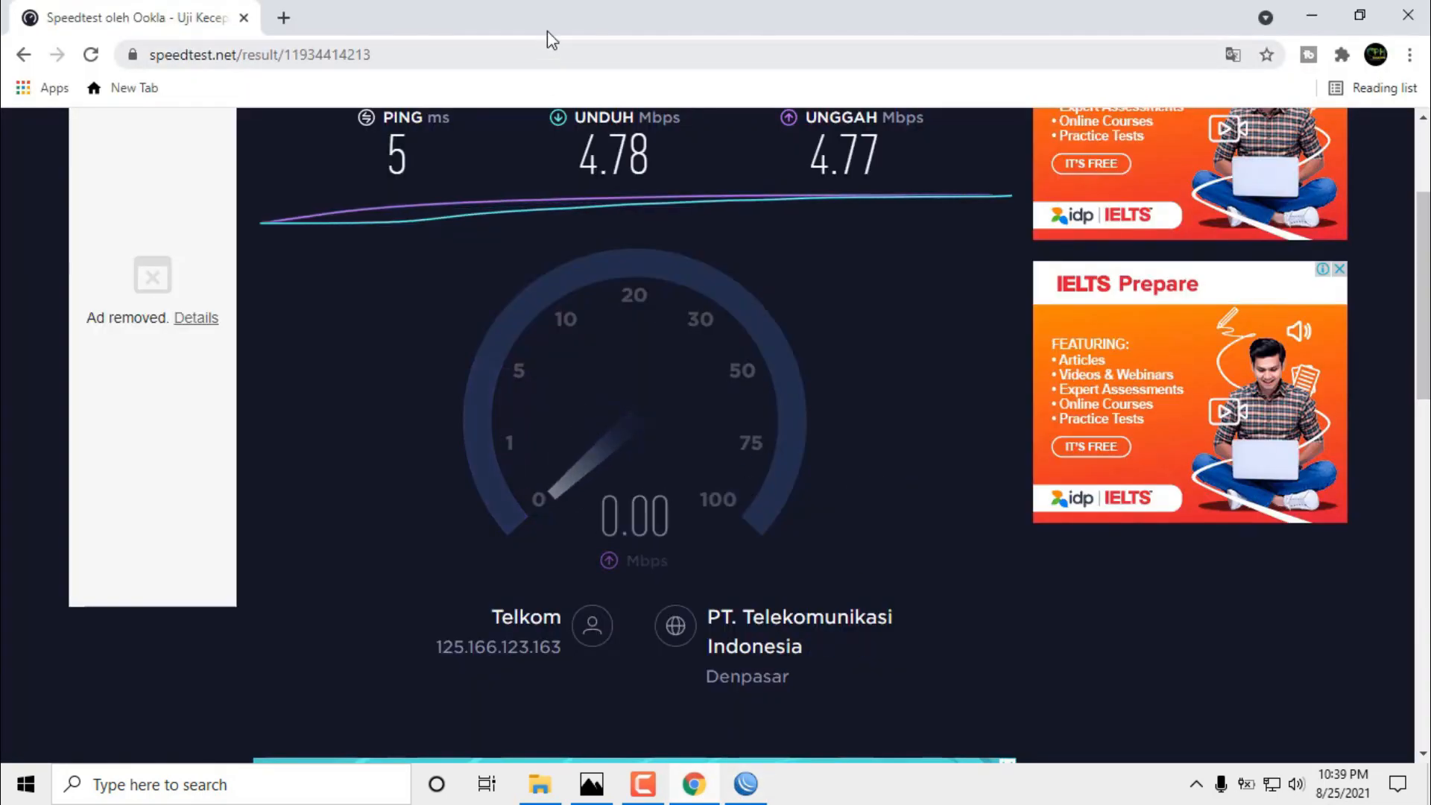
left_click(1411, 10)
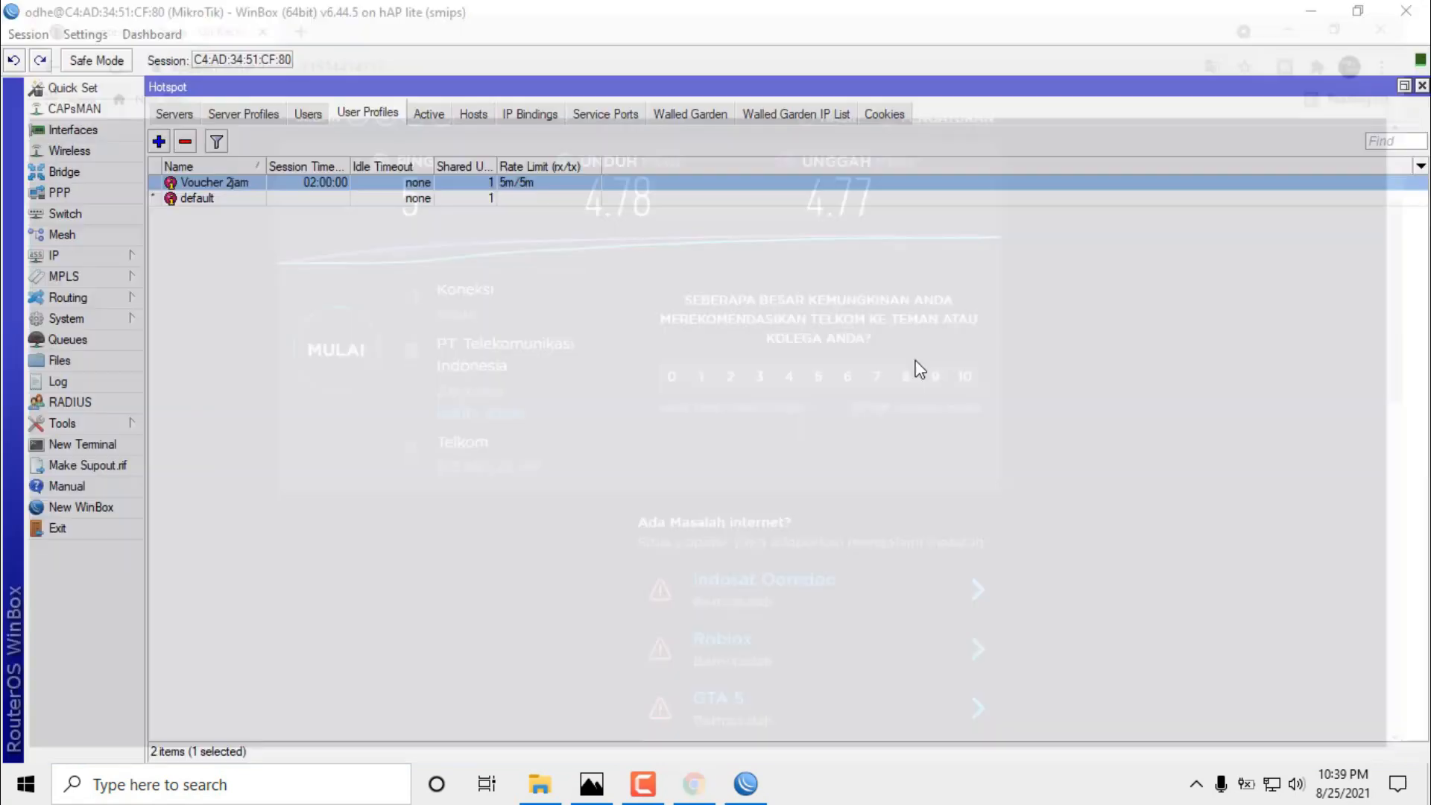
left_click(436, 116)
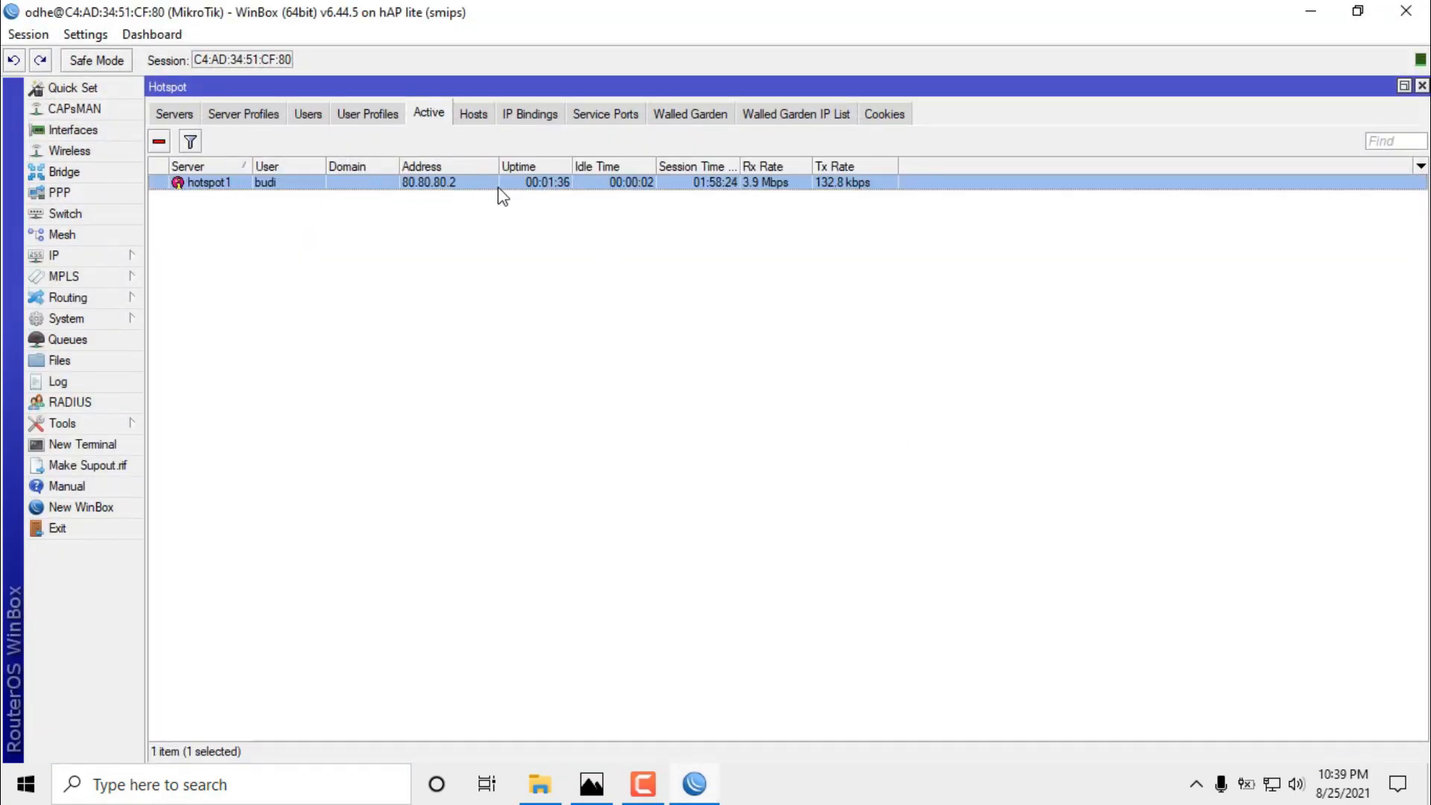
left_click(372, 116)
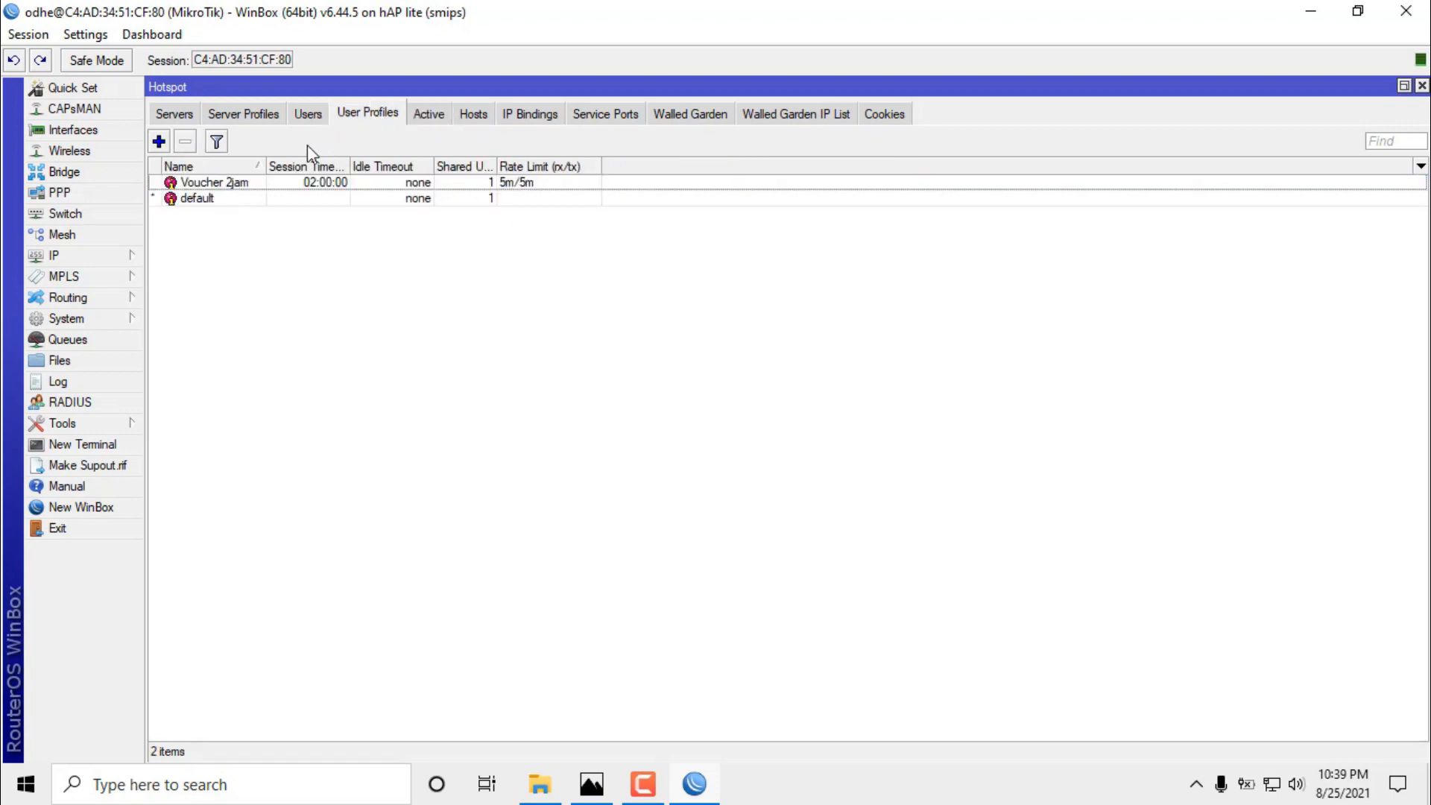
left_click(307, 114)
left_click(238, 114)
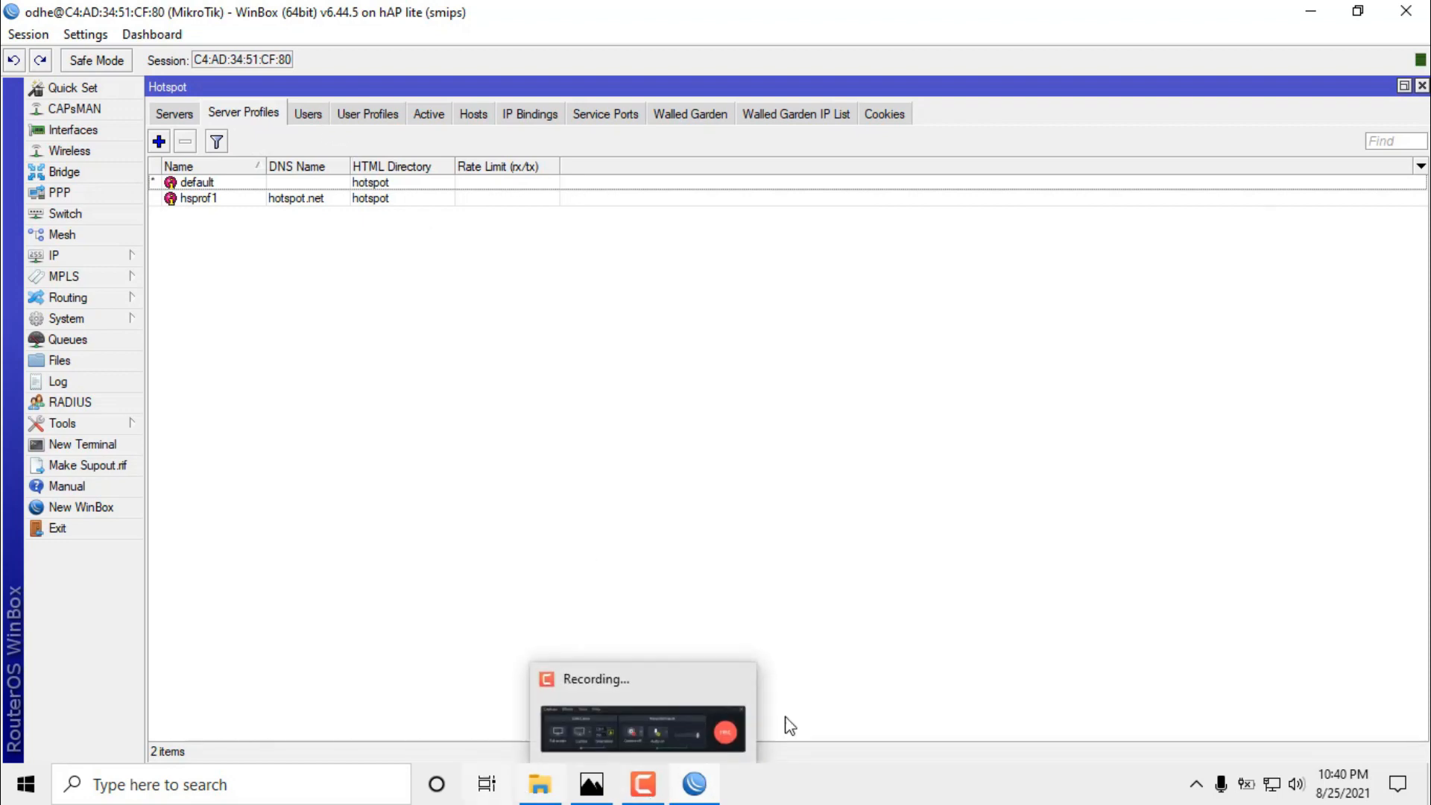
left_click(1312, 11)
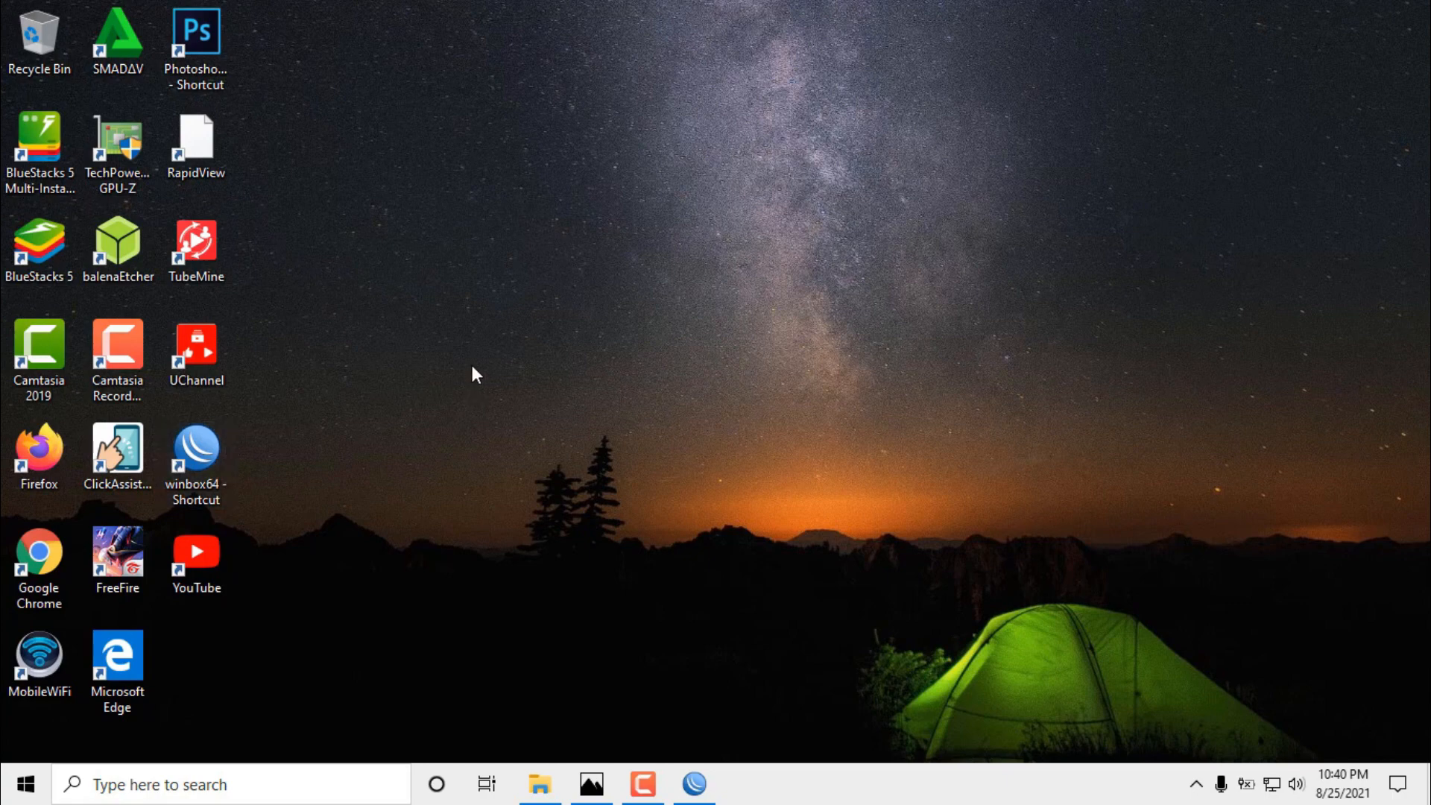
Restore WinBox, select the ether3-ke client interface, and show PPP's empty PPPoE Servers list.
right_click(672, 286)
left_click(735, 358)
left_click(694, 783)
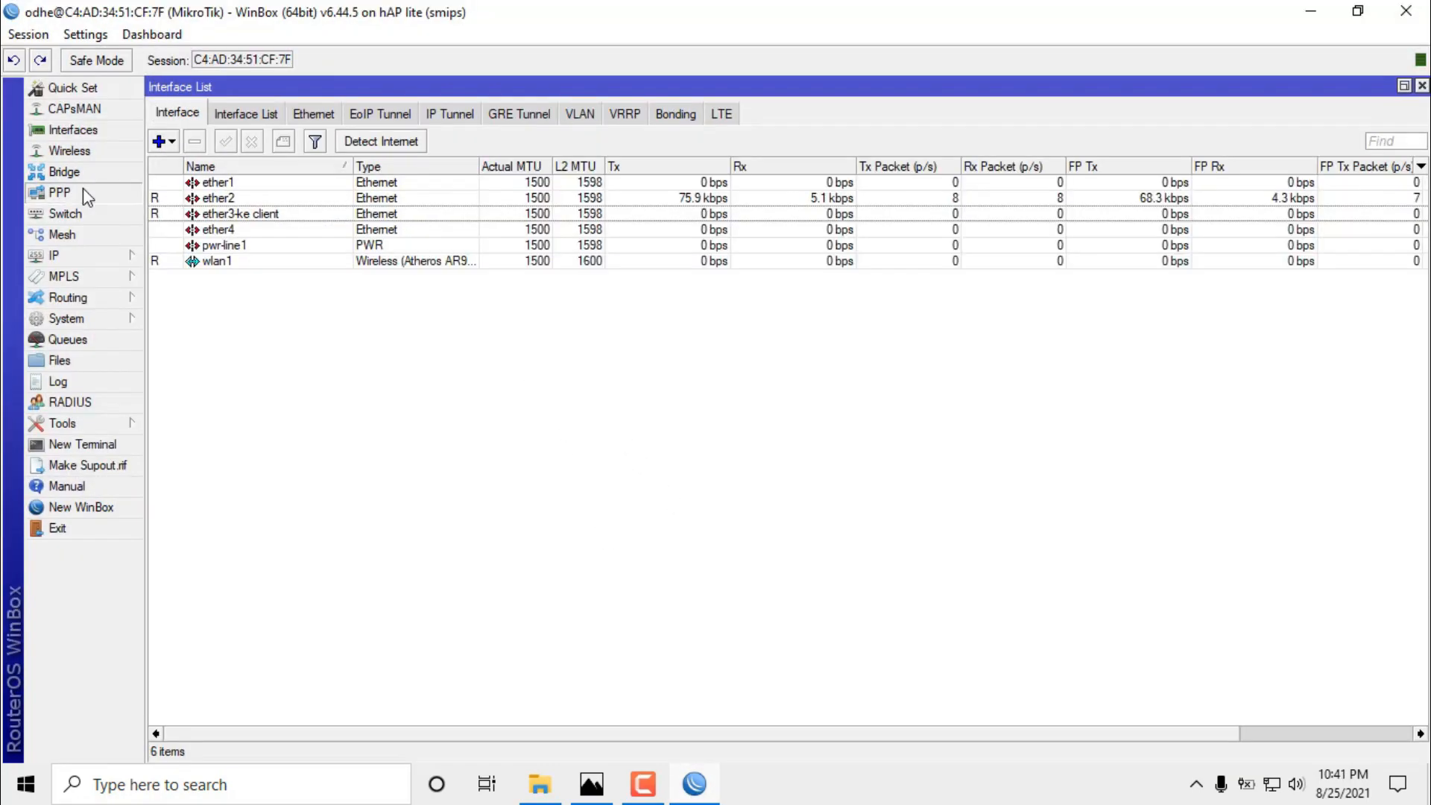
left_click(83, 190)
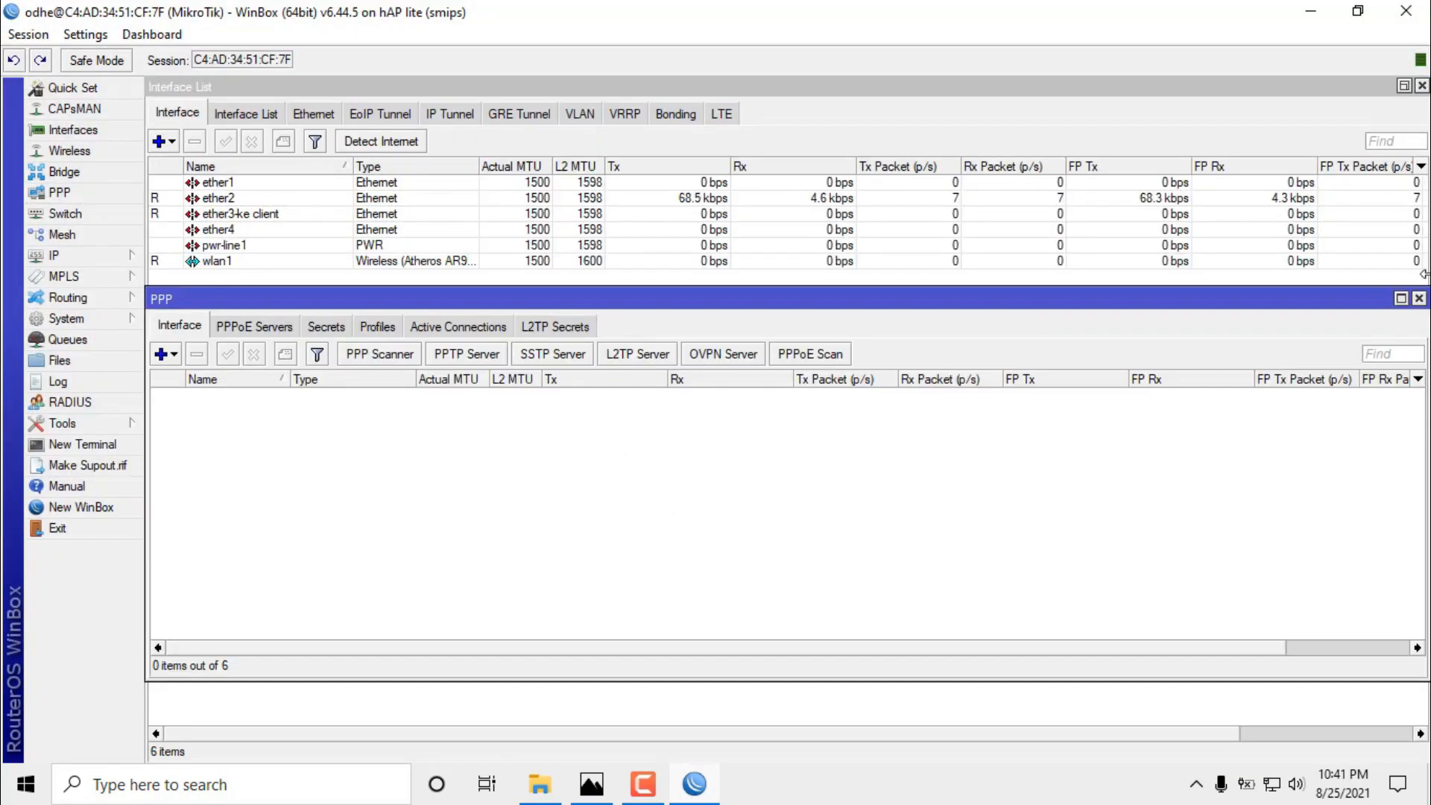
left_click(1418, 298)
left_click(239, 216)
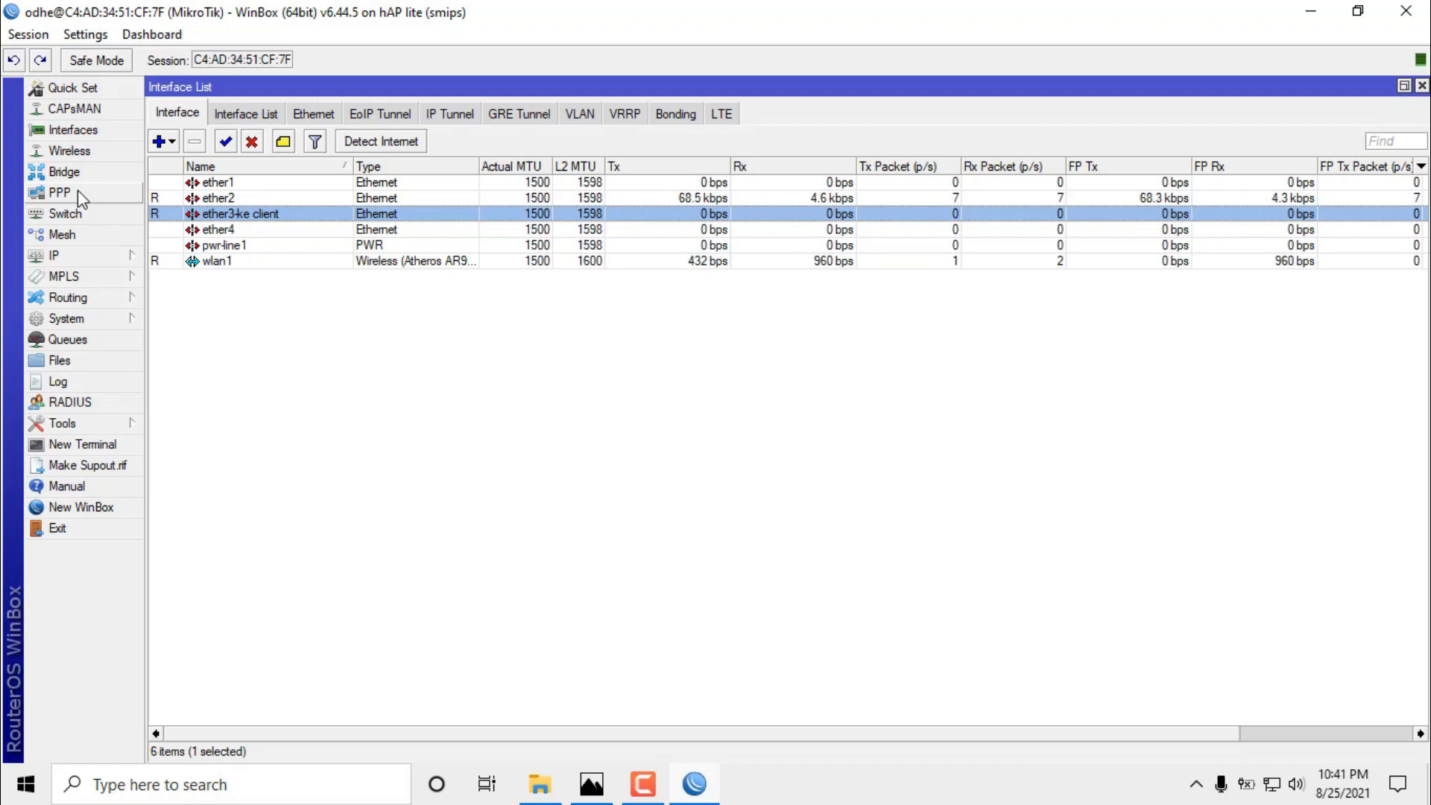
left_click(78, 192)
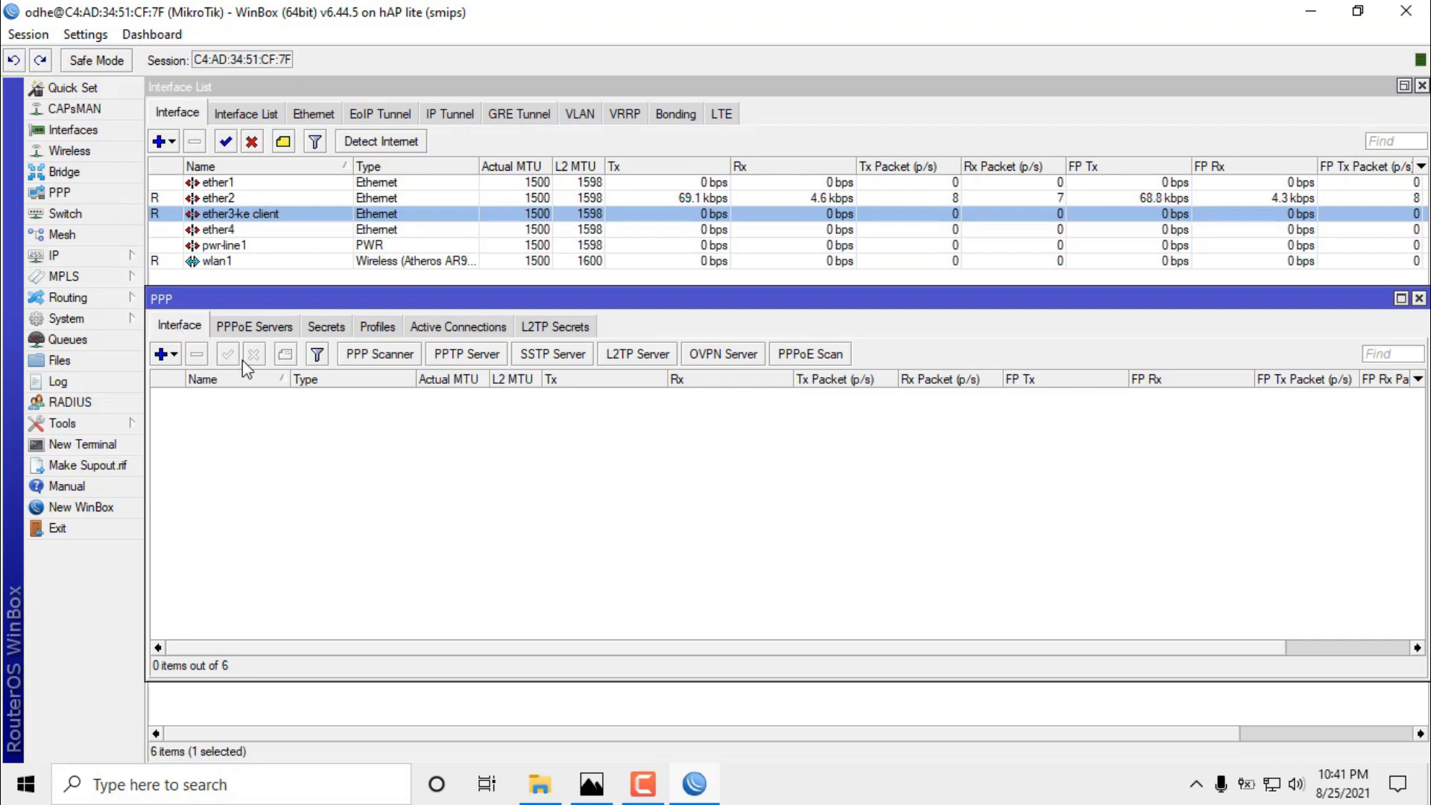
left_click(272, 330)
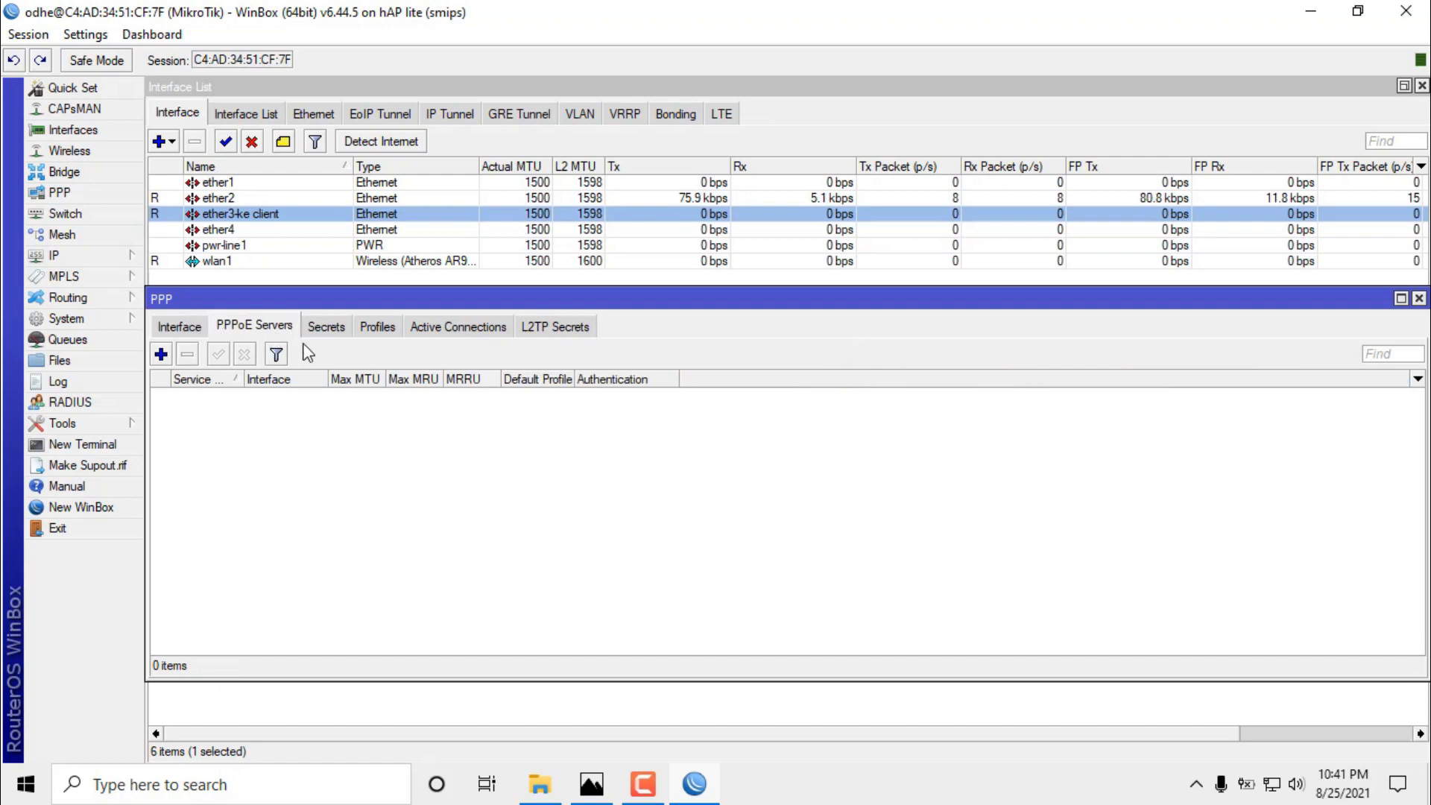
Create PPPoE server SERVER-PPPoE bound to ether3-ke client and select its new entry.
left_click(160, 354)
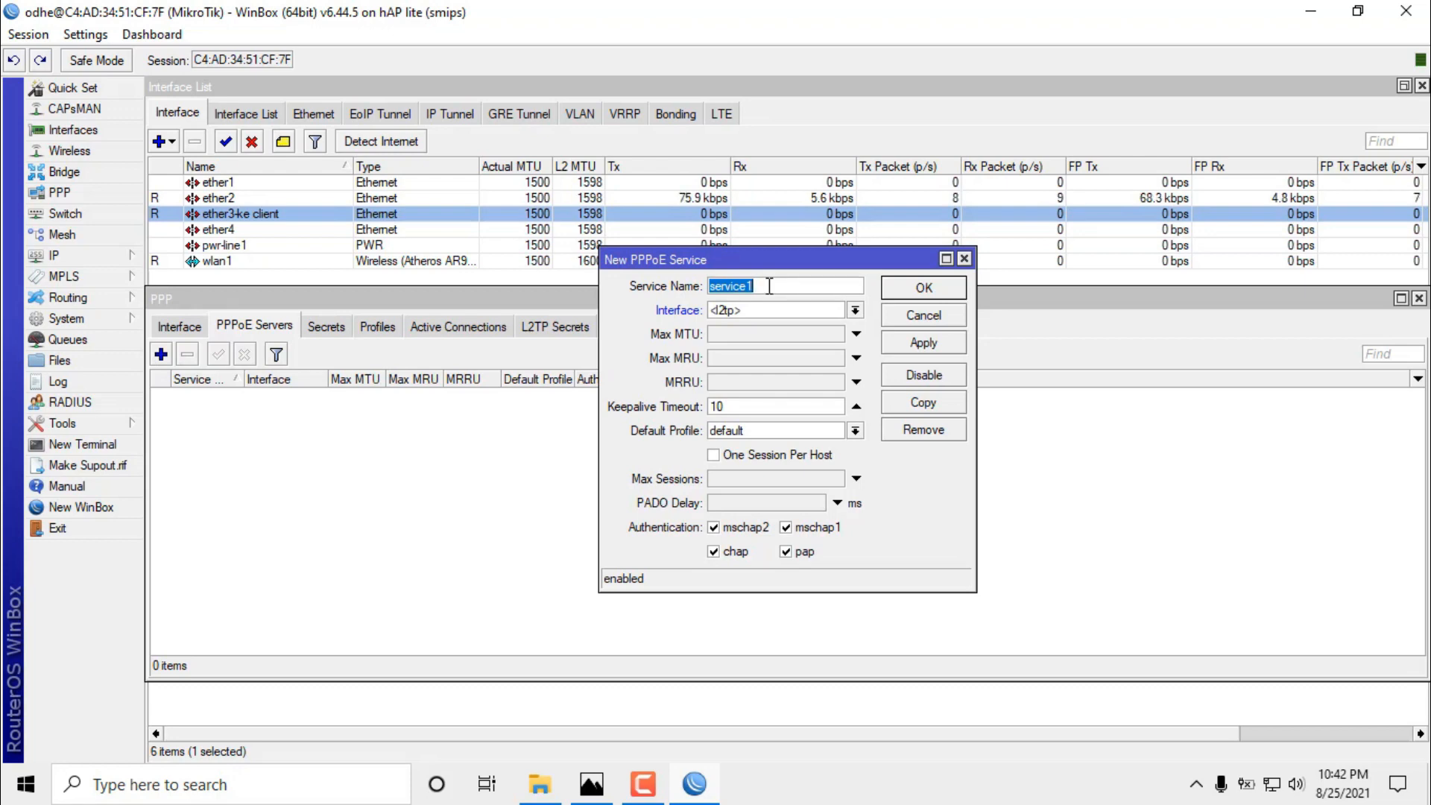
type("SERV")
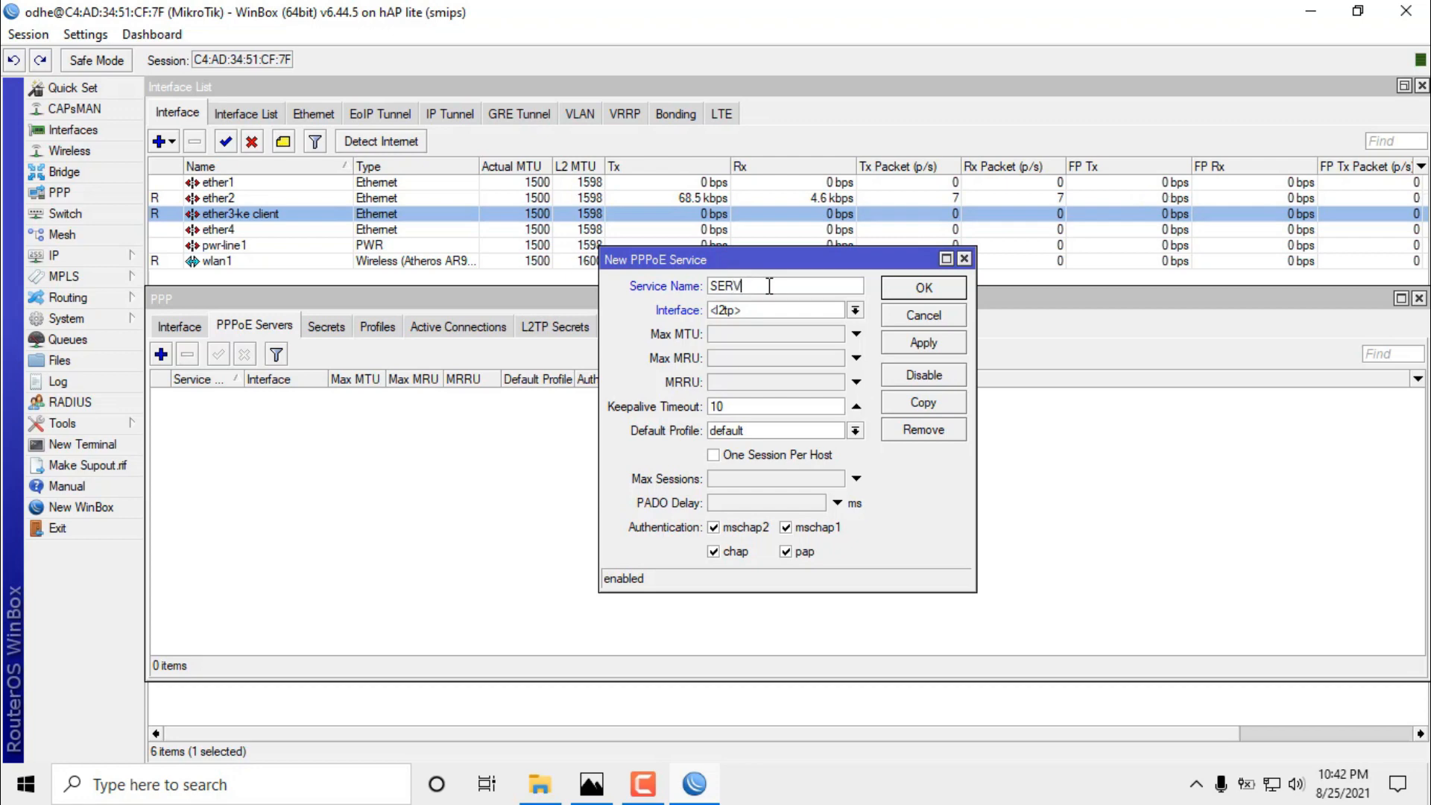
type("ER")
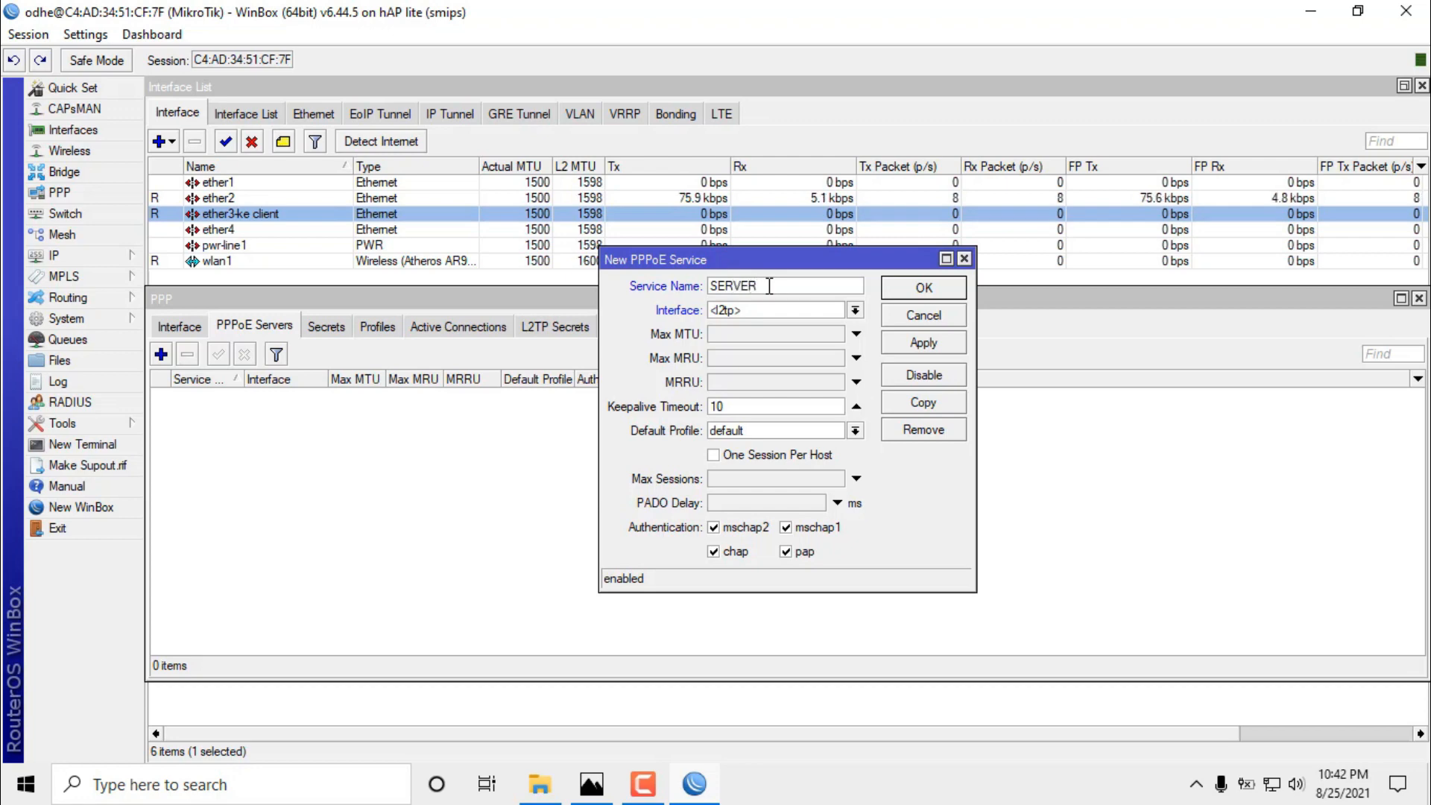
type("-PPPoE")
left_click(854, 311)
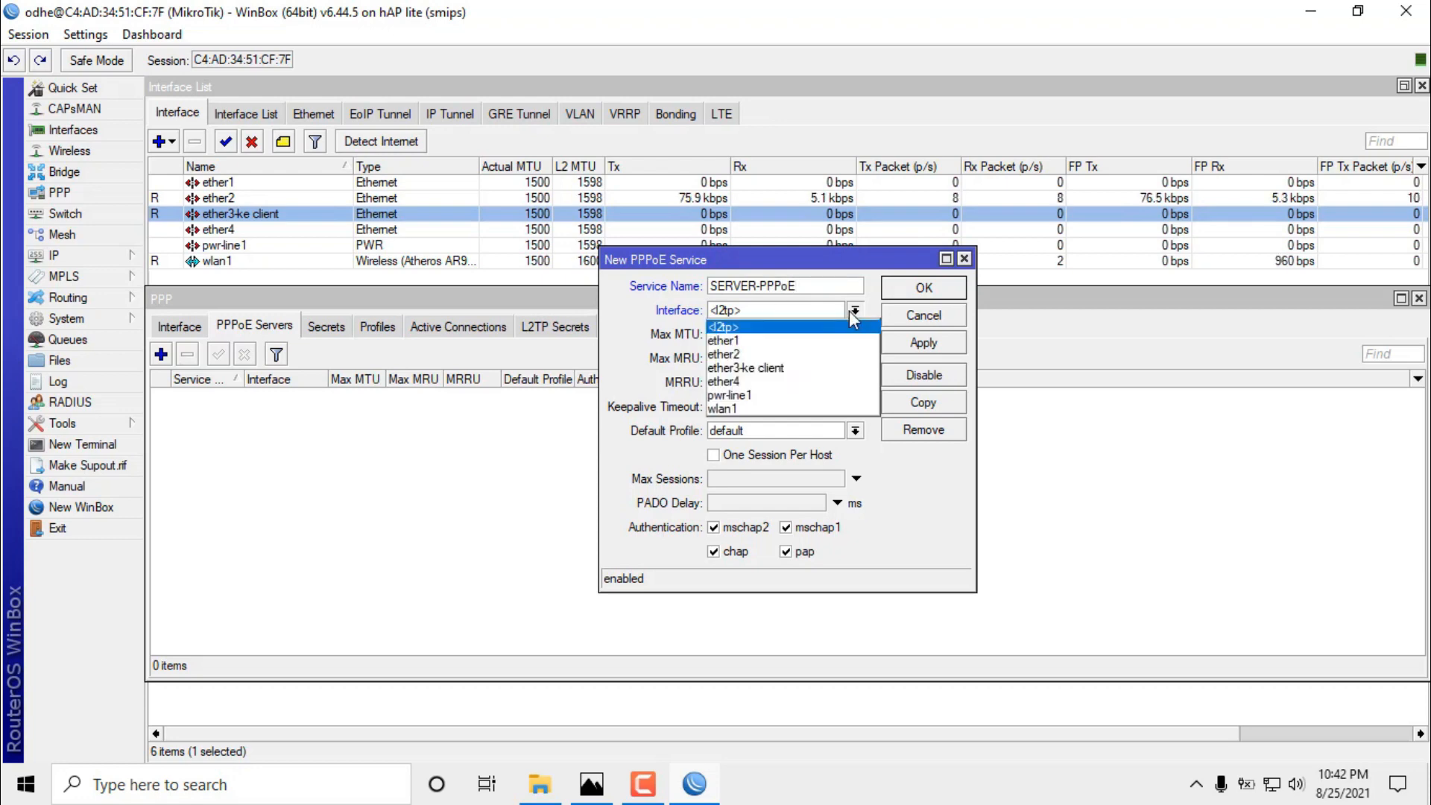
left_click(837, 368)
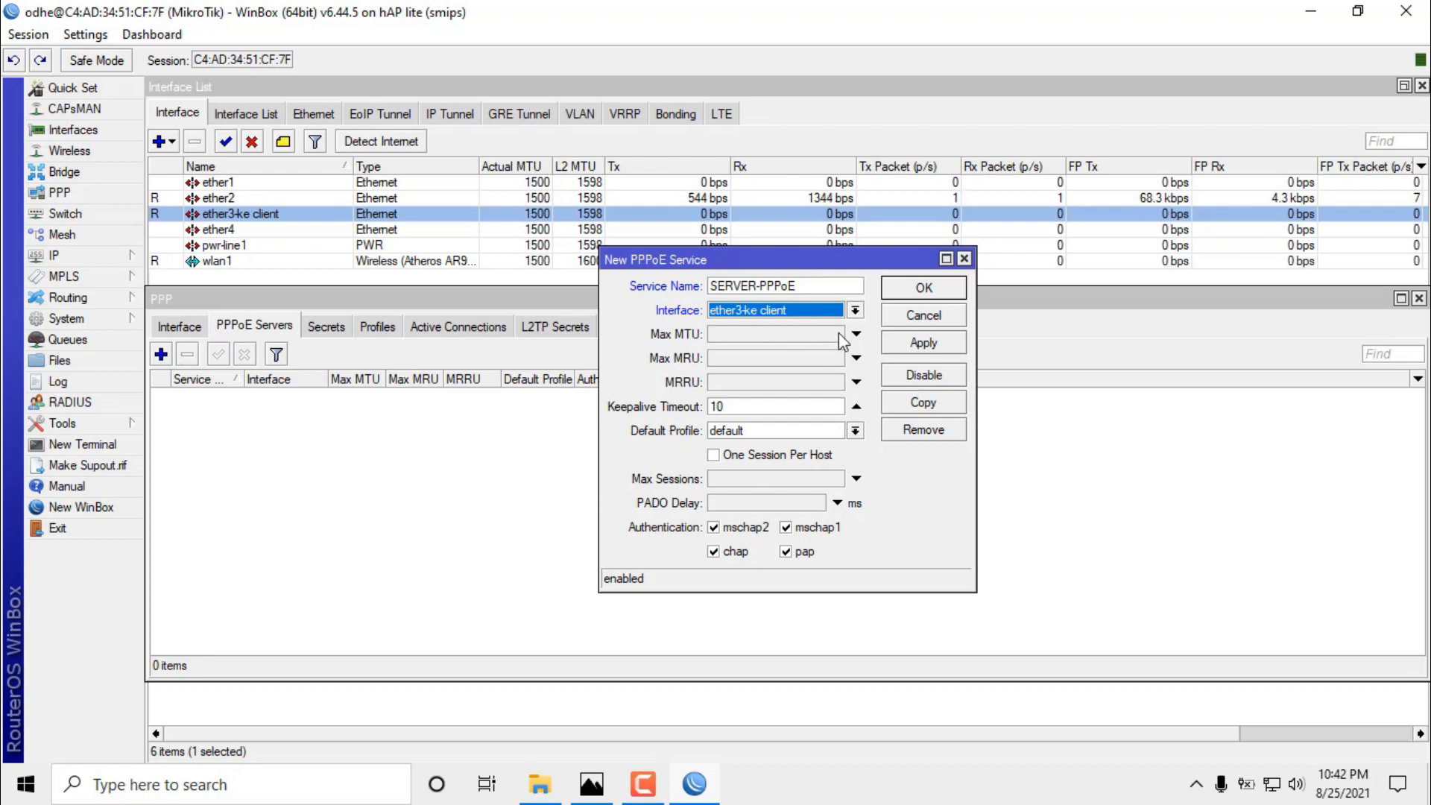
left_click(925, 342)
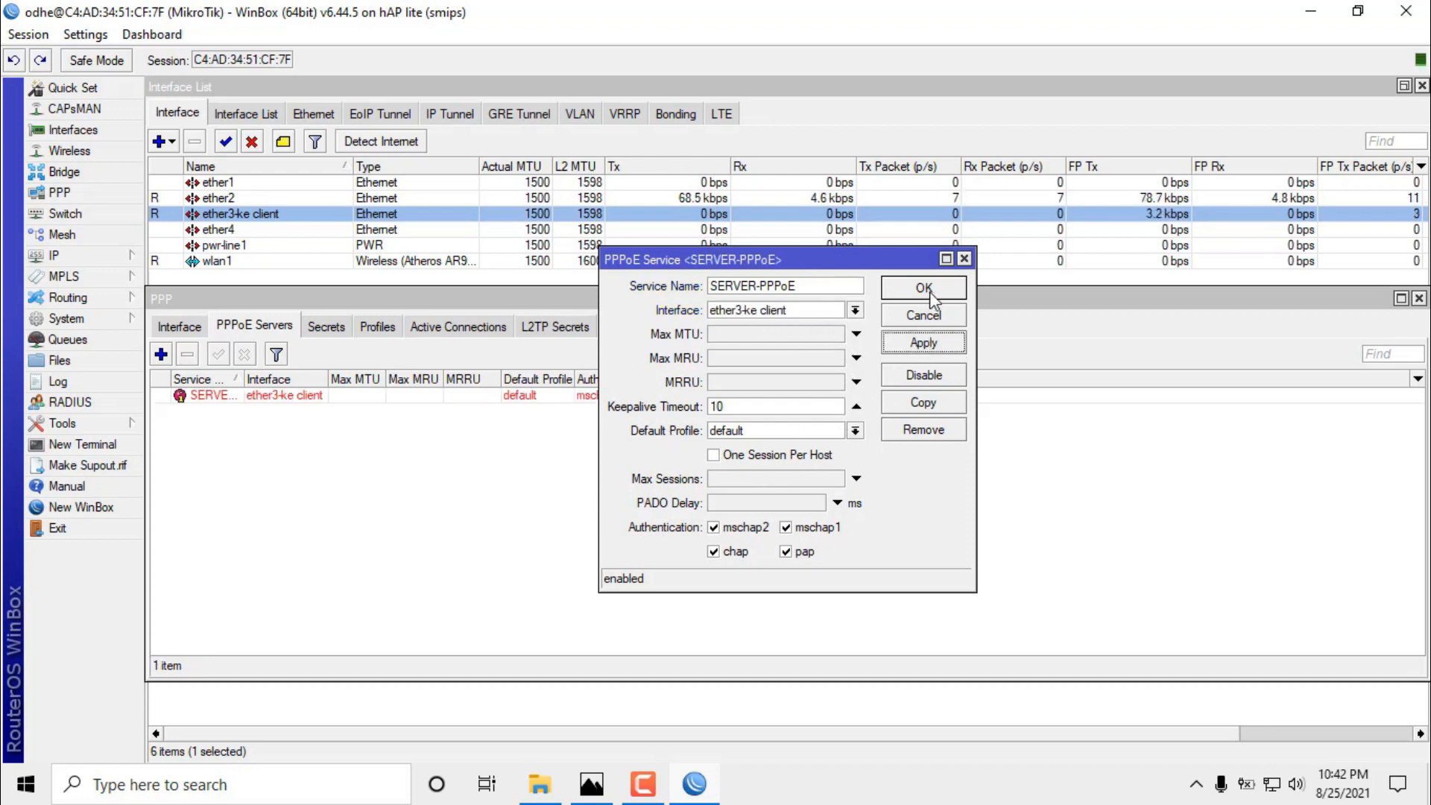
left_click(930, 296)
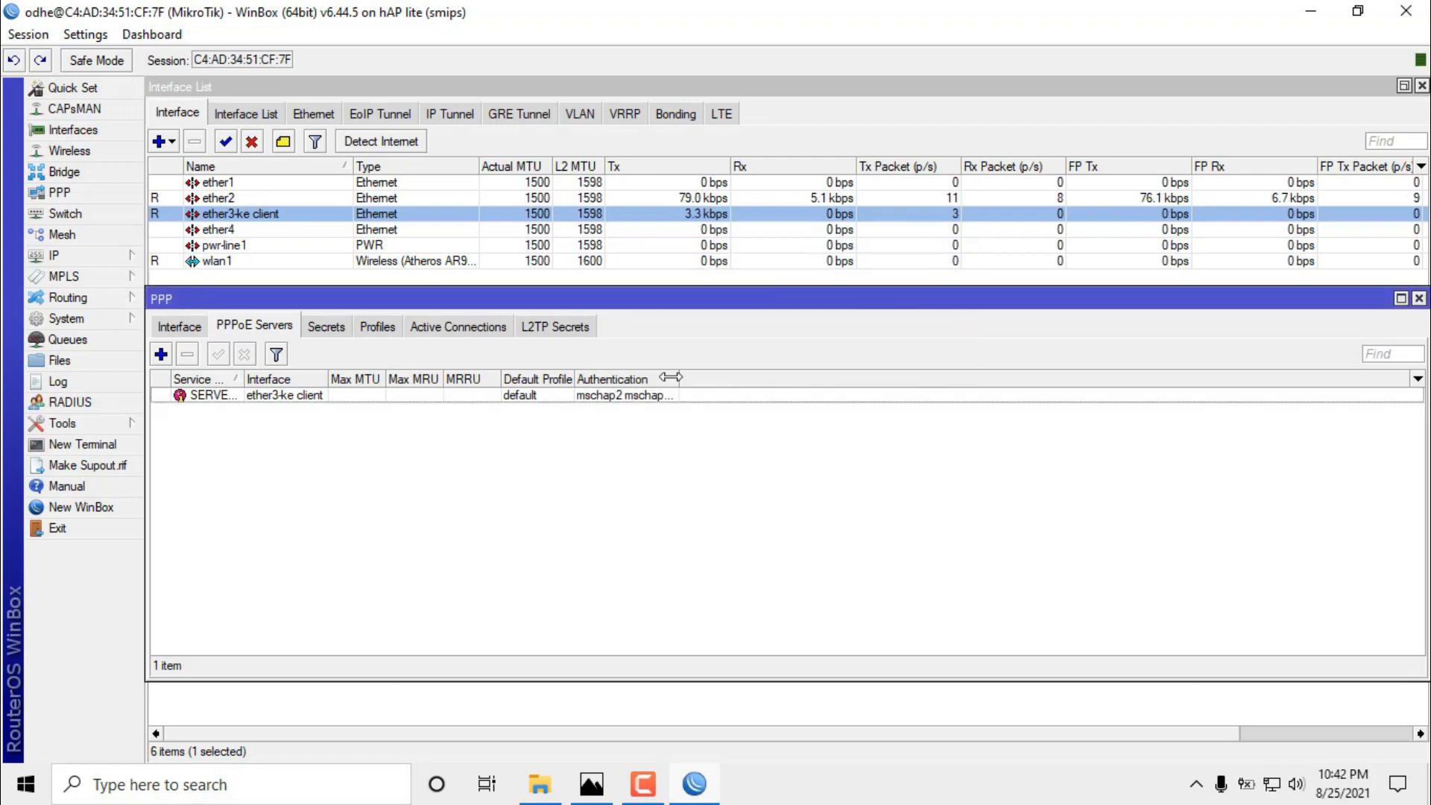
left_click(302, 398)
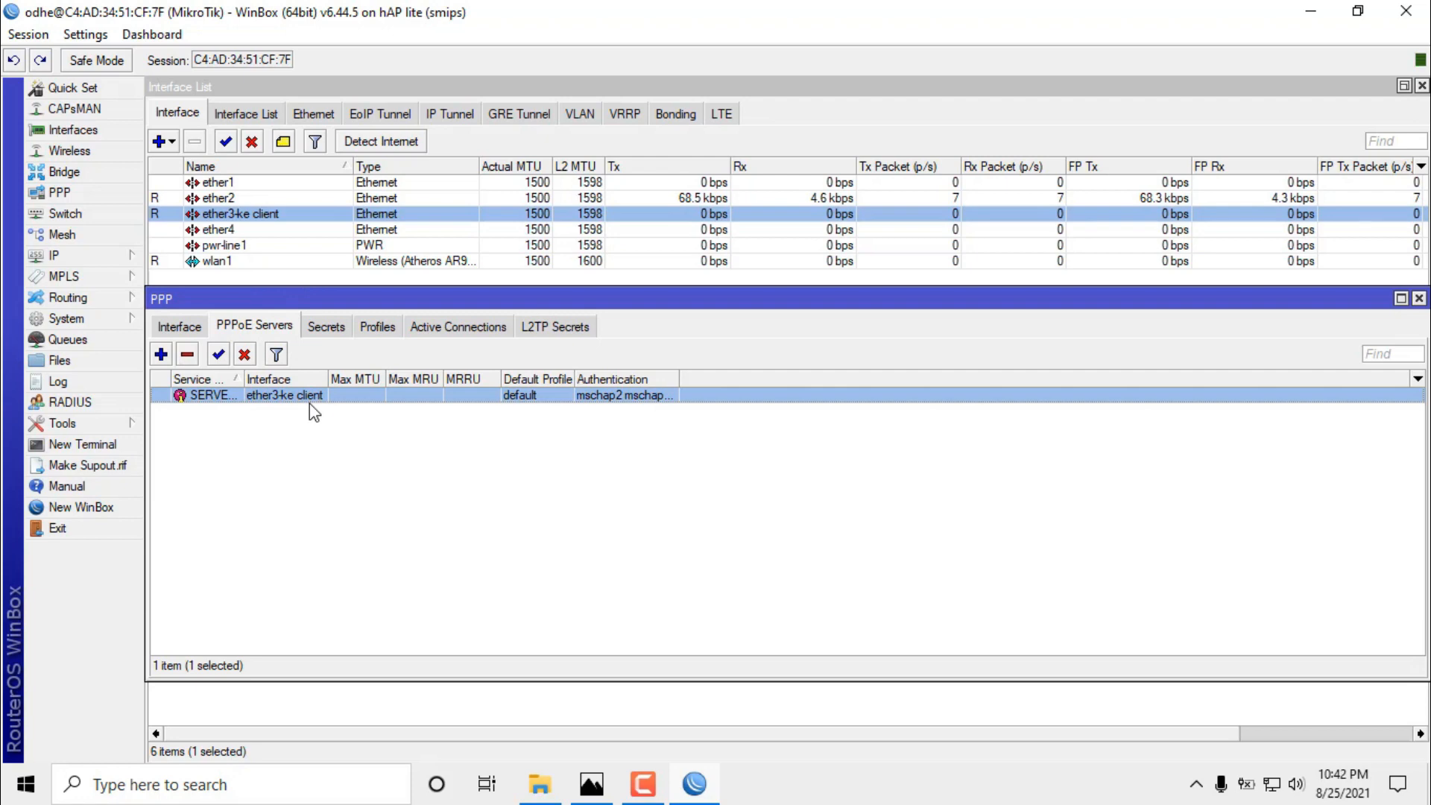
left_click(325, 329)
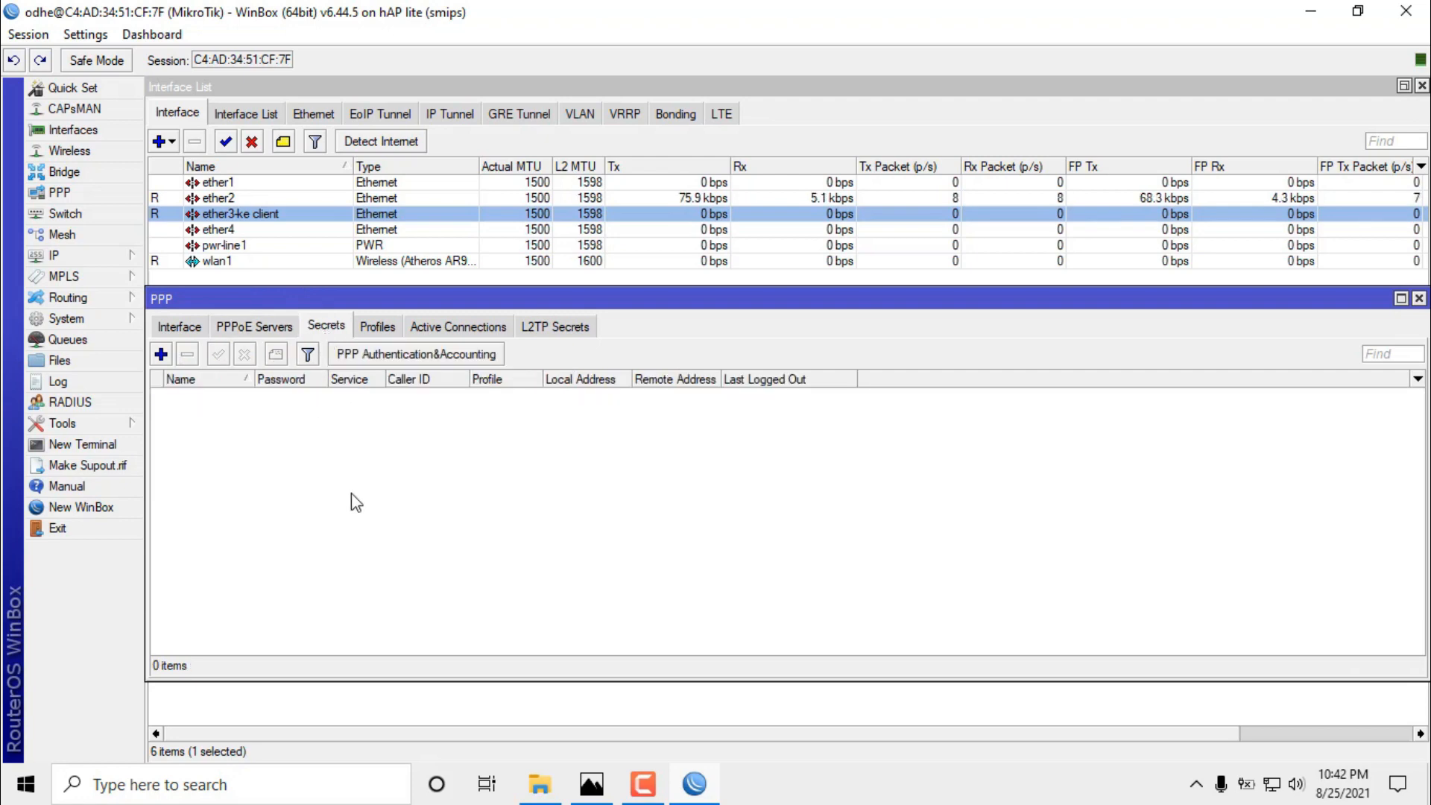
left_click(161, 355)
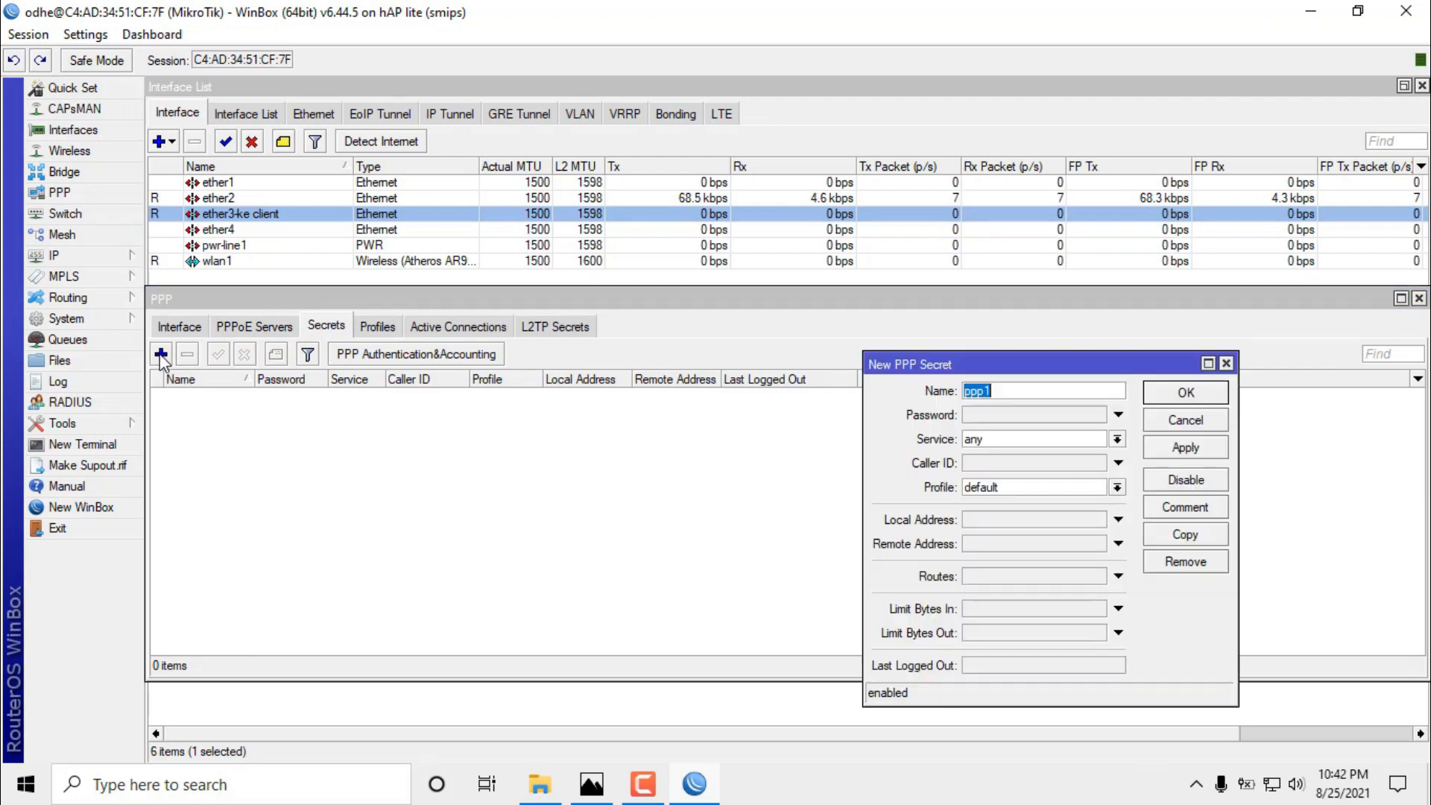
left_click_drag(969, 367, 734, 261)
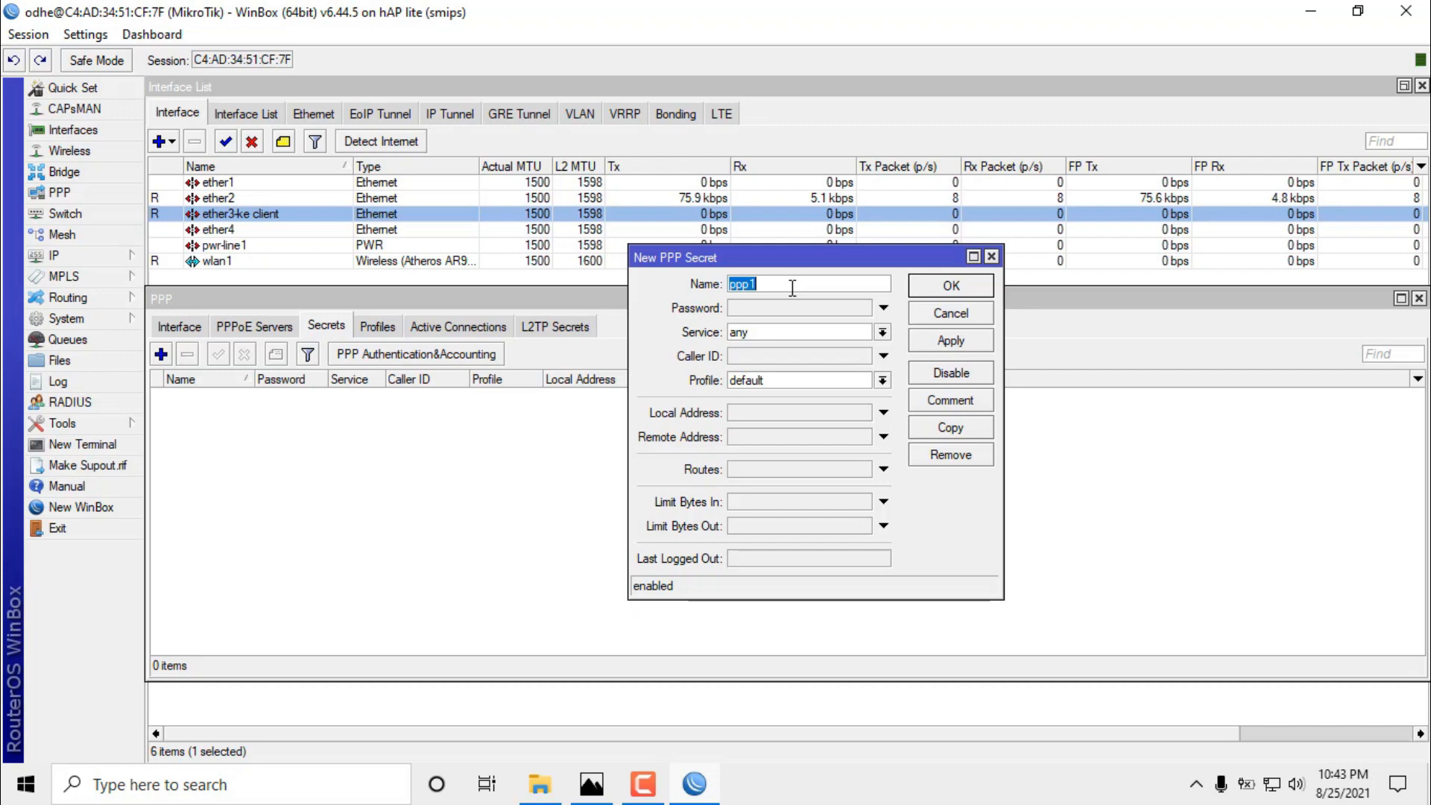
type("@ayu")
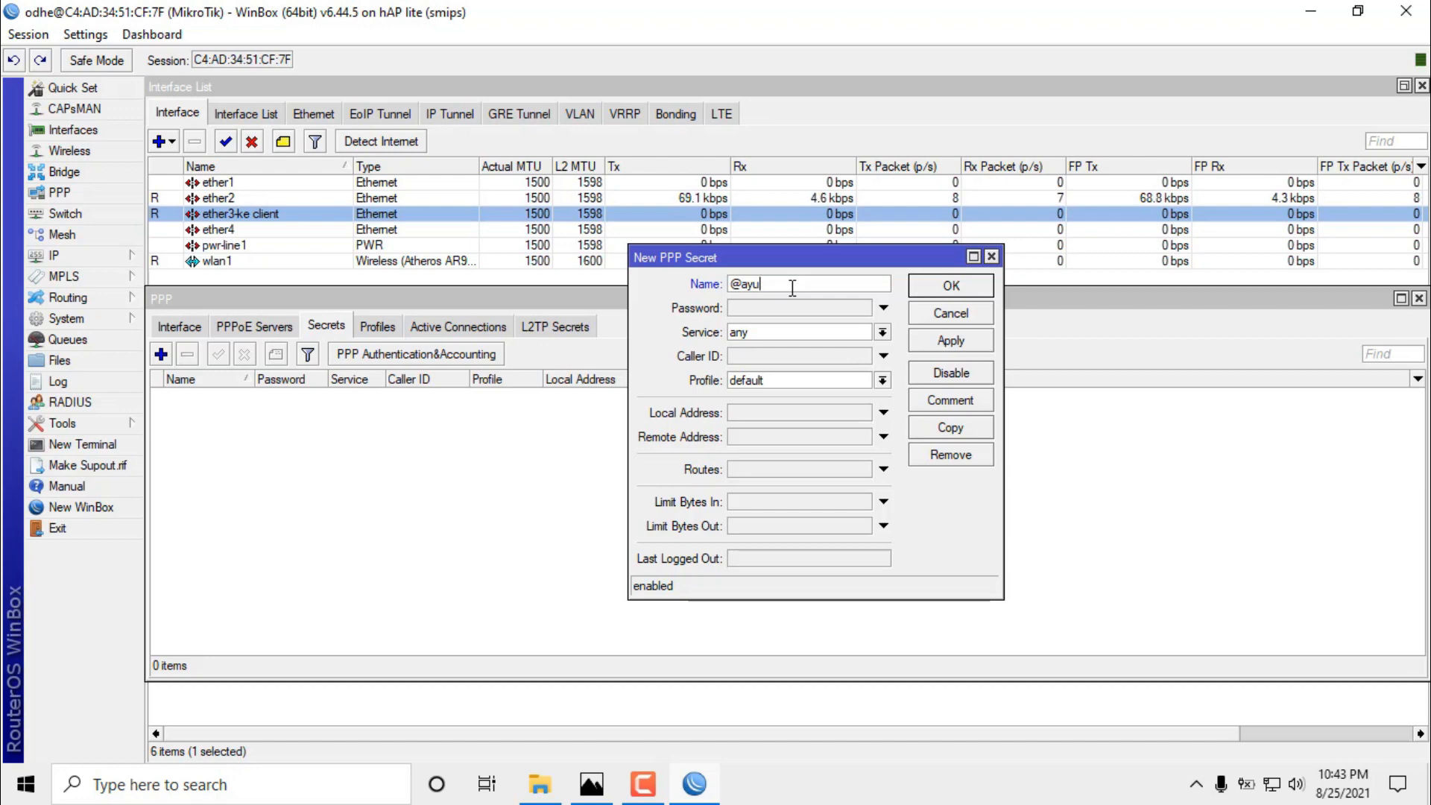
key("BackSpace")
key("BackSpace")
key("BackSpace")
type("AYU")
left_click(788, 308)
type("123")
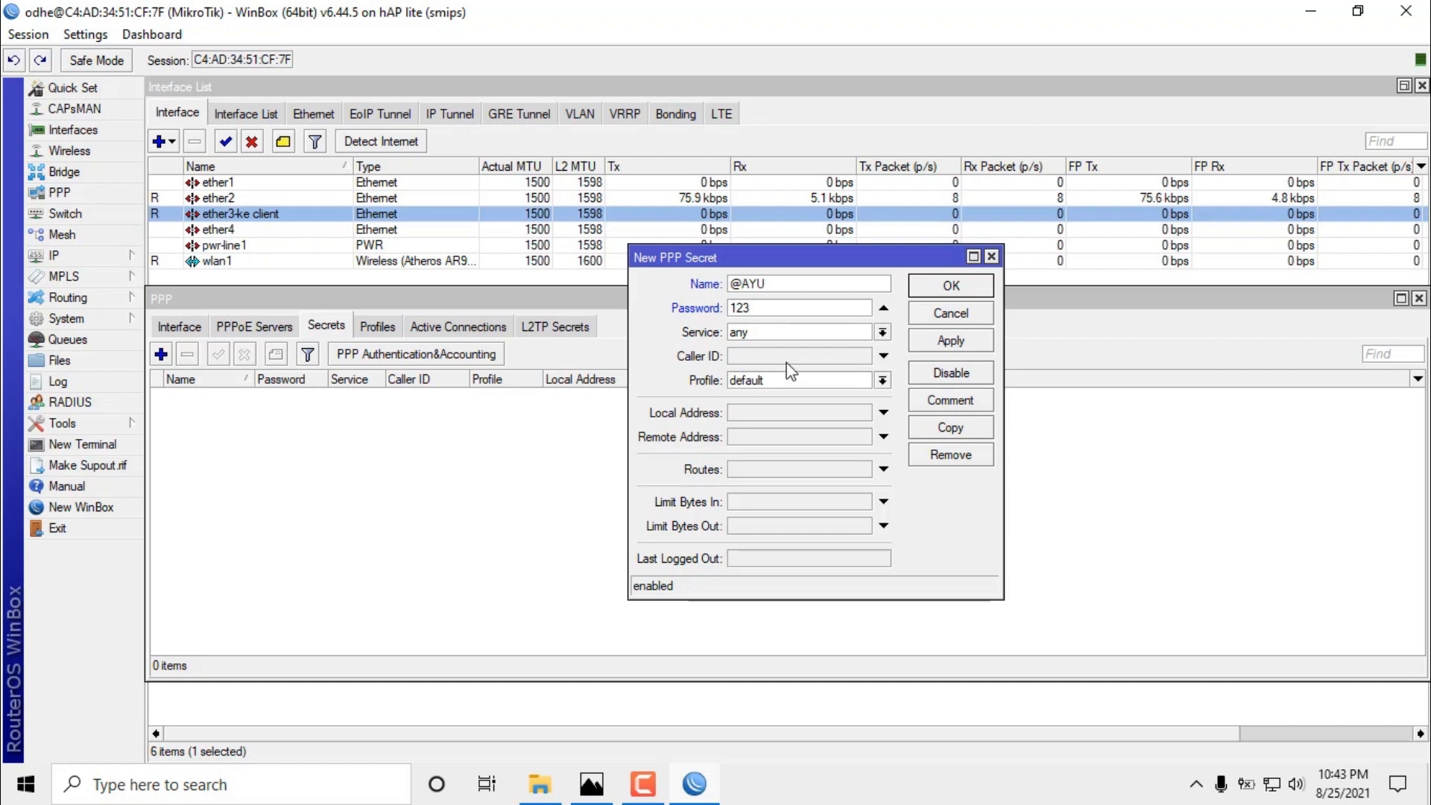
left_click(763, 333)
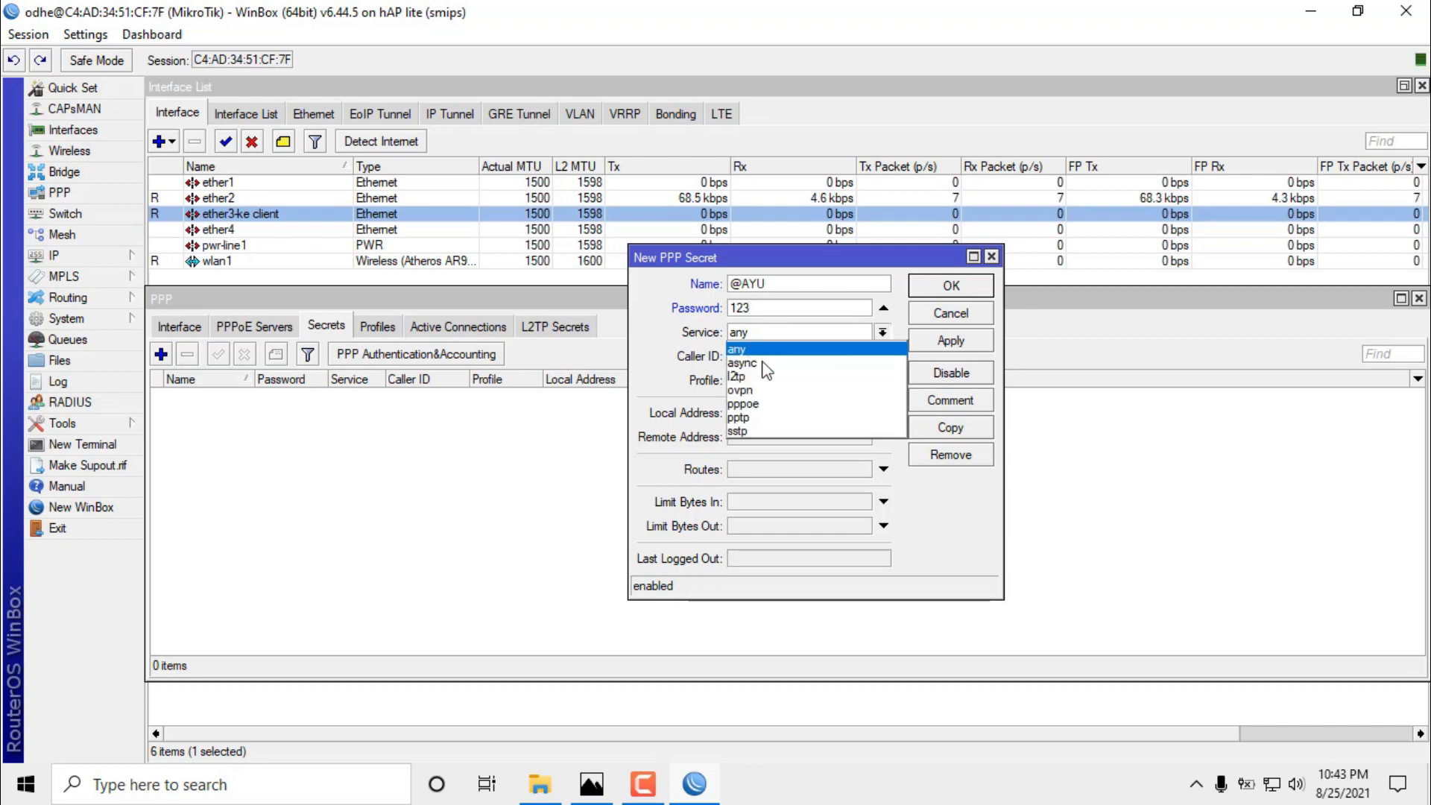
left_click(762, 407)
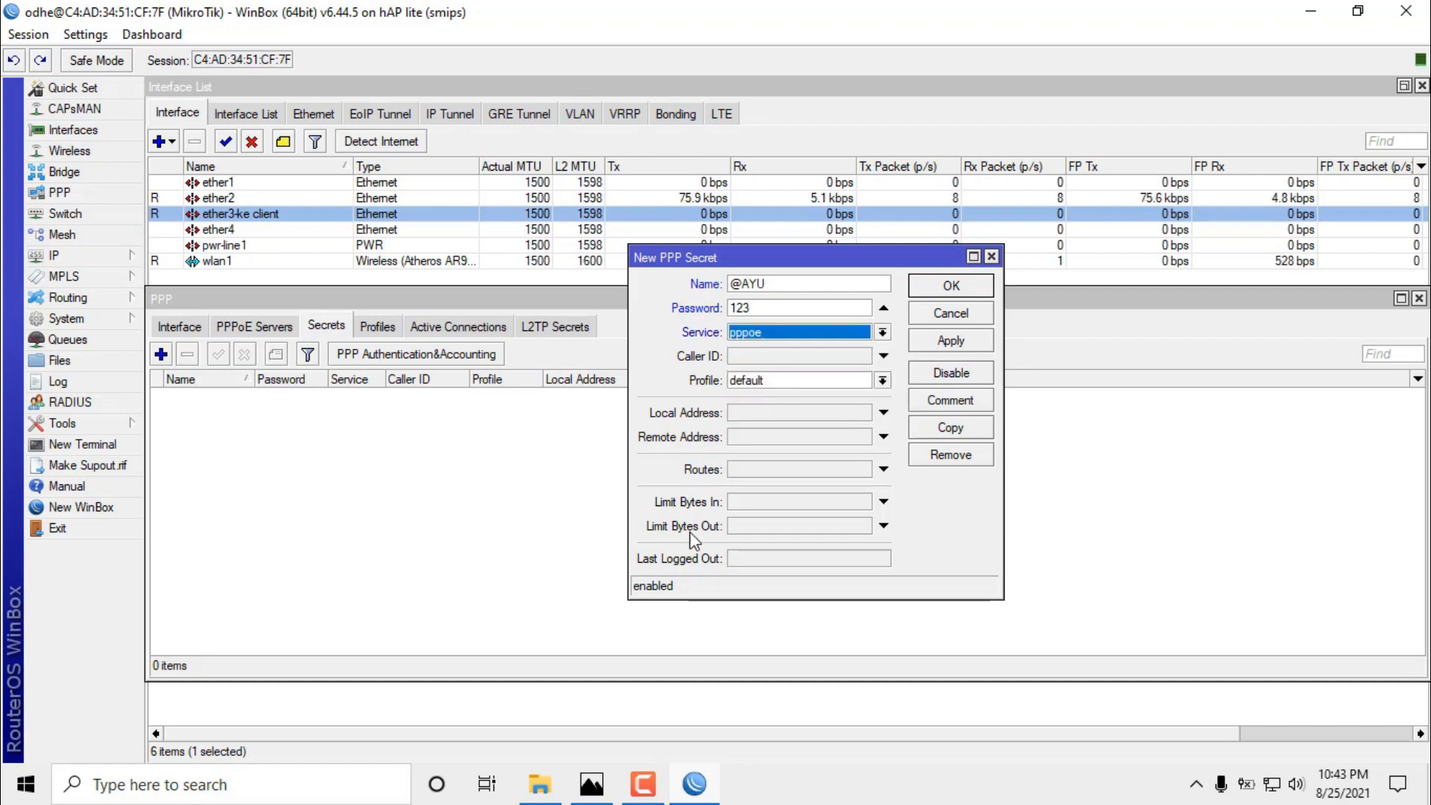
left_click(756, 384)
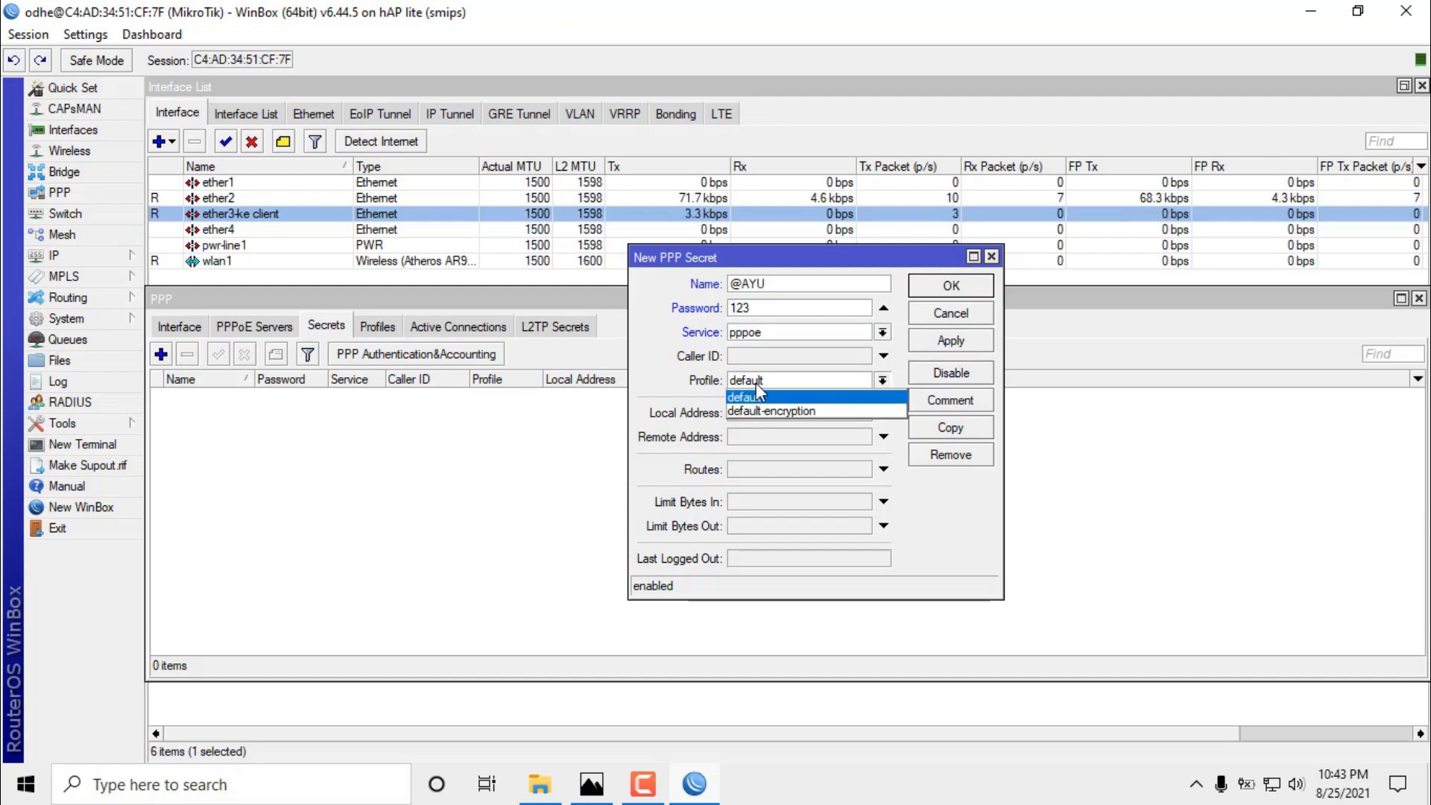
left_click(756, 396)
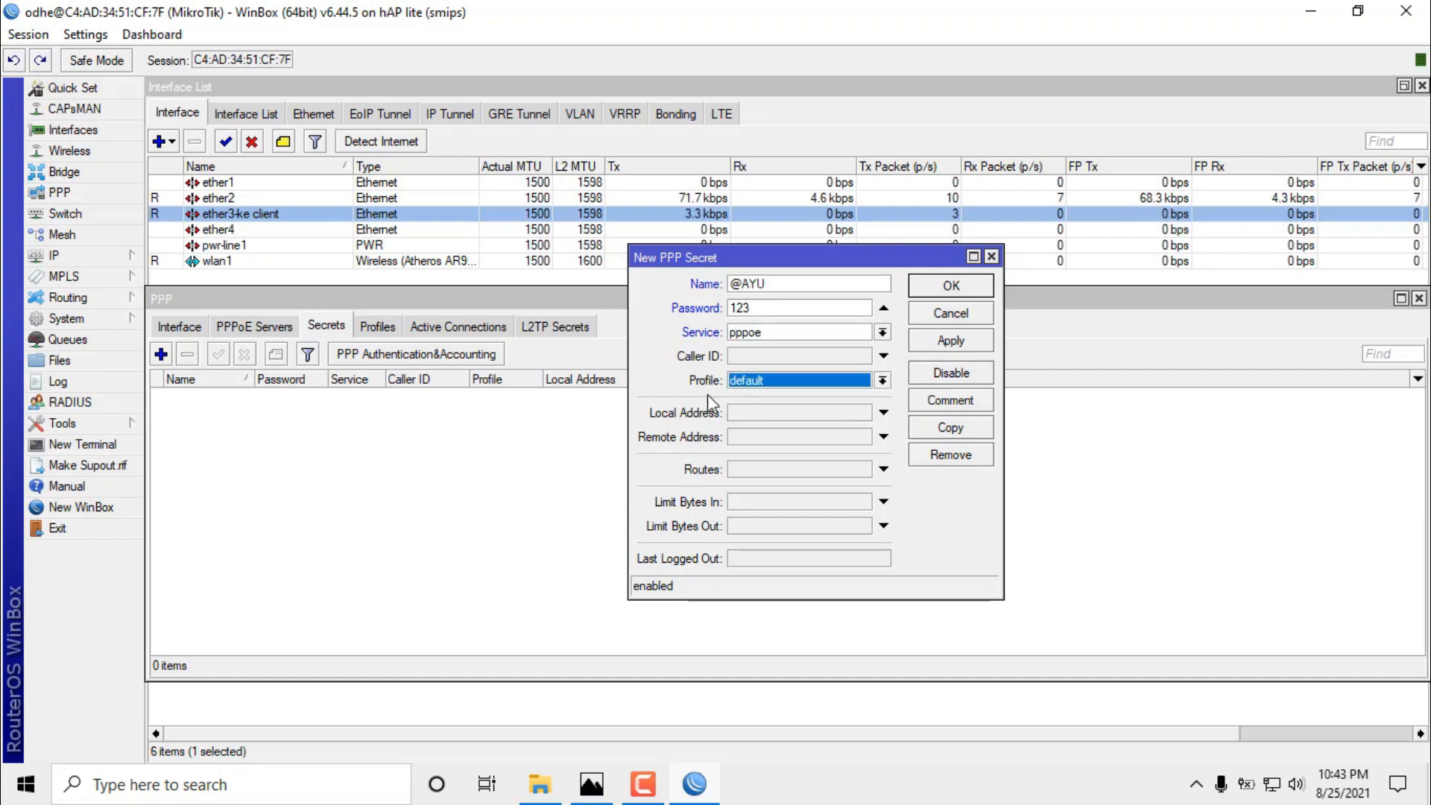
left_click(749, 414)
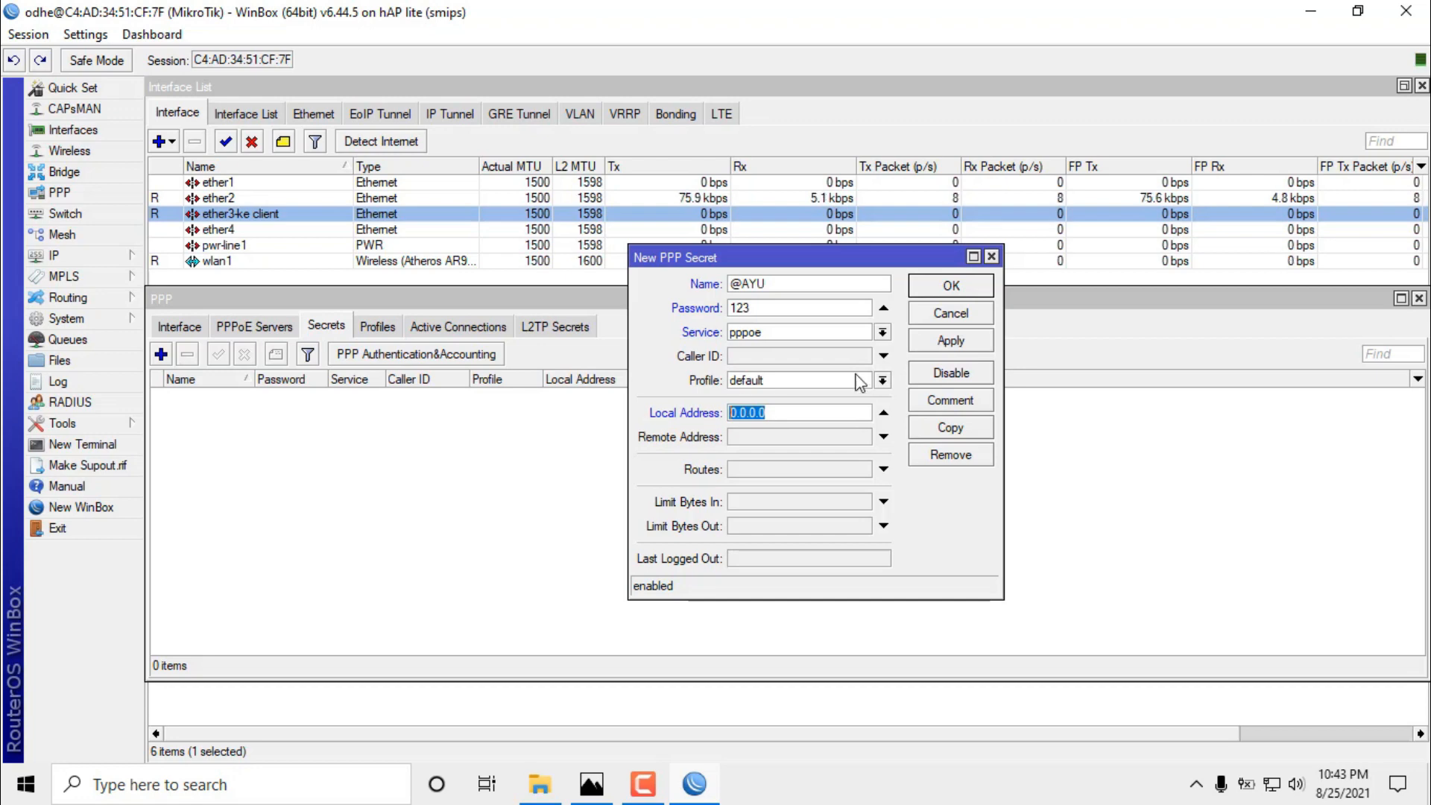
type("80.80")
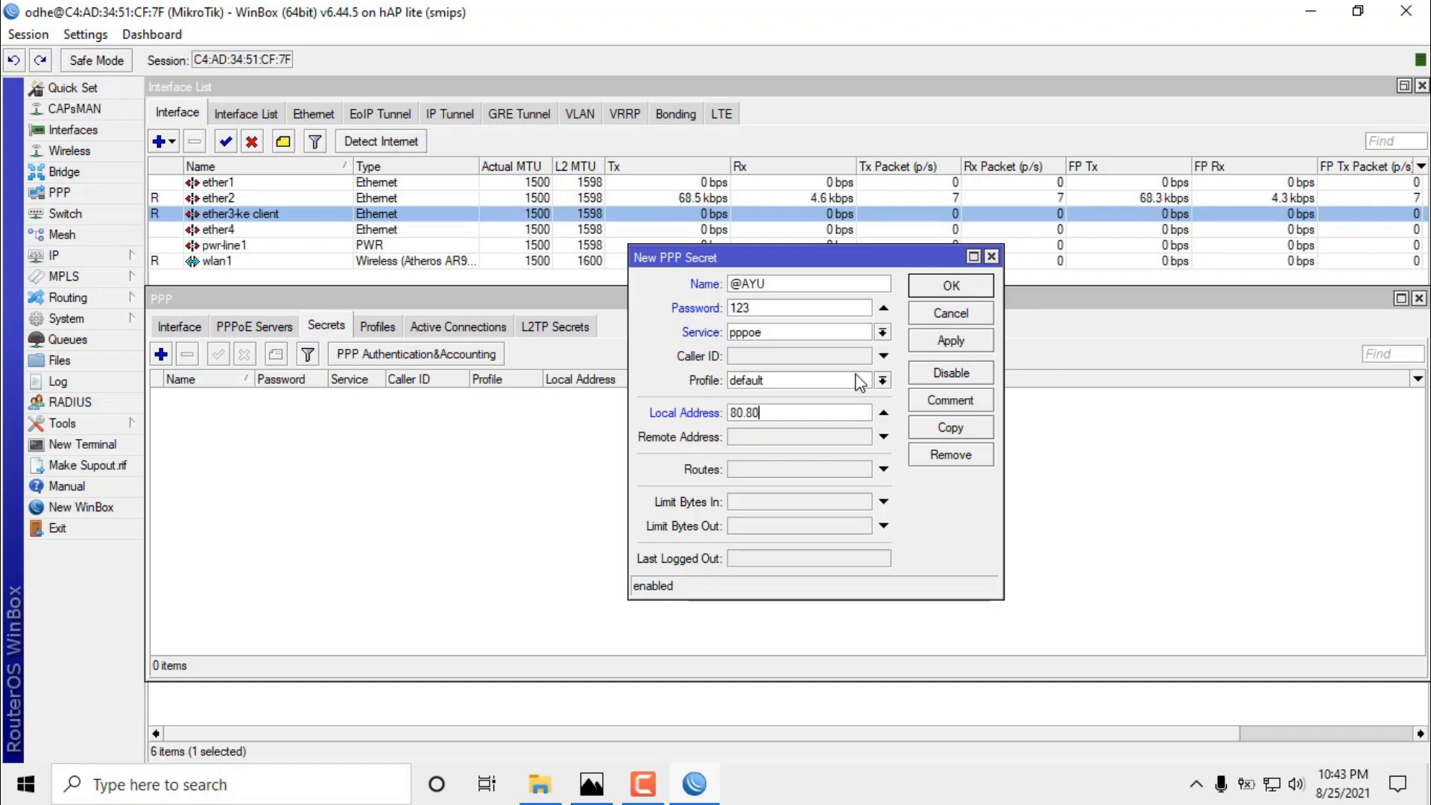
type(".80.1")
left_click(769, 440)
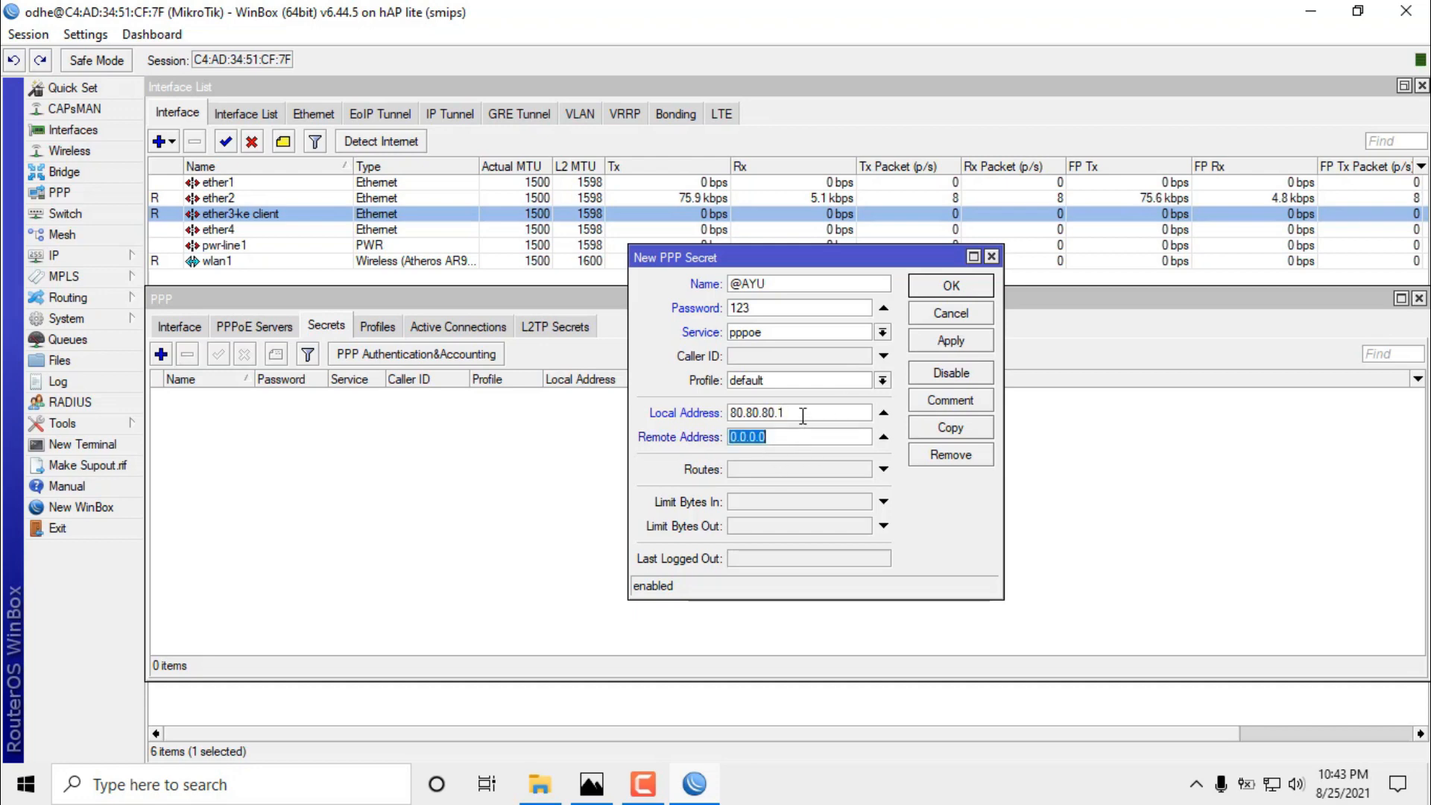
type("80.80.80.")
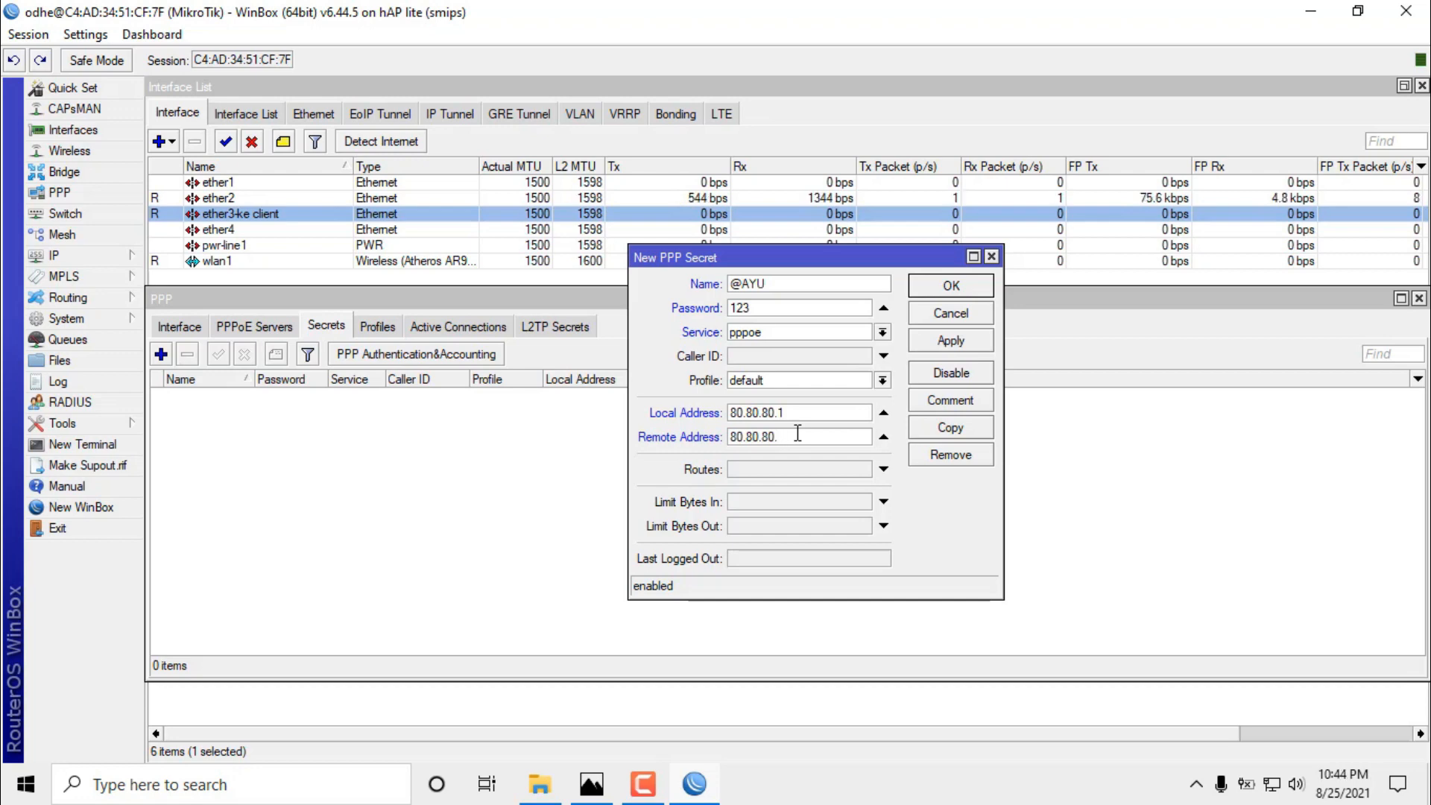
type("1")
type("01")
left_click(952, 341)
left_click(964, 281)
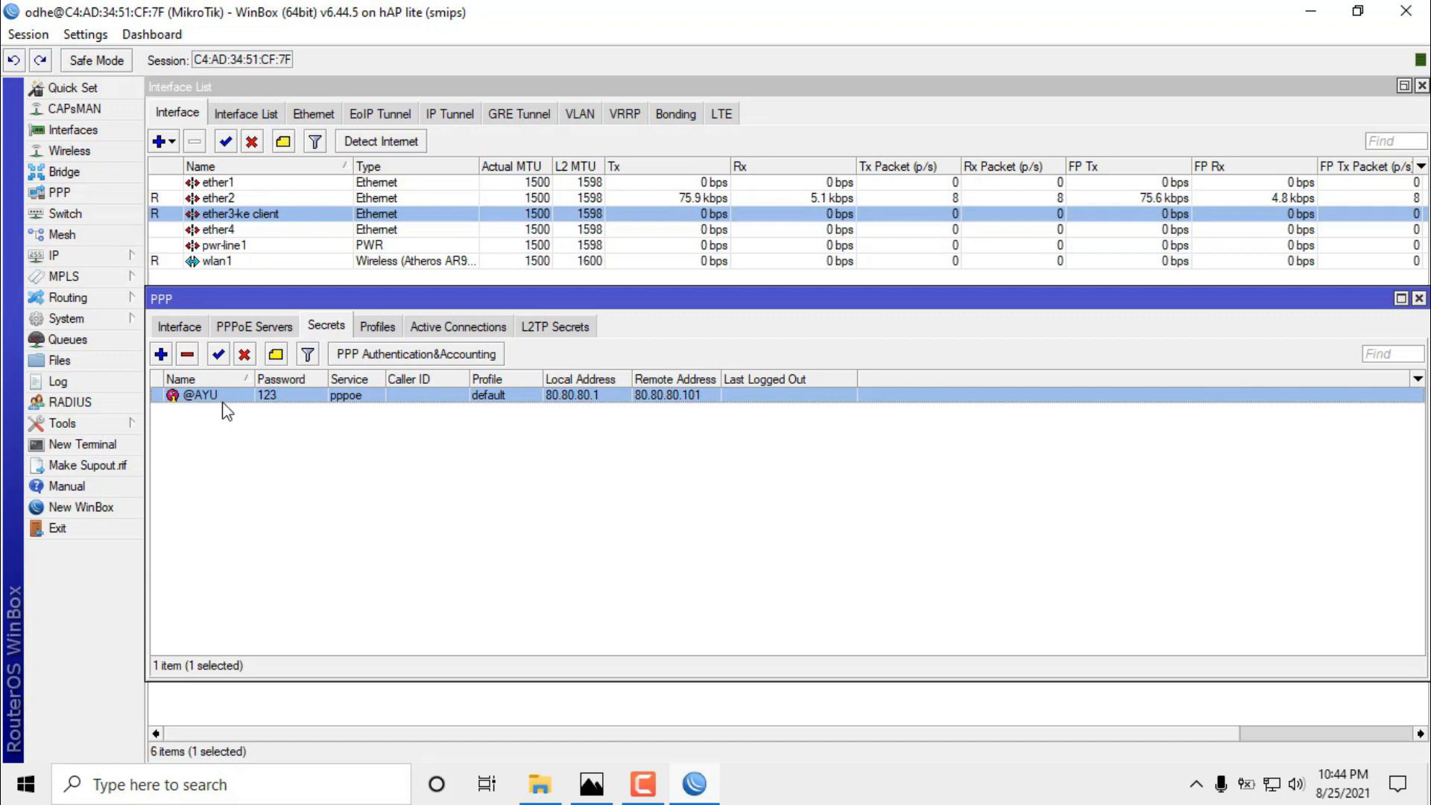
left_click(161, 355)
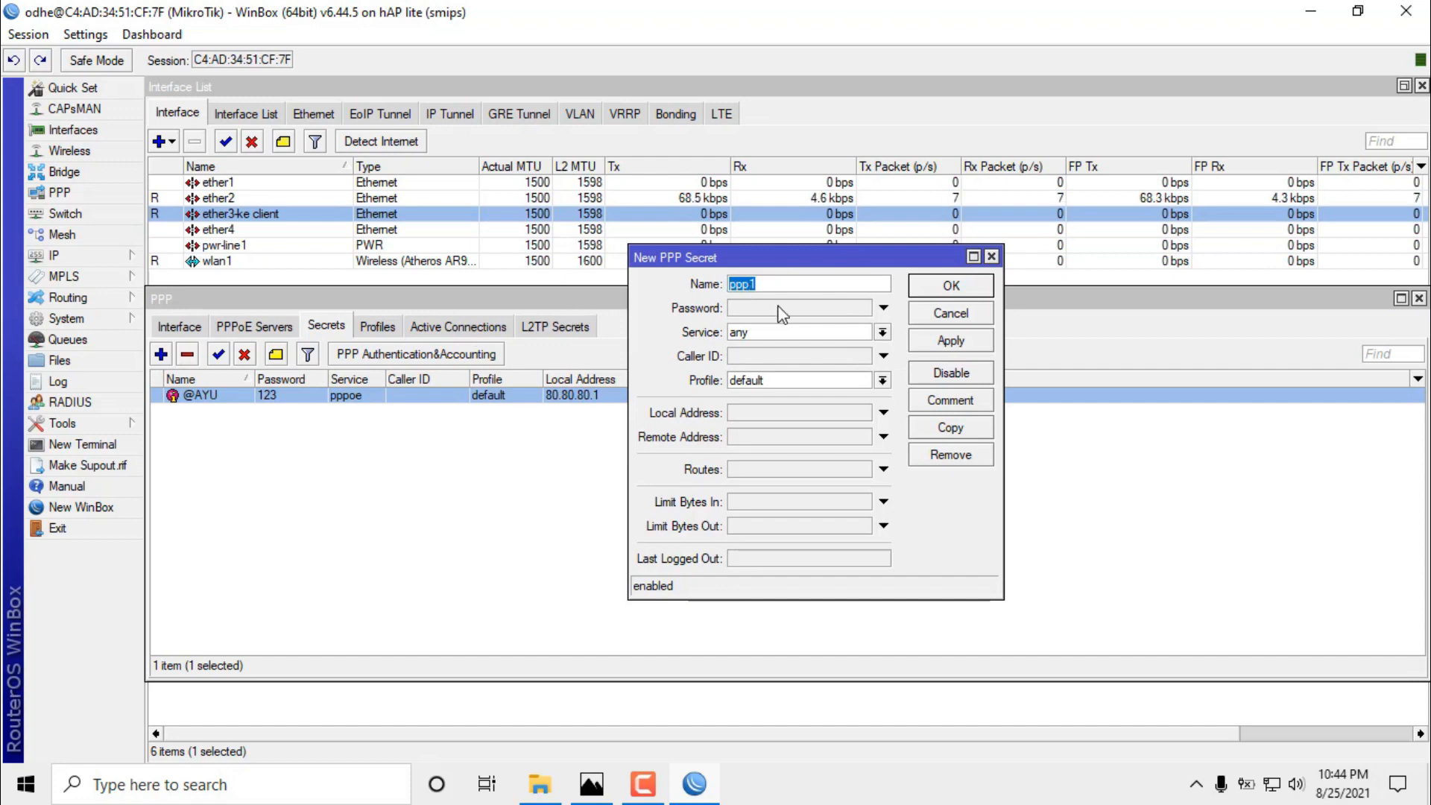
type("@")
type("g")
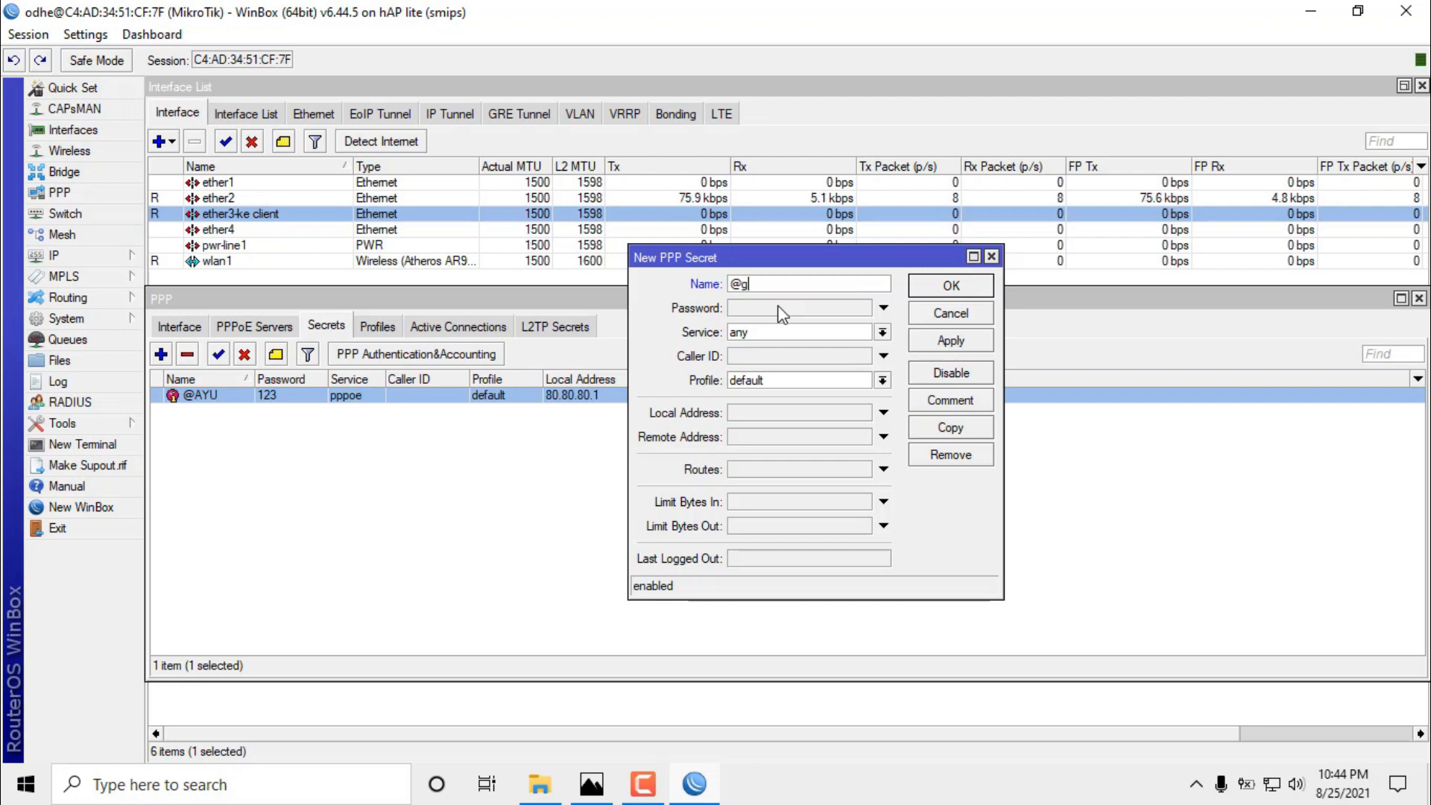
type("mail")
left_click(778, 307)
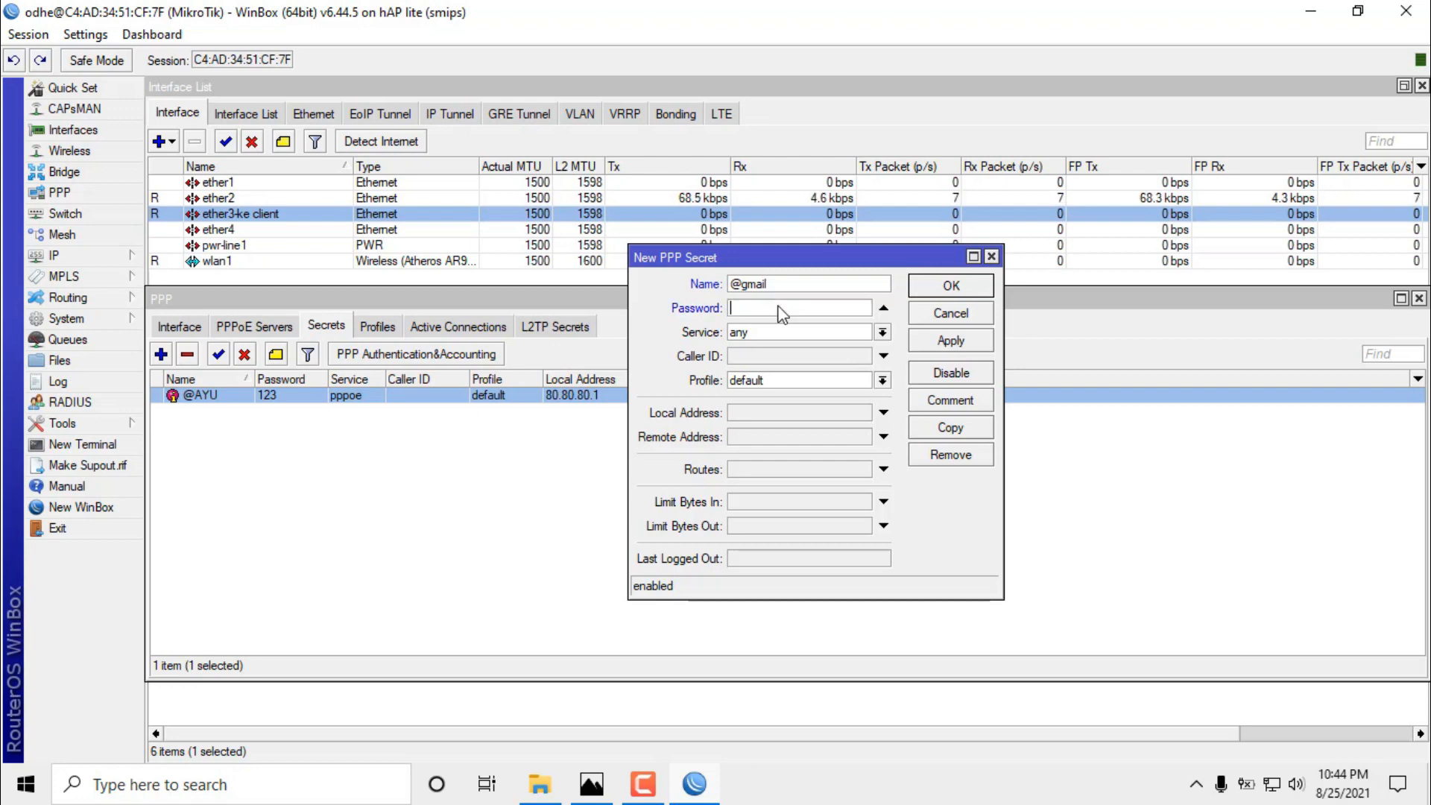
type("123")
left_click(793, 341)
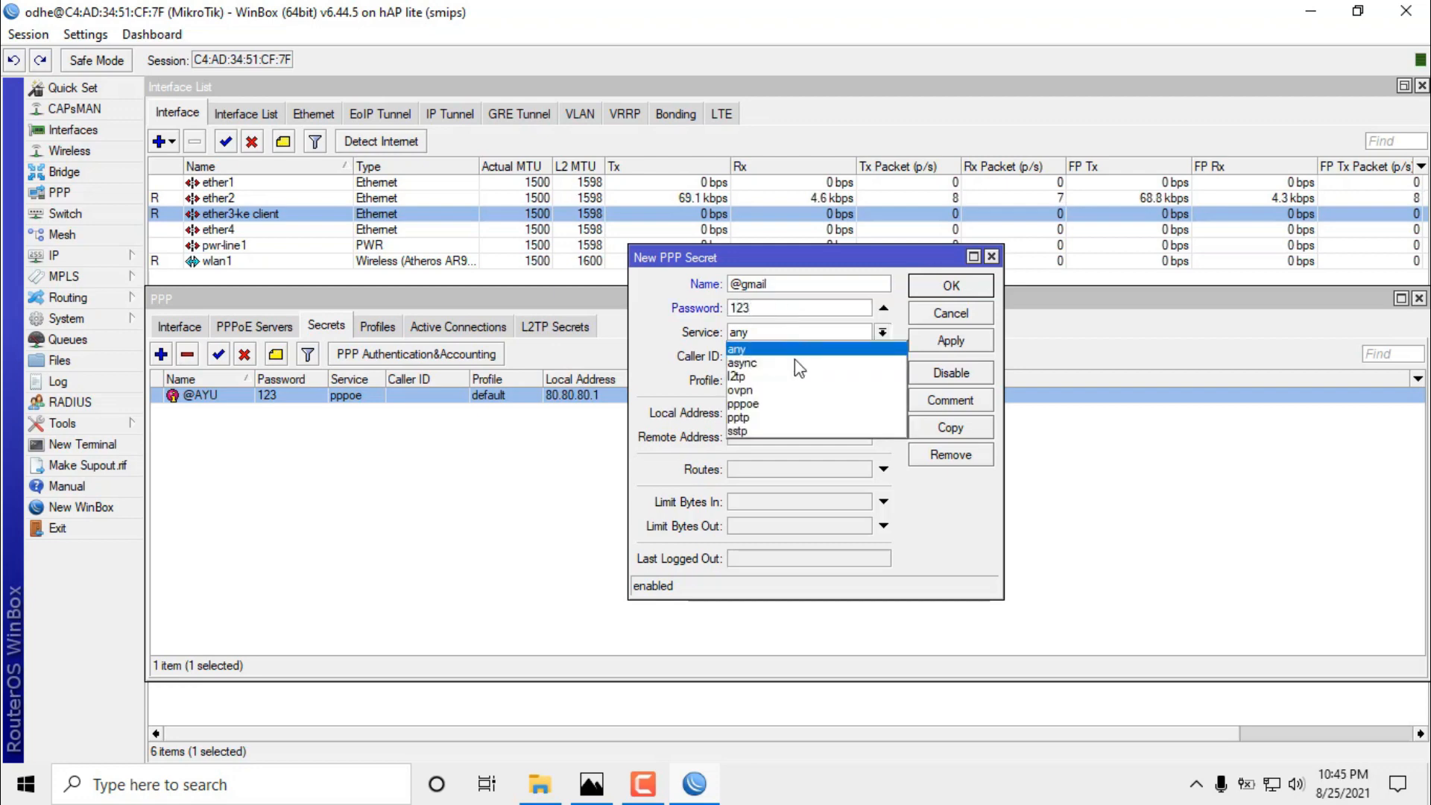
left_click(802, 405)
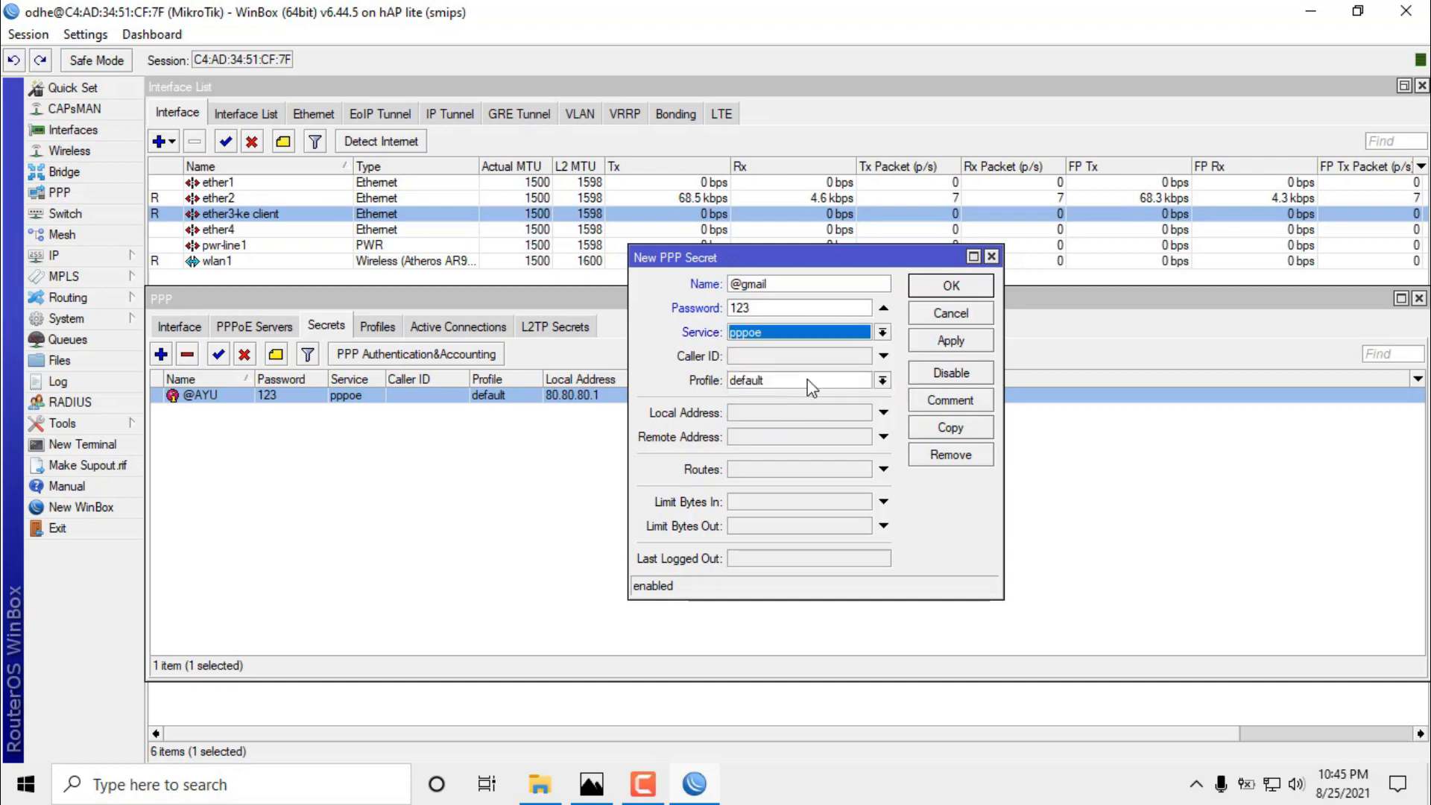
left_click(789, 415)
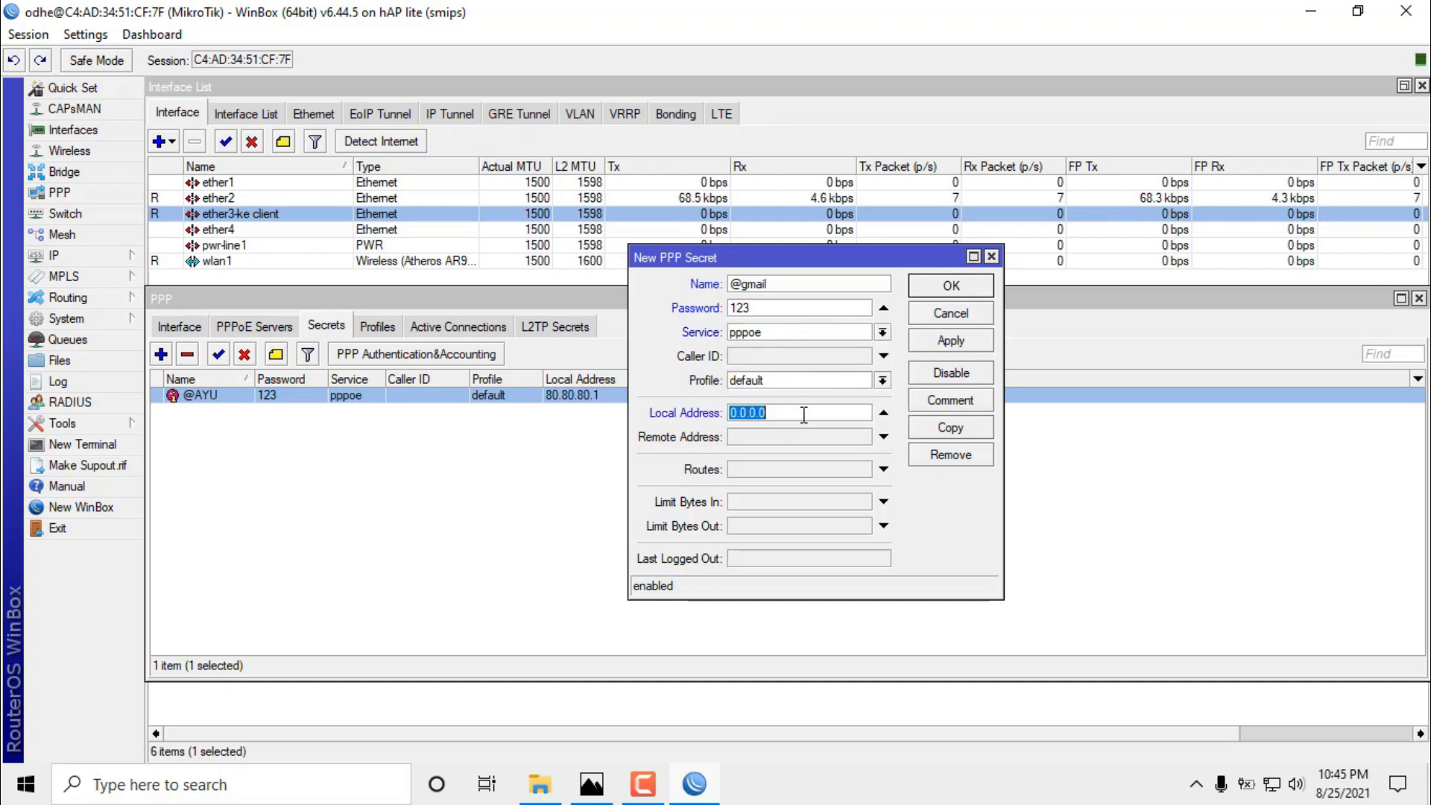
type("80.8")
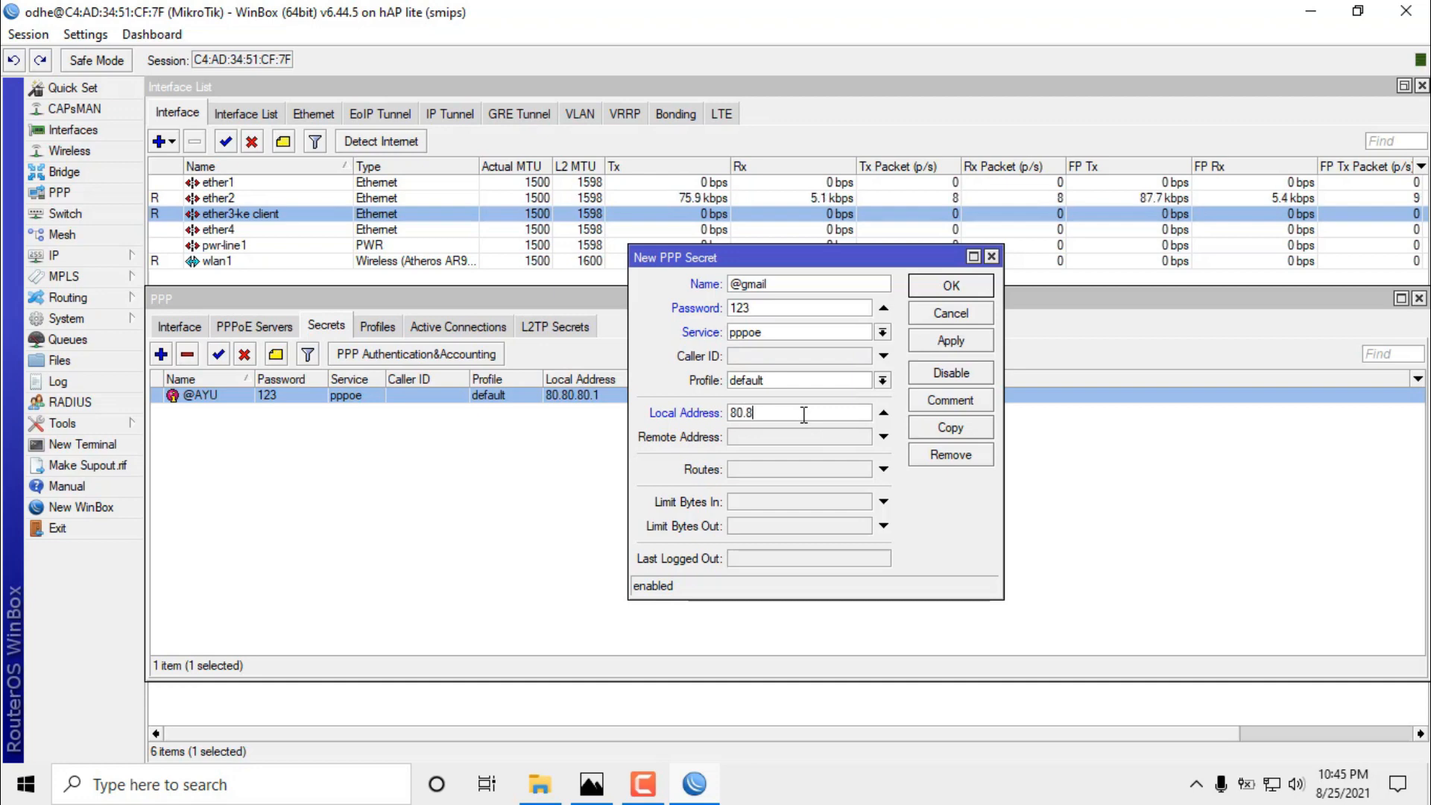
type("0.80.1")
left_click(788, 438)
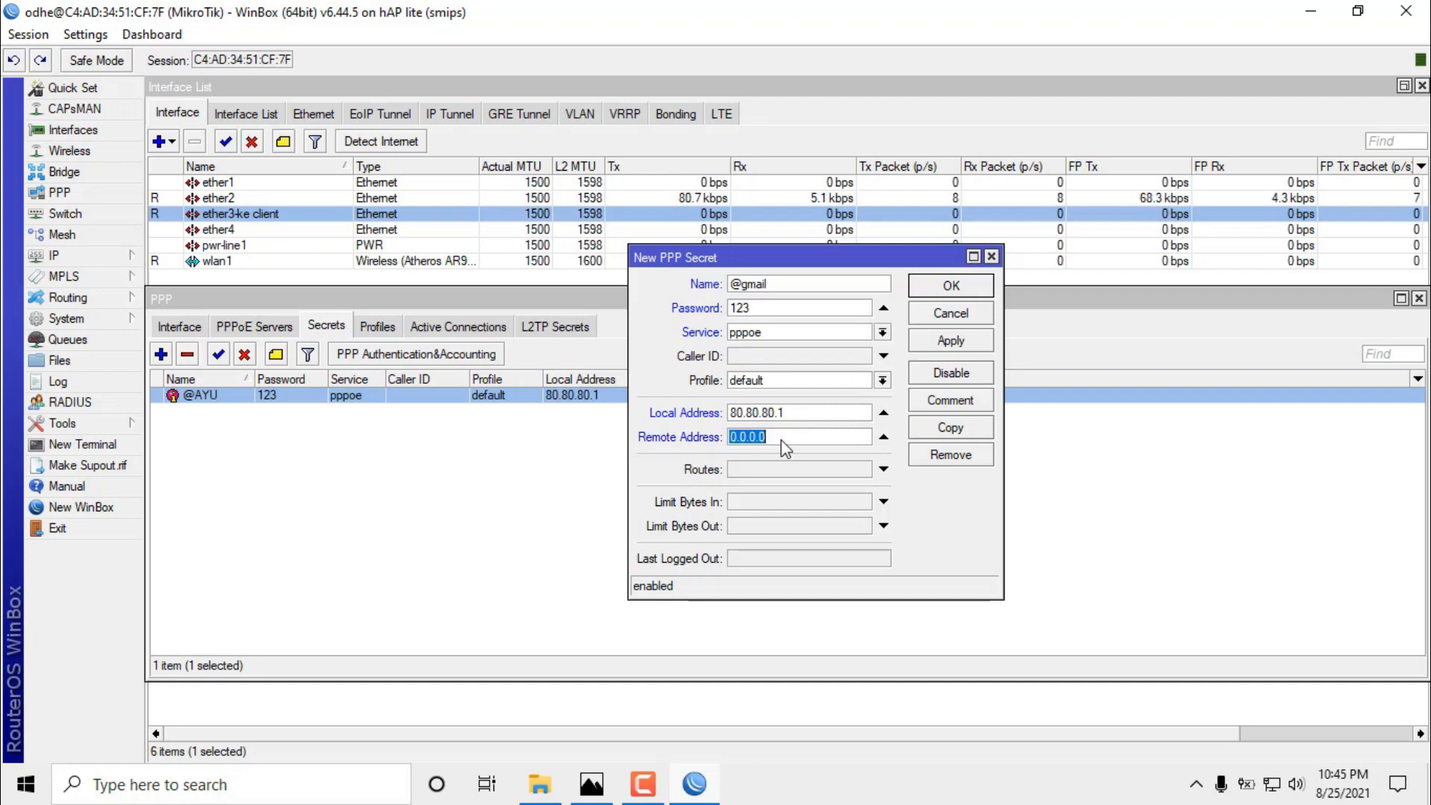
type("80")
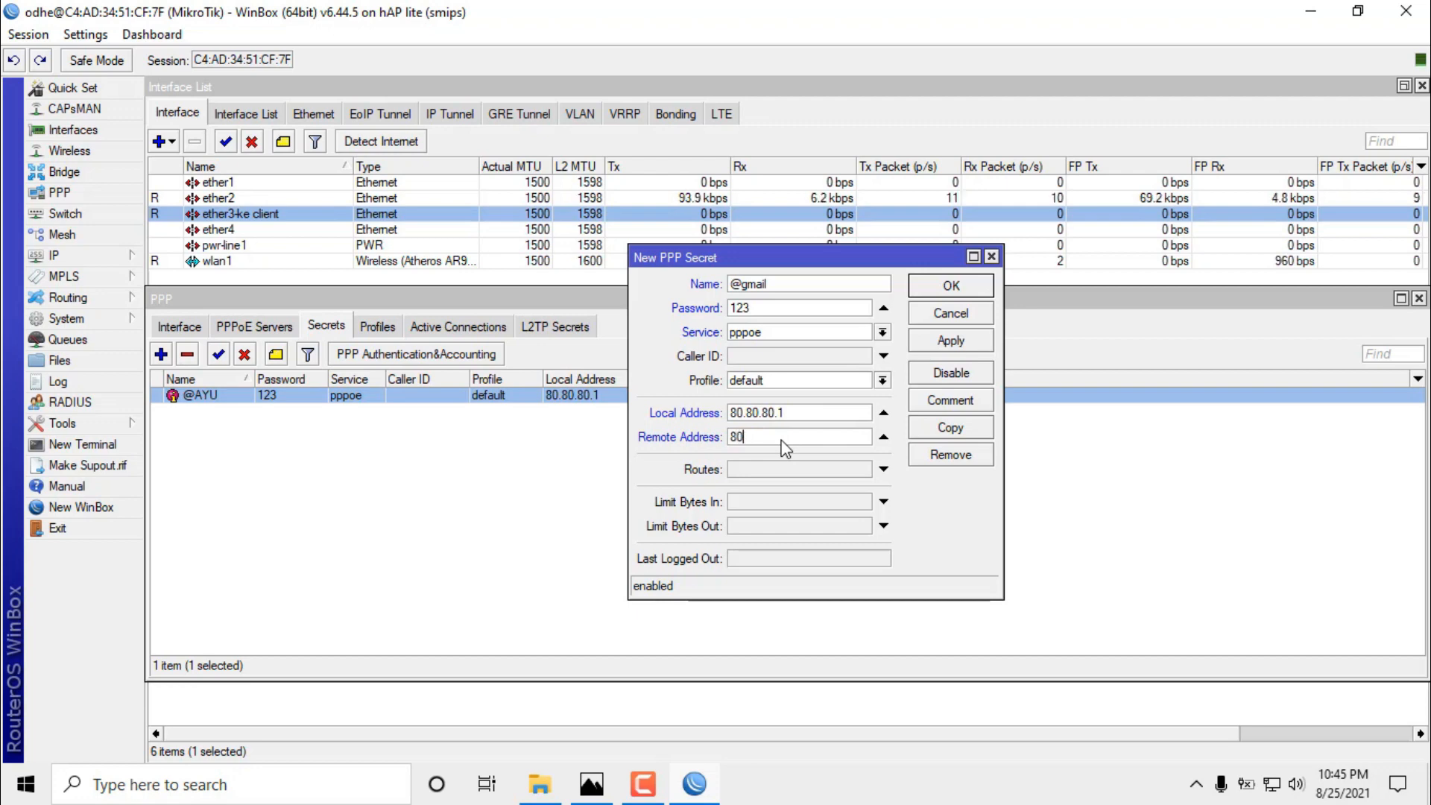
type(".80.80.101")
key("BackSpace")
type("2")
key("BackSpace")
type("5")
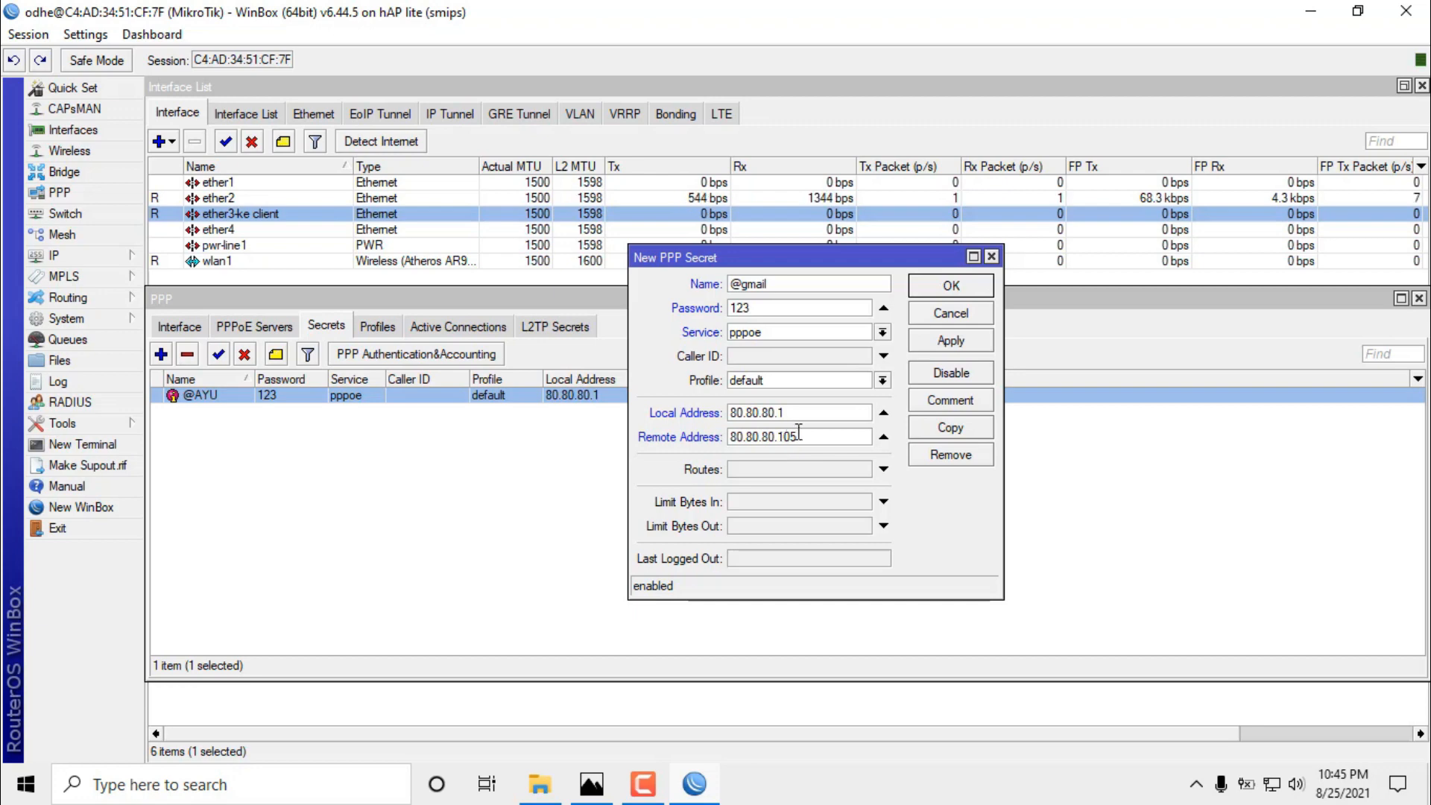
left_click(949, 343)
left_click(952, 289)
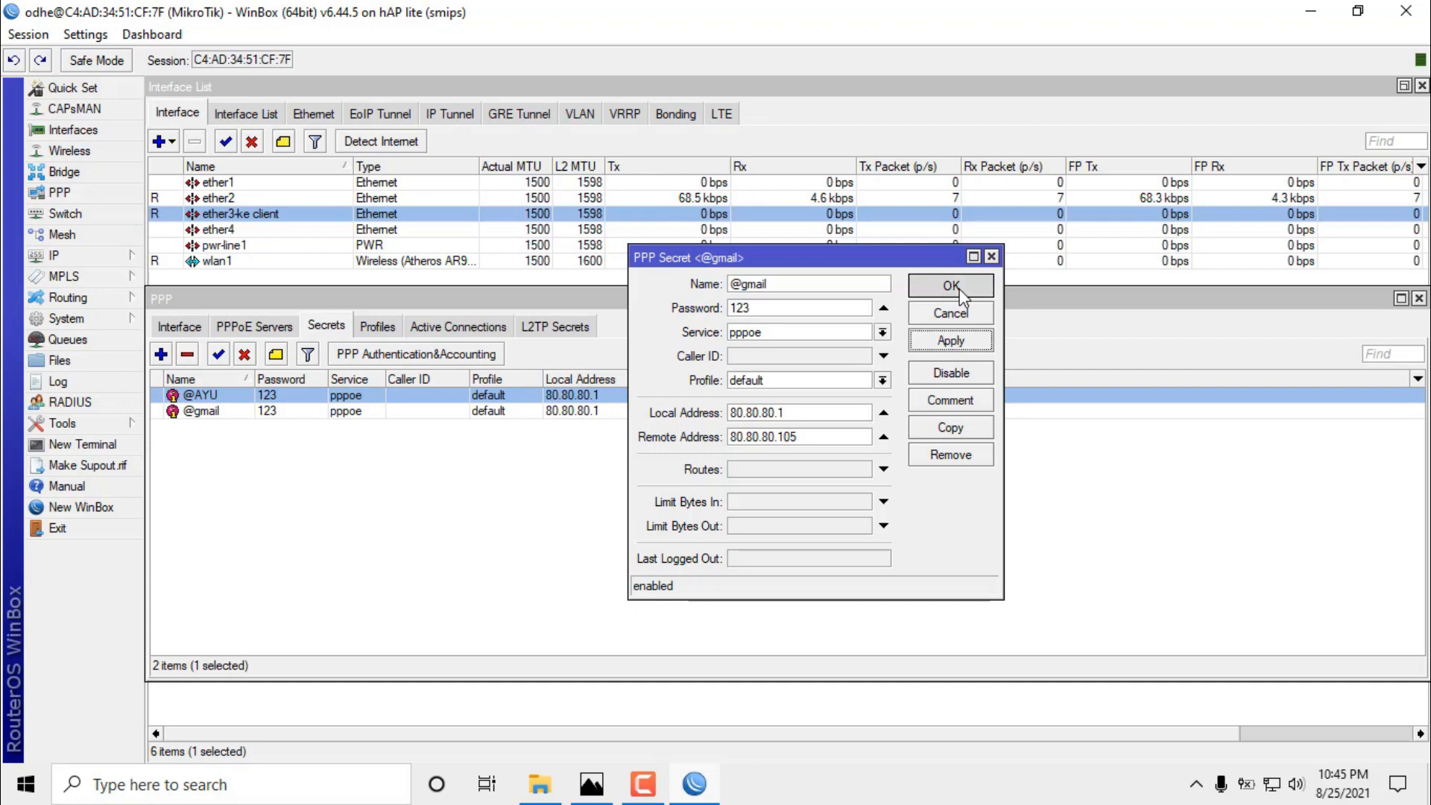
left_click(243, 548)
left_click(234, 395)
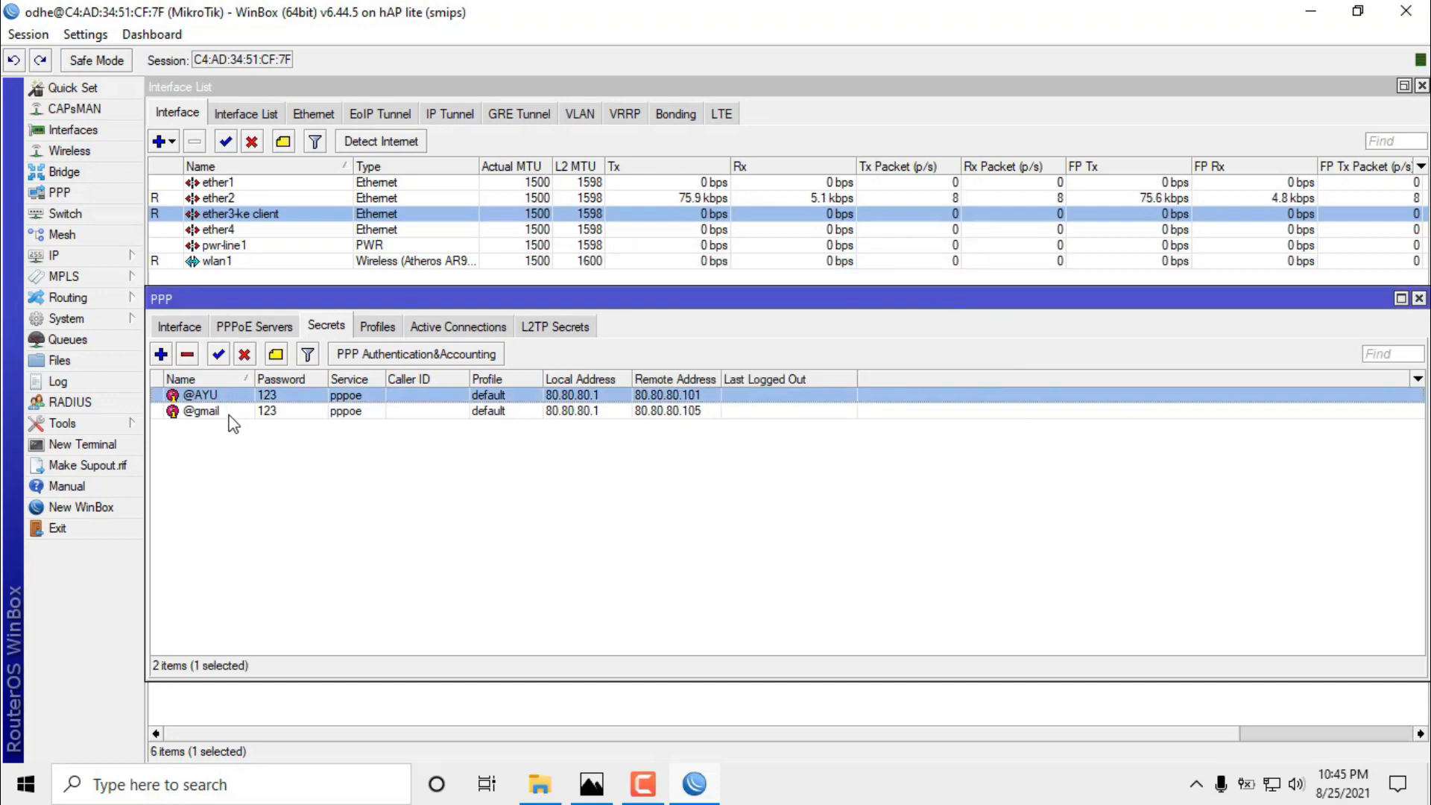
left_click(230, 415)
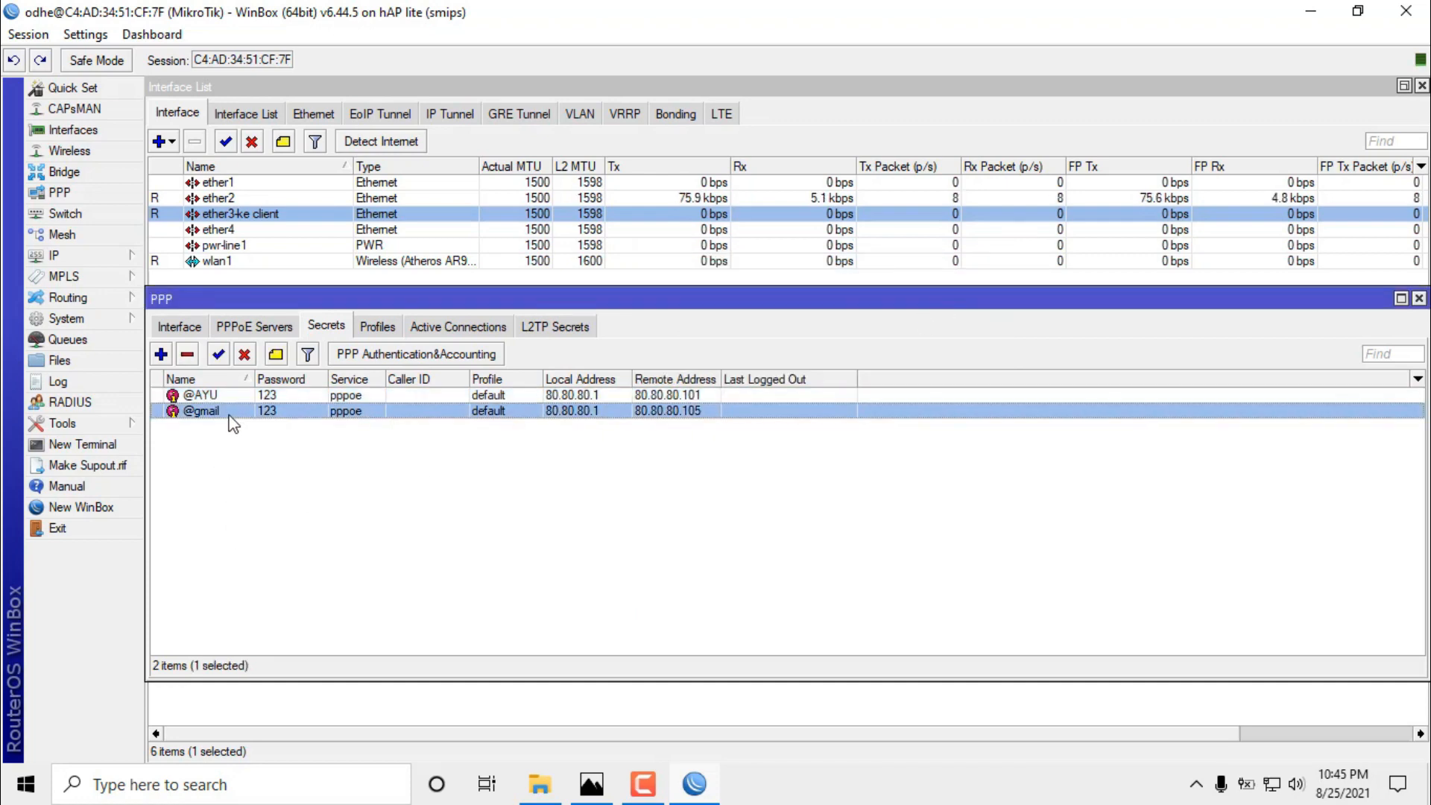
left_click(269, 397)
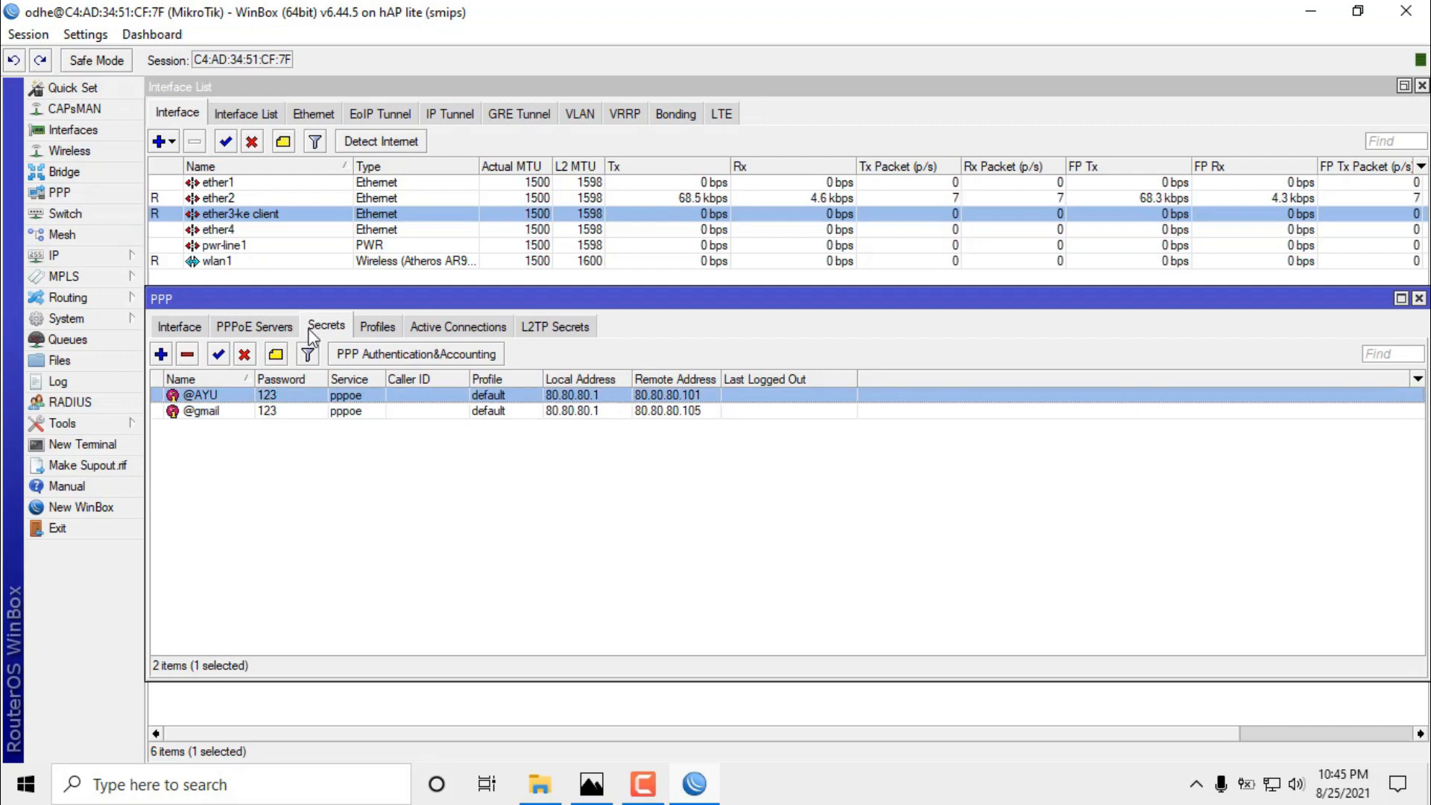
left_click(234, 411)
left_click(252, 397)
left_click_drag(338, 292, 357, 284)
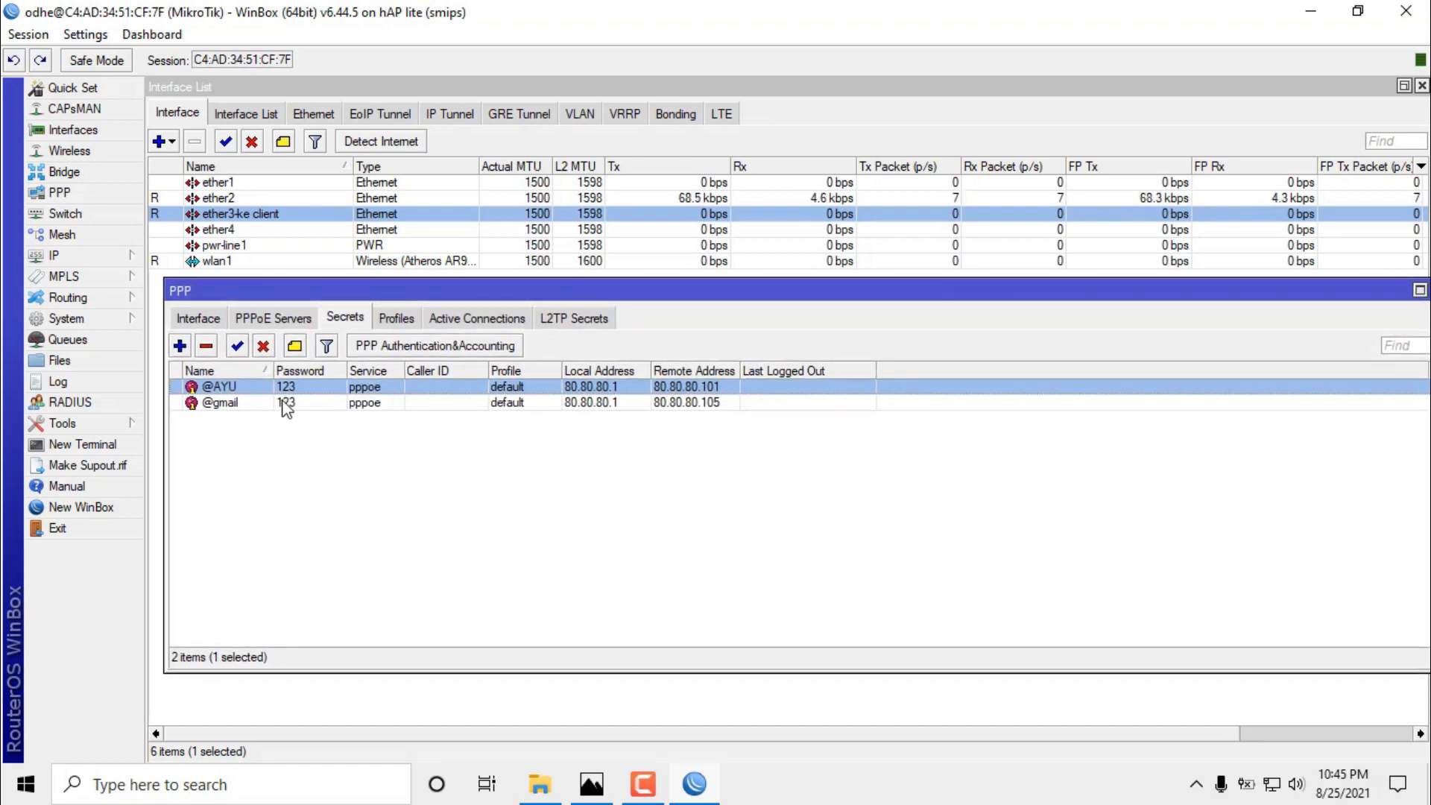
double_click(262, 387)
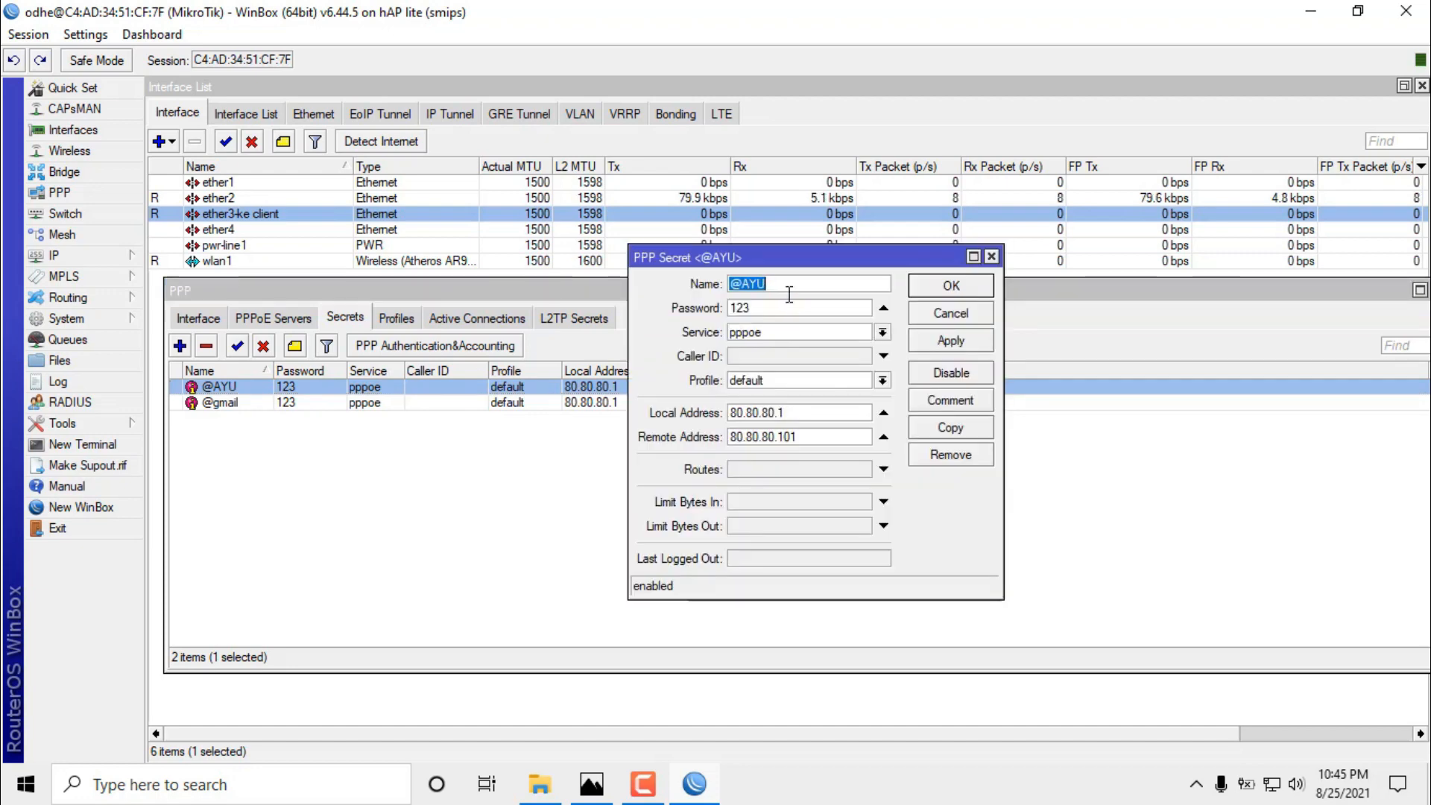
left_click_drag(775, 309, 711, 307)
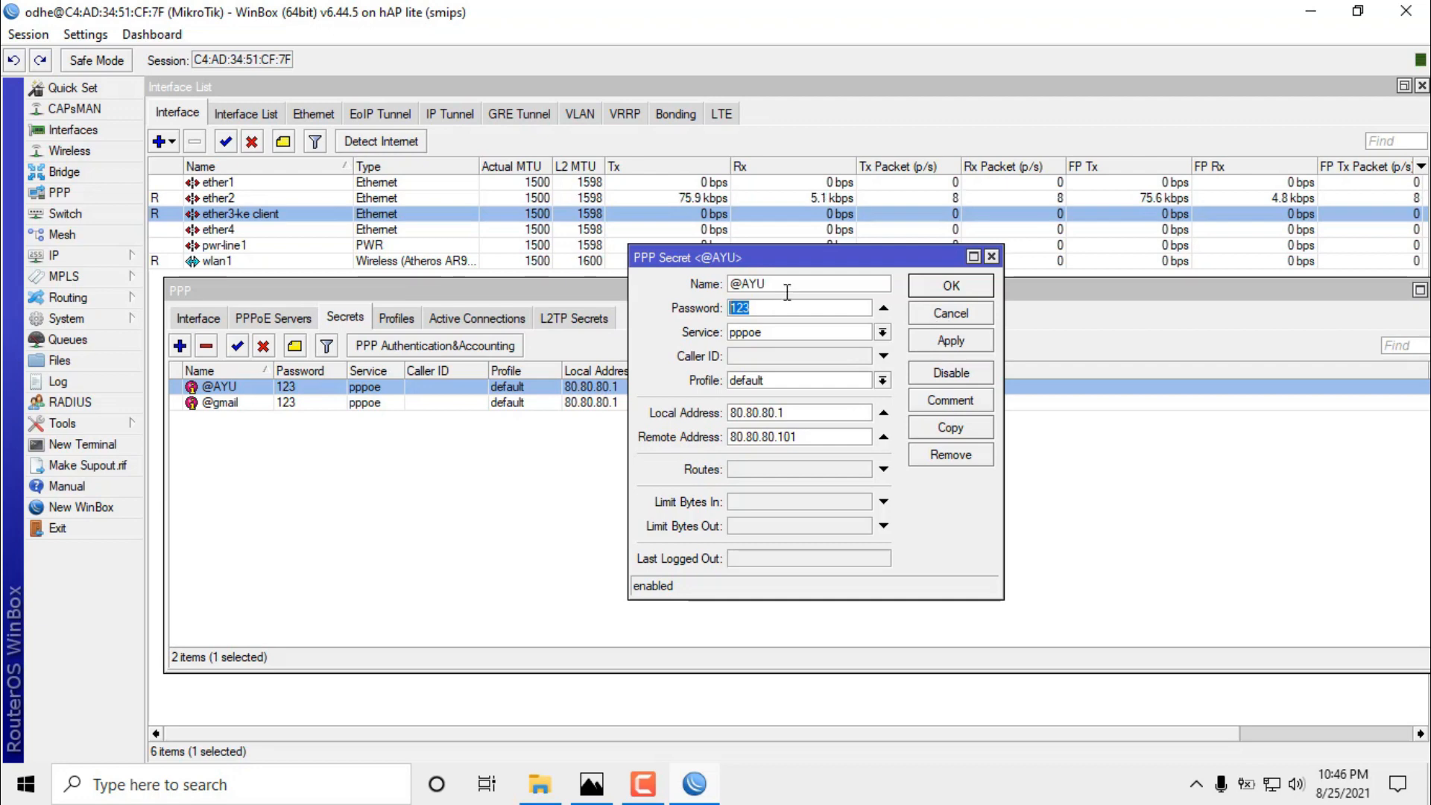
left_click(948, 313)
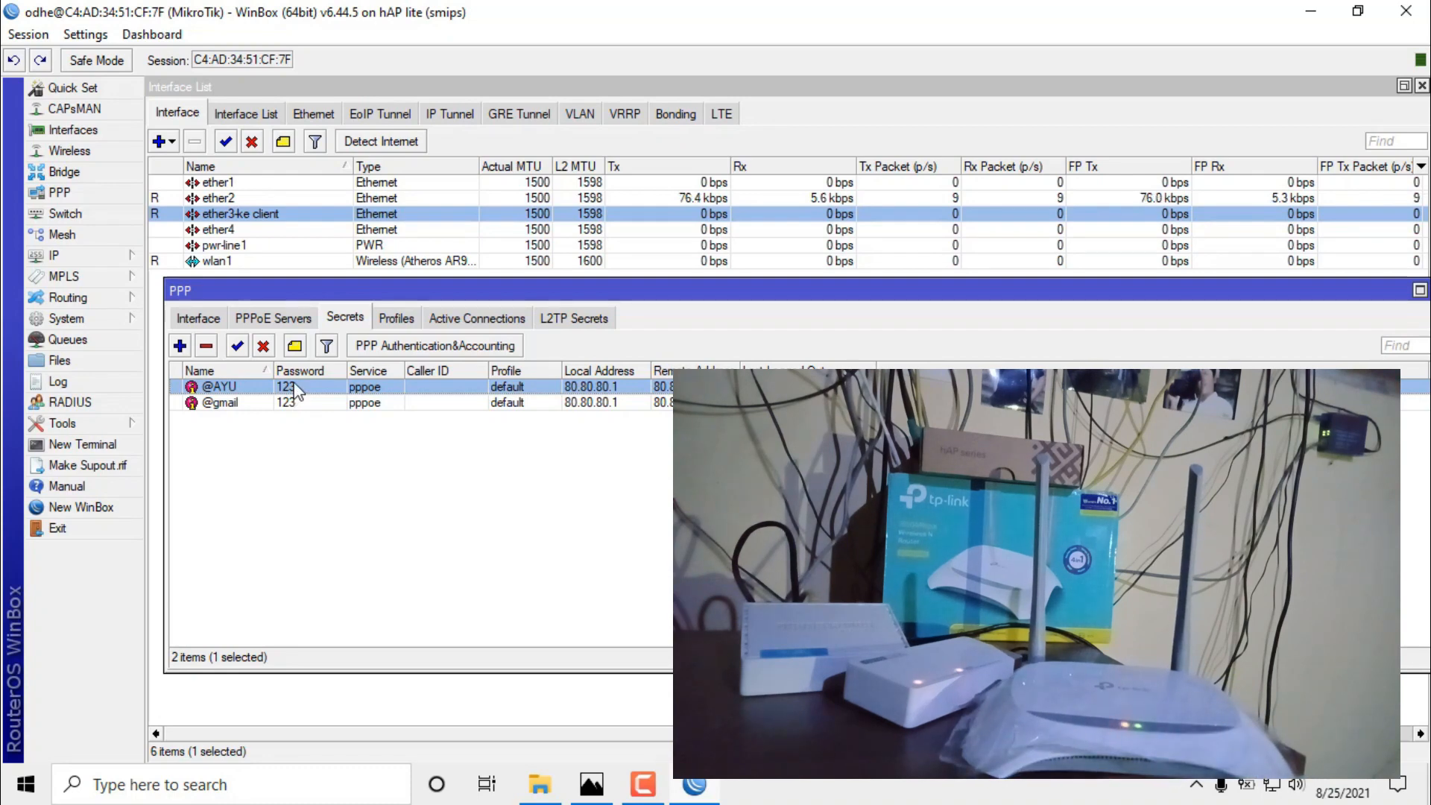
double_click(295, 387)
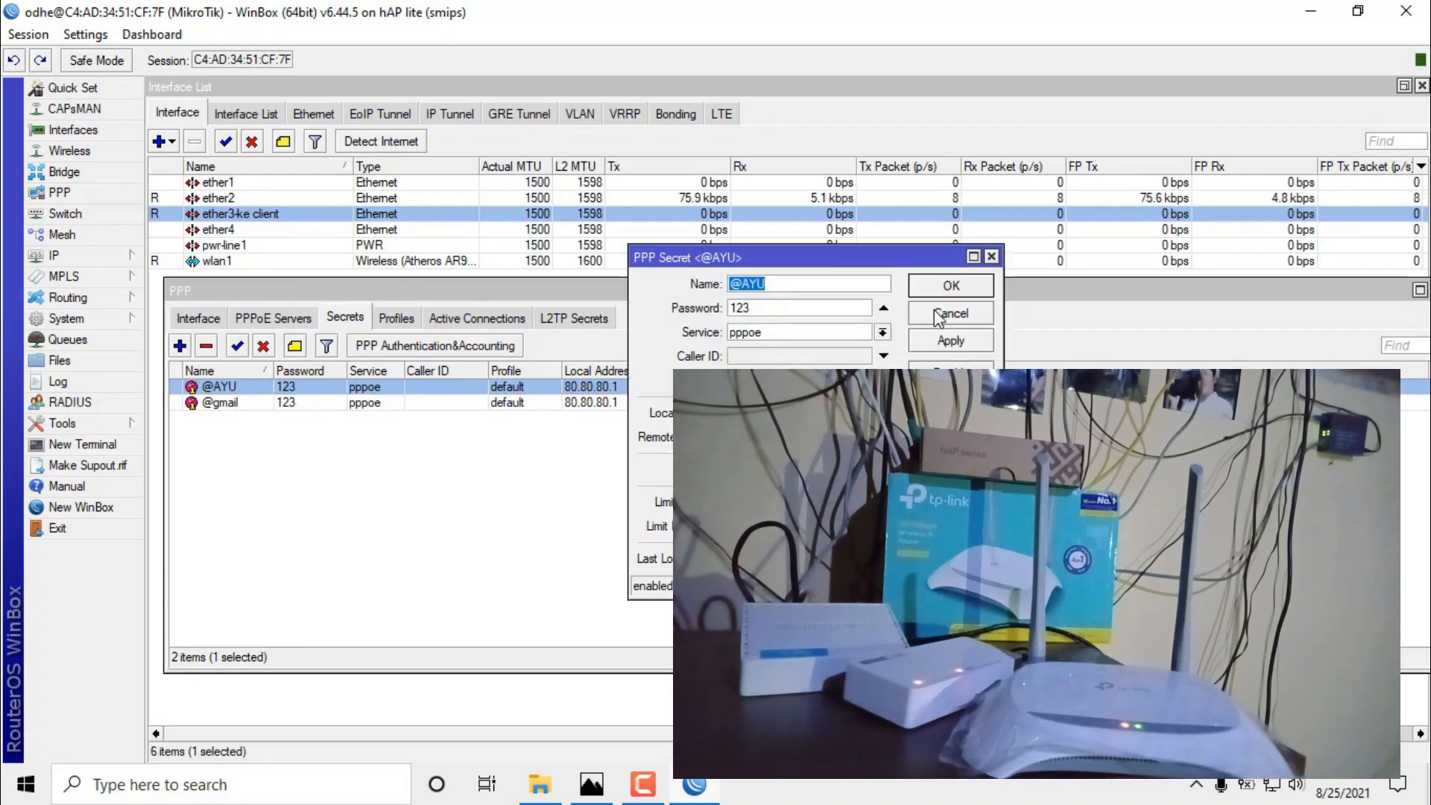
left_click(941, 314)
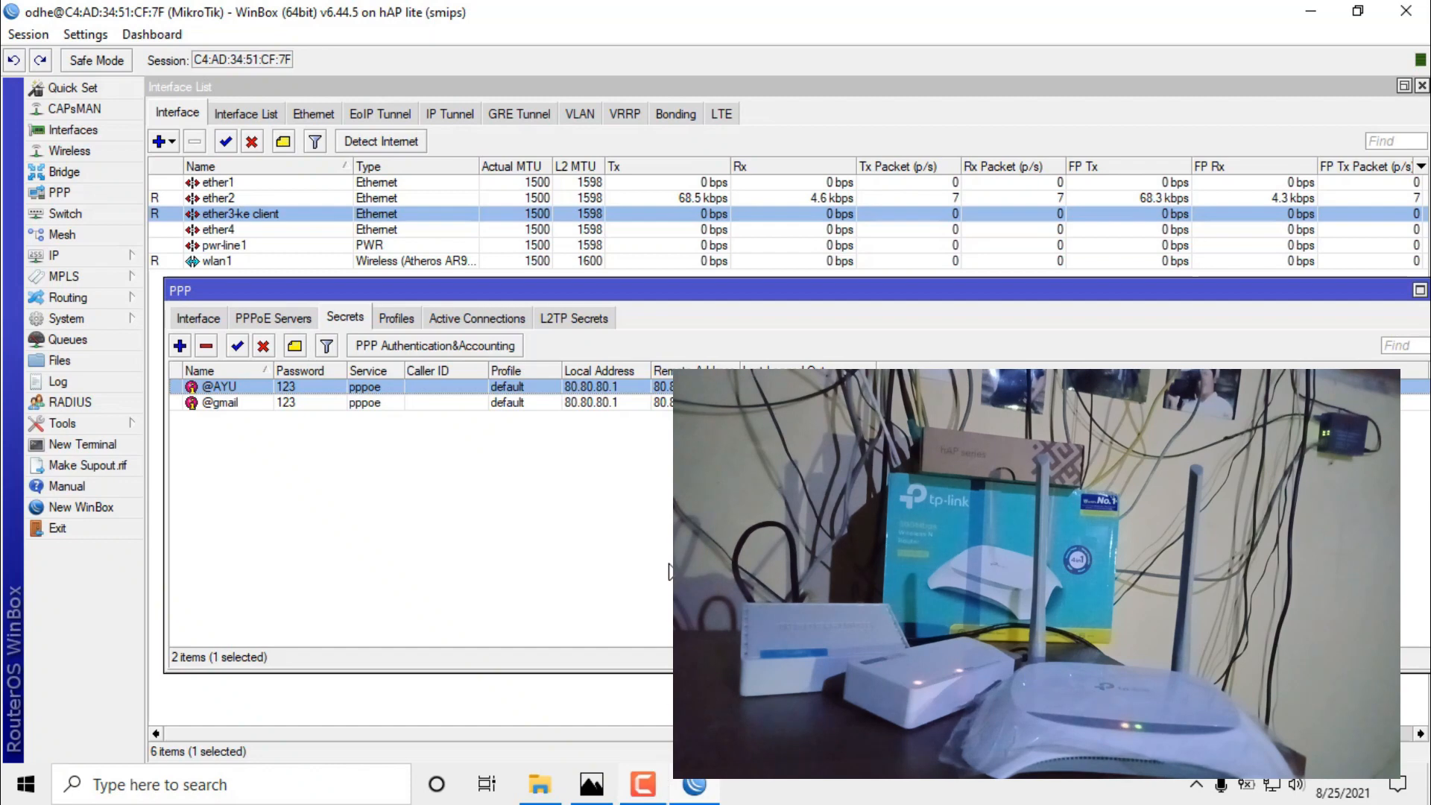
Clear the secret selection and connect the PC to the TP-Link_B606 Wi-Fi network.
left_click(689, 567)
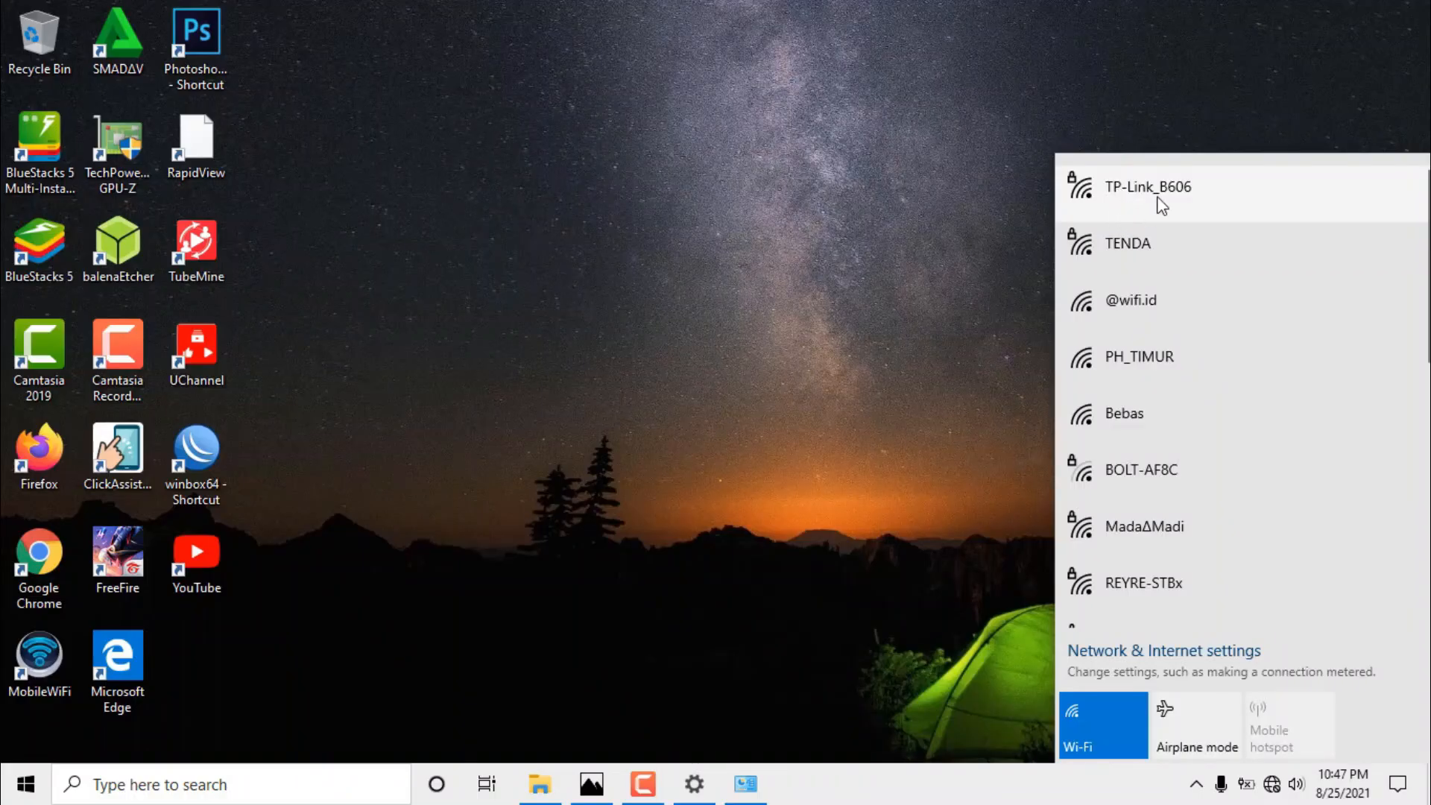
left_click(1159, 197)
left_click(1315, 289)
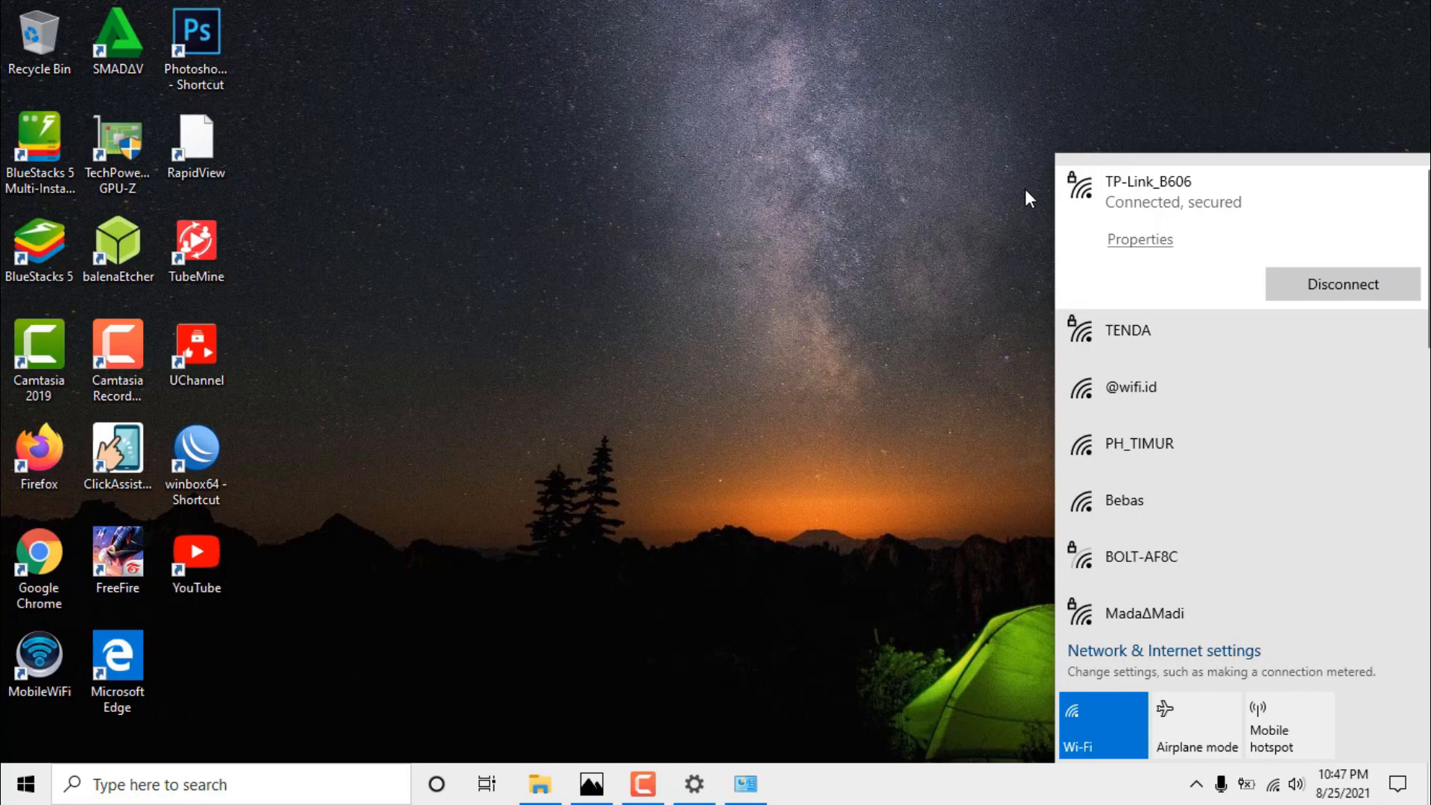
Launch Chrome and load the router login page at 192.168.0.1.
left_click(824, 208)
double_click(41, 557)
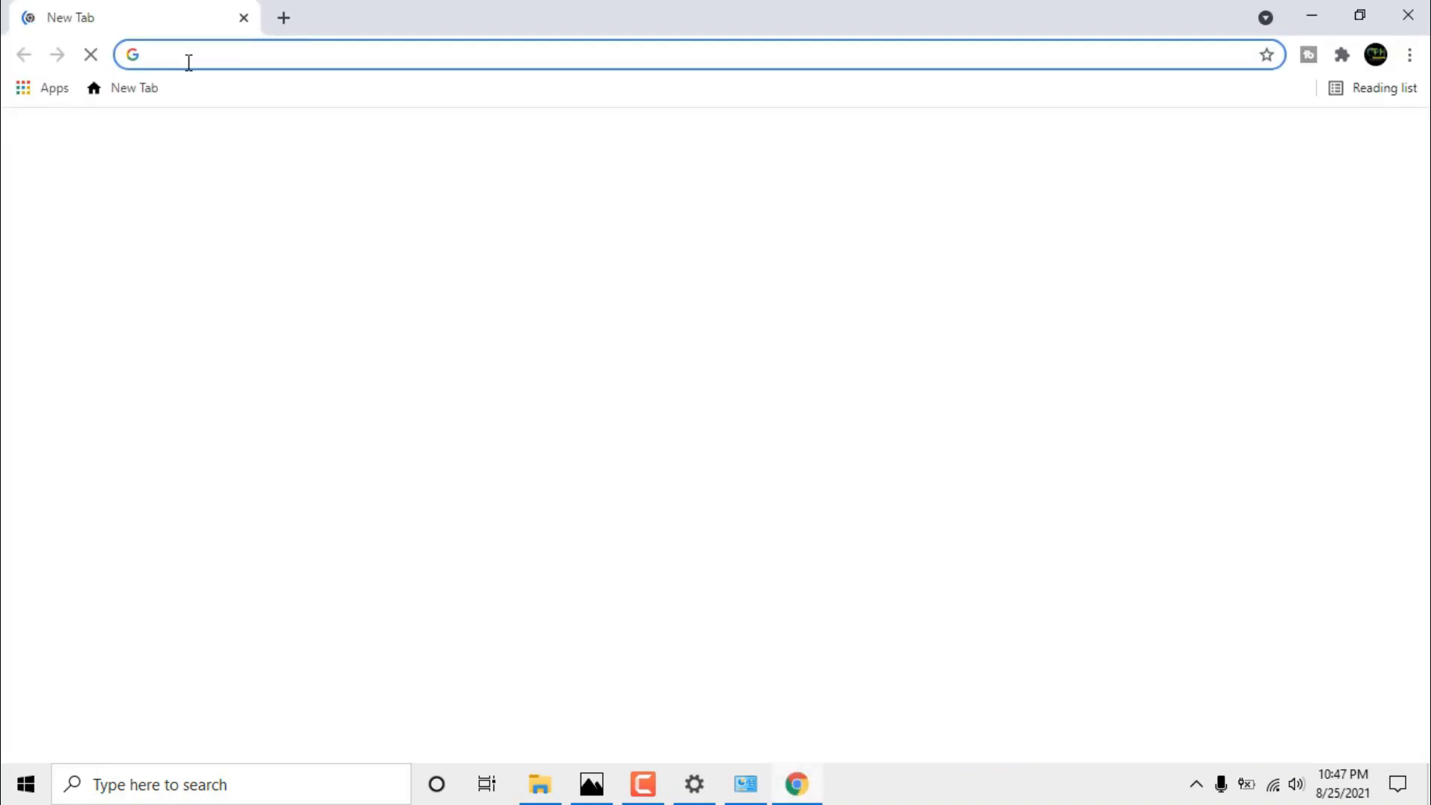
left_click(189, 62)
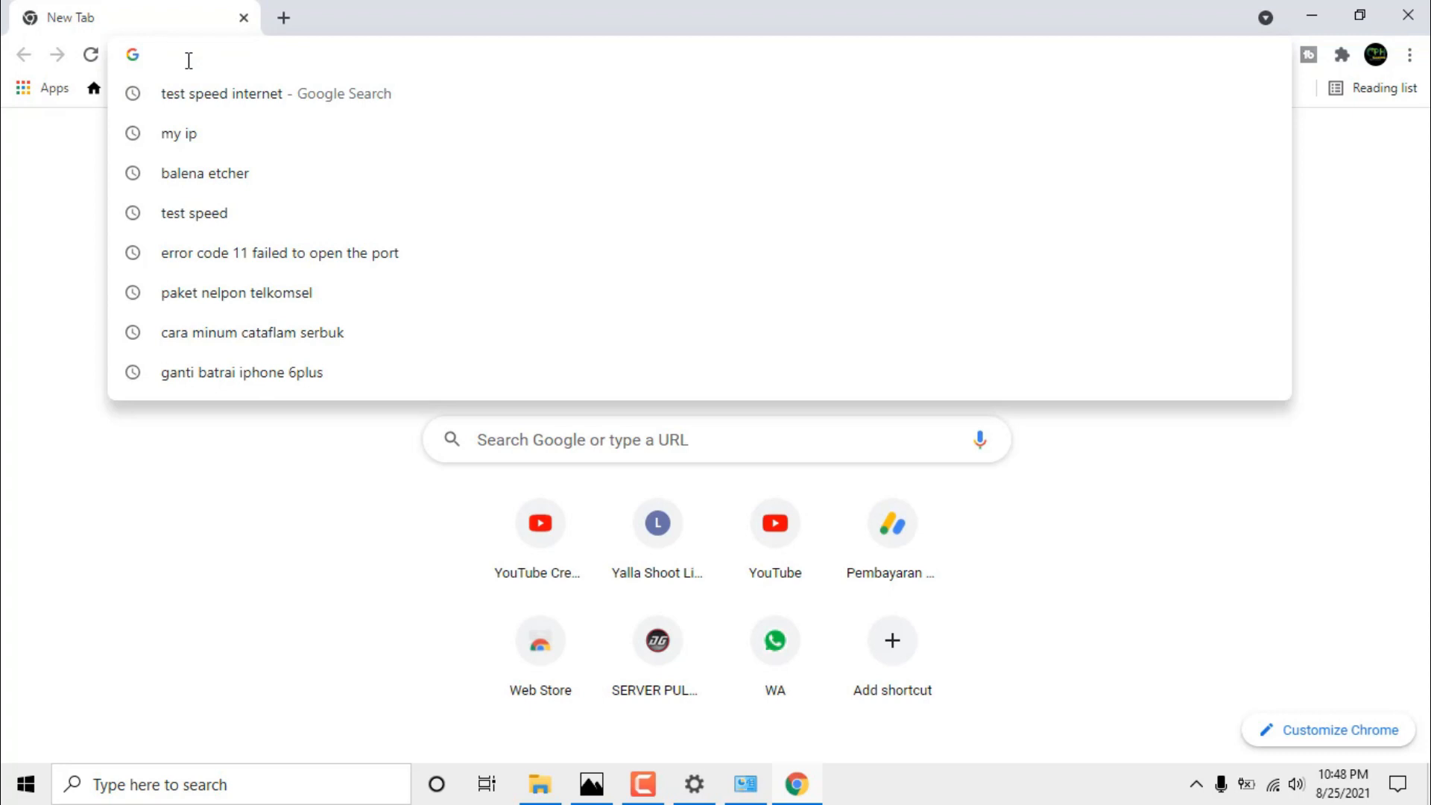
type("192")
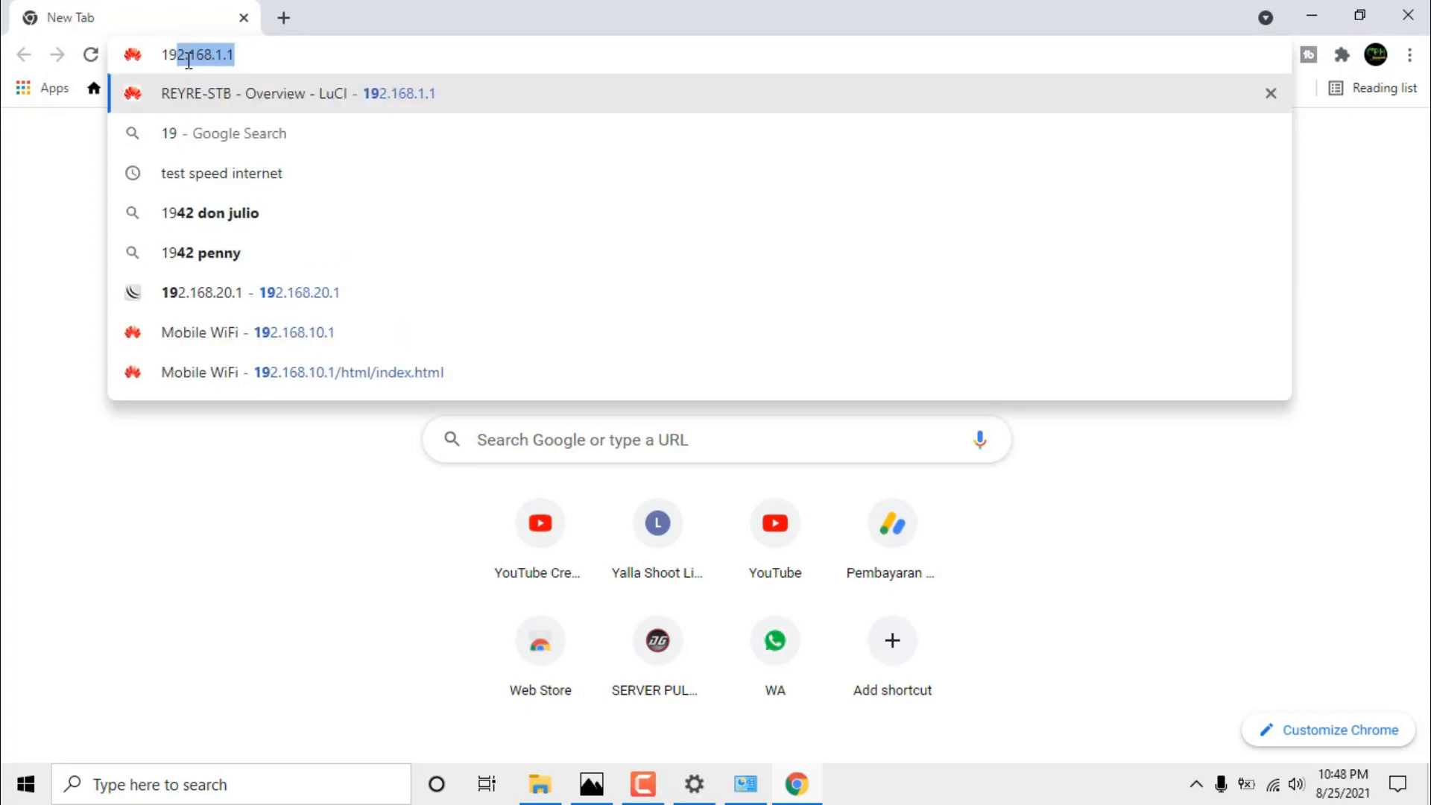
type(".16")
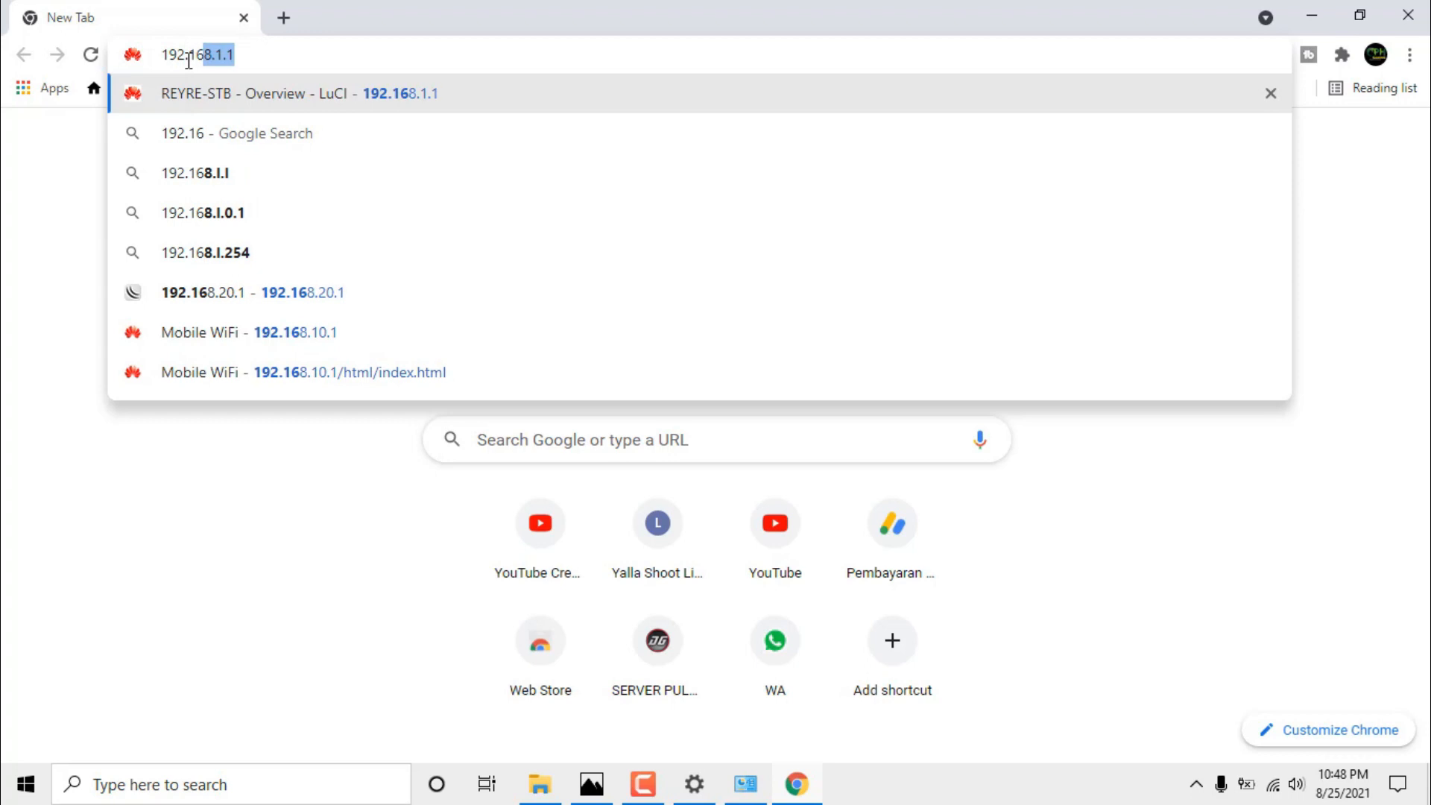
type("8.0.1")
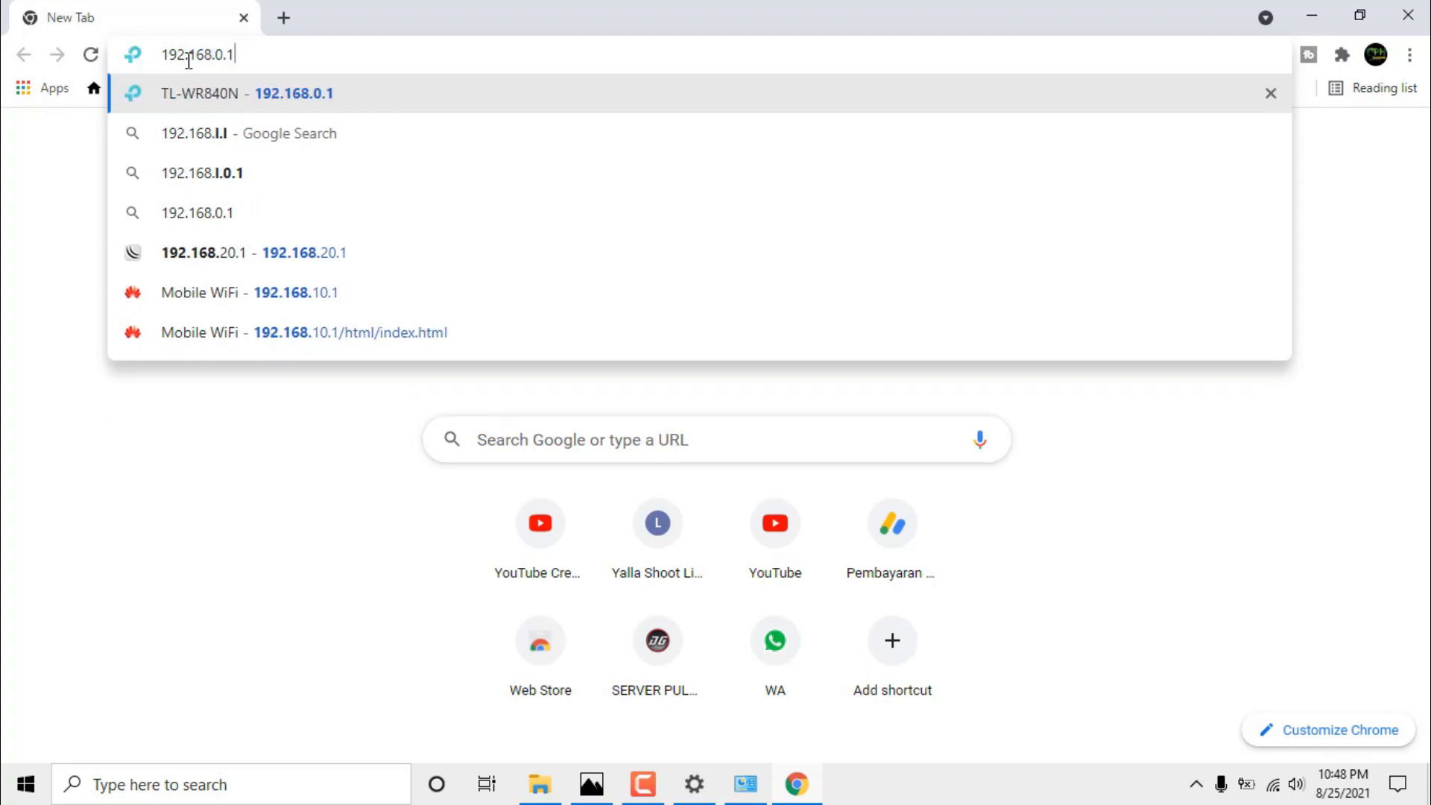
key("Return")
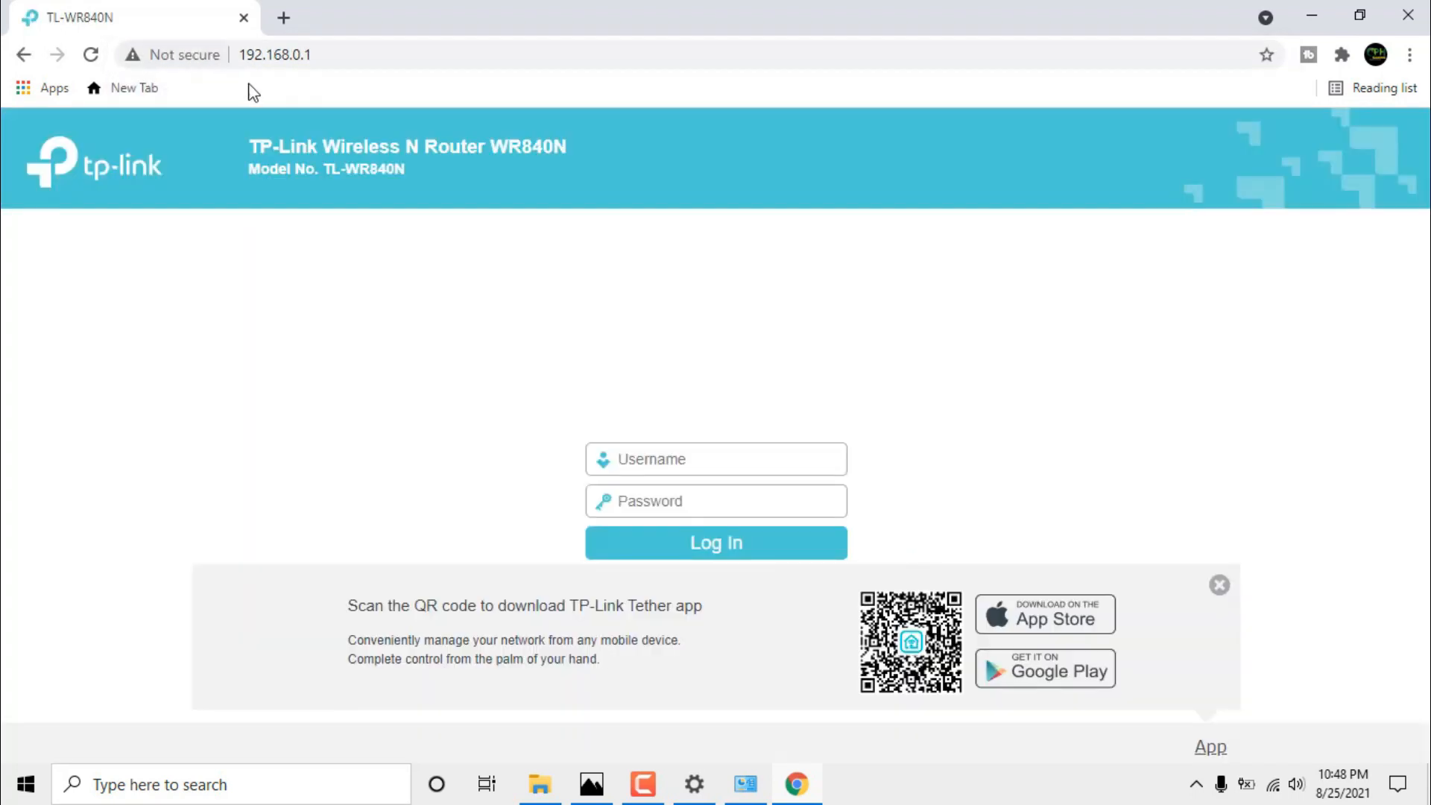
Log in to the router with the admin username and router password.
left_click(715, 450)
type("admin")
key("Tab")
type("admin")
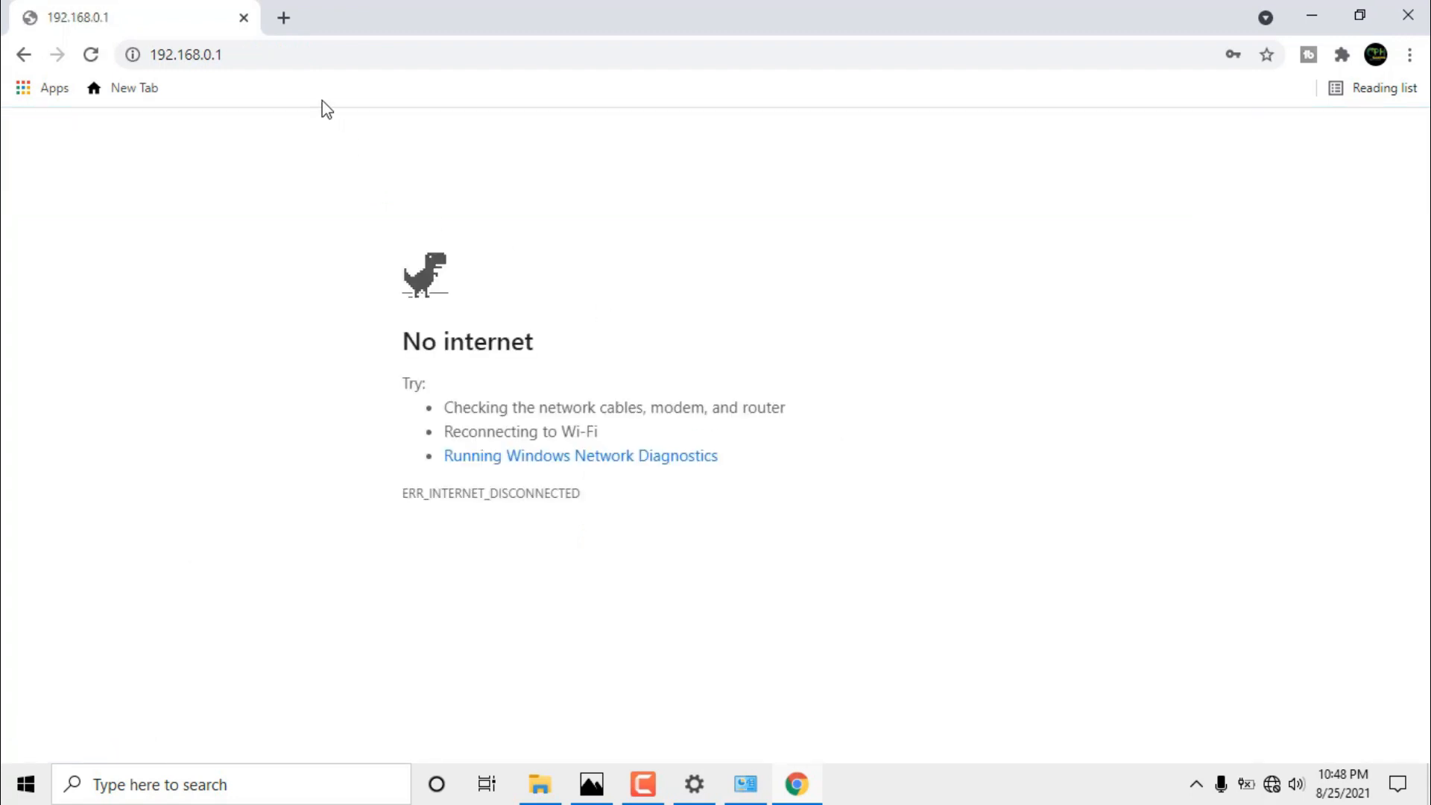
Reconnect to the TP-Link_B606 Wi-Fi and reload the router admin page.
left_click(91, 55)
left_click(1273, 784)
left_click(1249, 197)
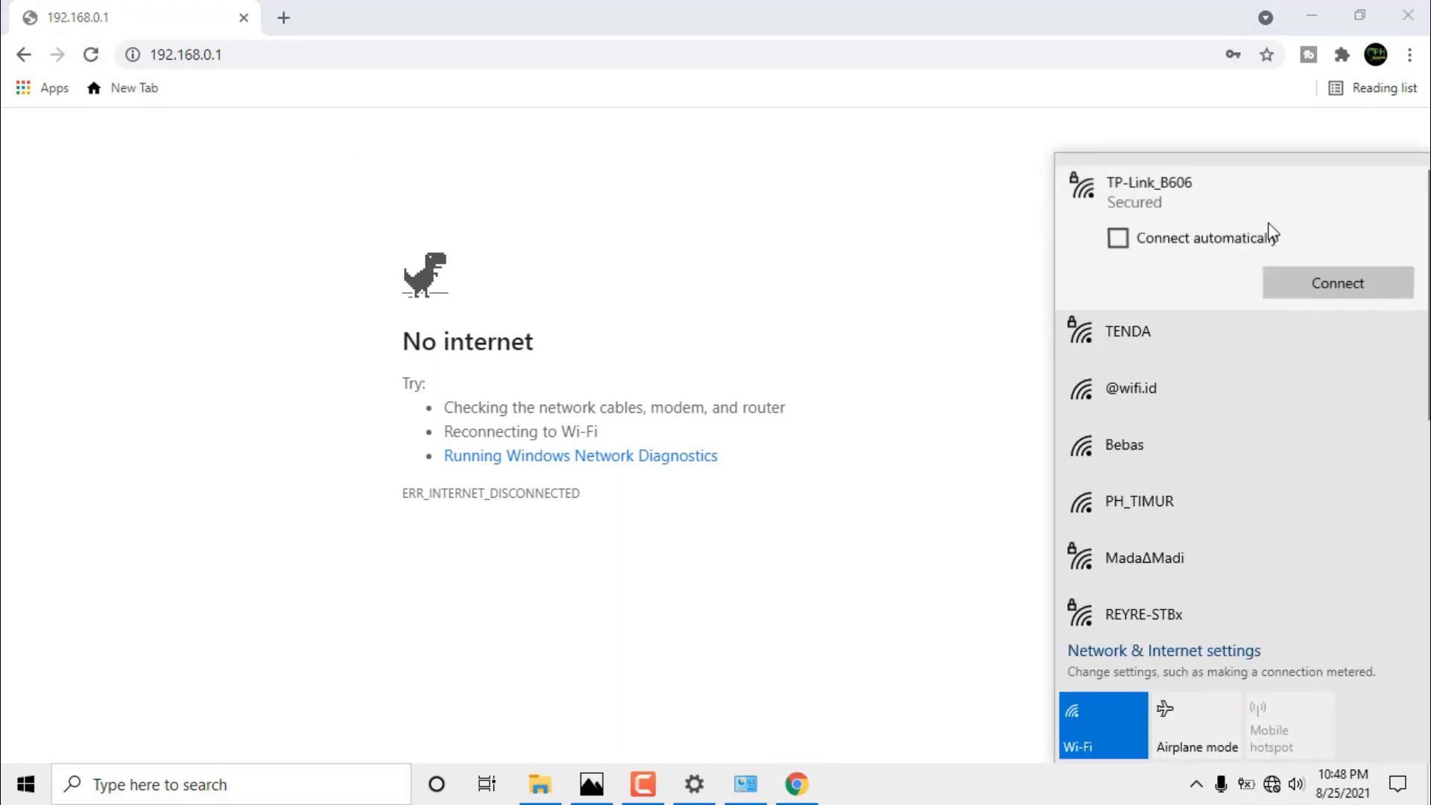
left_click(1328, 279)
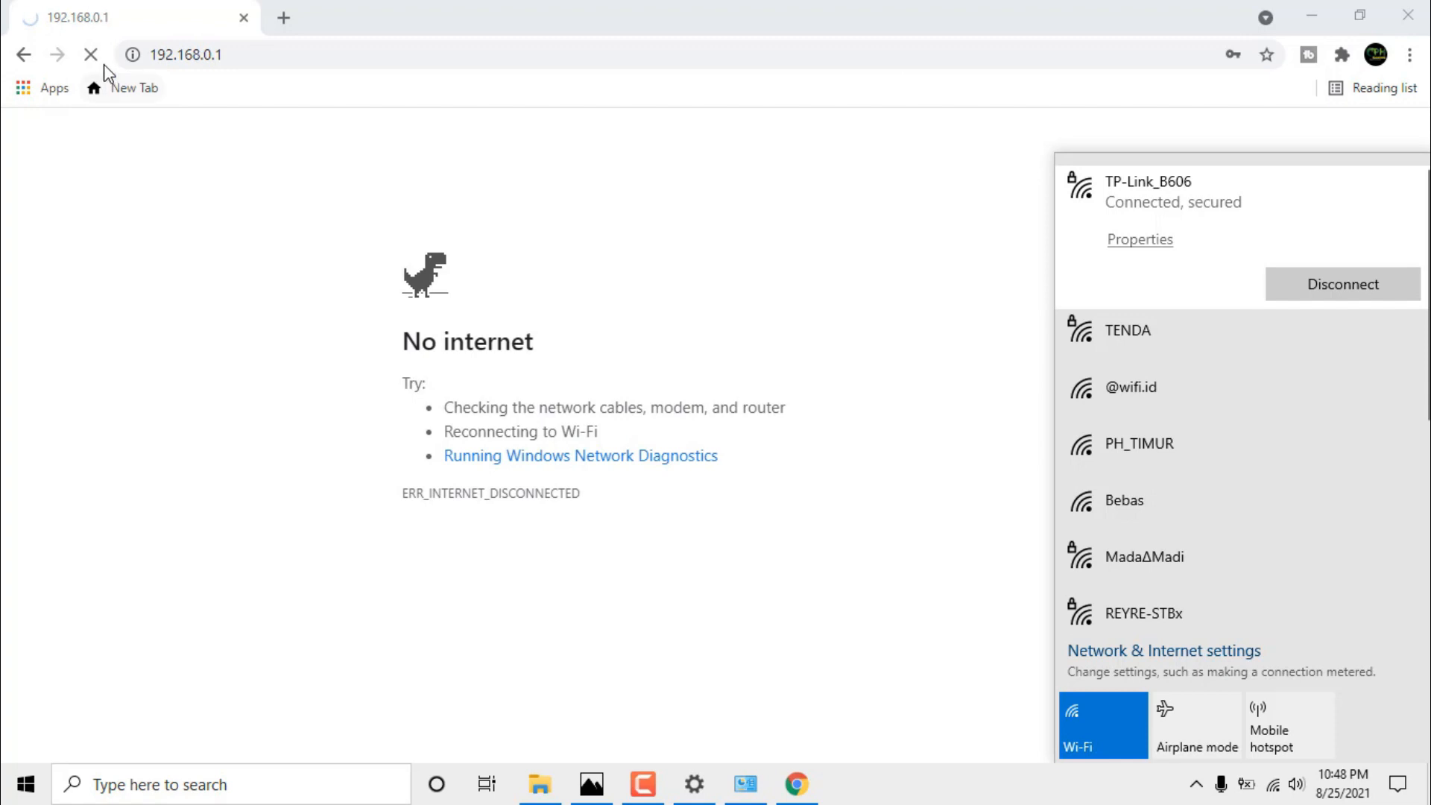
left_click(117, 207)
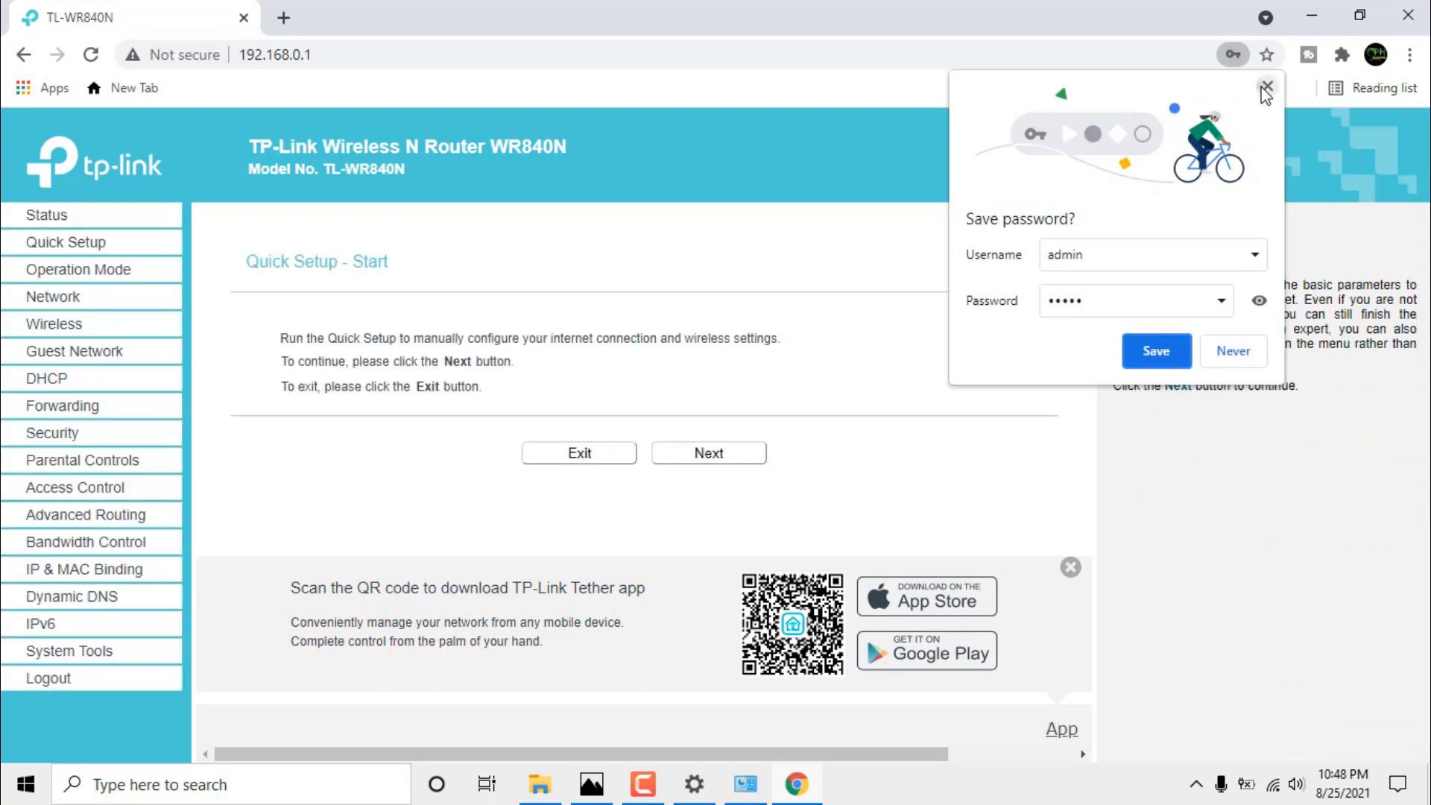
Start Quick Setup, keep Wireless Router mode, and select PPPoE/Russia PPPoE as the WAN type.
left_click(1267, 87)
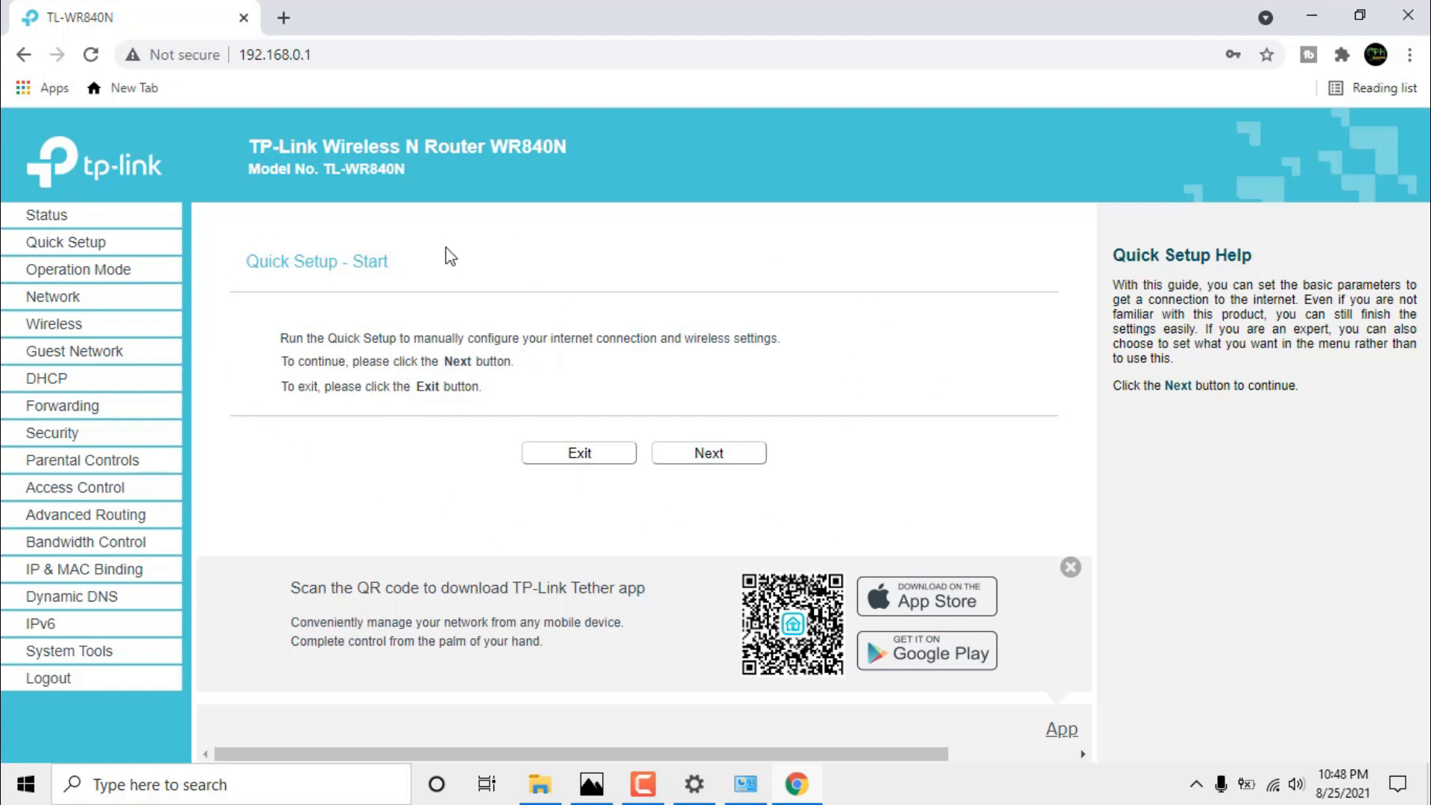
left_click(696, 458)
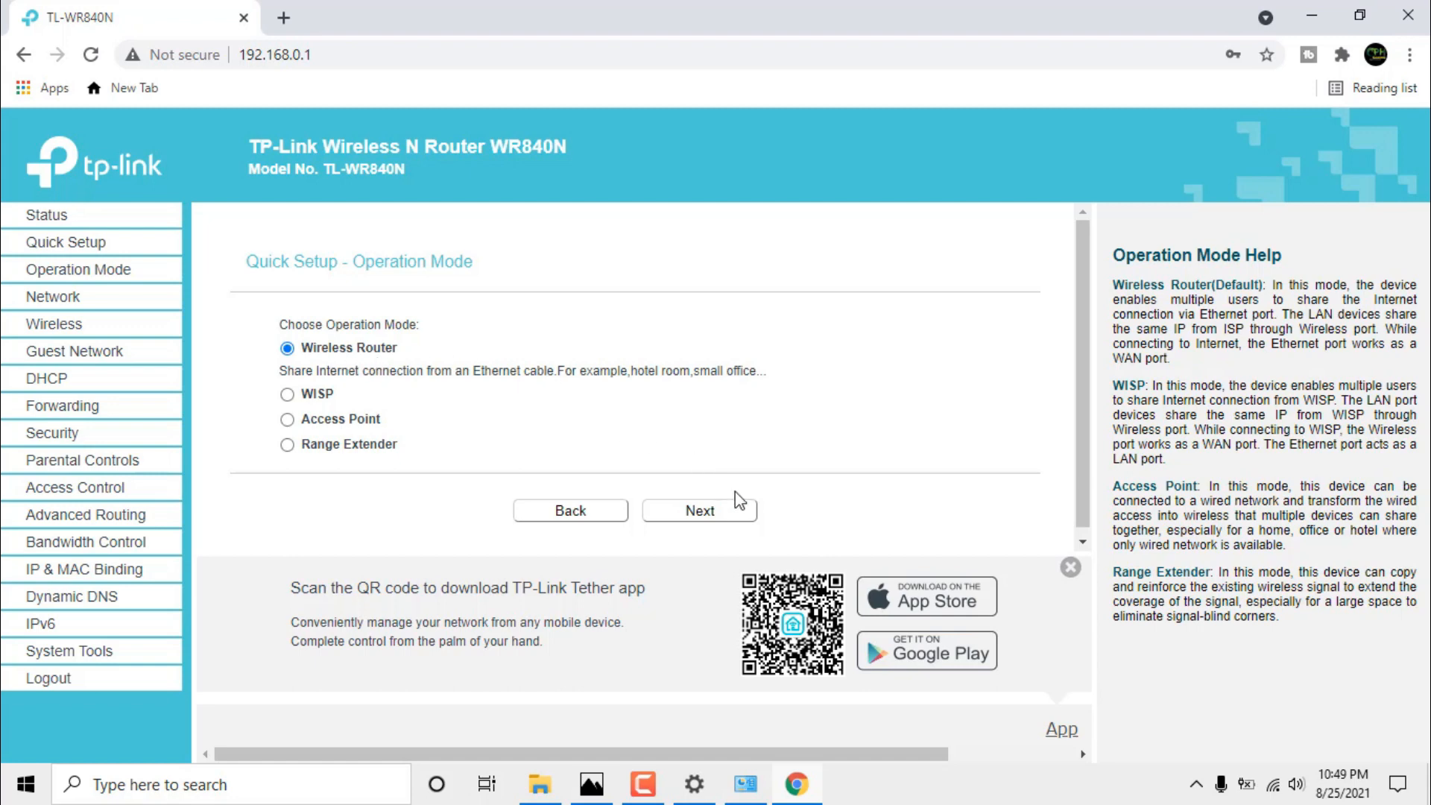
left_click(736, 515)
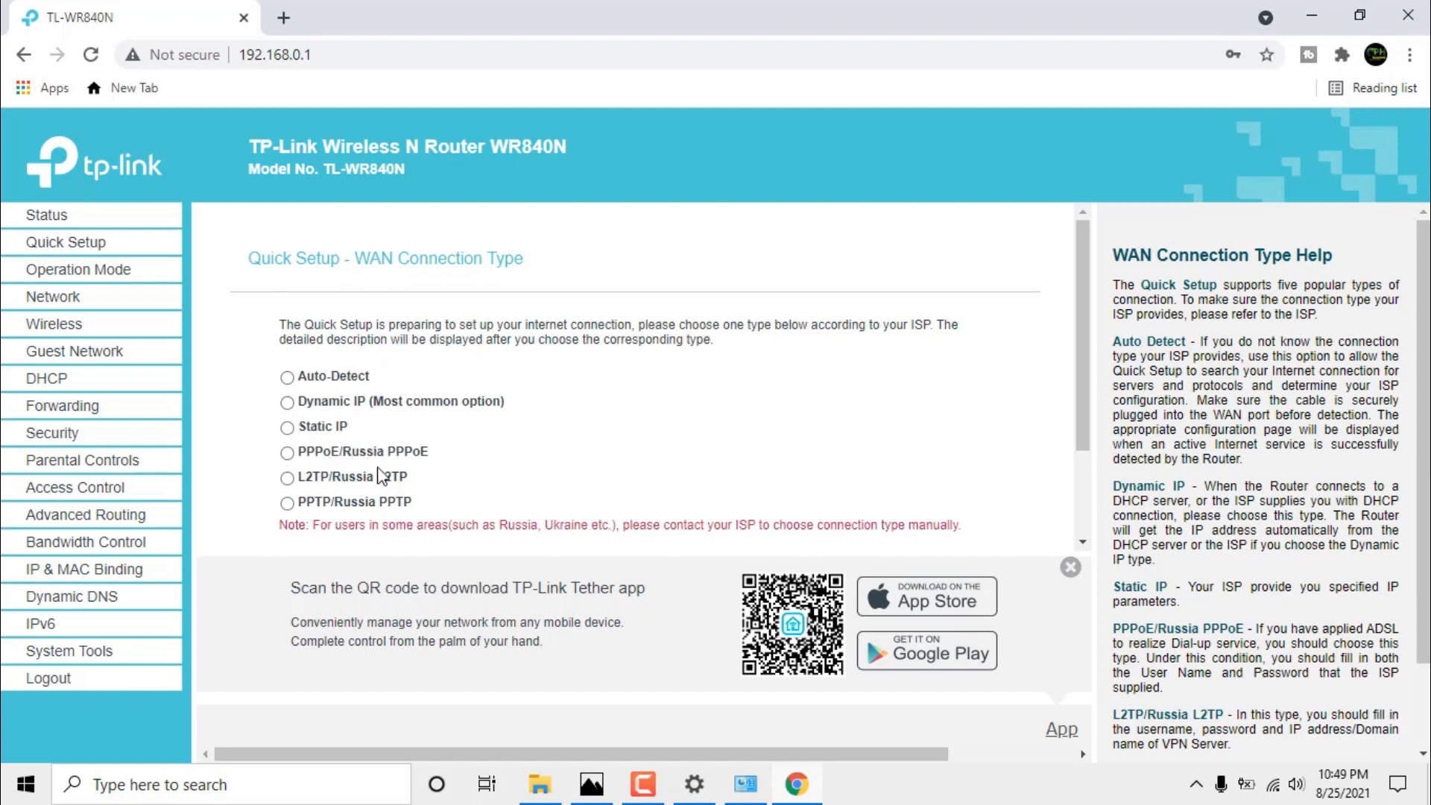
left_click(288, 455)
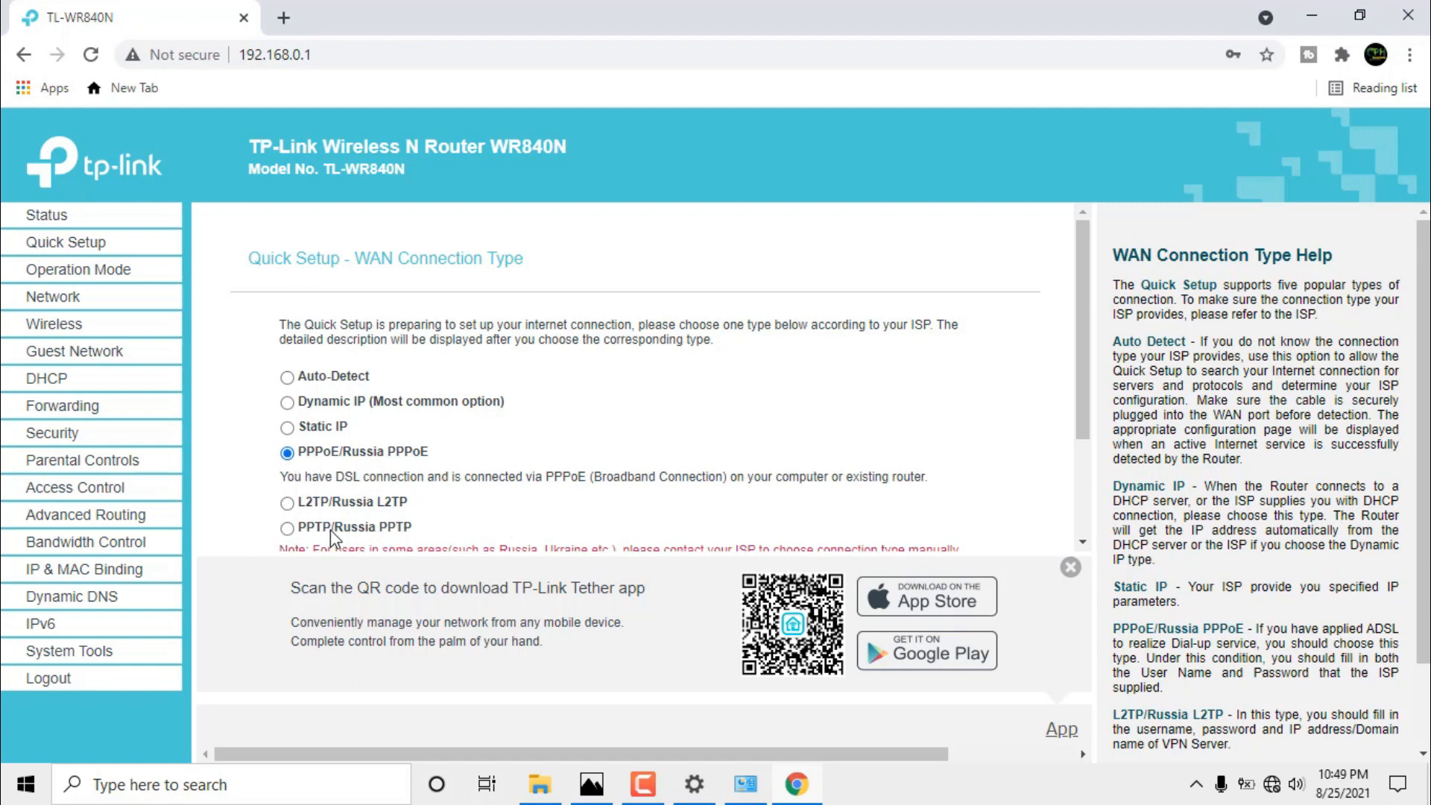
scroll(980, 451, "down", 2)
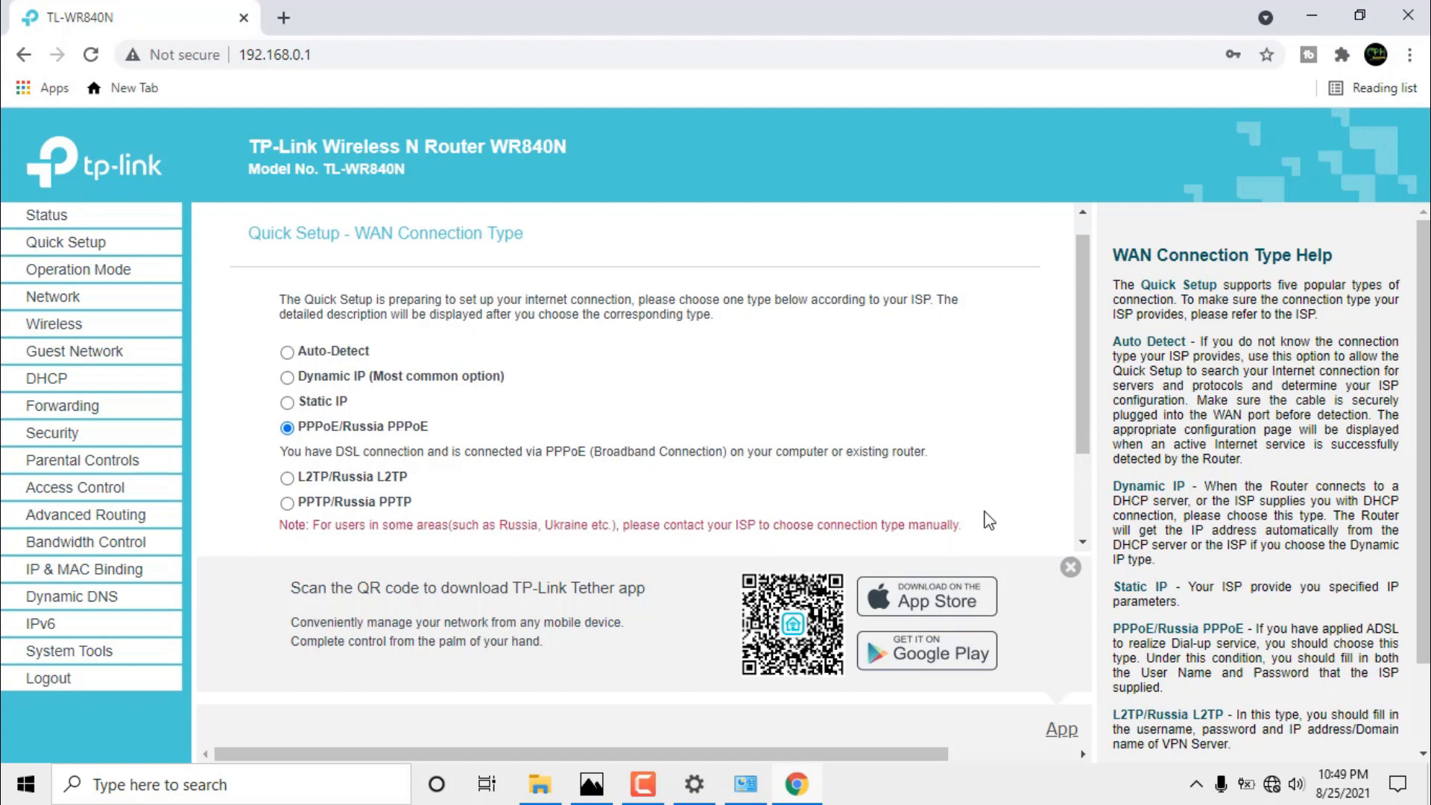
left_click(724, 506)
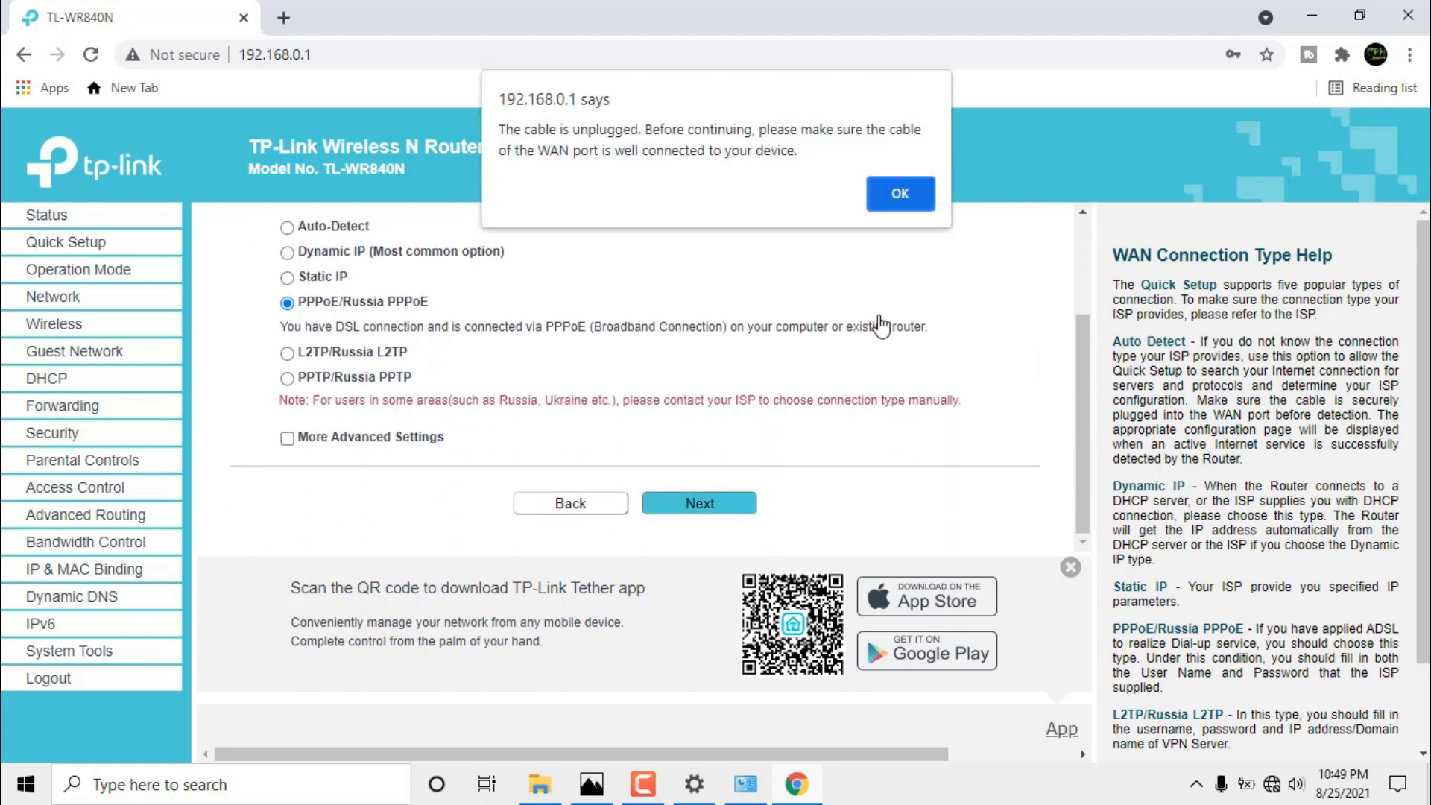
Acknowledge the unplugged WAN cable warning and continue to the PPPoE account form.
left_click(898, 195)
scroll(767, 358, "up", 2)
scroll(744, 383, "down", 1)
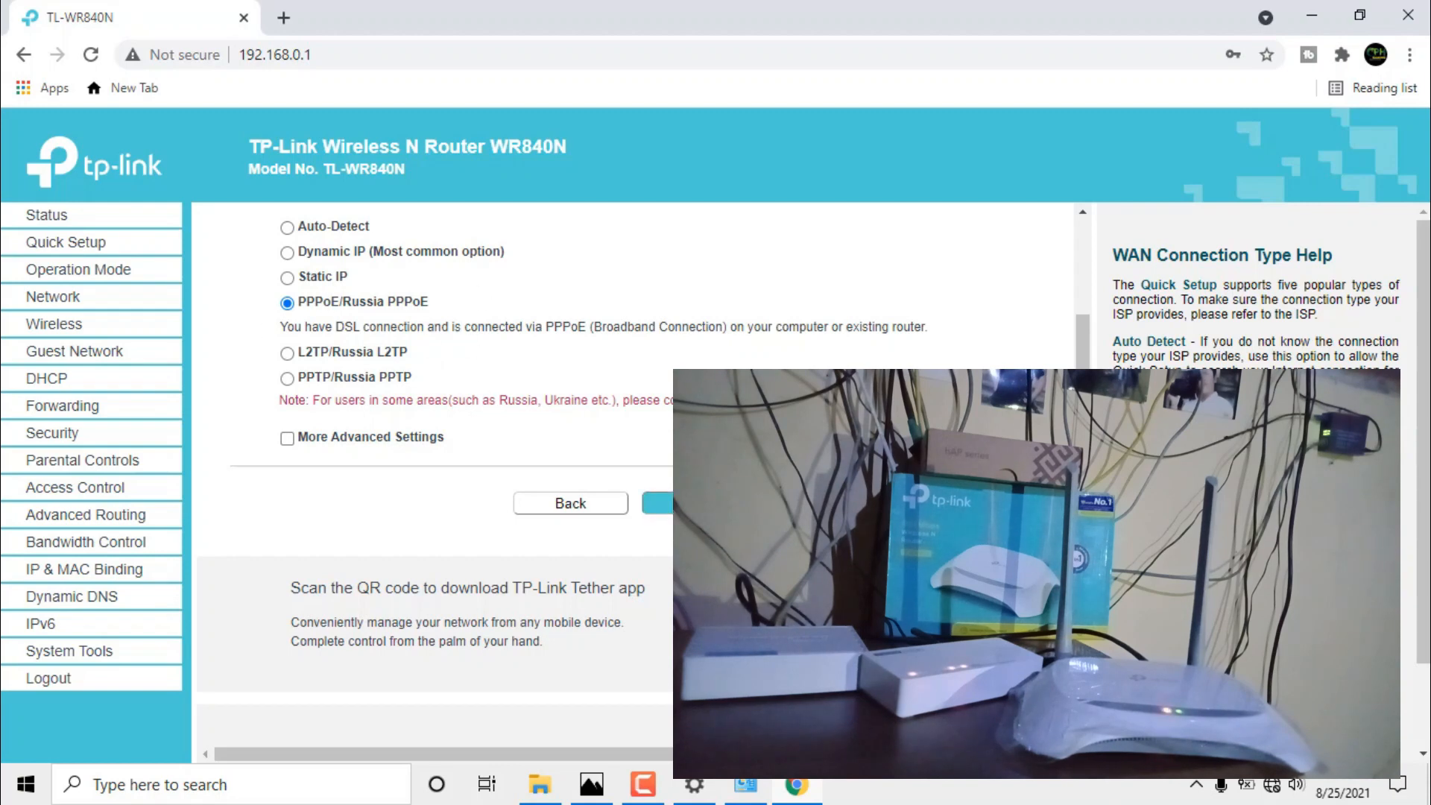
left_click(656, 503)
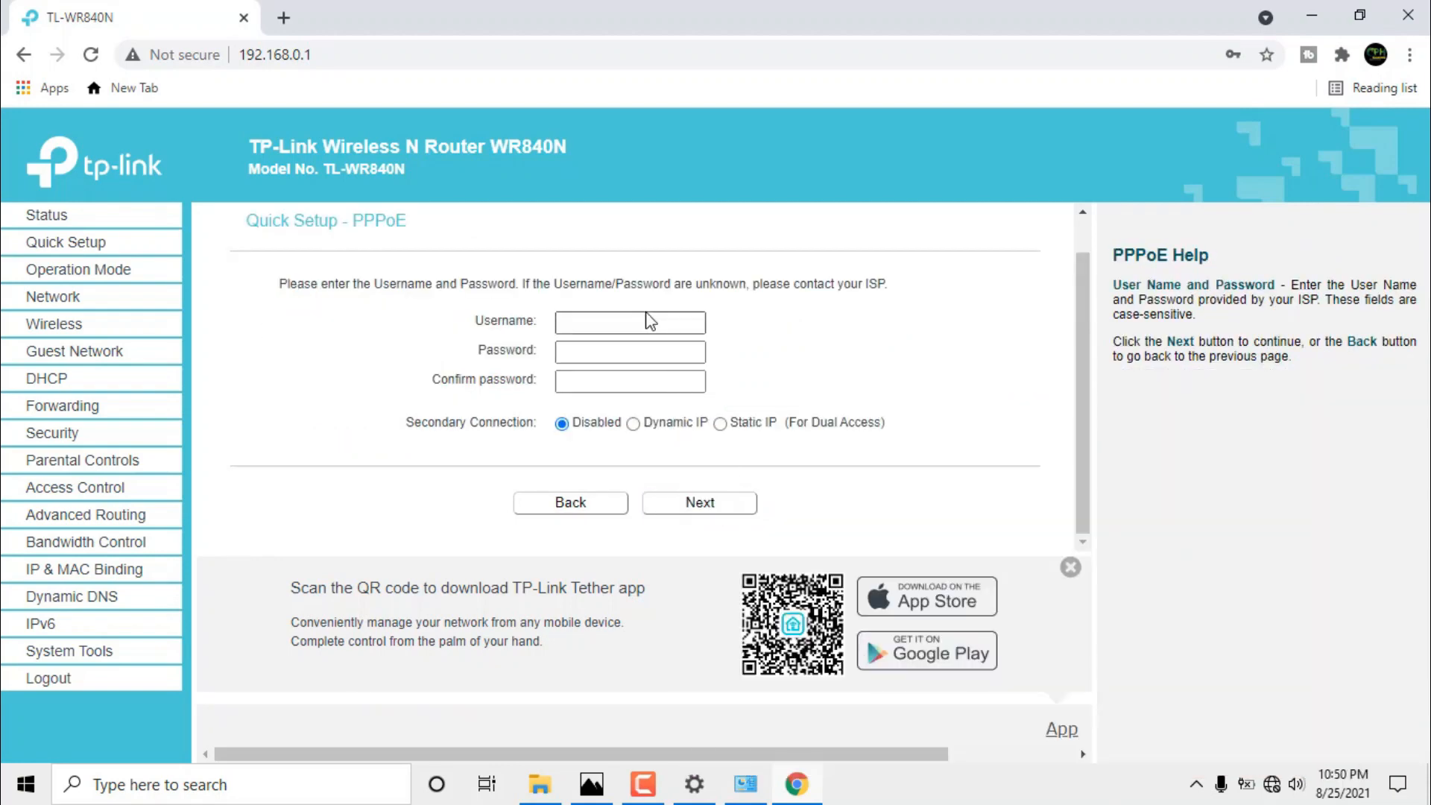
Enter the PPPoE username, password and password confirmation, then continue to the Wireless step.
left_click(647, 319)
left_click(639, 353)
left_click(636, 320)
type("@AYU")
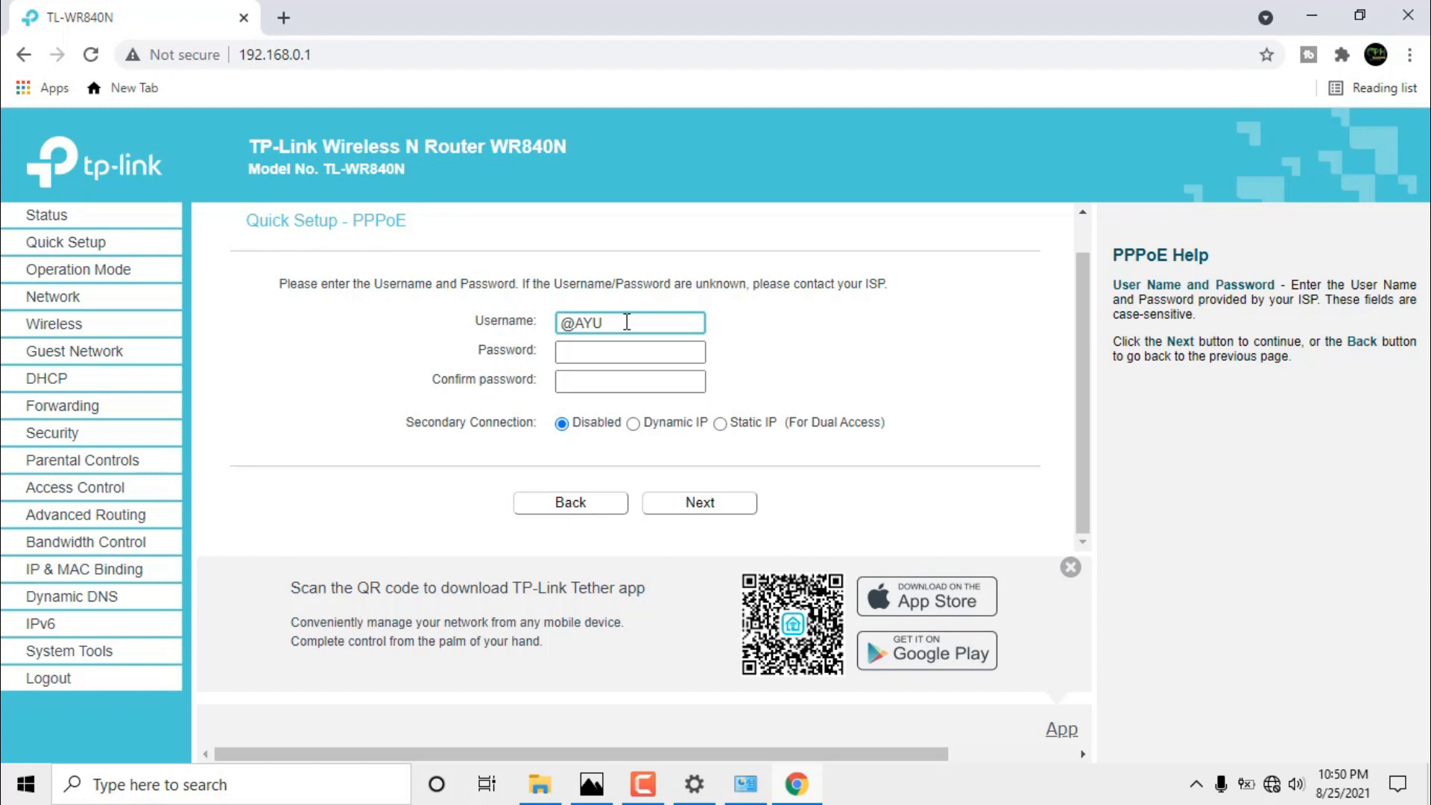
triple_click(627, 321)
left_click(632, 351)
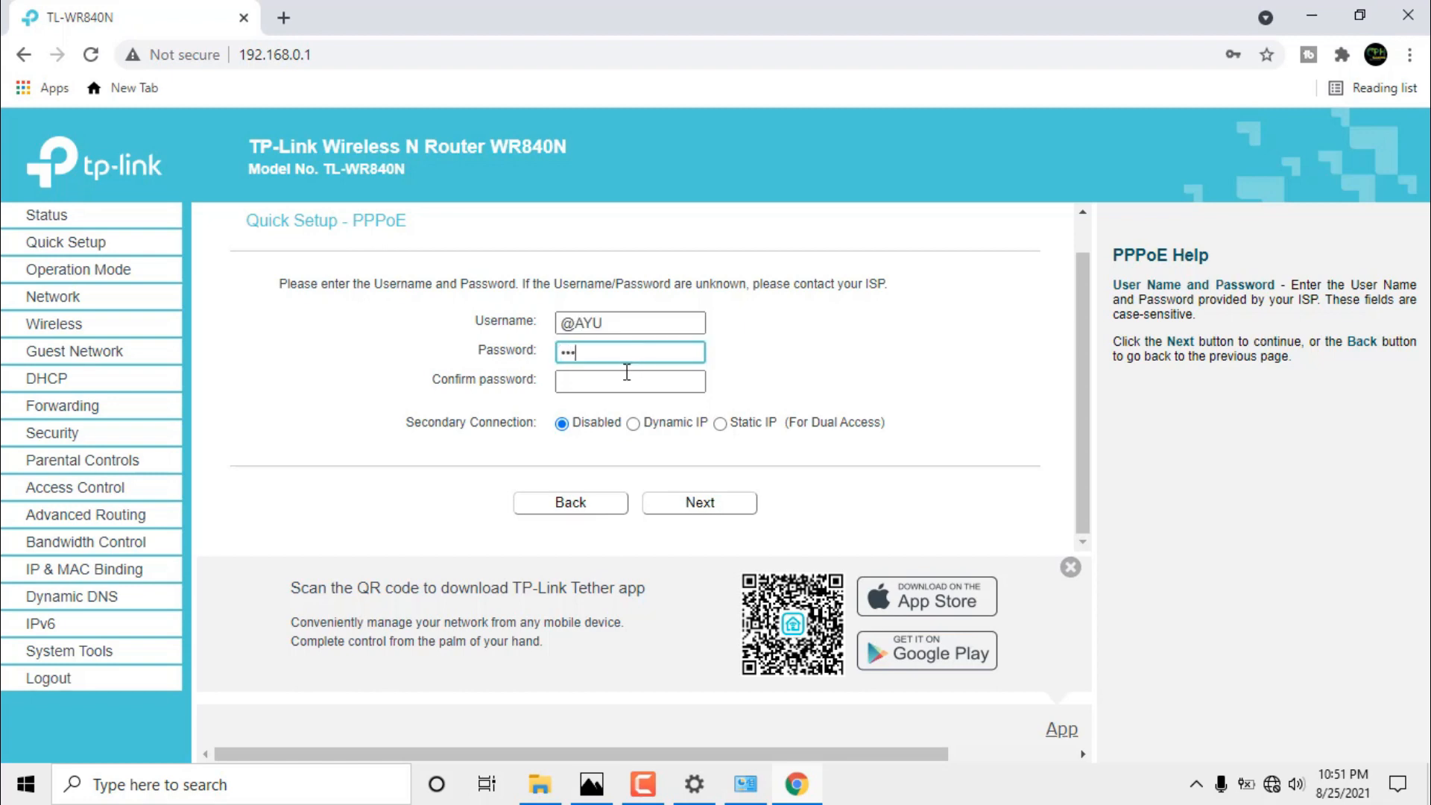
left_click(626, 379)
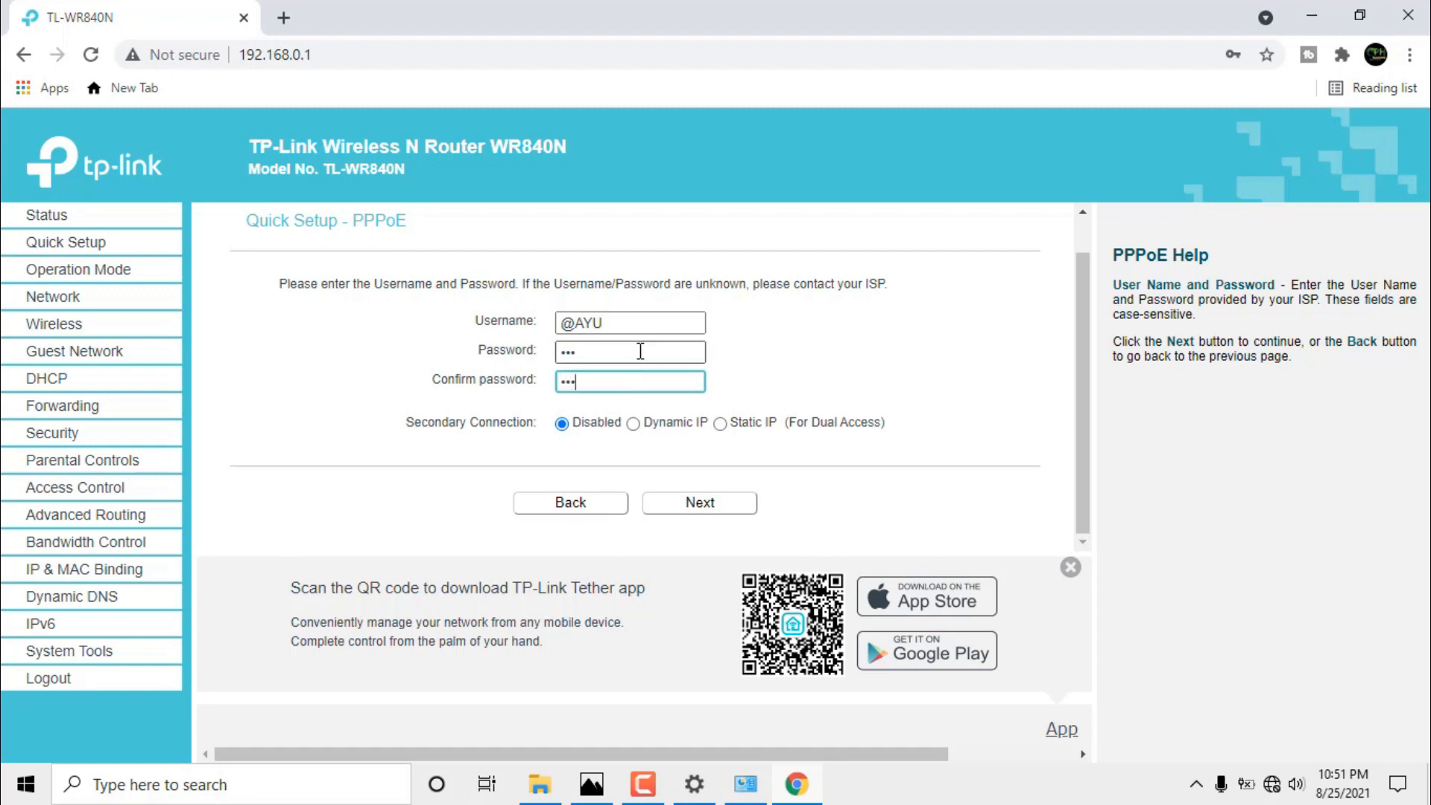
left_click(692, 507)
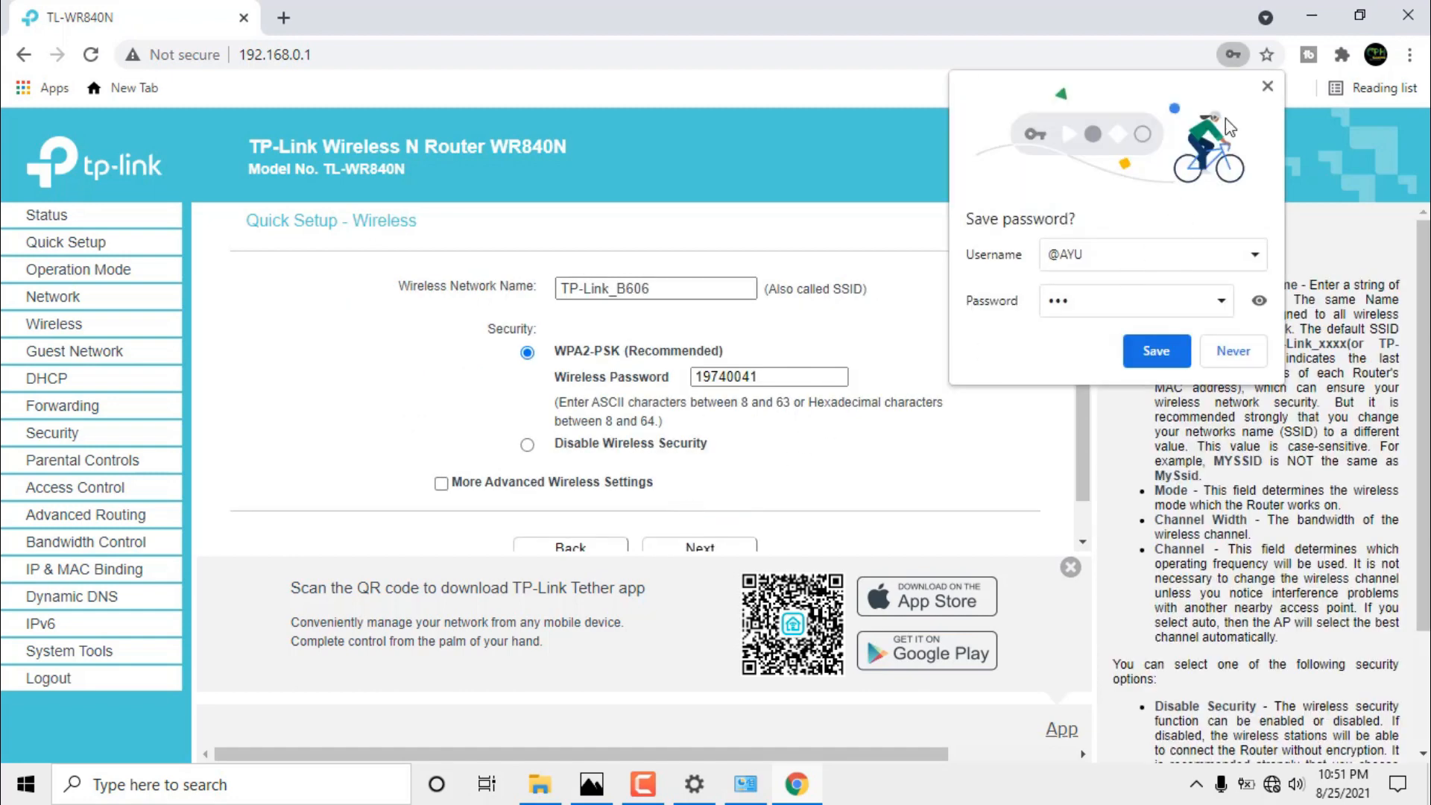
Dismiss the save-password prompt, close the hotspot tab, and keep TP-Link_B606's wireless password unchanged.
left_click(1267, 86)
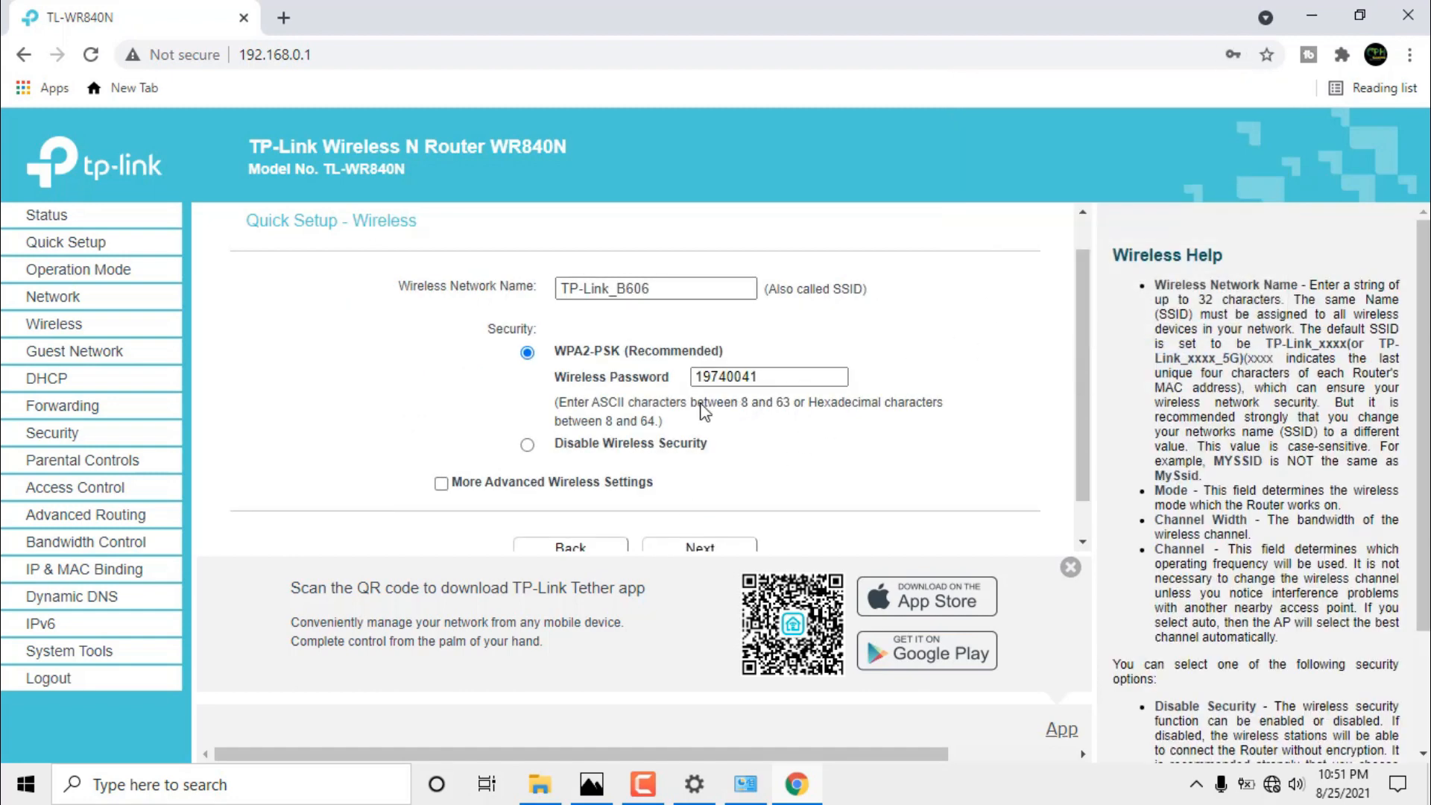
scroll(661, 402, "down", 1)
left_click_drag(689, 243, 505, 253)
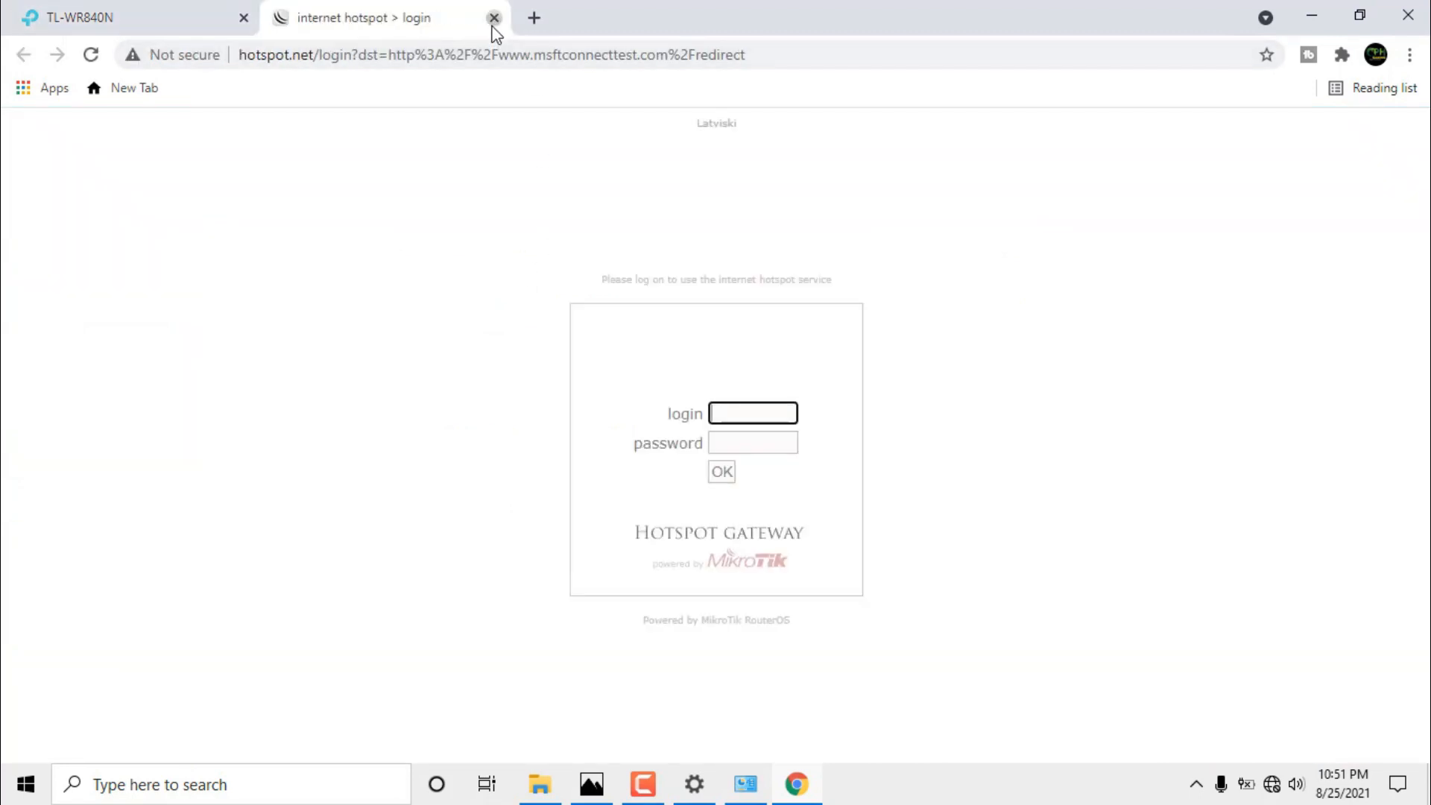
left_click(493, 21)
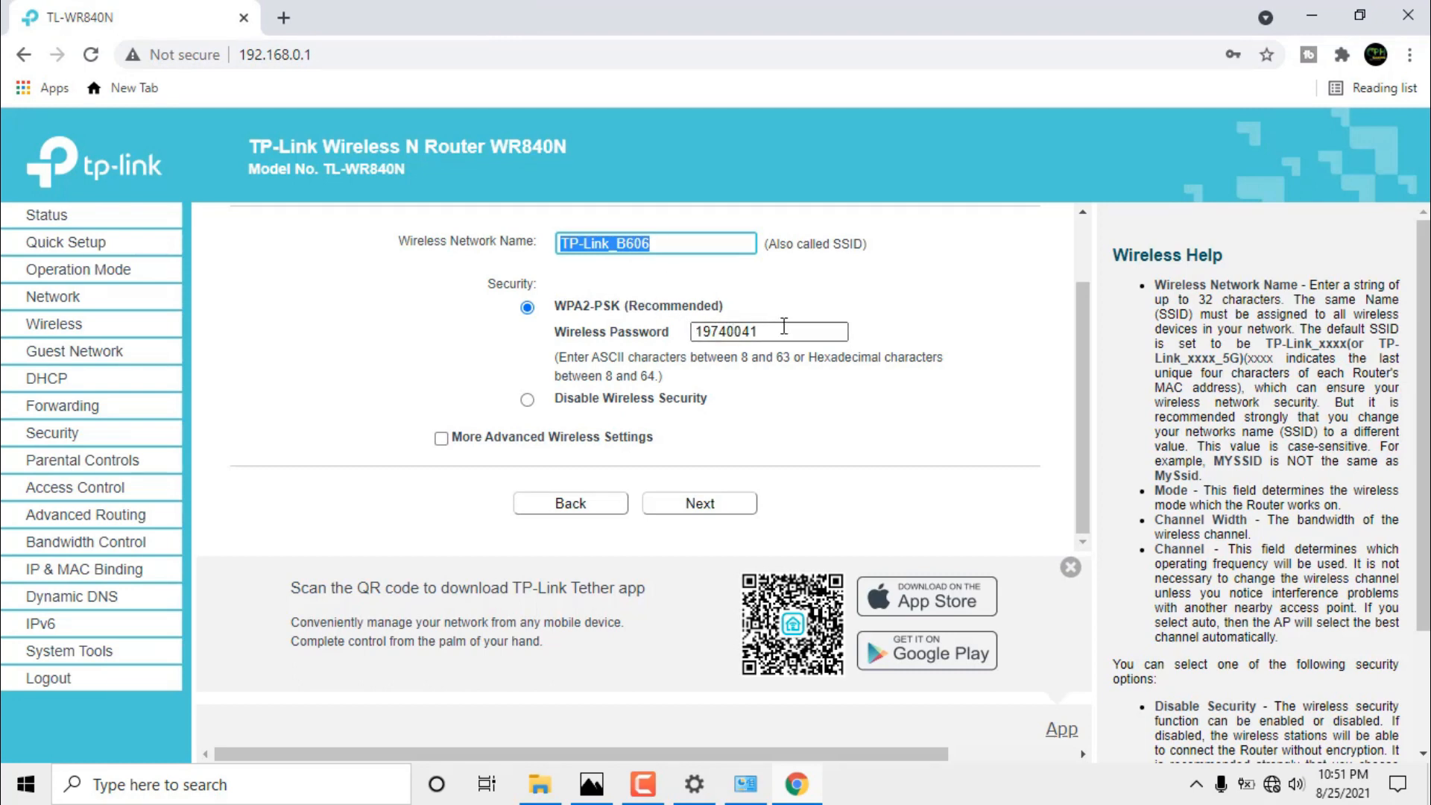
left_click_drag(785, 326, 674, 335)
left_click_drag(798, 333, 609, 341)
left_click(932, 311)
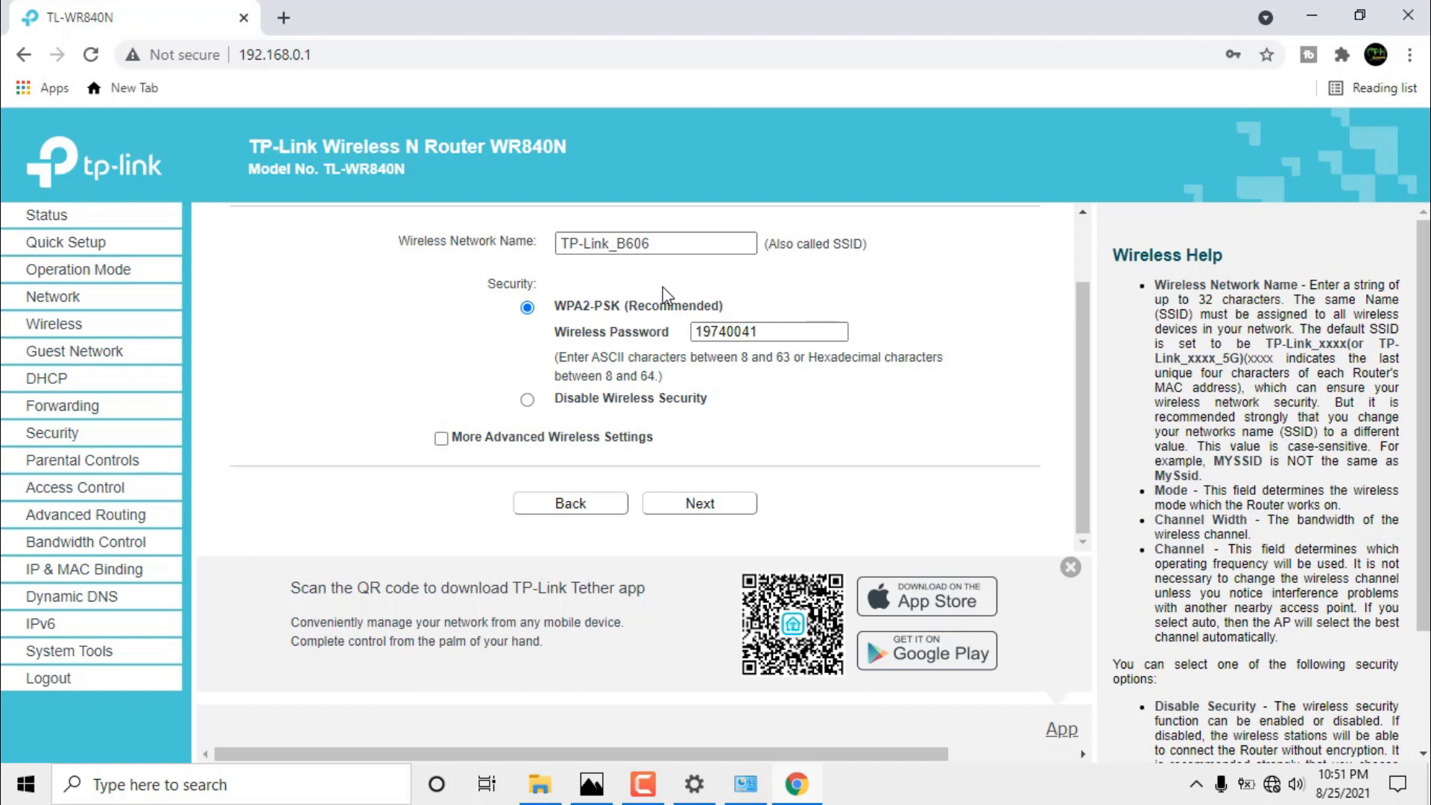
Review the Quick Setup summary and save the settings to the router.
left_click(701, 503)
scroll(767, 346, "down", 4)
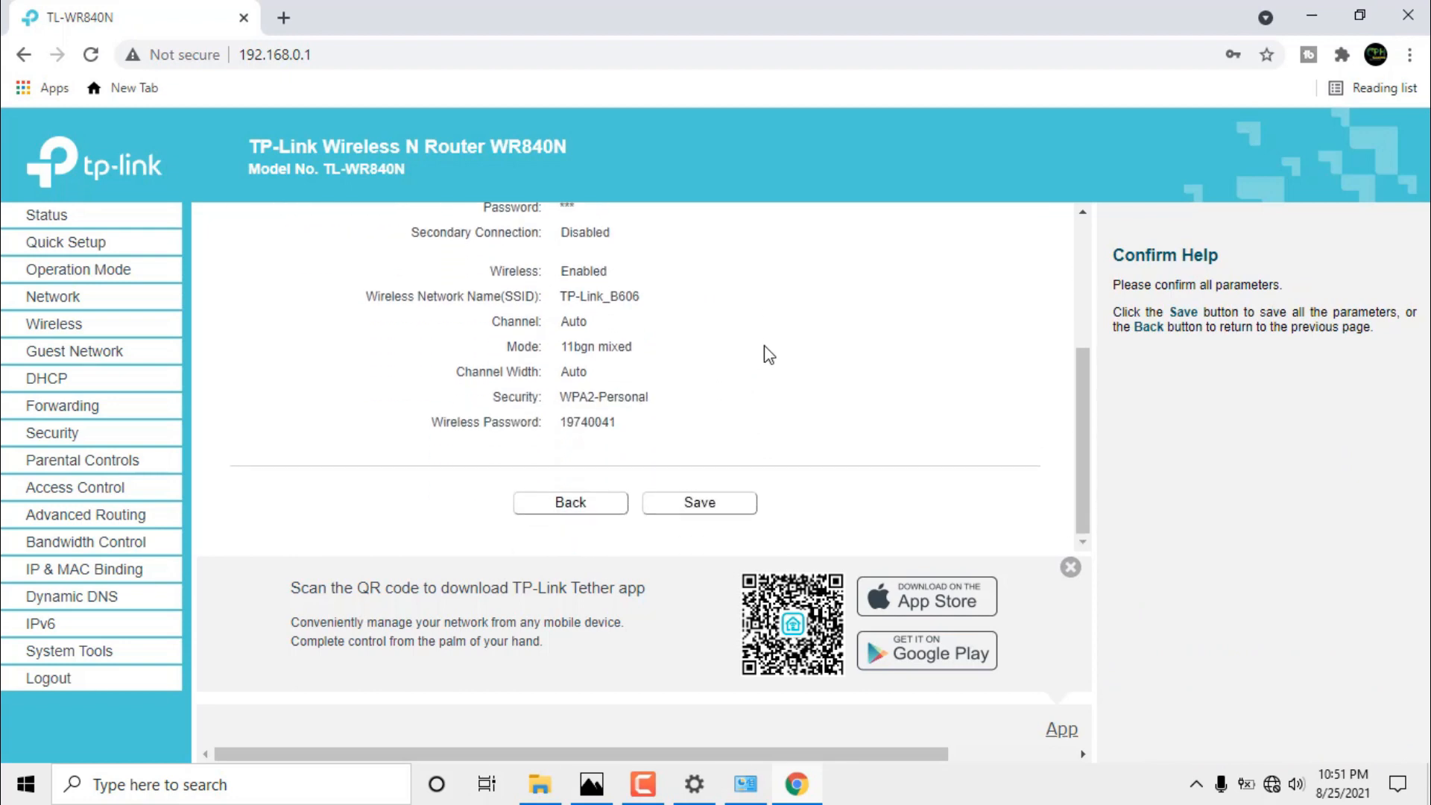
scroll(760, 371, "up", 3)
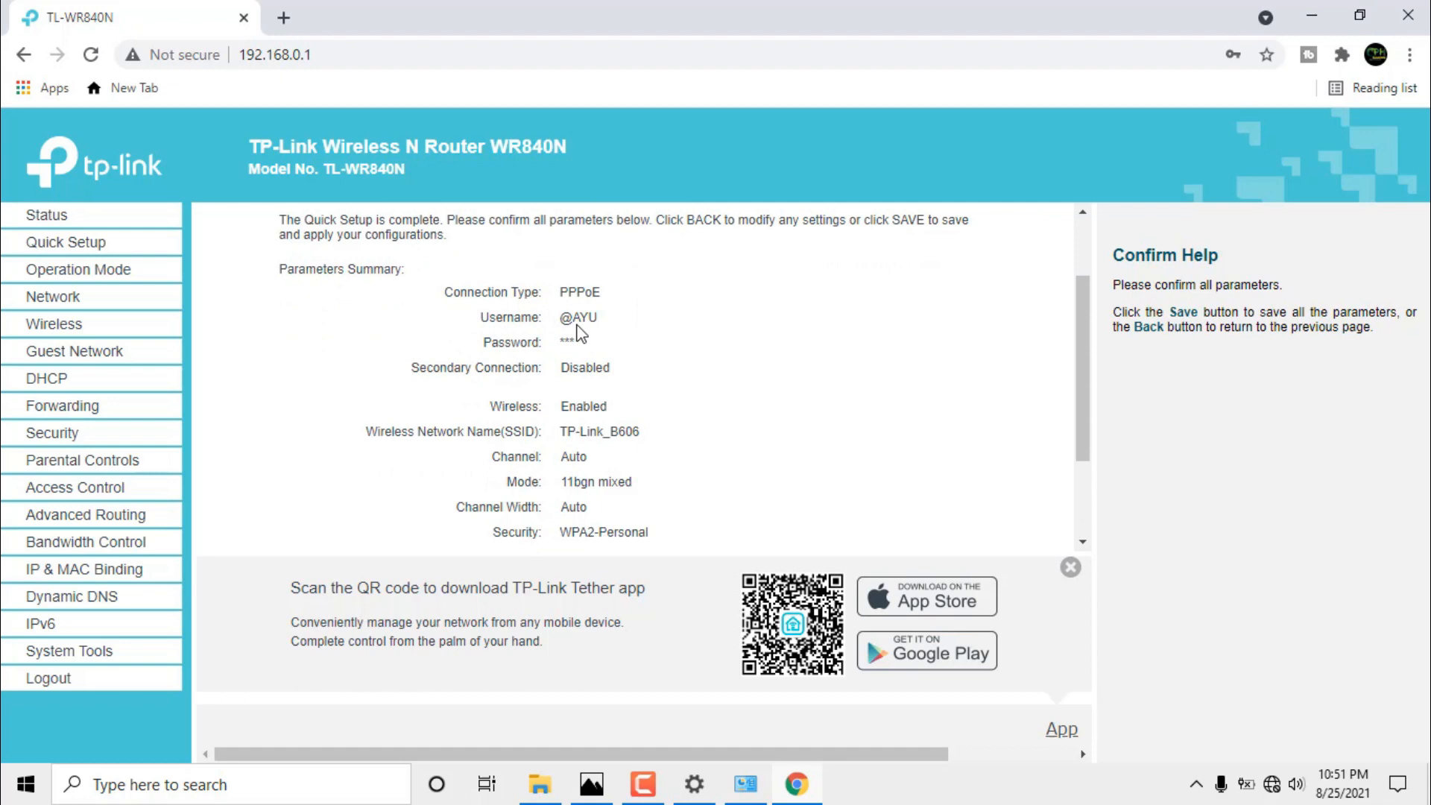
scroll(732, 409, "down", 3)
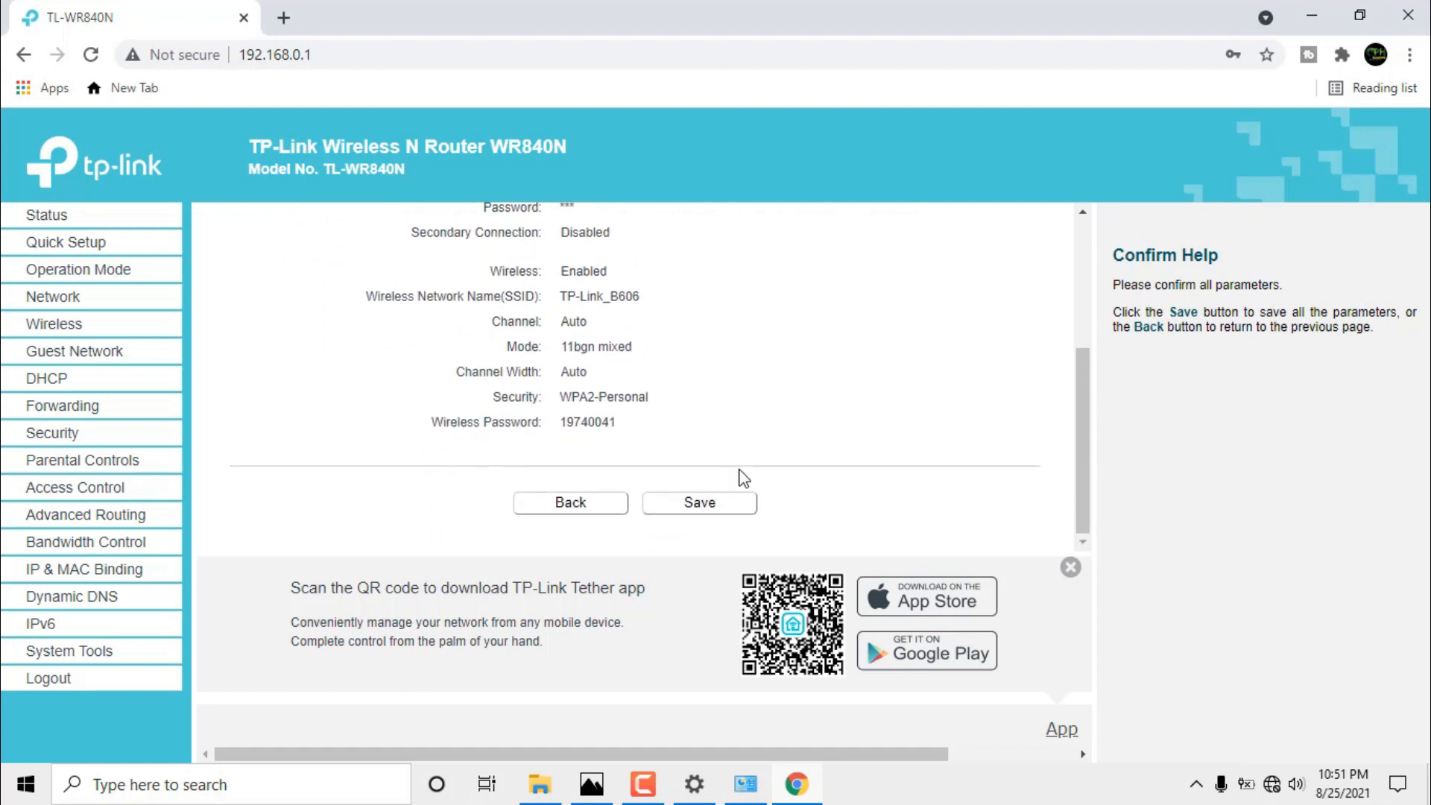
left_click(720, 510)
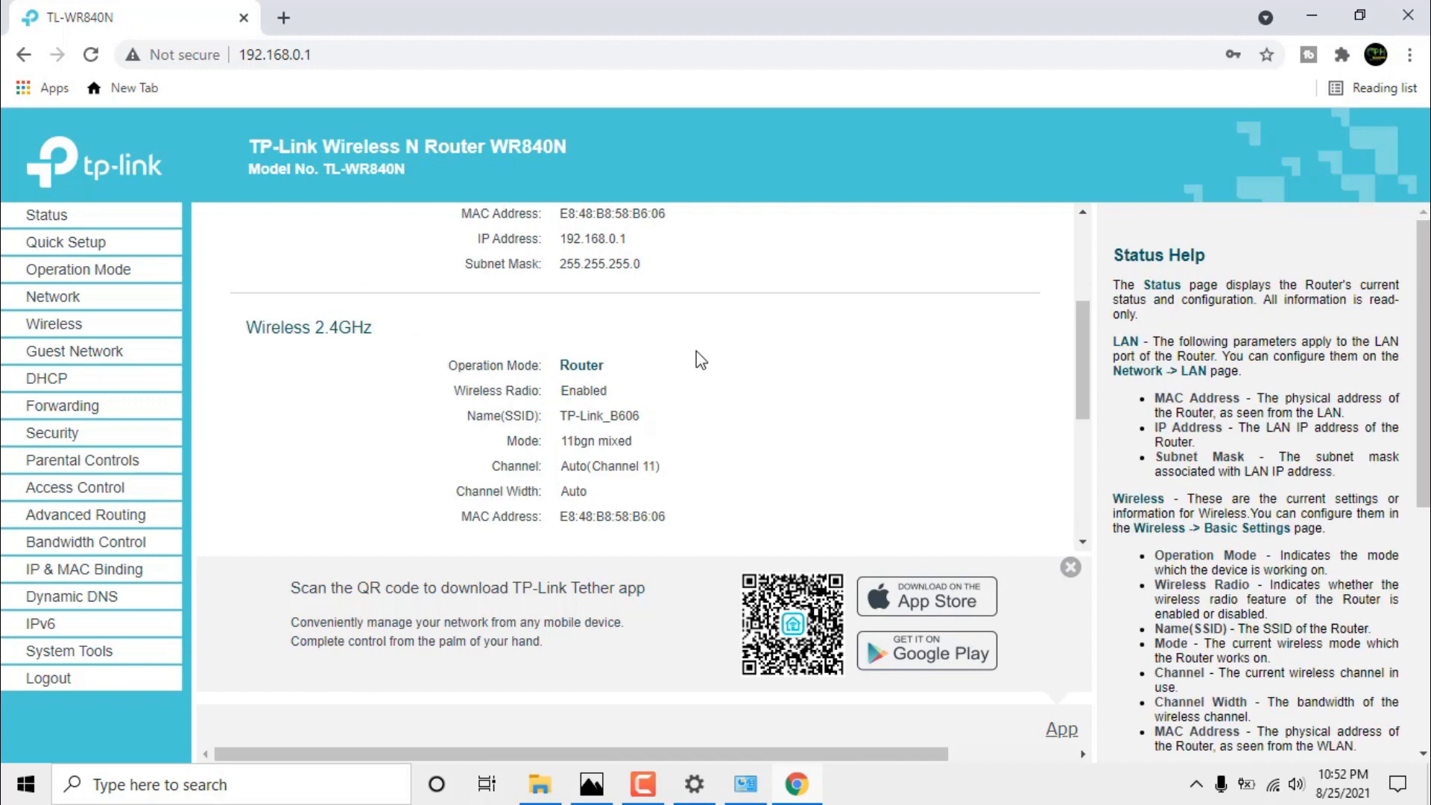
scroll(700, 361, "down", 3)
scroll(701, 361, "up", 10)
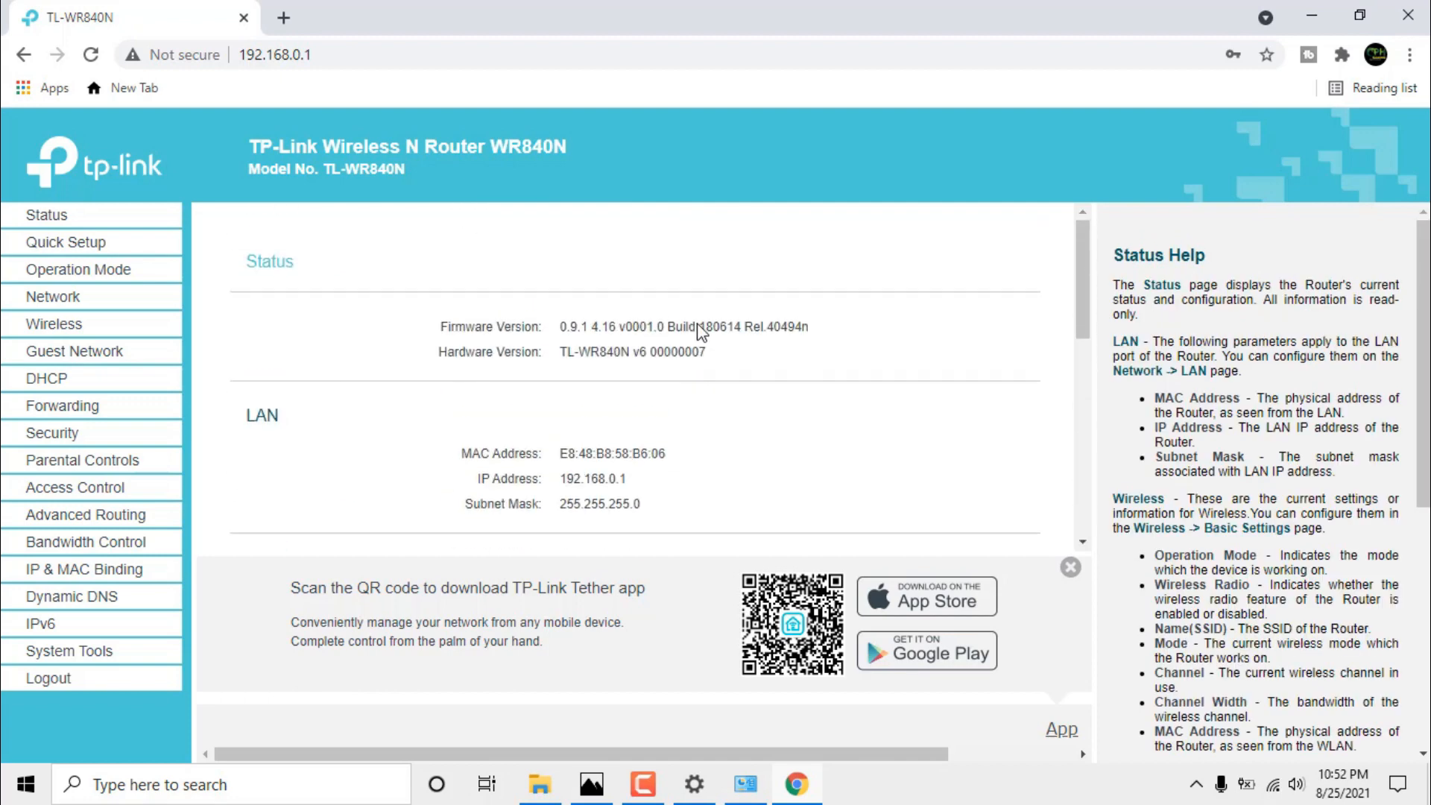
Check the Wi-Fi list, then reload the router's Status page.
left_click(1273, 785)
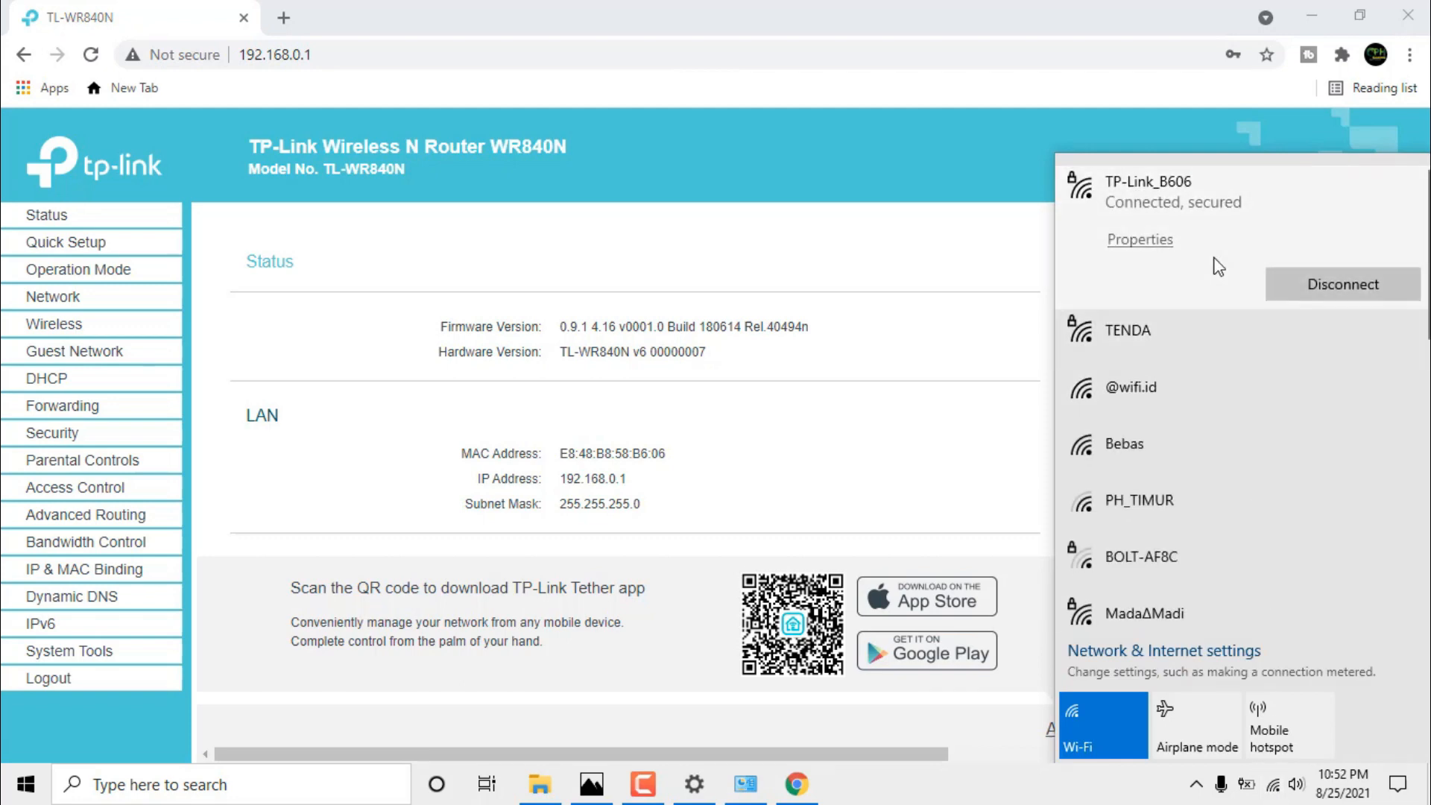
left_click(1062, 9)
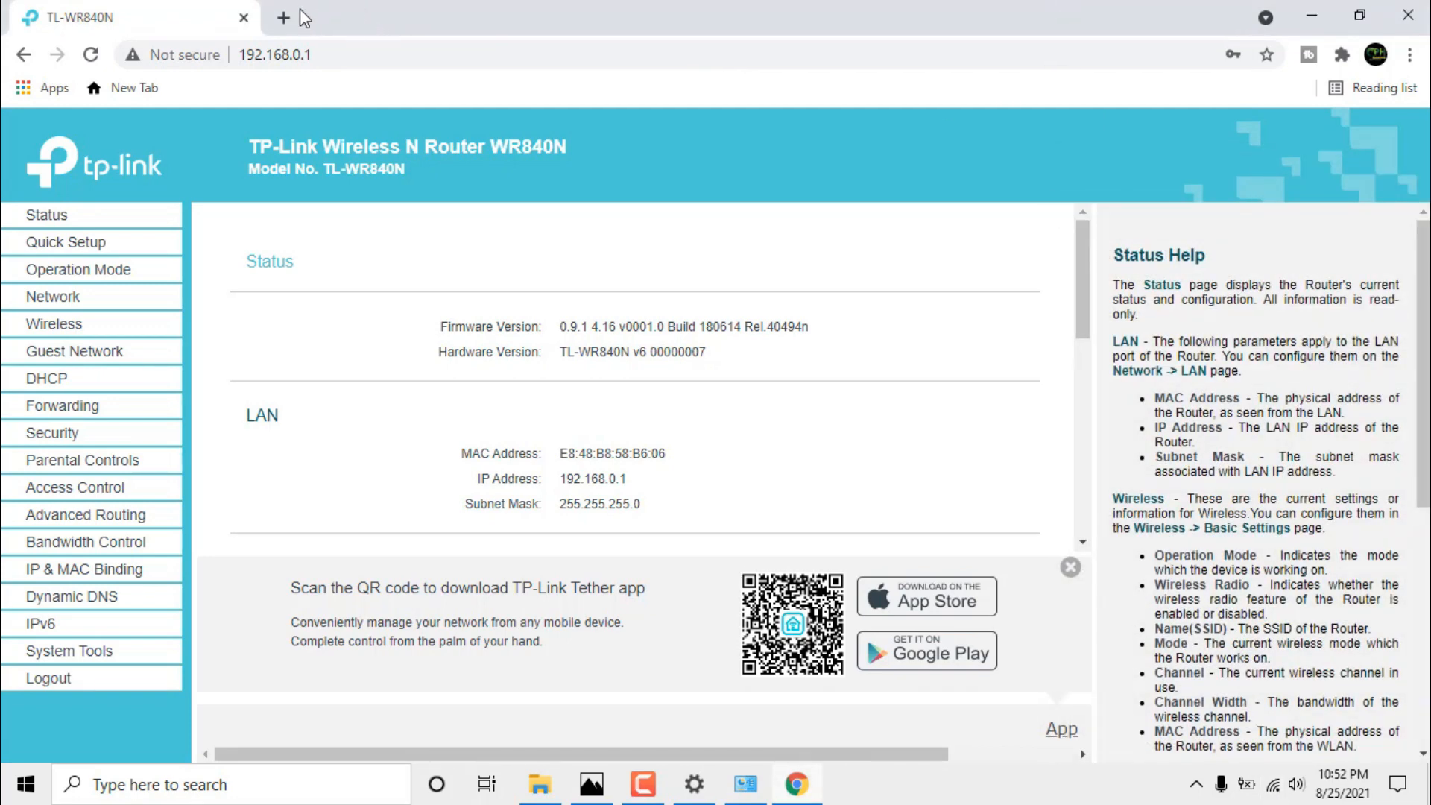
left_click(90, 55)
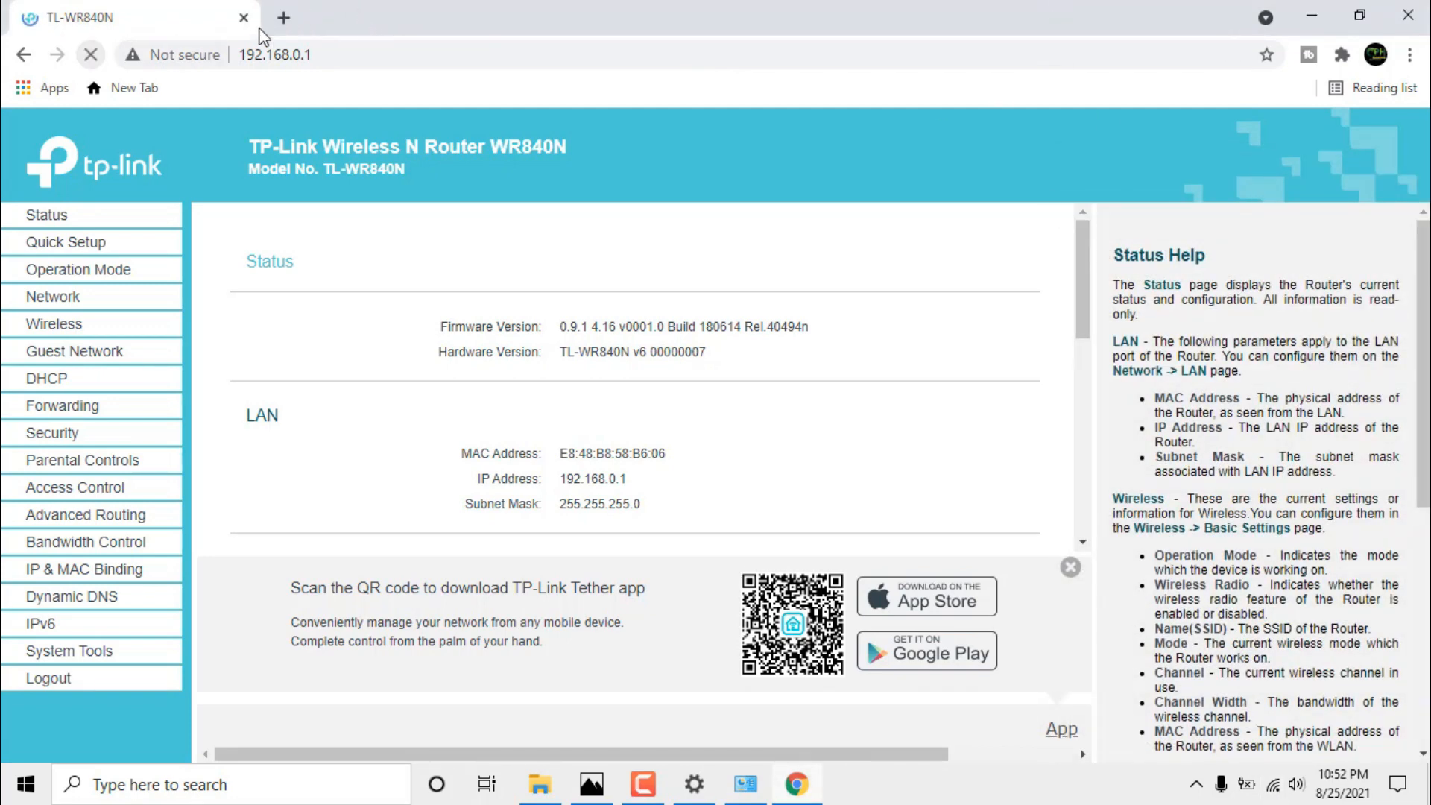
Load YouTube in a new Chrome tab, then switch back to the TL-WR840N Status tab.
left_click(284, 18)
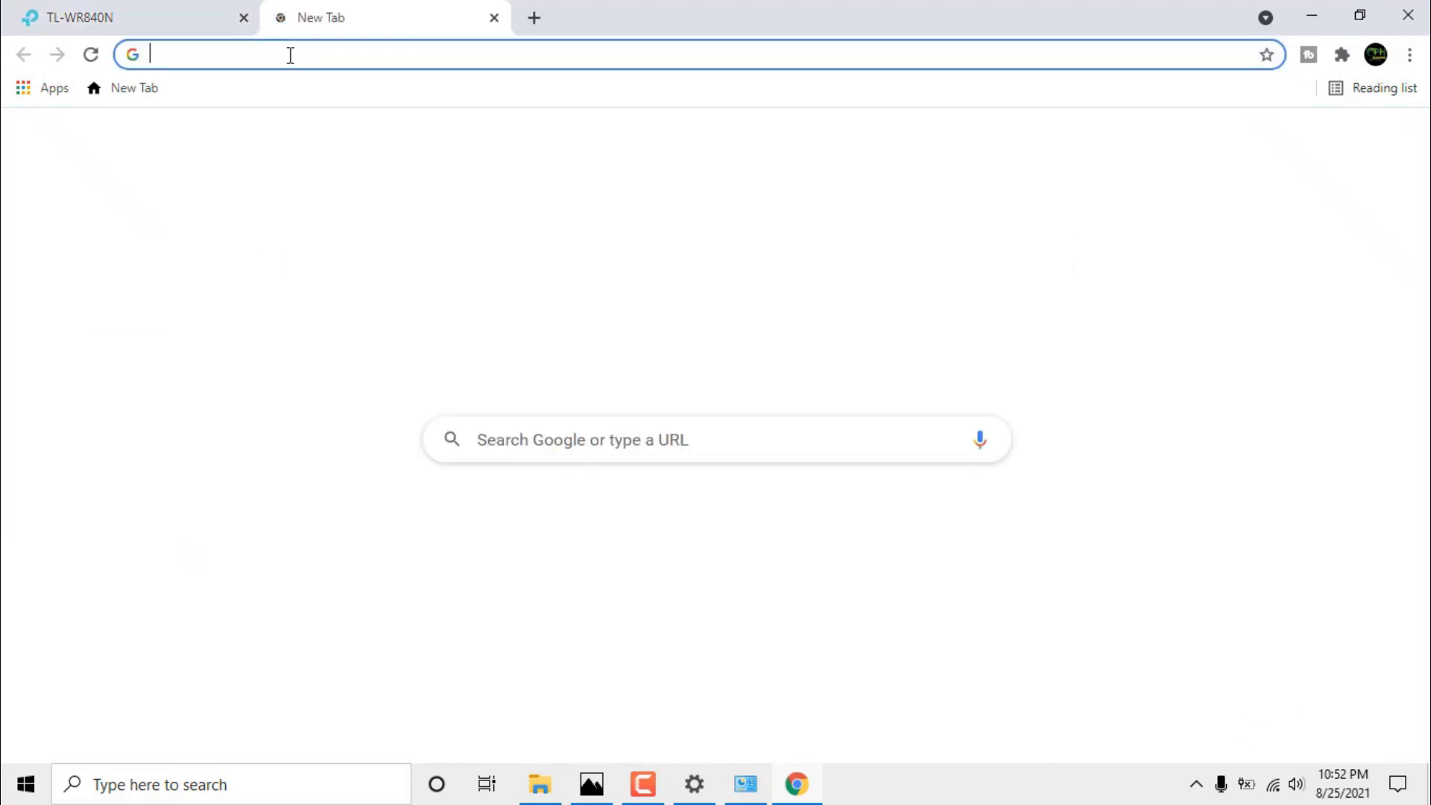
left_click(289, 54)
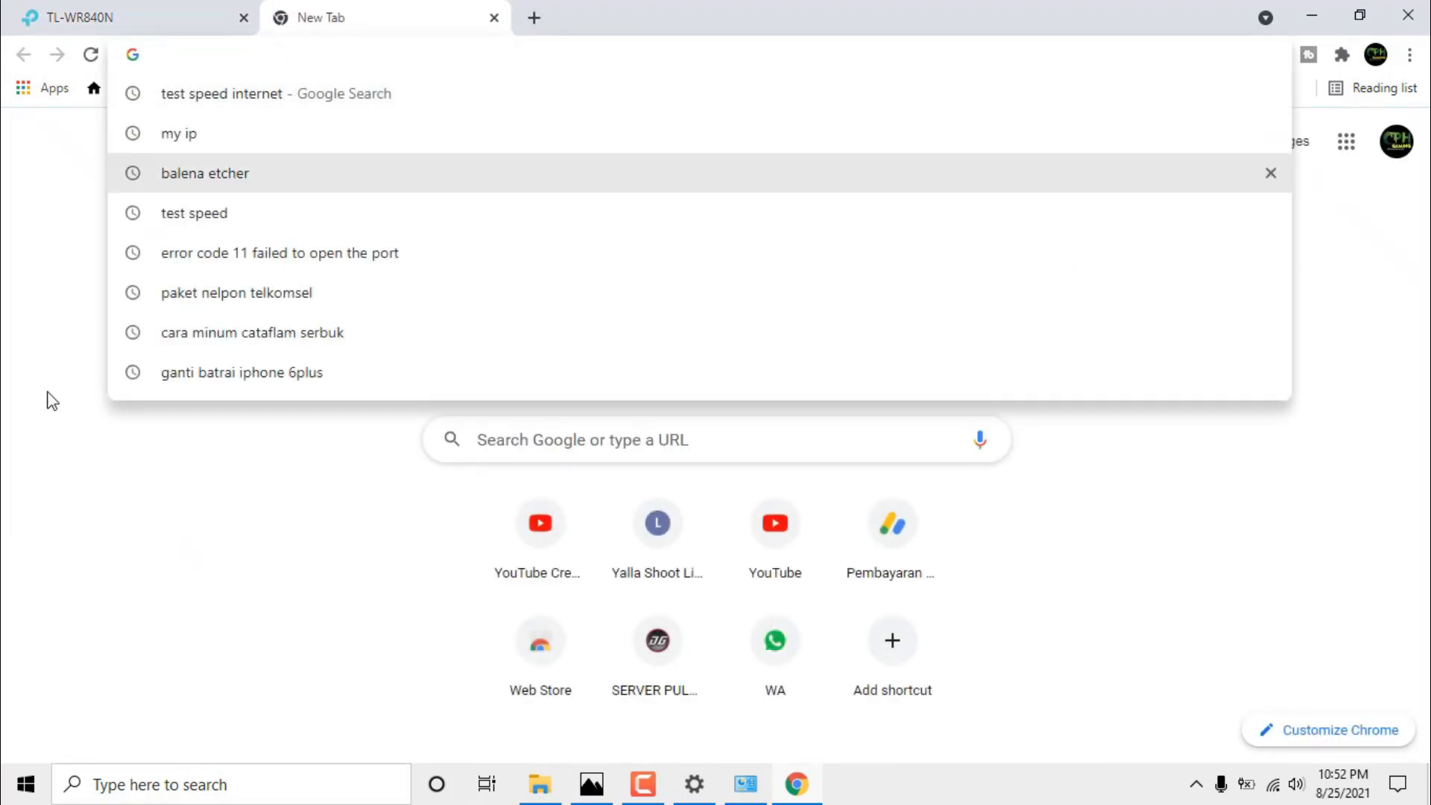
left_click(36, 419)
left_click(238, 58)
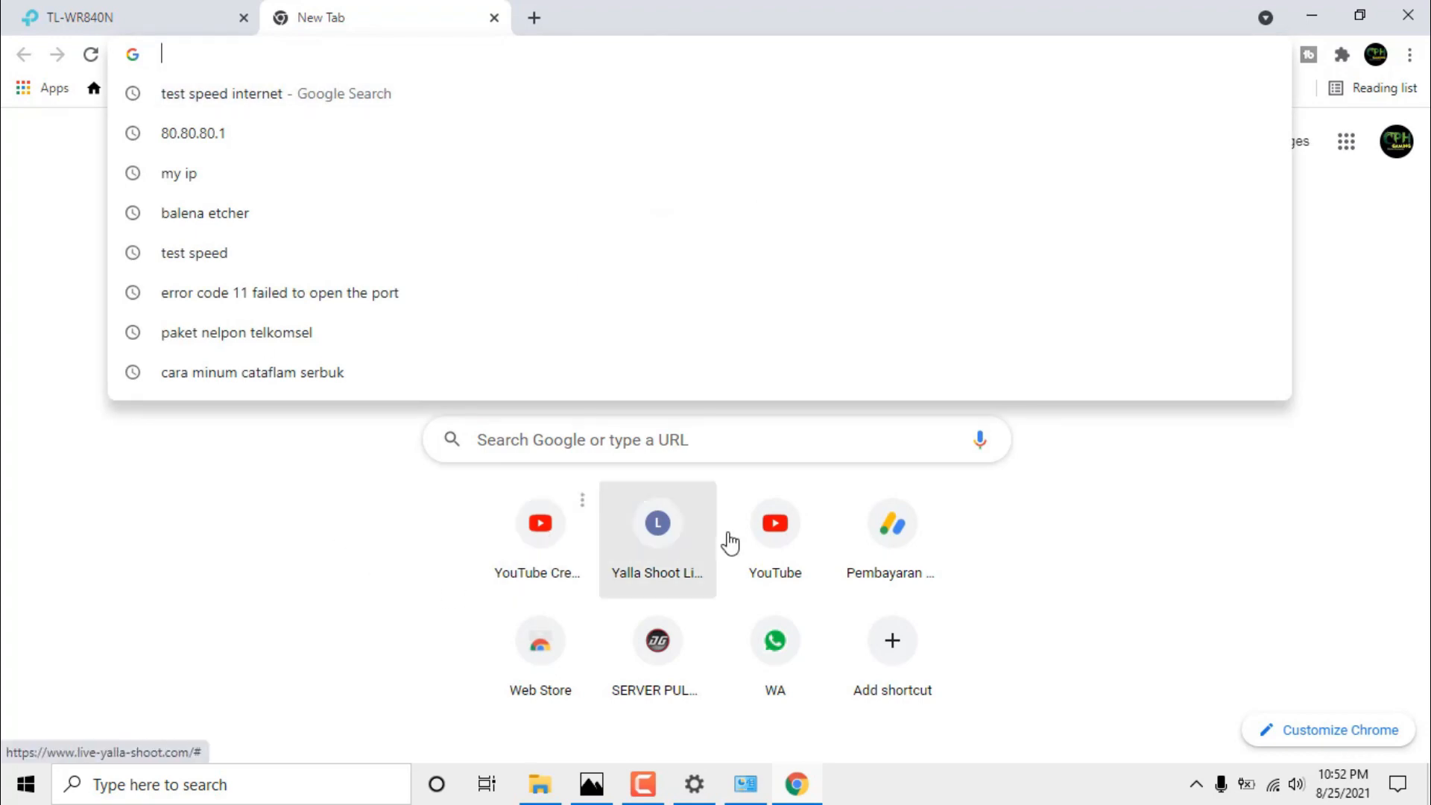
left_click(770, 544)
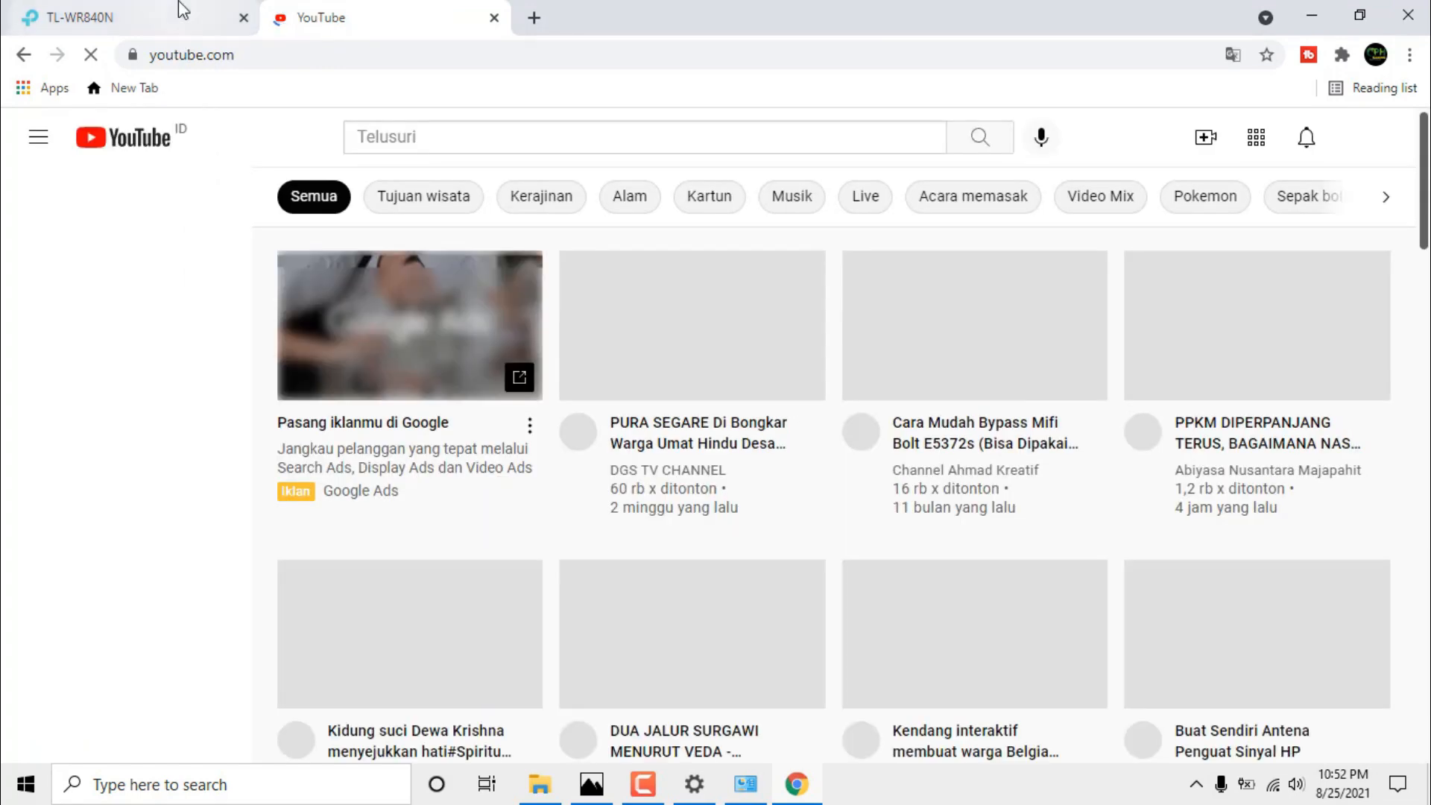
left_click(176, 11)
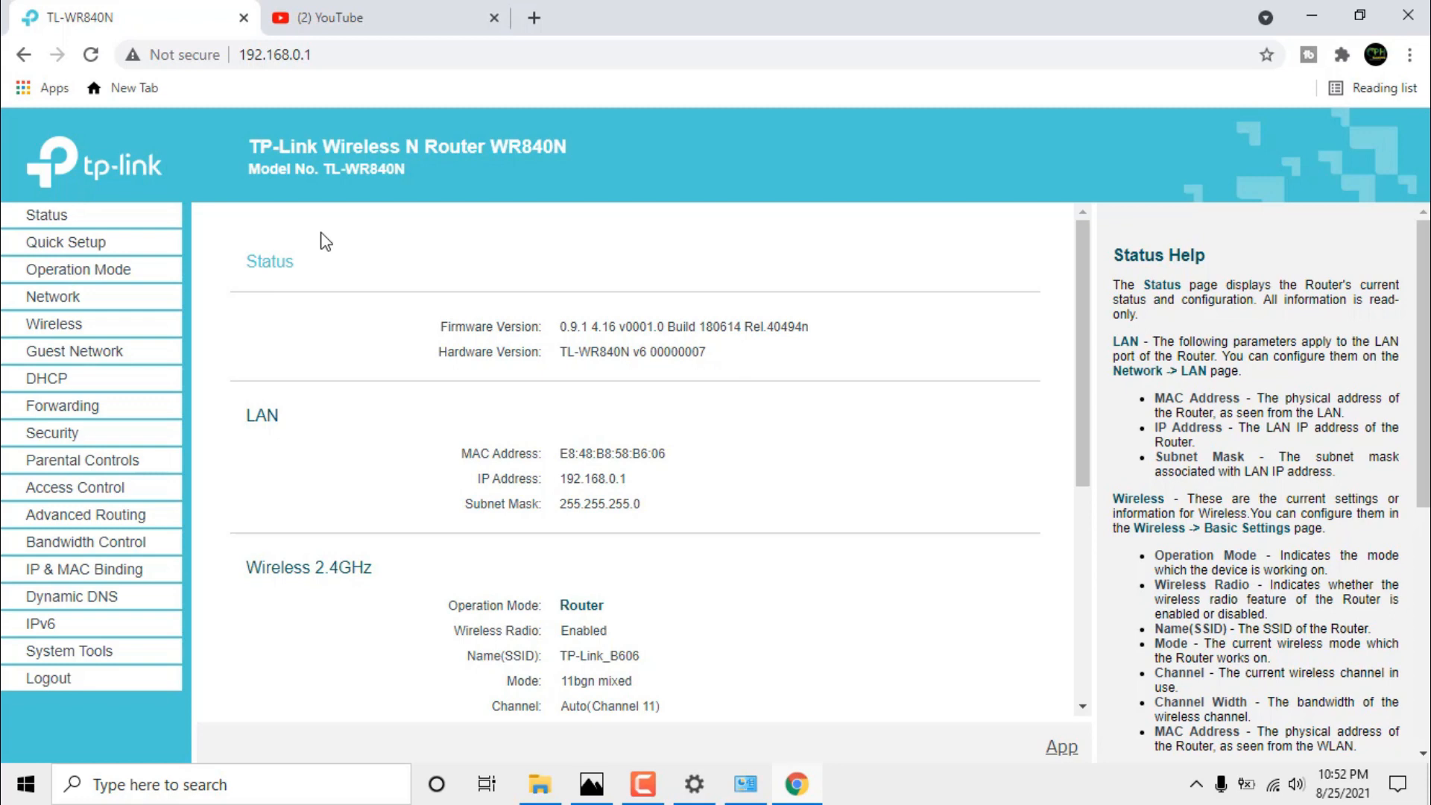
Launch WinBox and enable the Ethernet adapter in Network Connections.
left_click(811, 785)
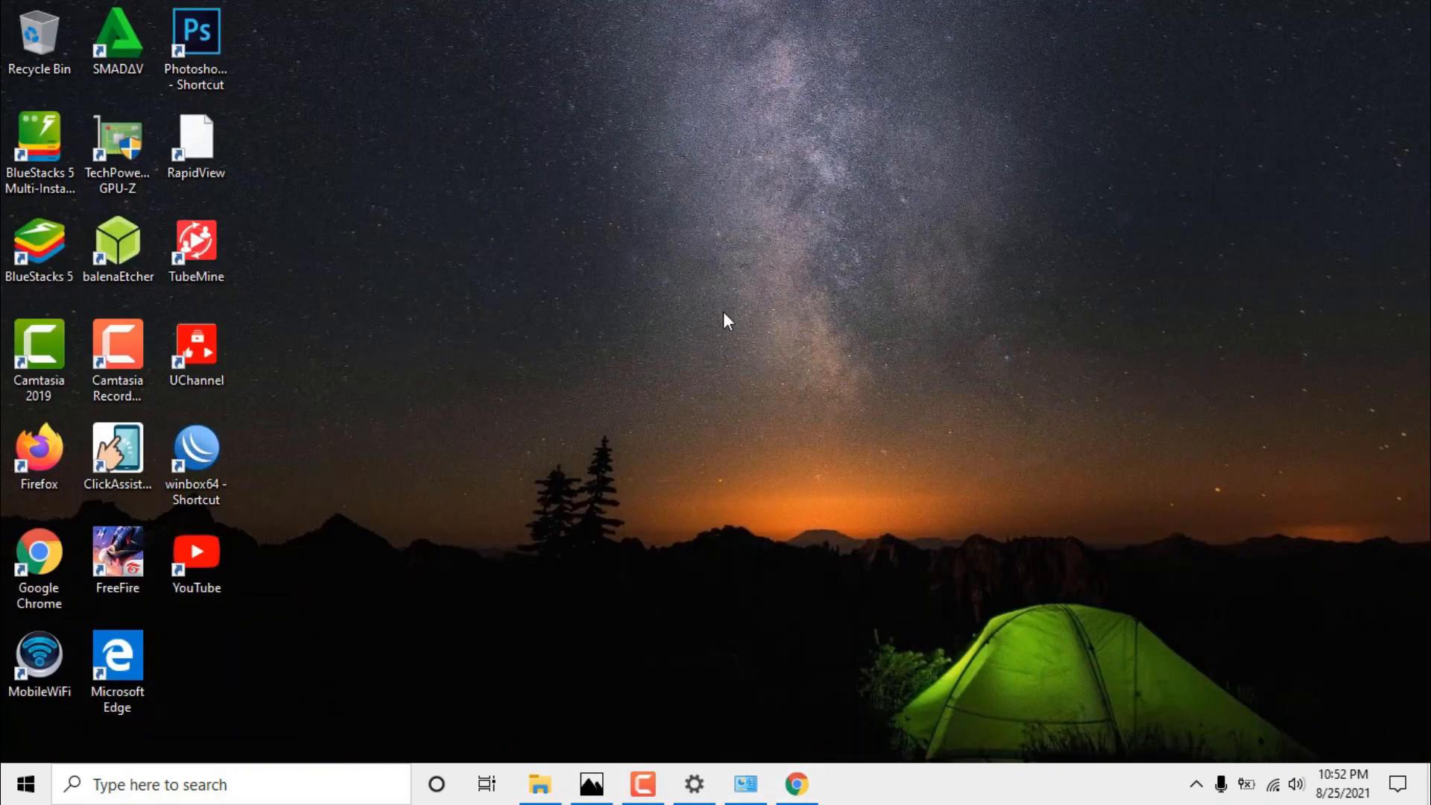
double_click(205, 453)
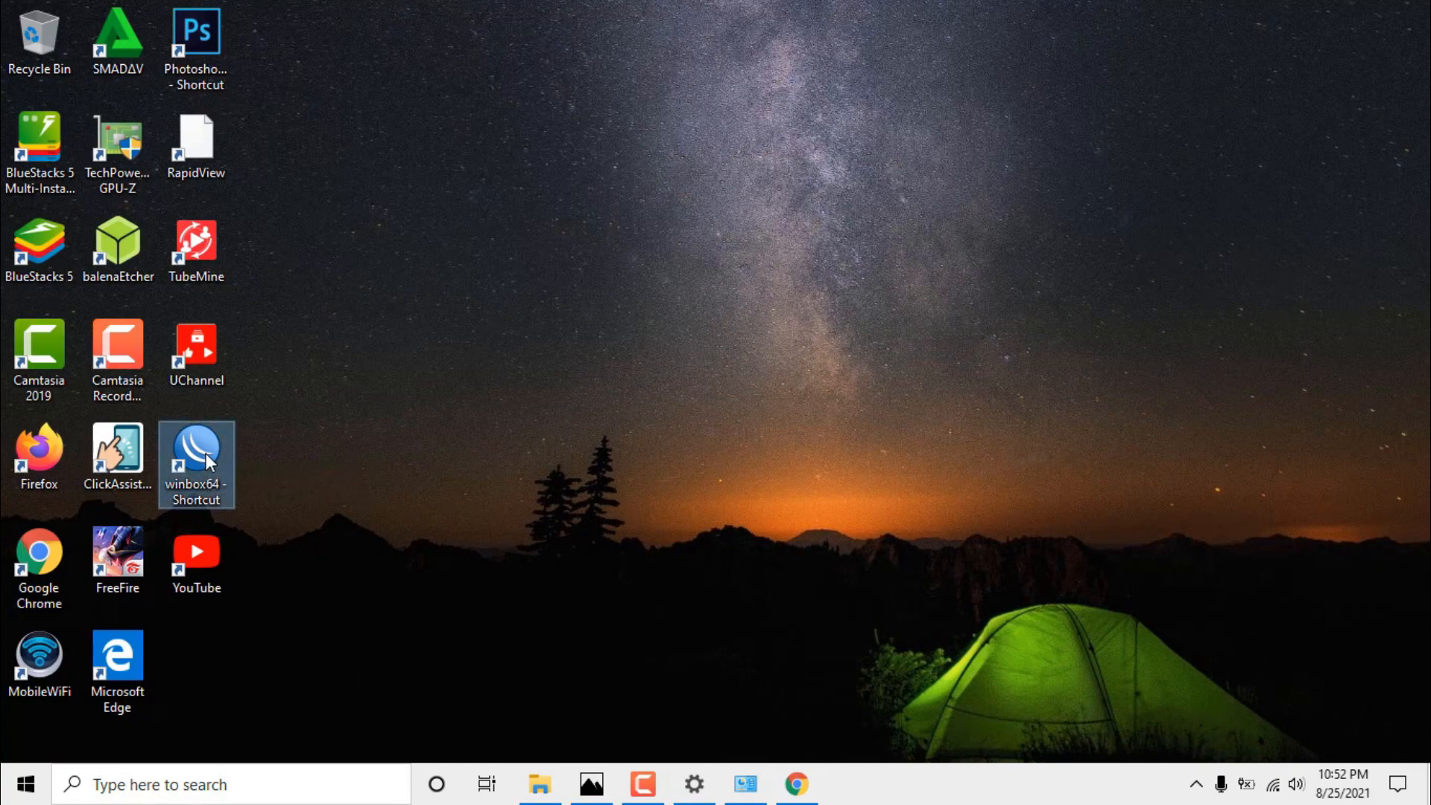
left_click(69, 258)
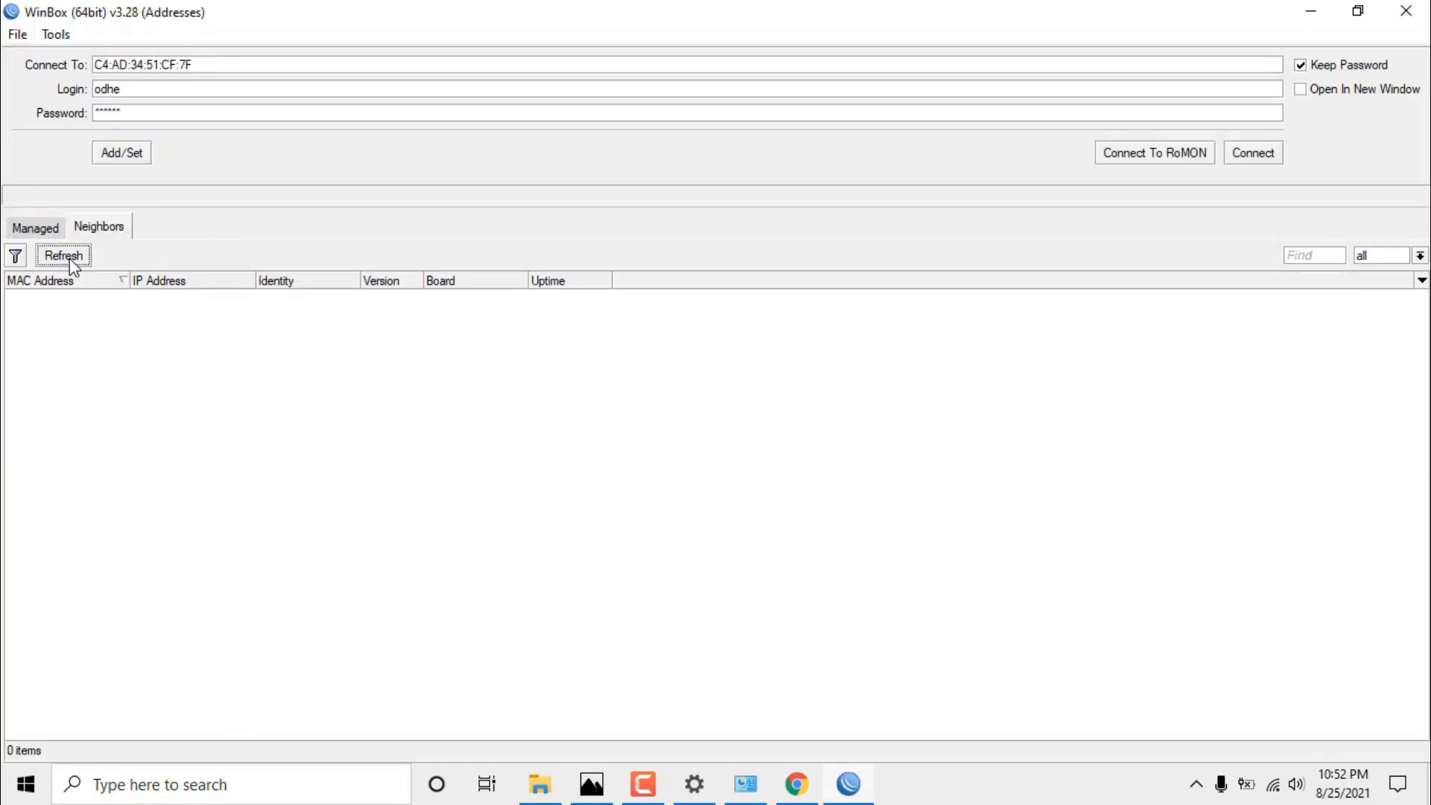
left_click(308, 396)
left_click(738, 793)
right_click(637, 283)
left_click(669, 292)
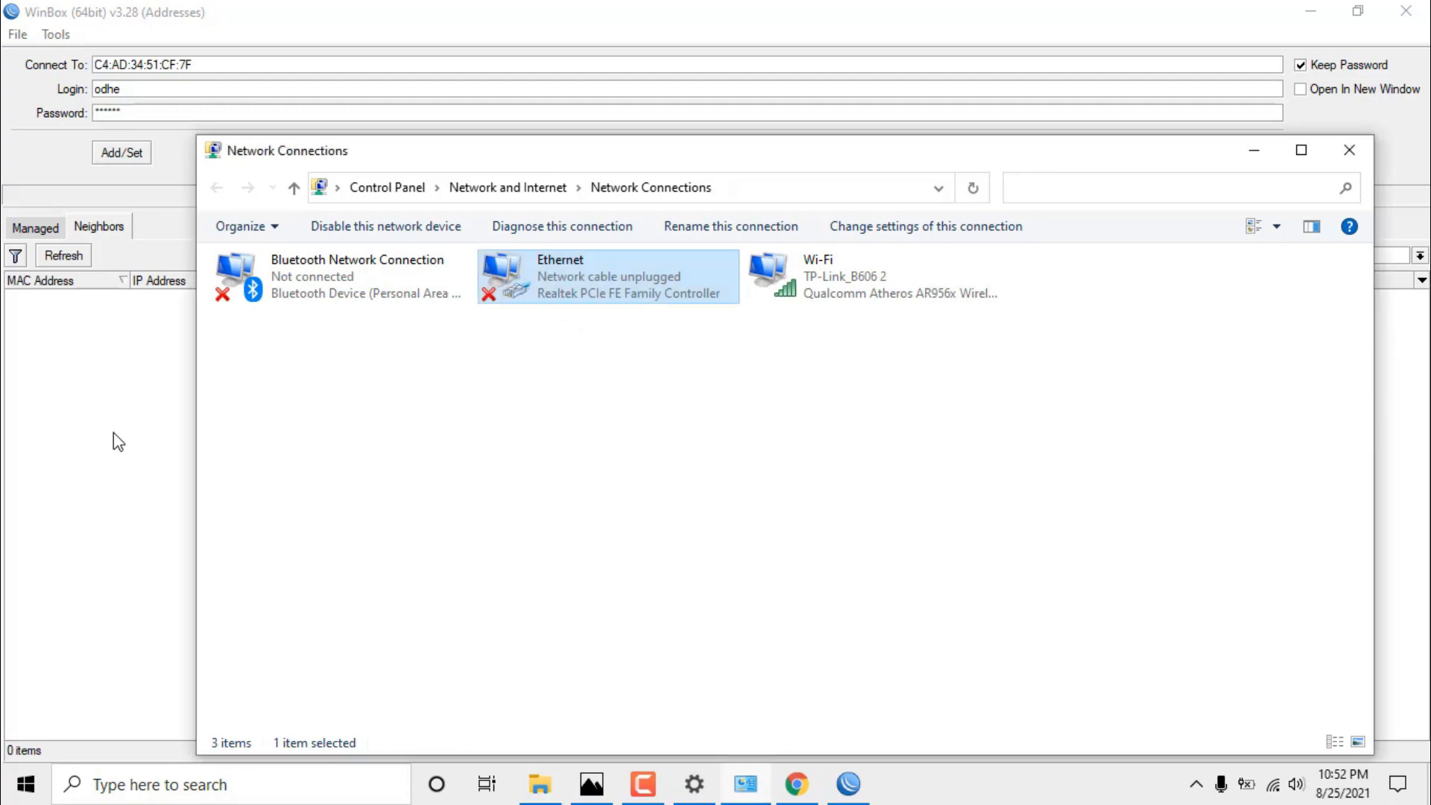
left_click(113, 495)
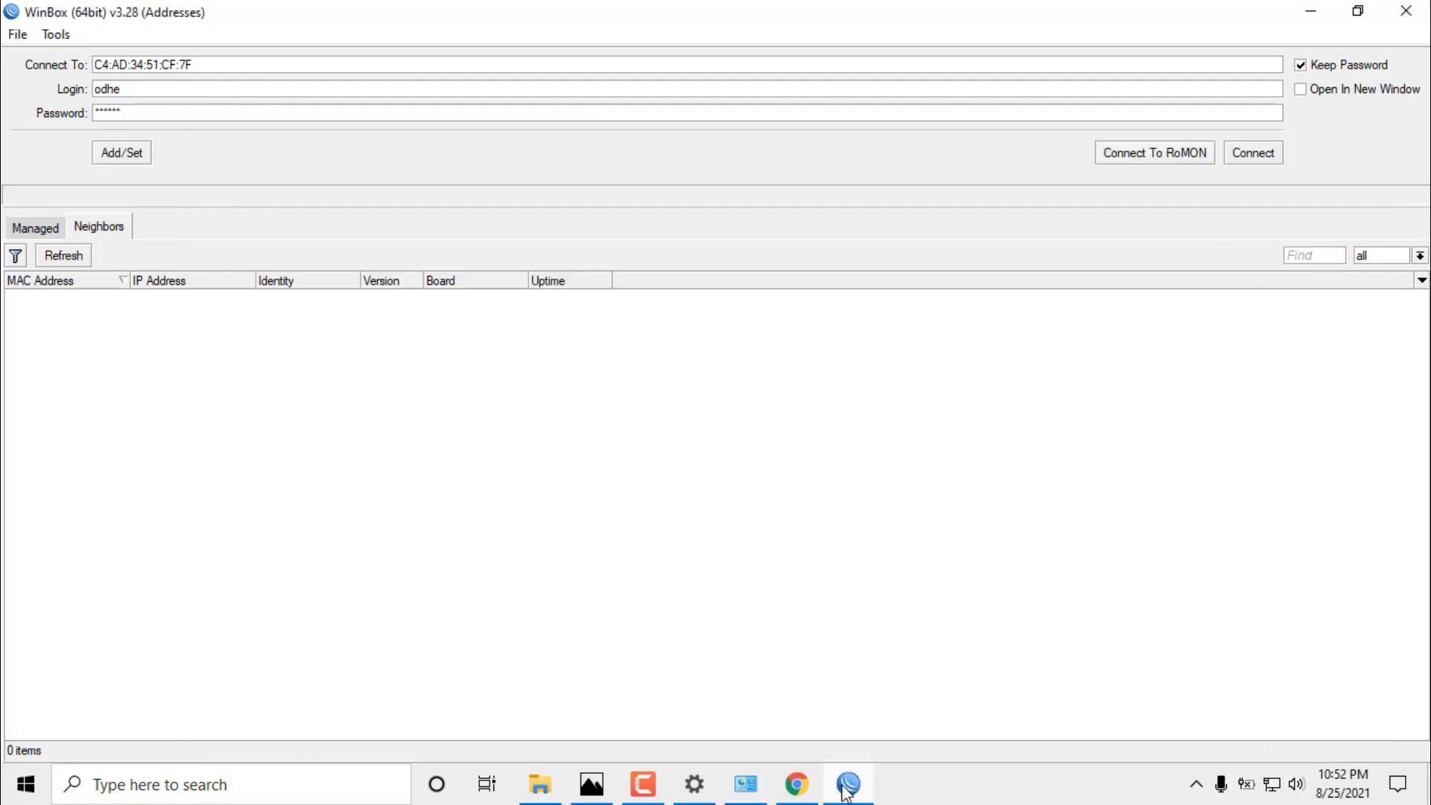
Disconnect from TP-Link_B606 Wi-Fi and refresh WinBox's neighbour list to find 192.168.10.1.
left_click(798, 783)
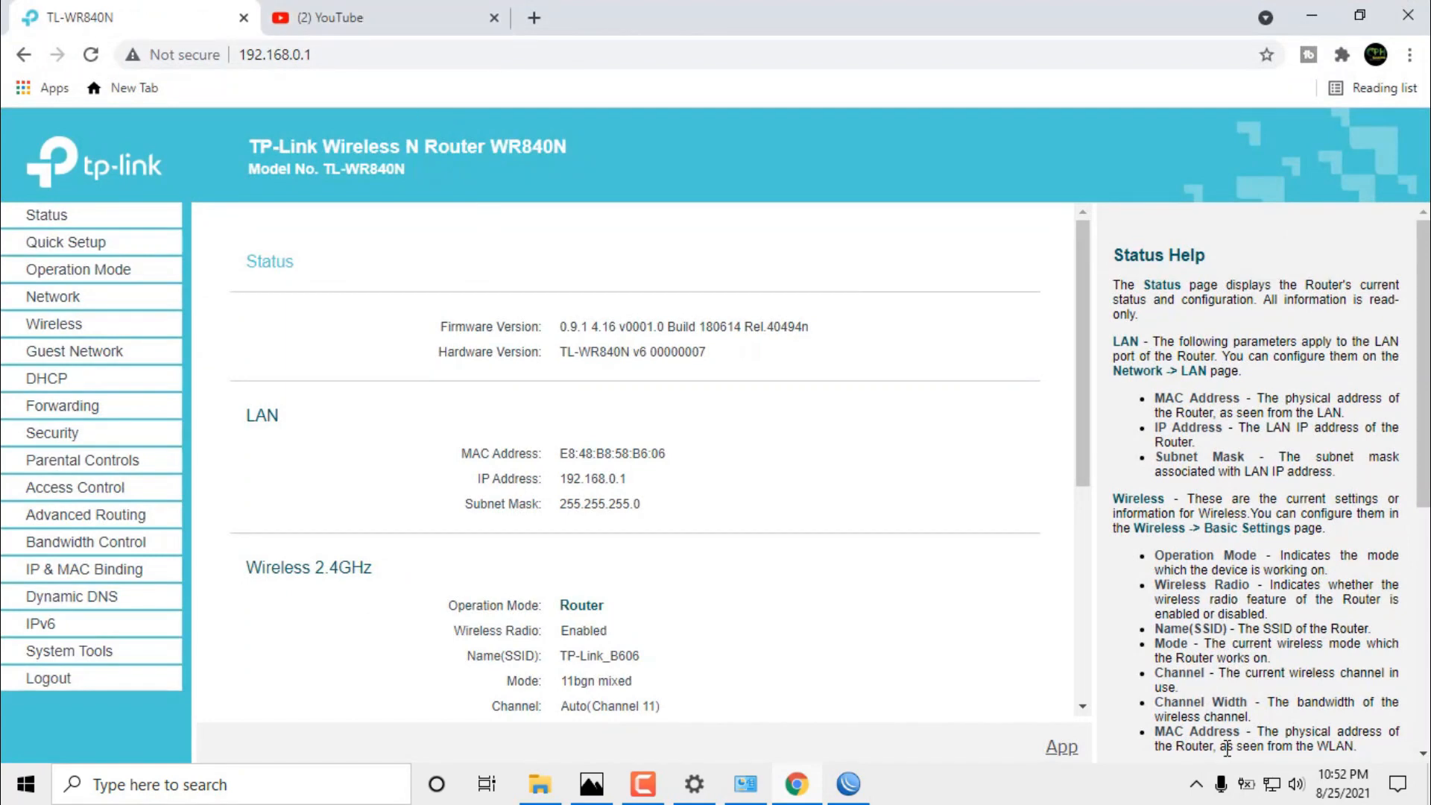
left_click(1280, 787)
left_click(1215, 254)
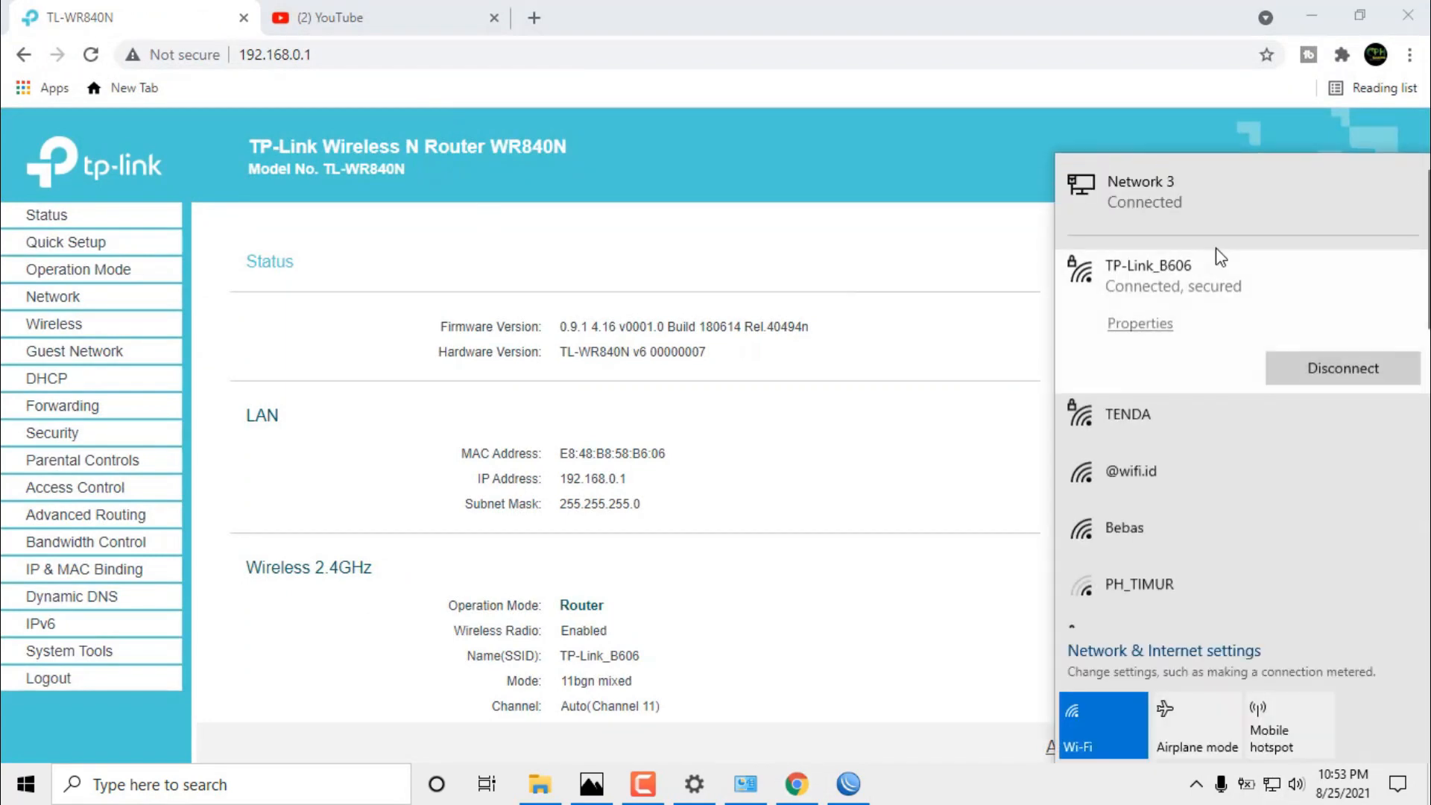
left_click(1326, 363)
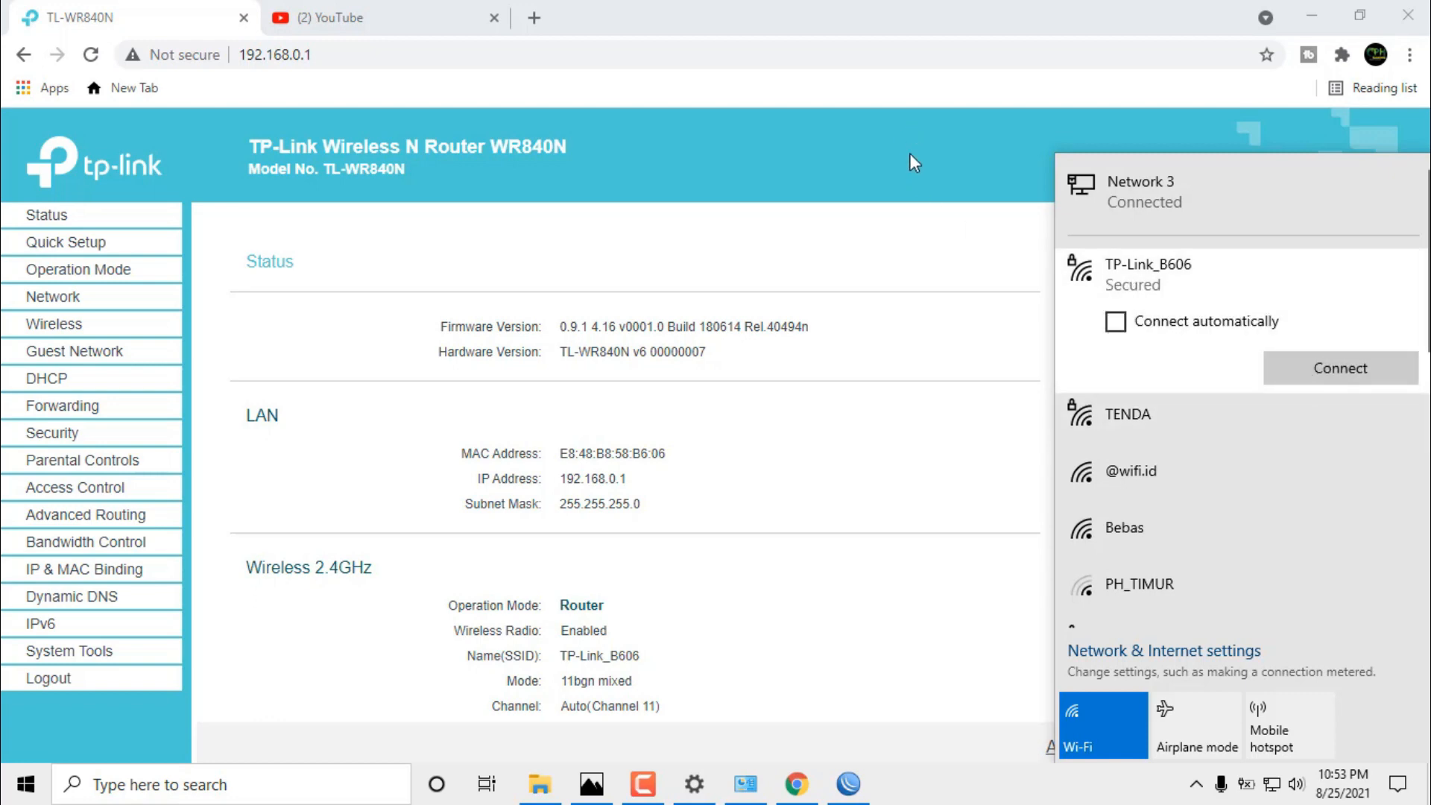
left_click(929, 168)
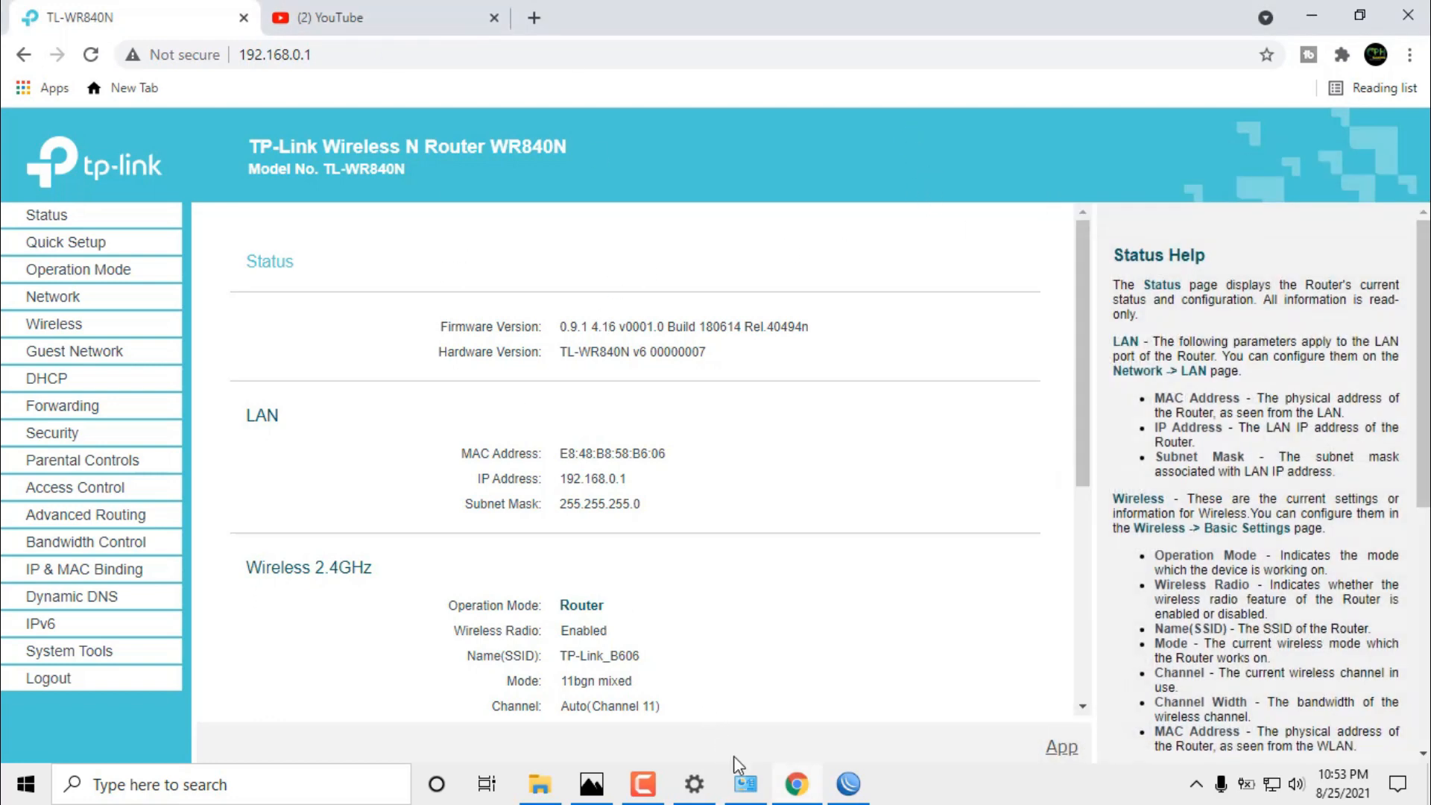
left_click(841, 790)
left_click(66, 258)
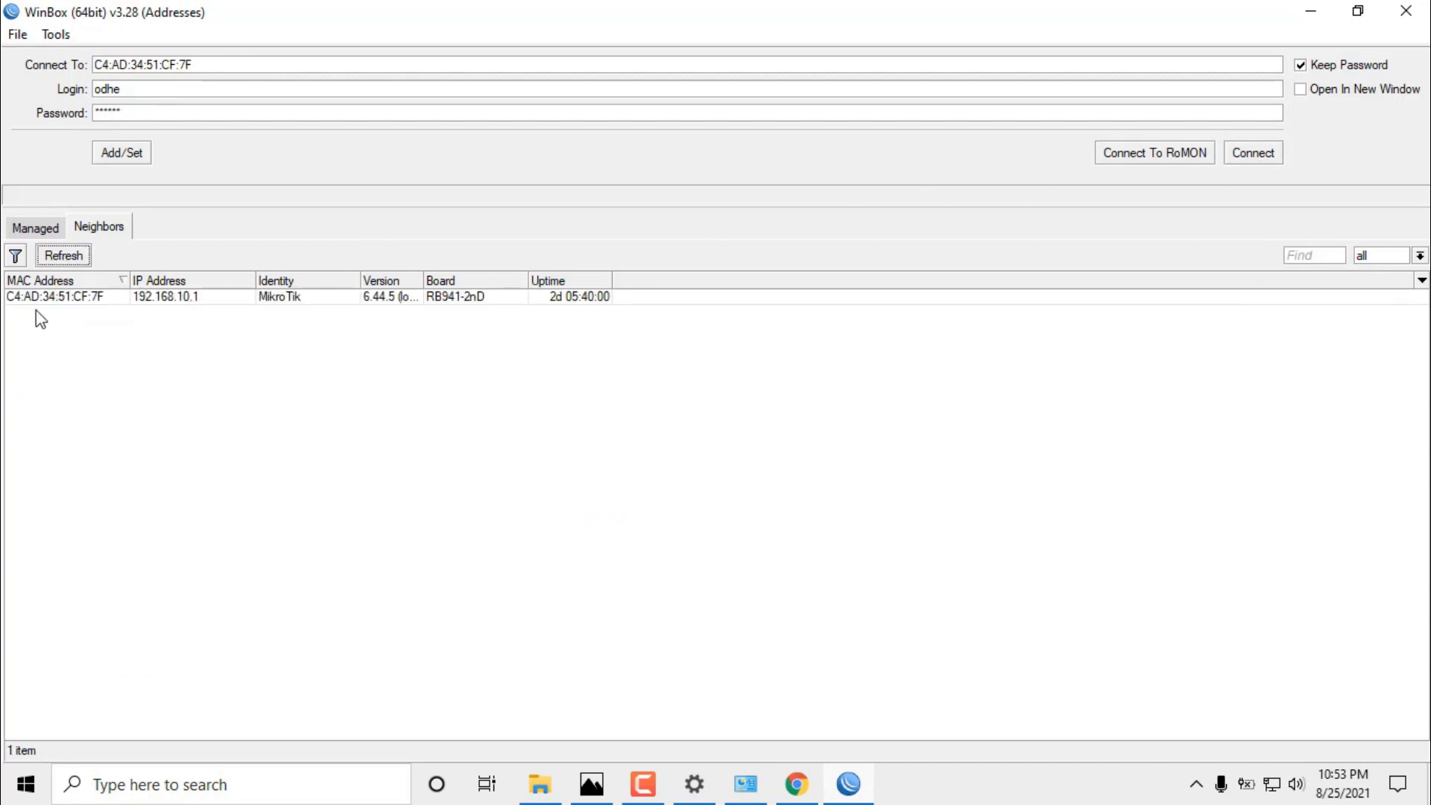
left_click(65, 296)
left_click(1254, 154)
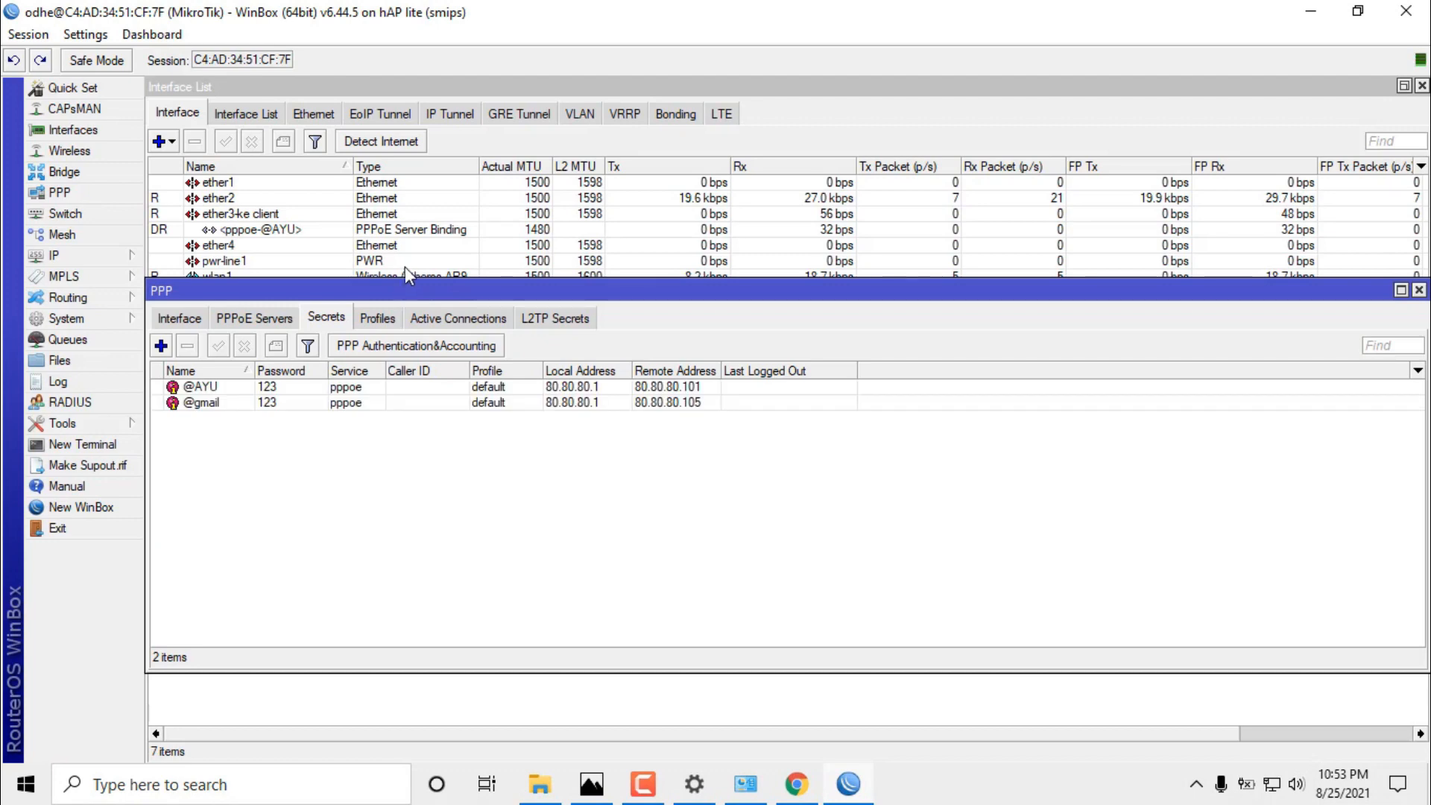
left_click(345, 388)
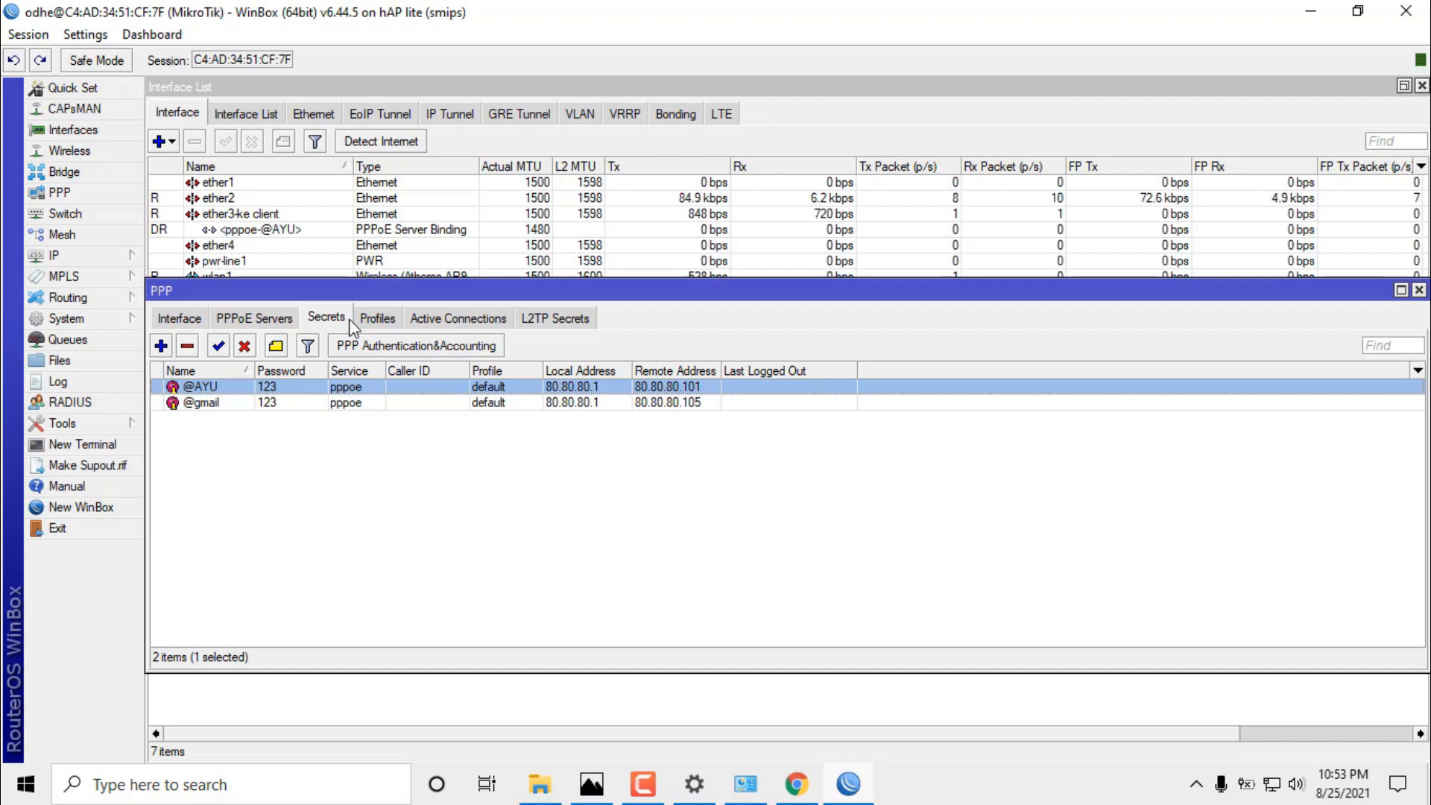
left_click(378, 319)
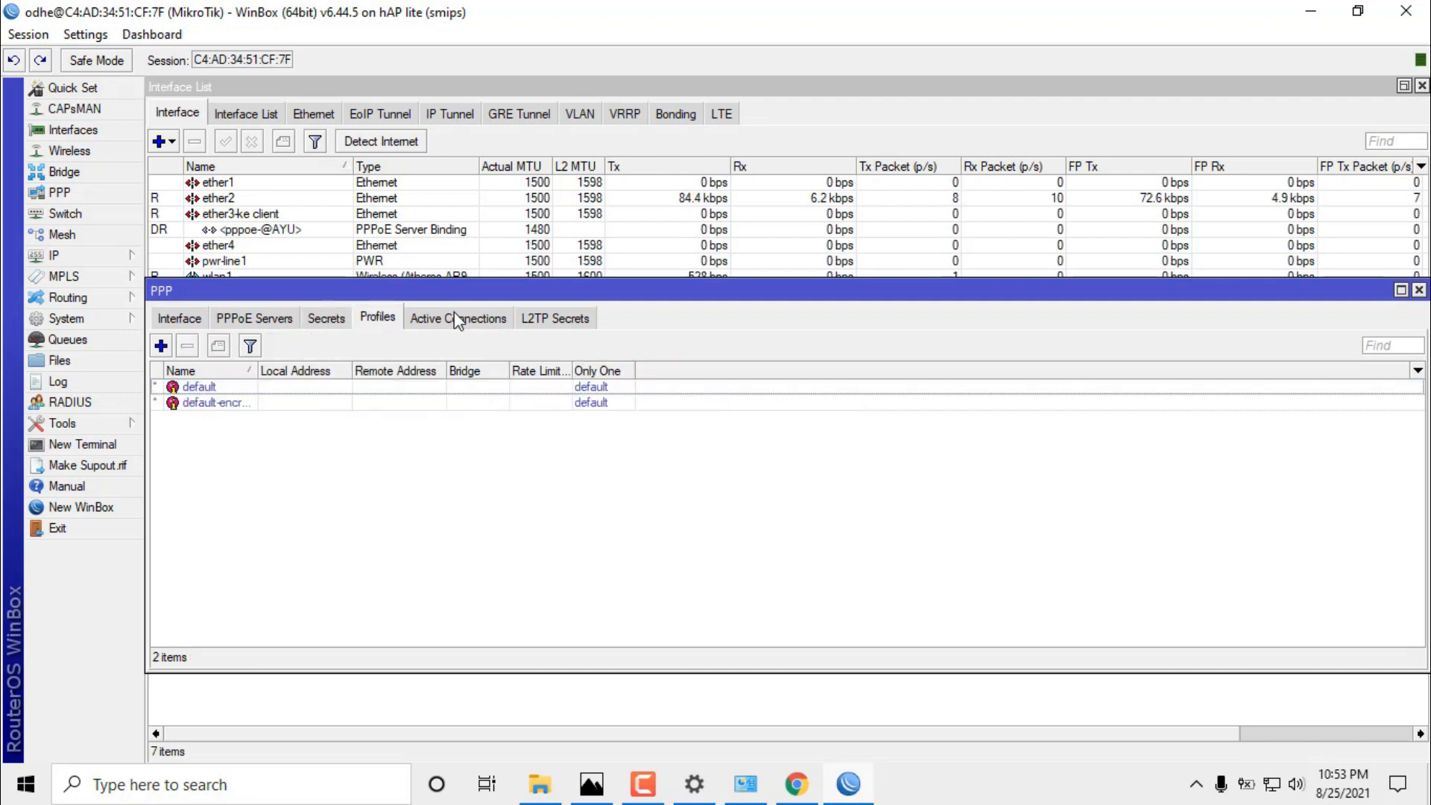
left_click(457, 318)
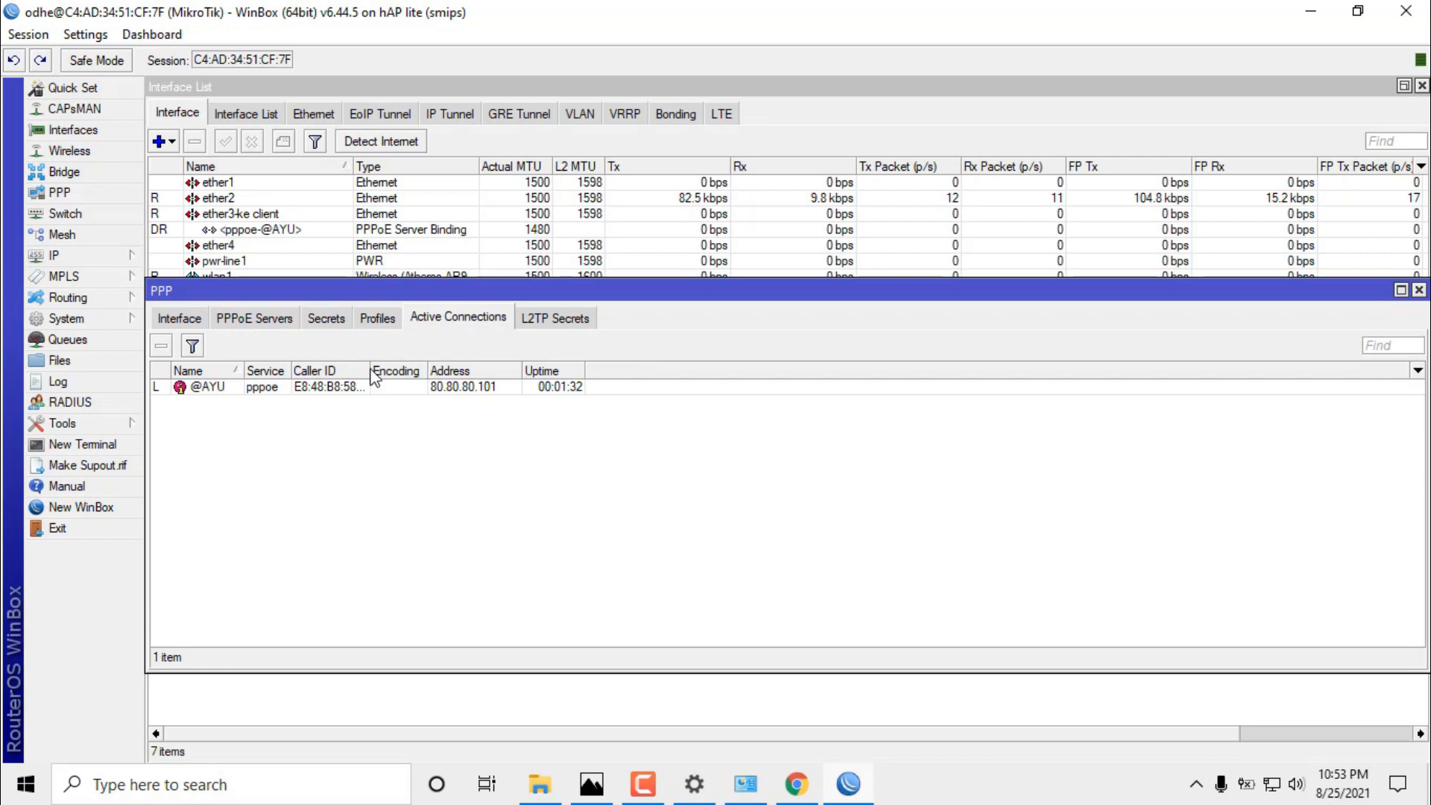
mouse_move(237, 370)
left_mouse_down()
mouse_move(292, 372)
mouse_move(261, 372)
left_mouse_up()
left_click(307, 388)
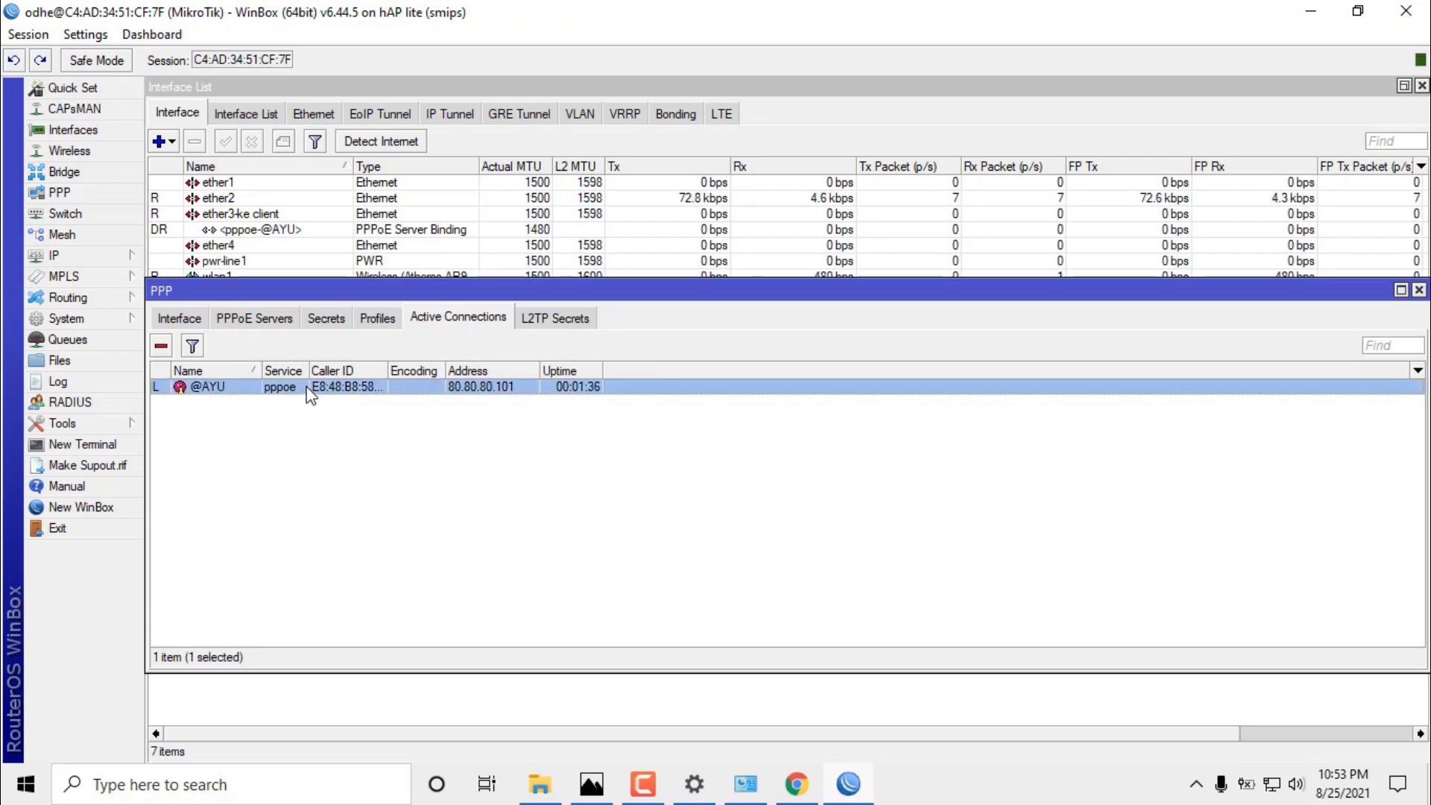
left_click_drag(384, 288, 465, 338)
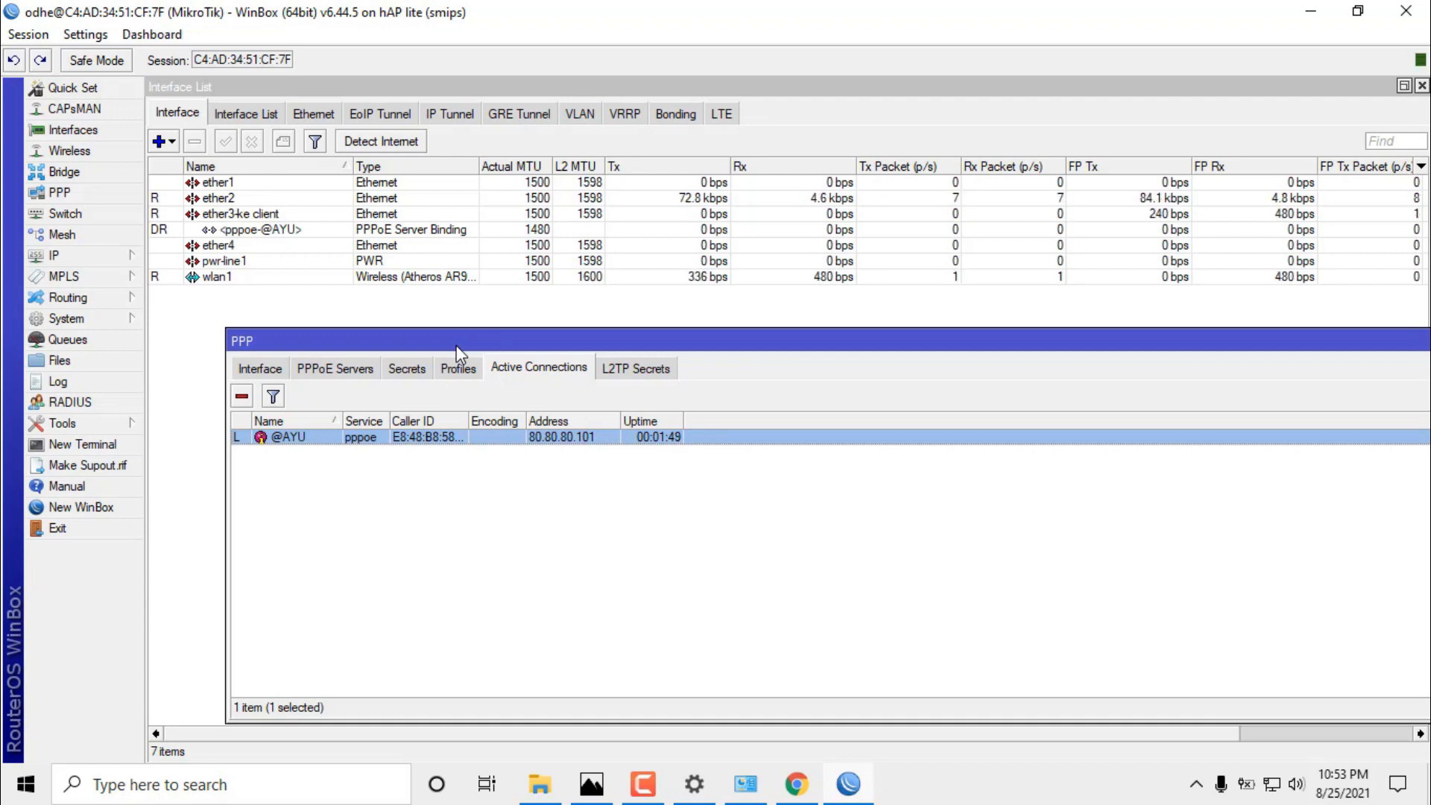
left_click_drag(445, 342, 416, 289)
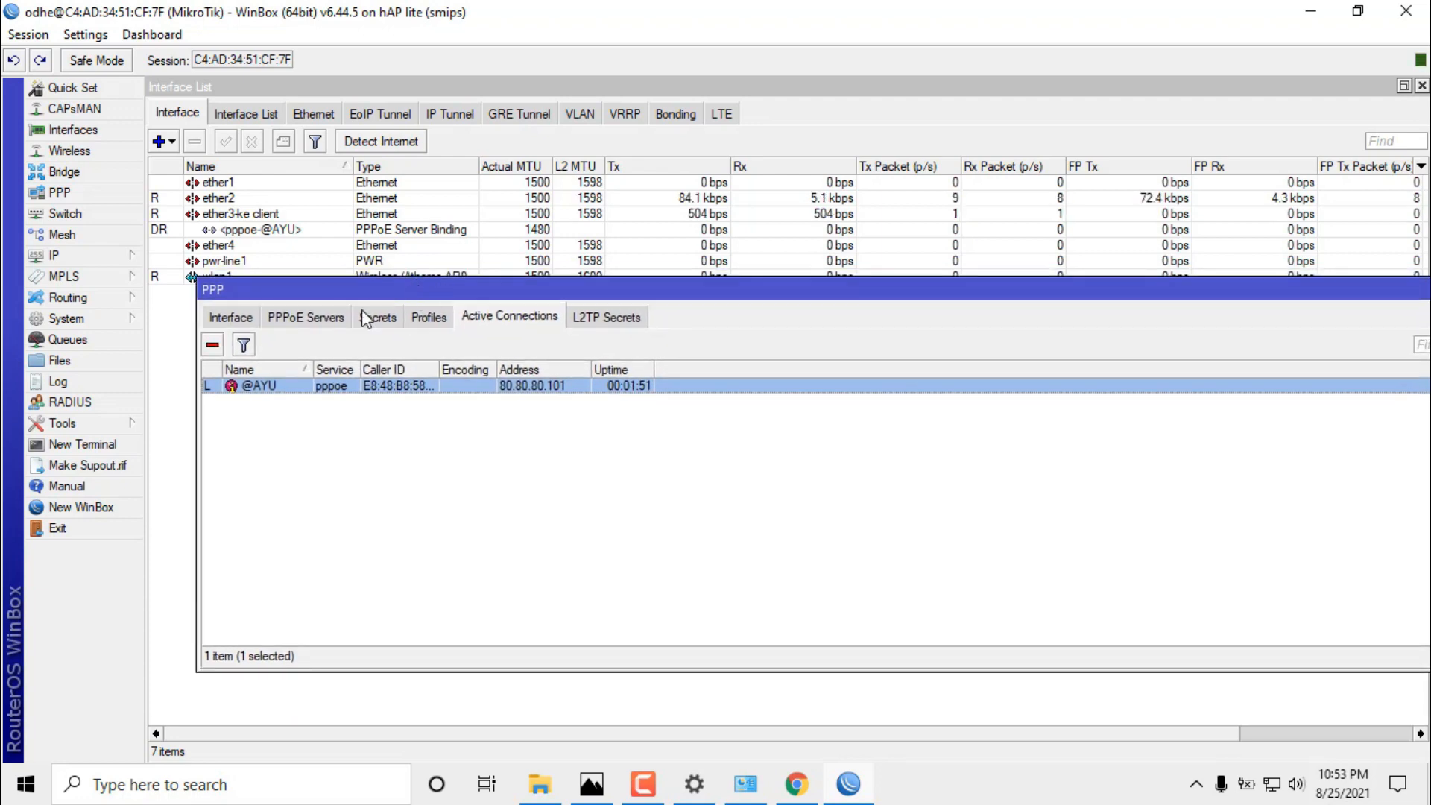
left_click(1422, 86)
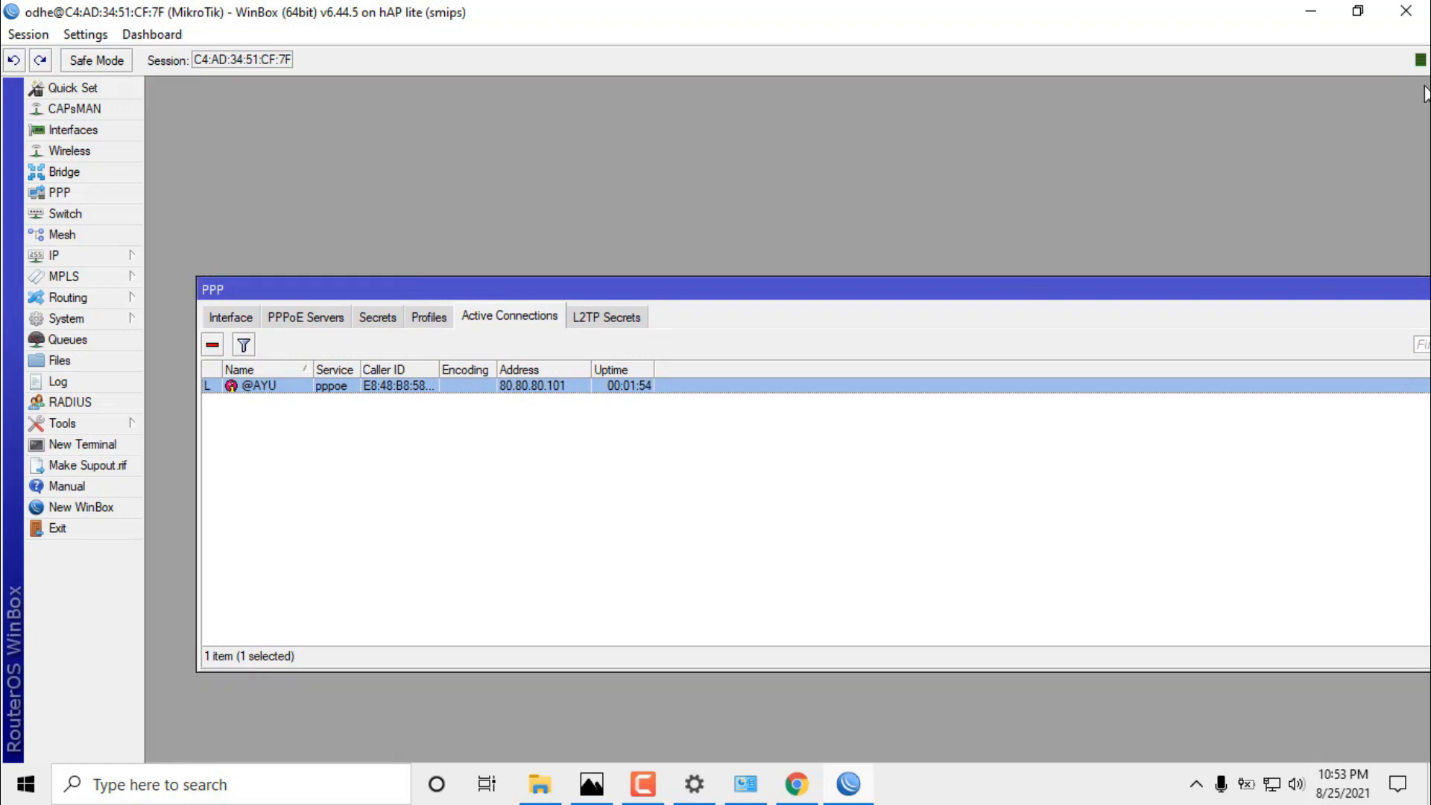
left_click_drag(1112, 299, 1078, 99)
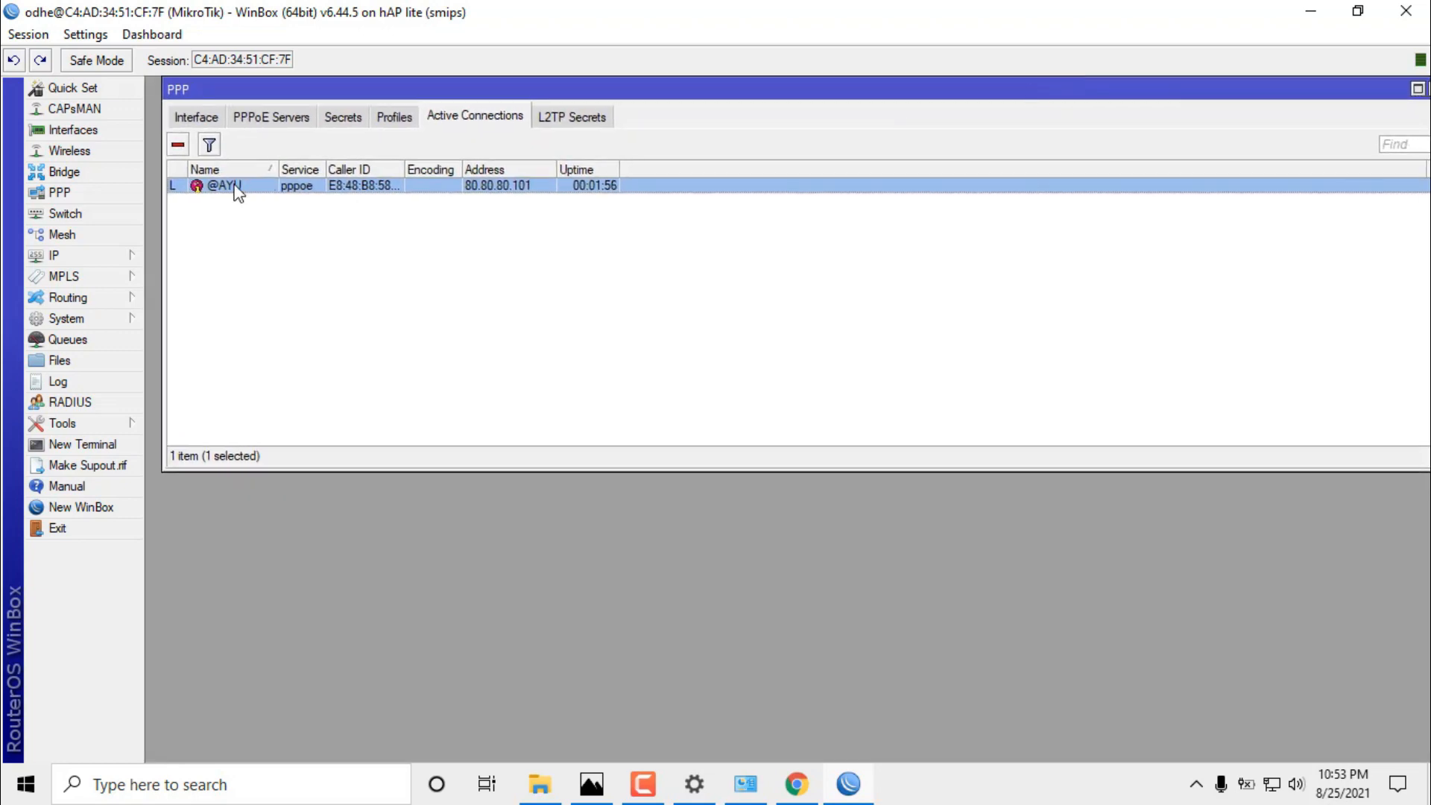
left_click(114, 133)
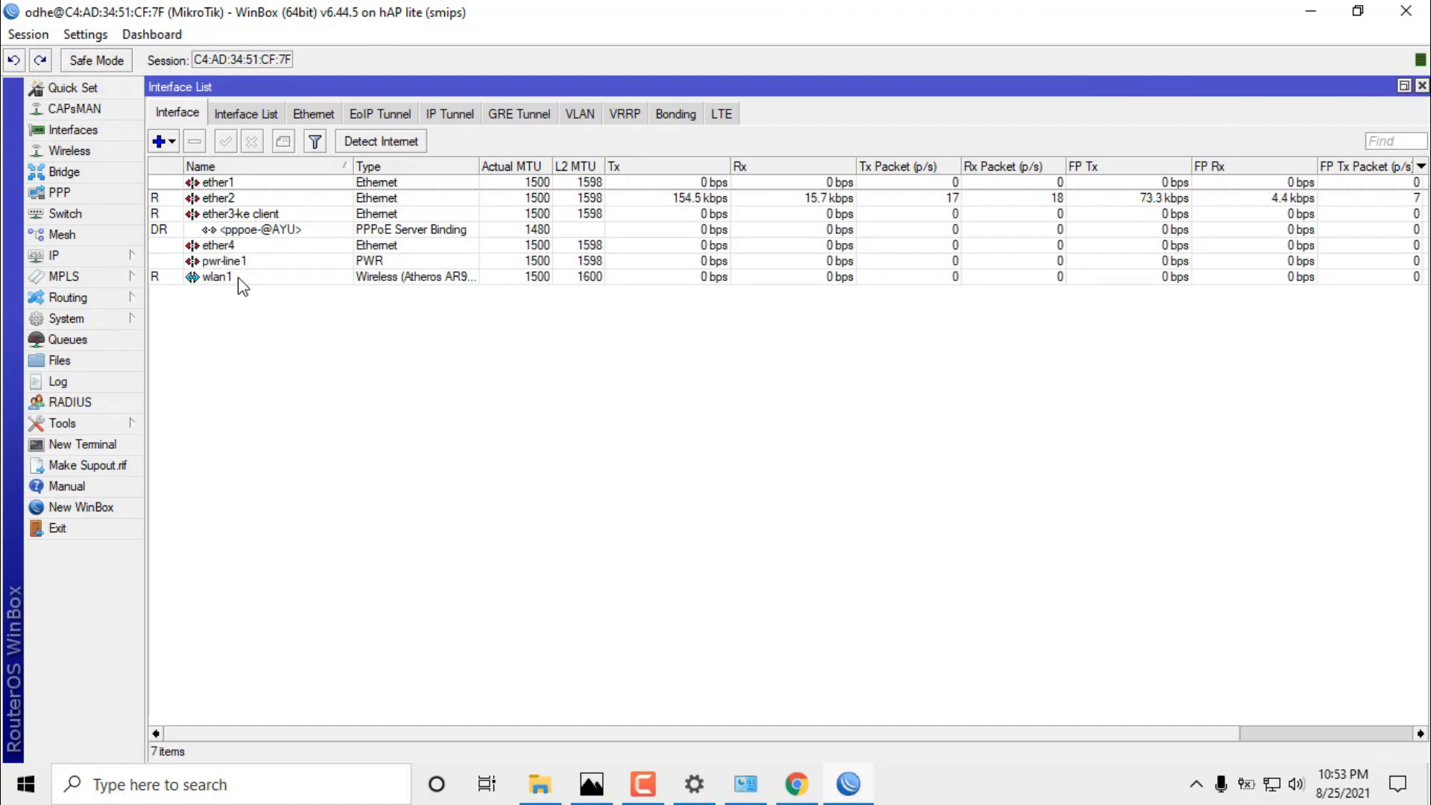
left_click(279, 234)
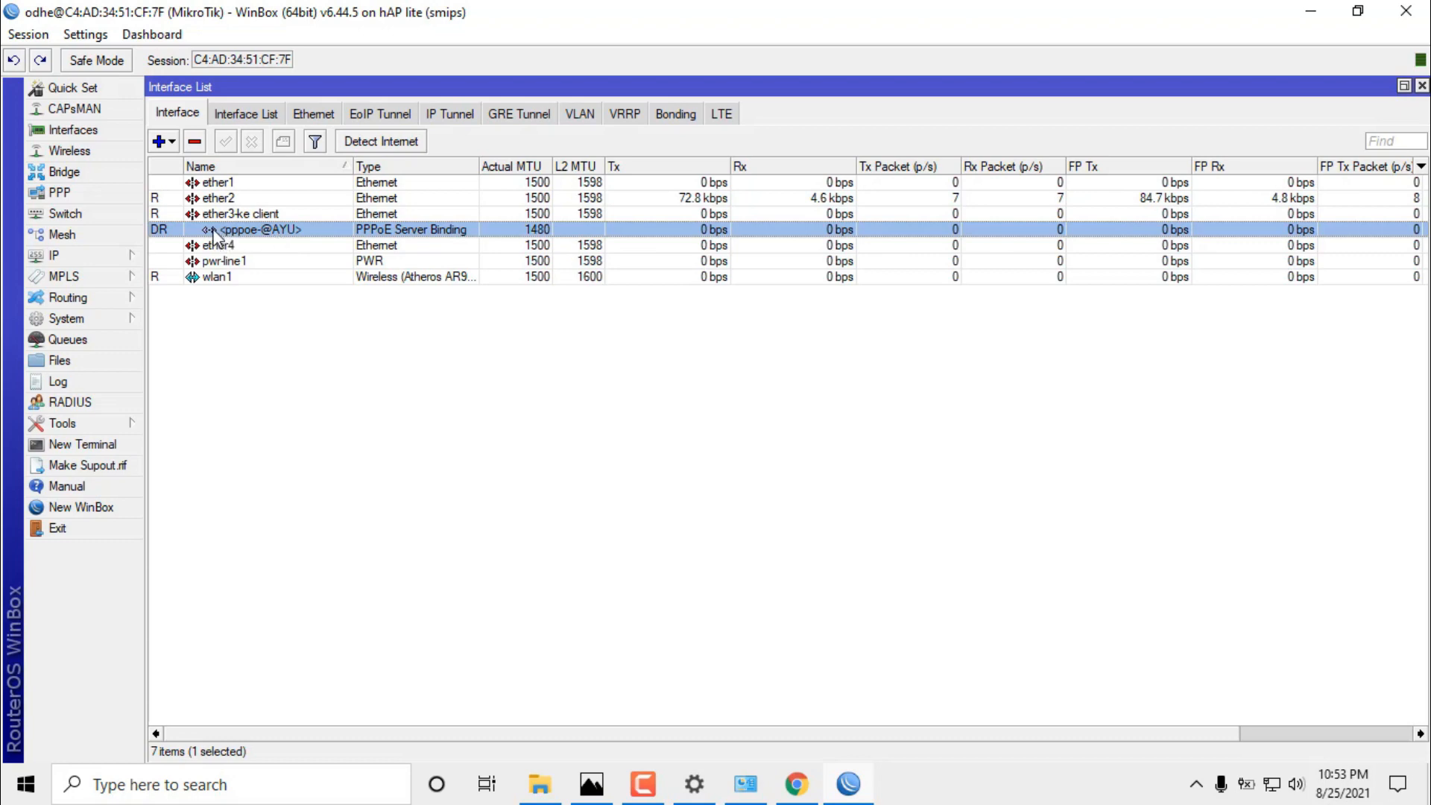
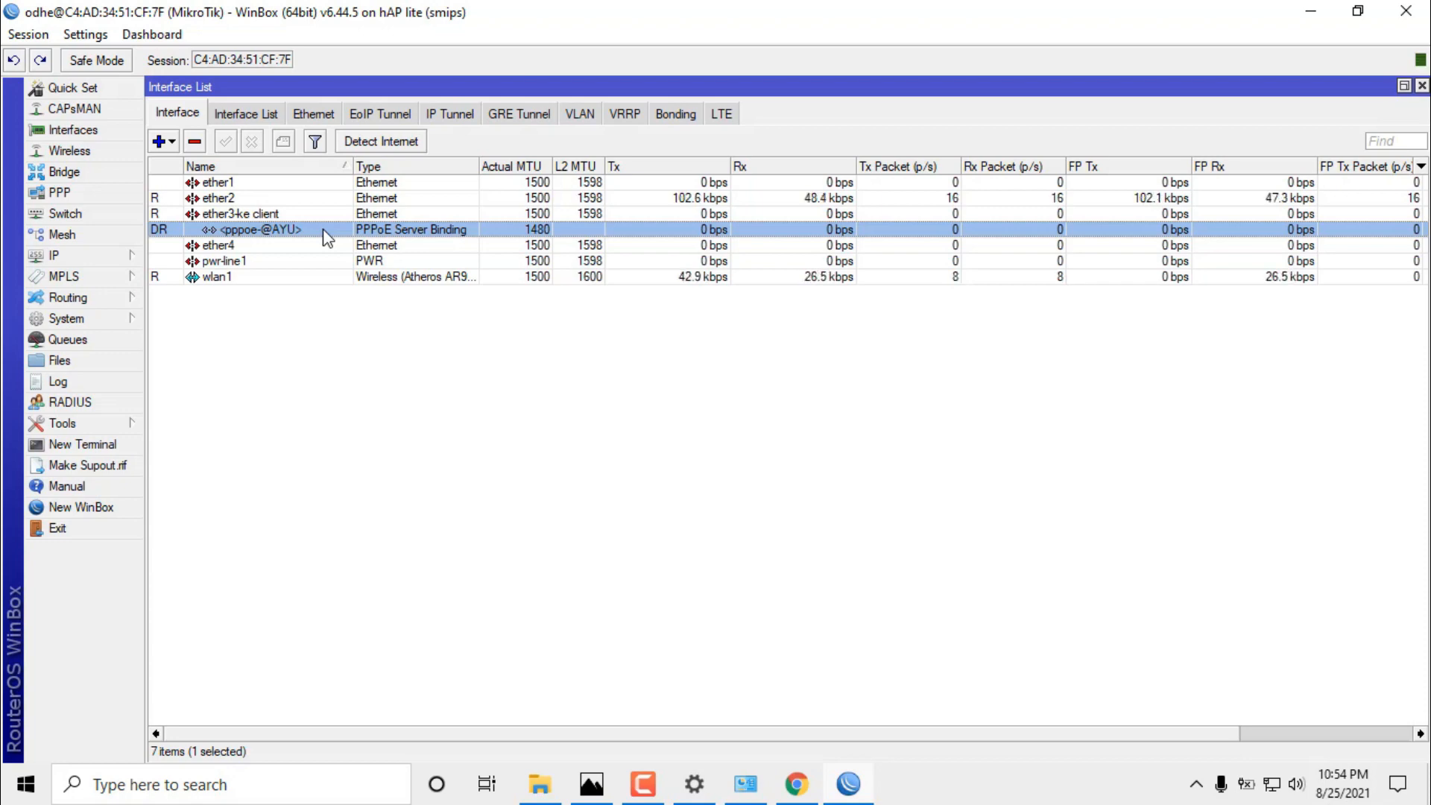
Restore the Interface List to a smaller window and reopen the PPP window from the left menu.
left_click(1404, 86)
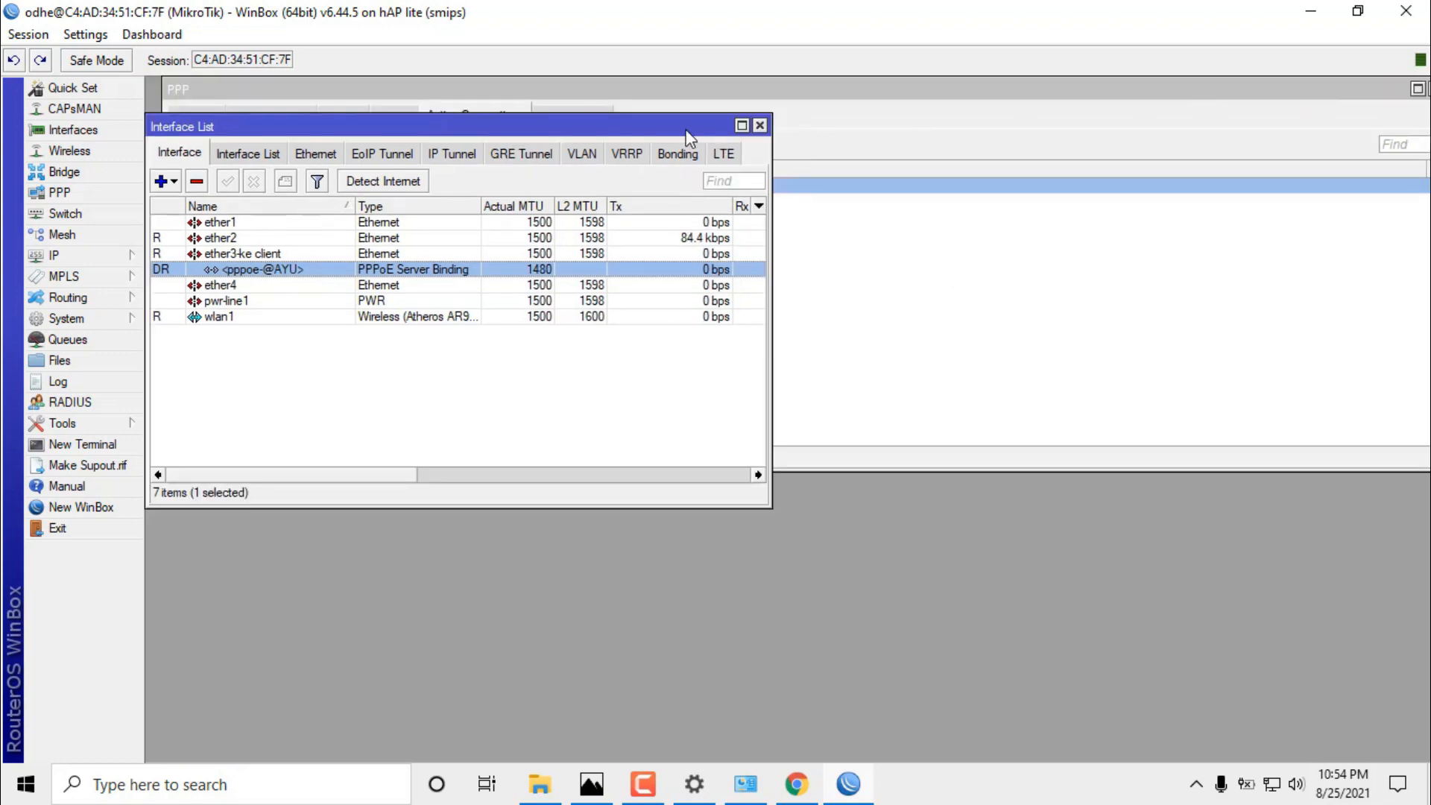
left_click_drag(686, 125, 687, 108)
left_click(971, 117)
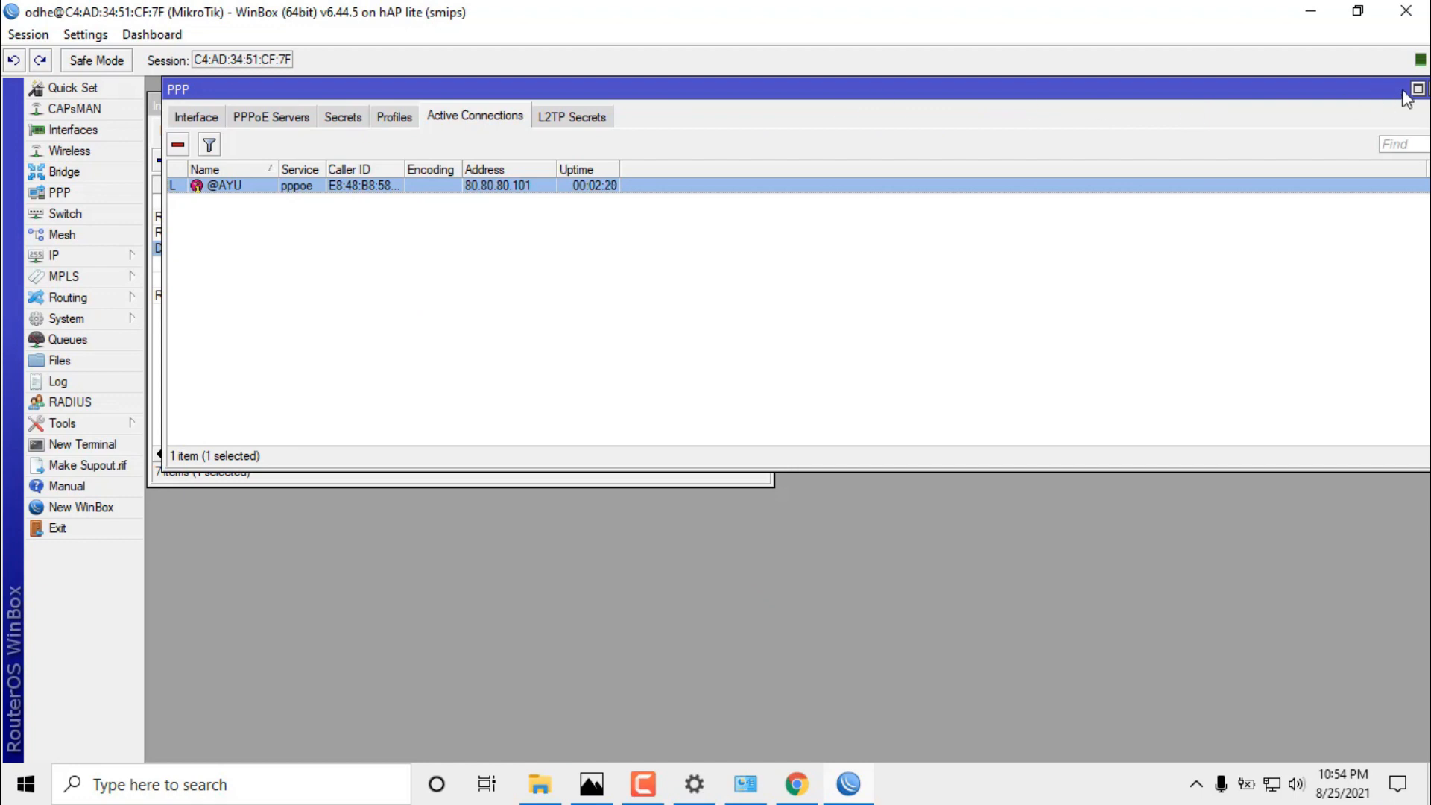
double_click(1373, 90)
left_click(1300, 108)
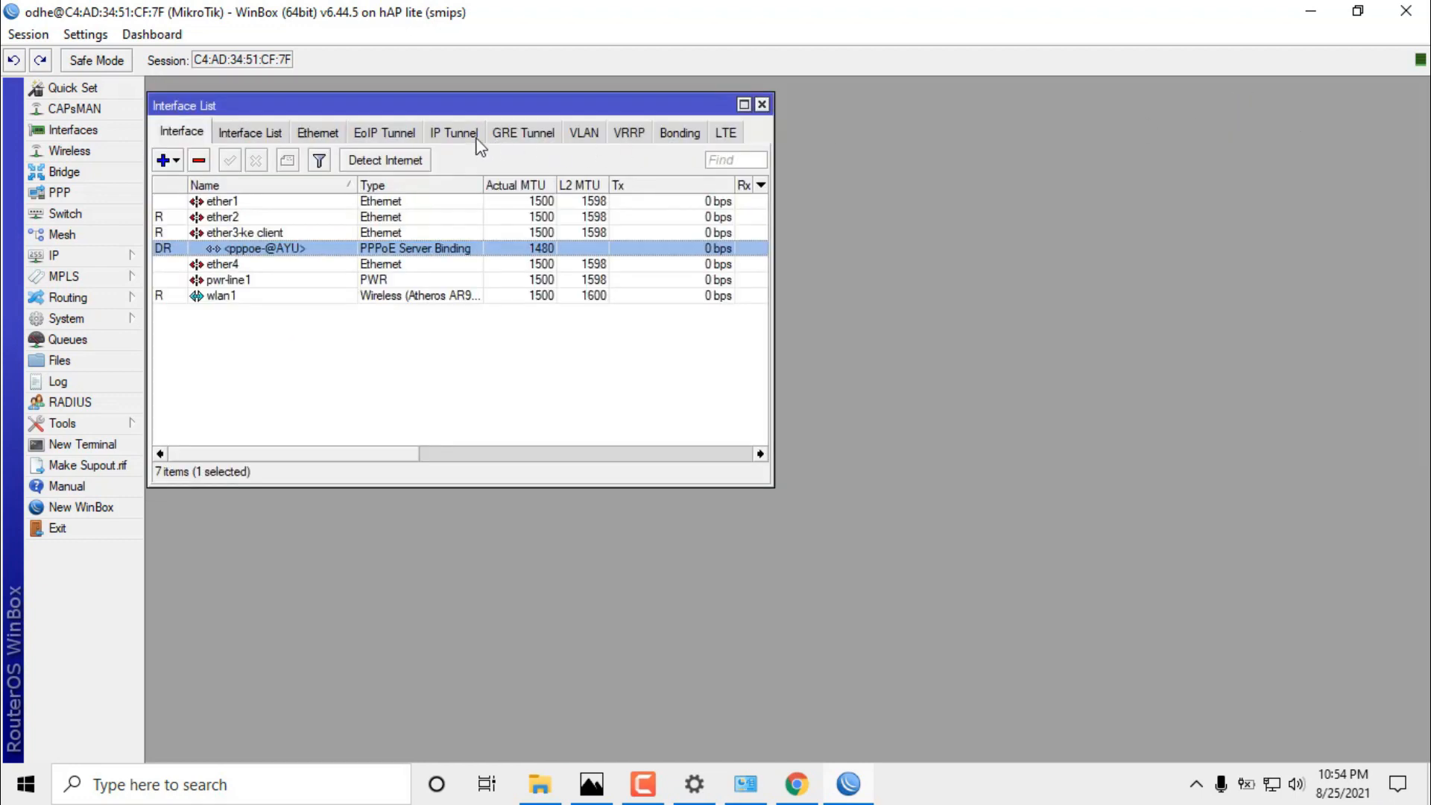
left_click(83, 192)
Resize the PPP Active Connections window and place it beside the Interface List.
left_click_drag(522, 112, 628, 108)
left_click_drag(1167, 109, 905, 140)
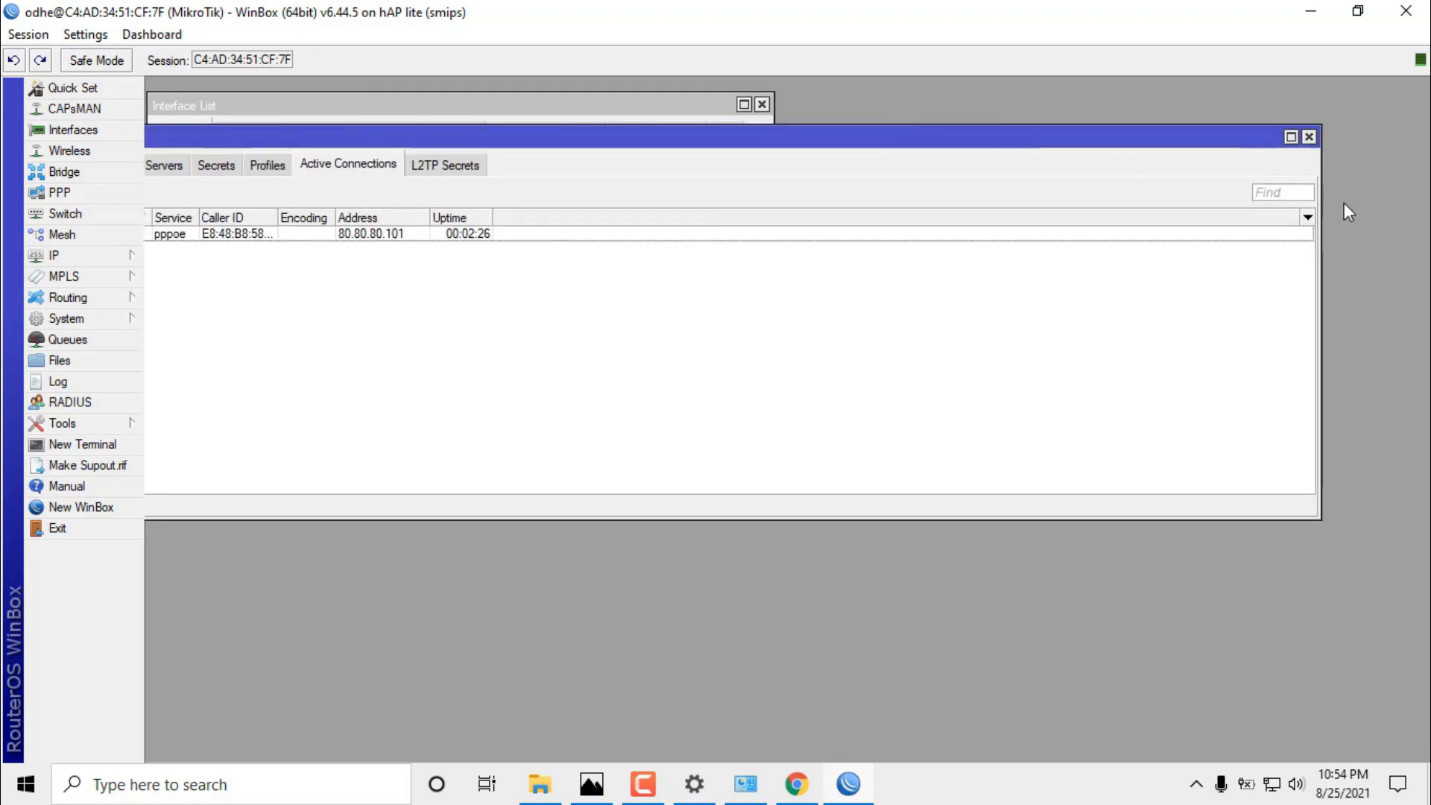
left_click_drag(1321, 190, 962, 196)
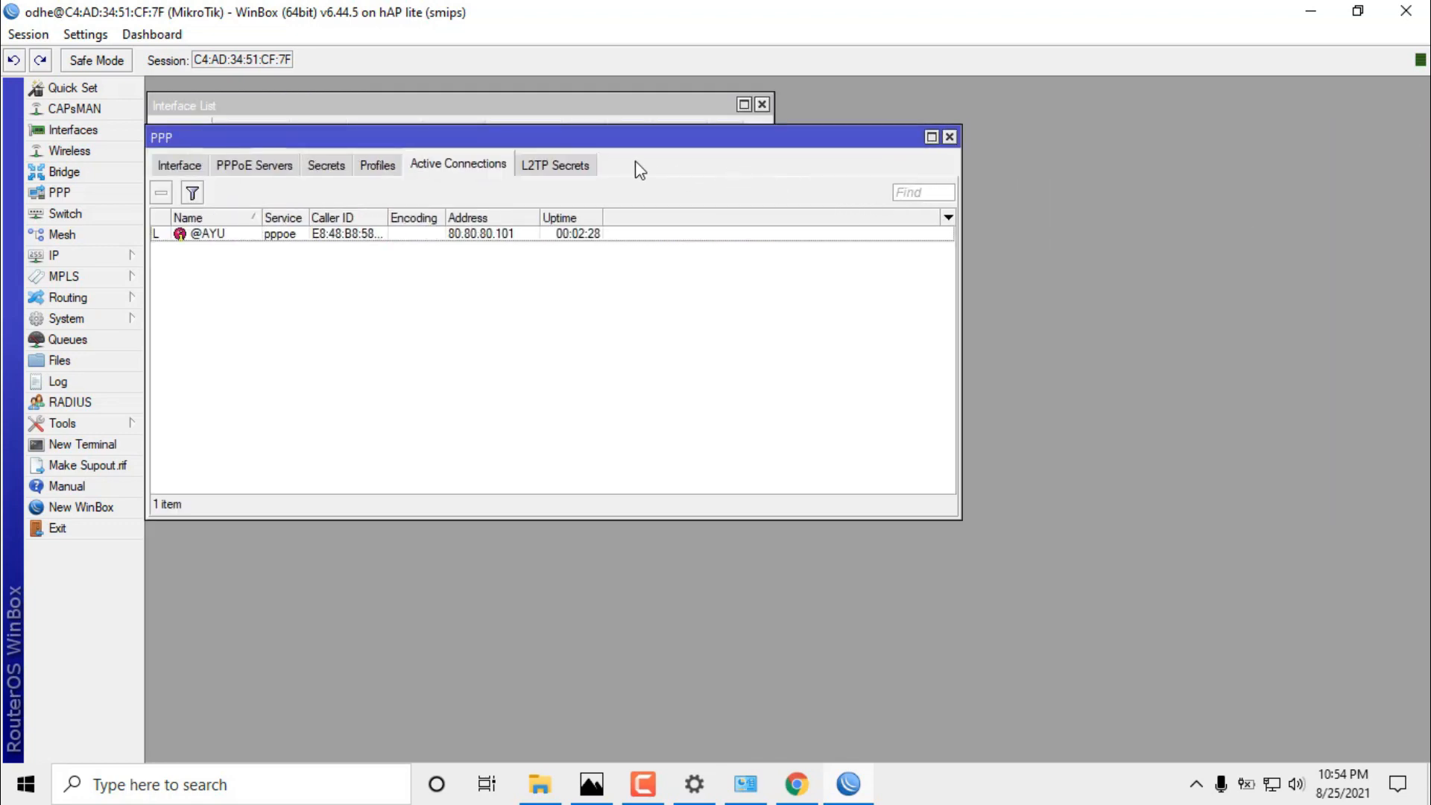
left_click_drag(700, 130, 1145, 115)
left_click(570, 114)
left_click_drag(808, 110, 884, 103)
left_click(606, 110)
left_click(969, 287)
left_click_drag(861, 97, 987, 101)
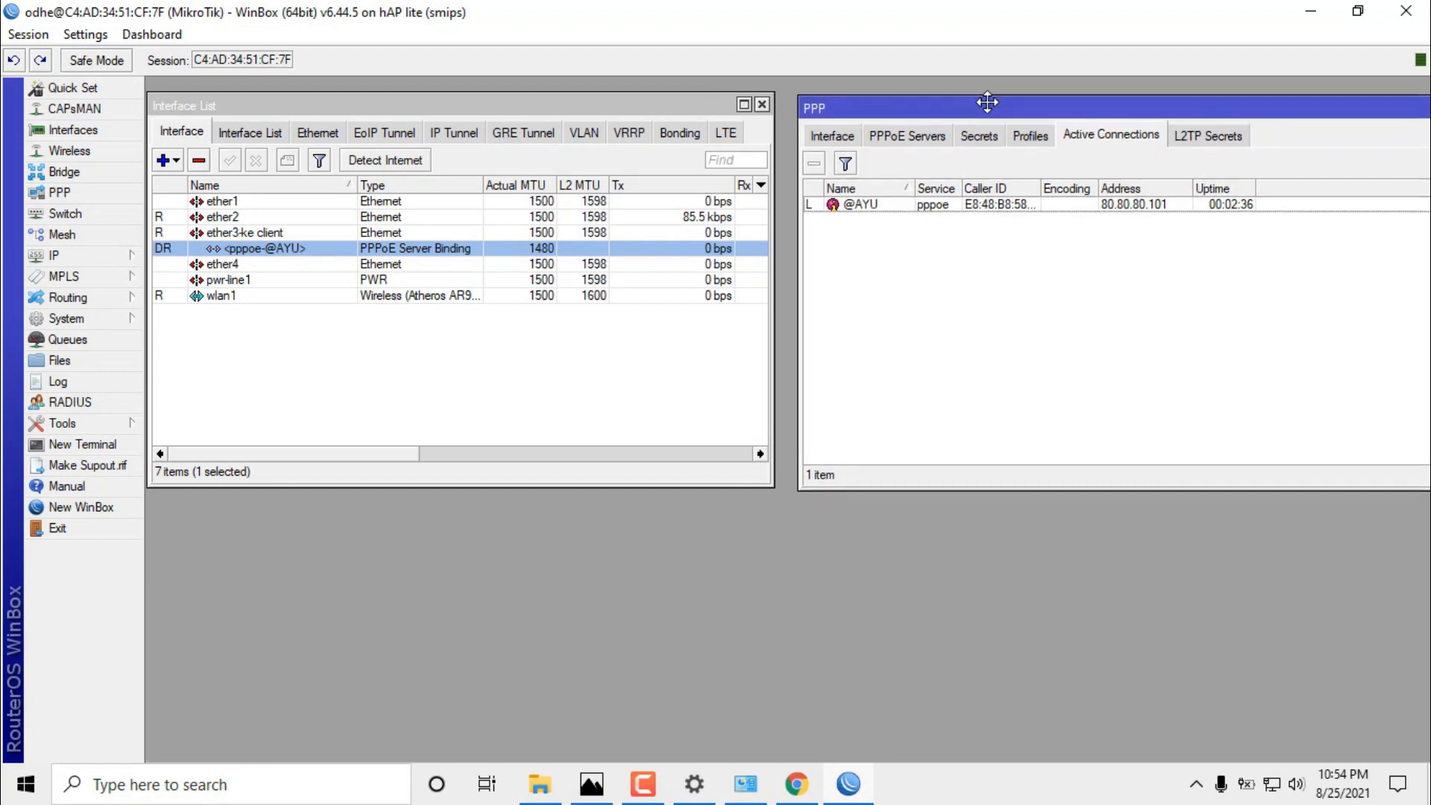
left_click(90, 345)
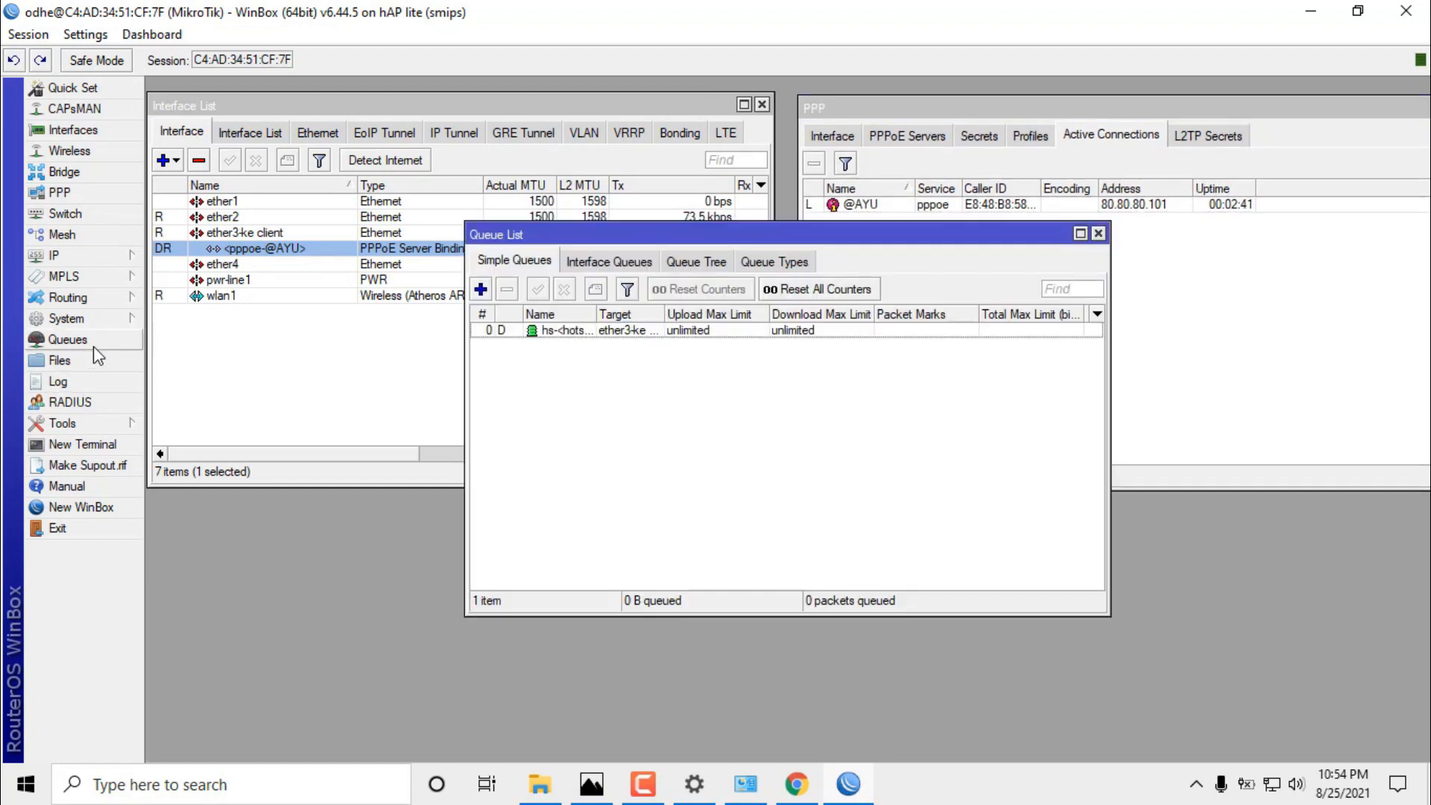
left_click_drag(591, 242, 383, 366)
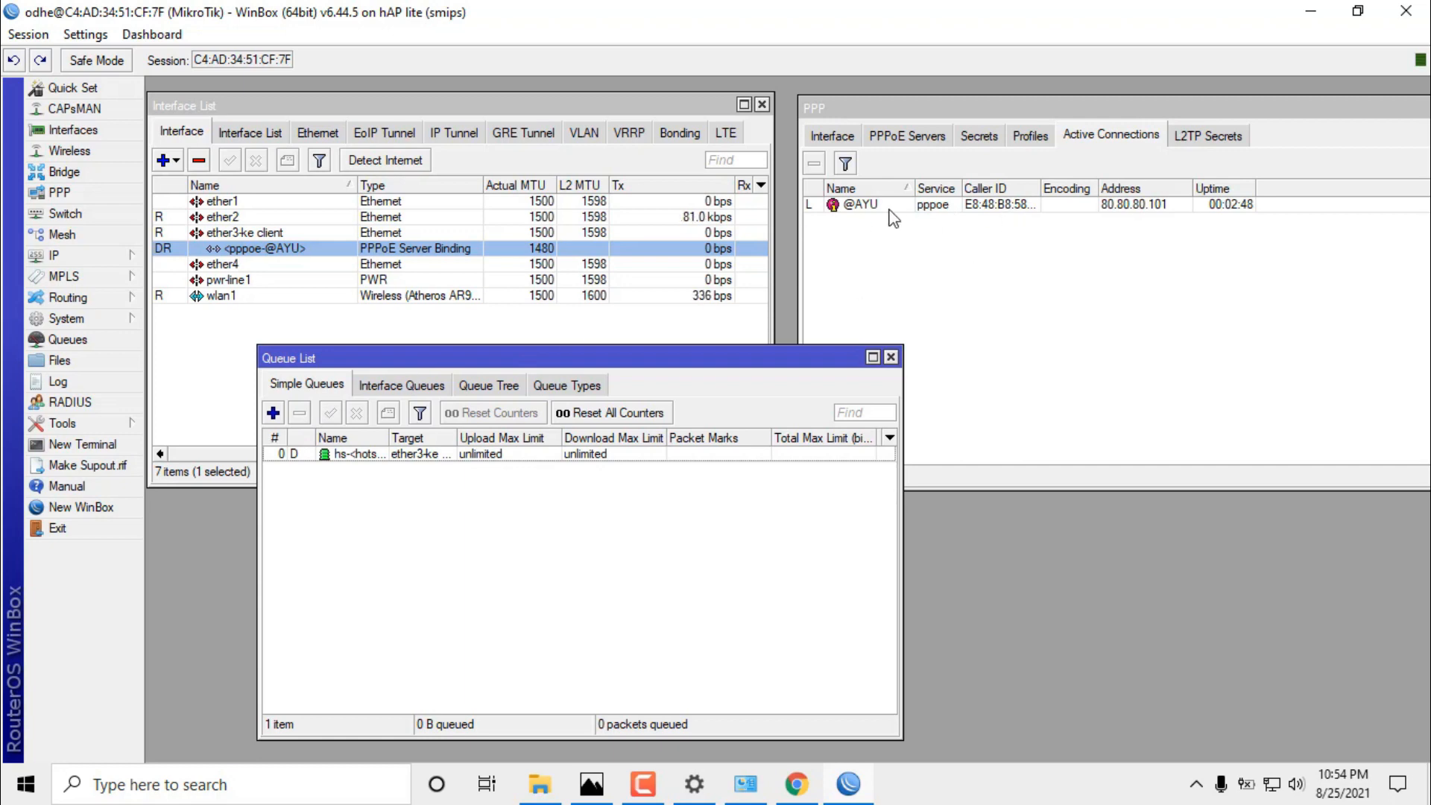
left_click(982, 137)
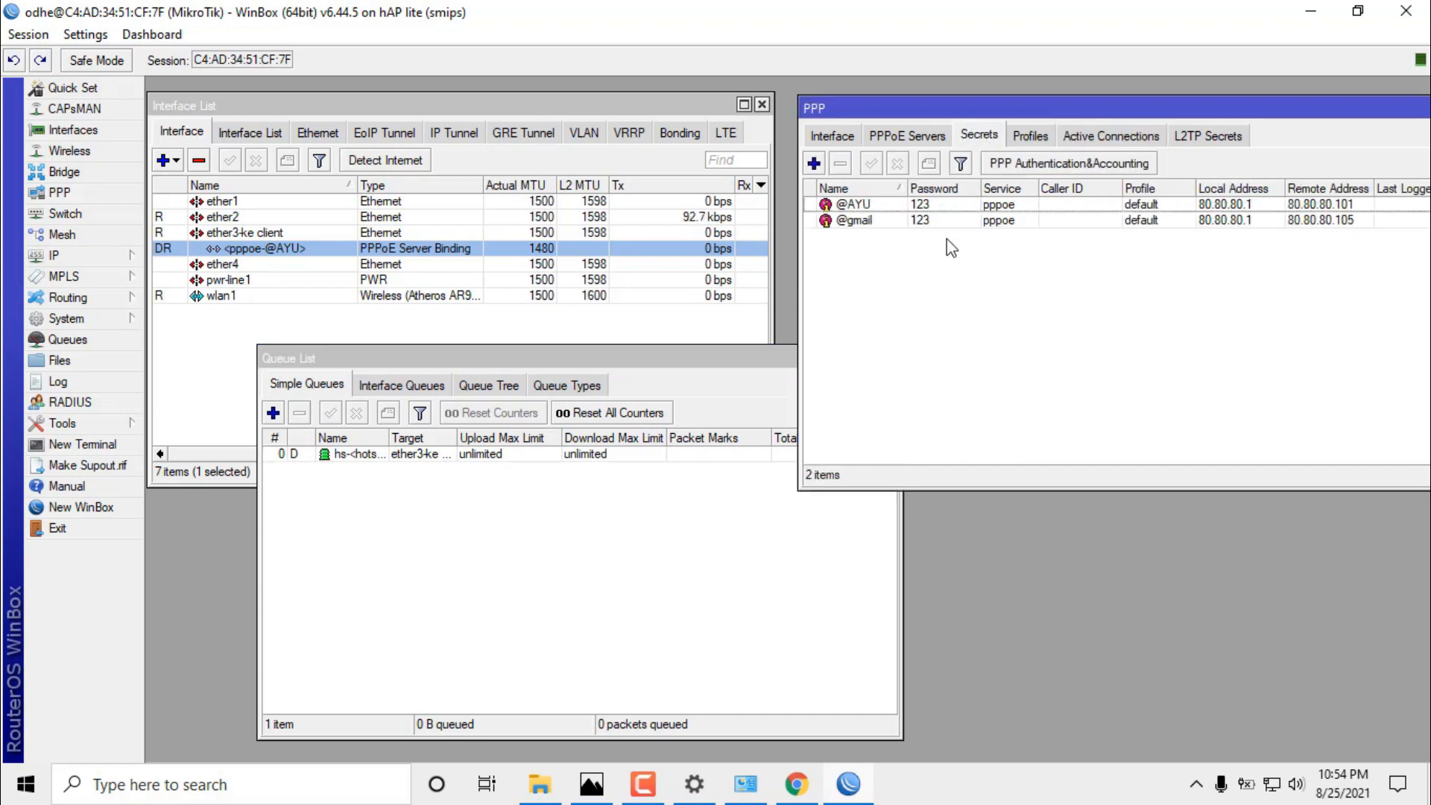
left_click(865, 205)
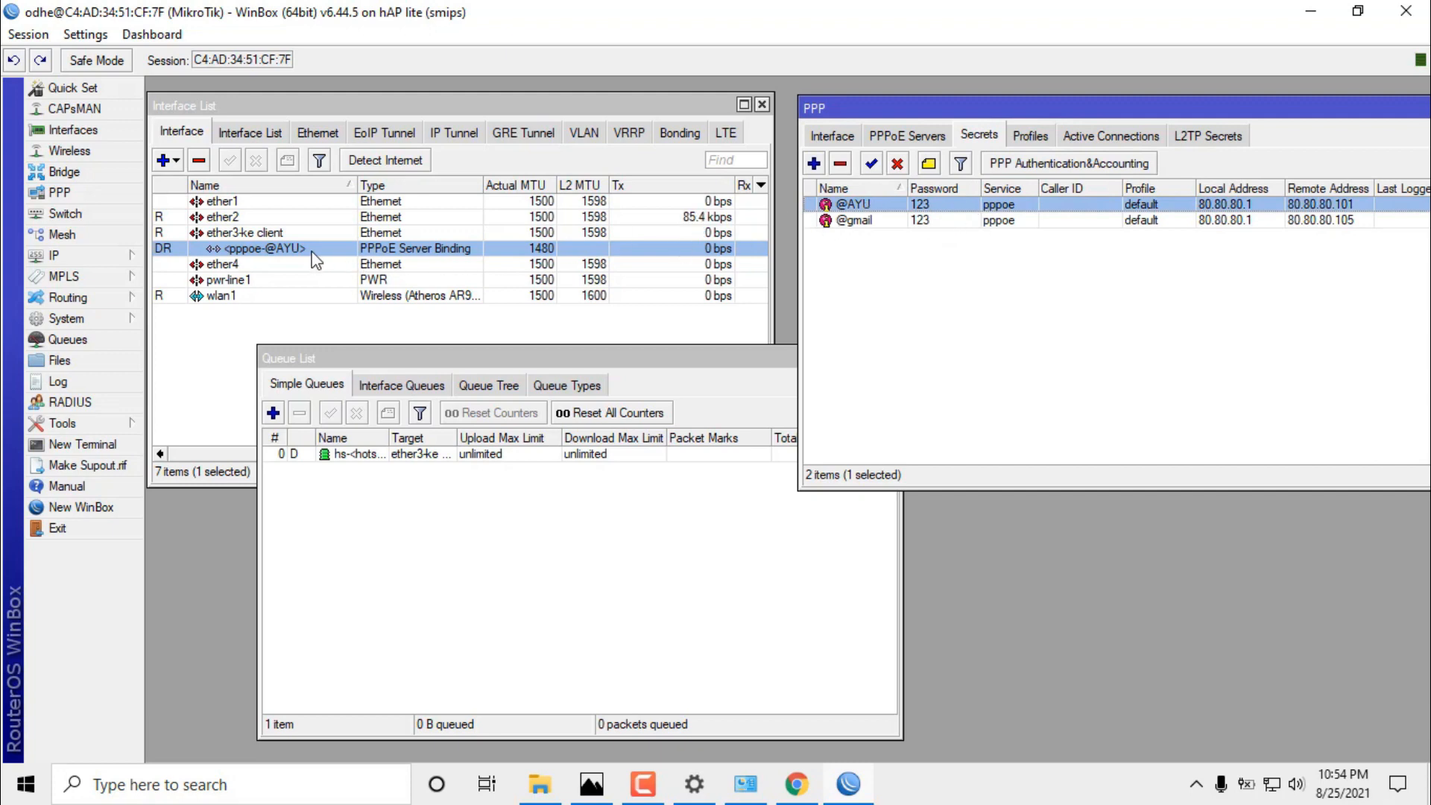
double_click(869, 207)
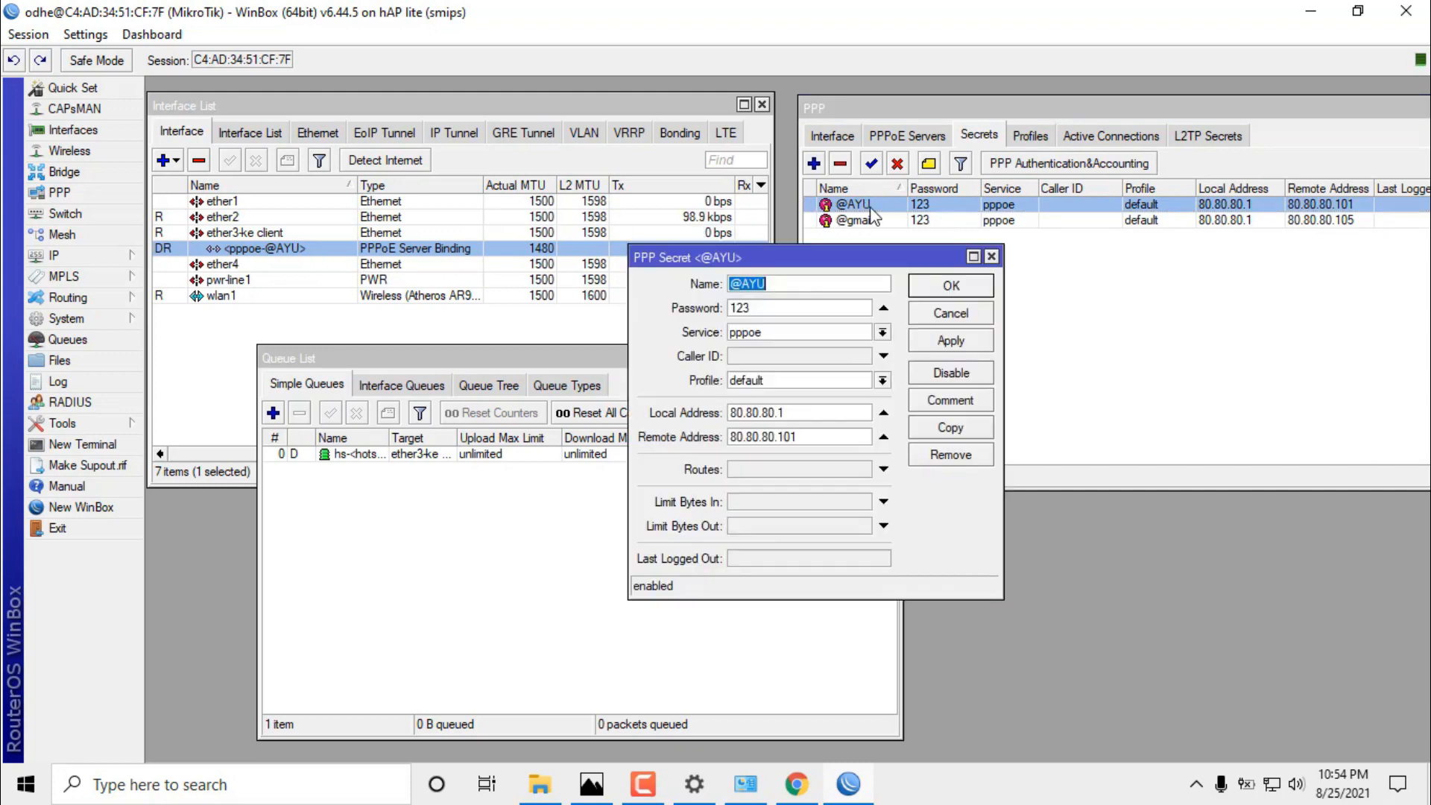
left_click(848, 436)
left_click_drag(848, 435, 719, 431)
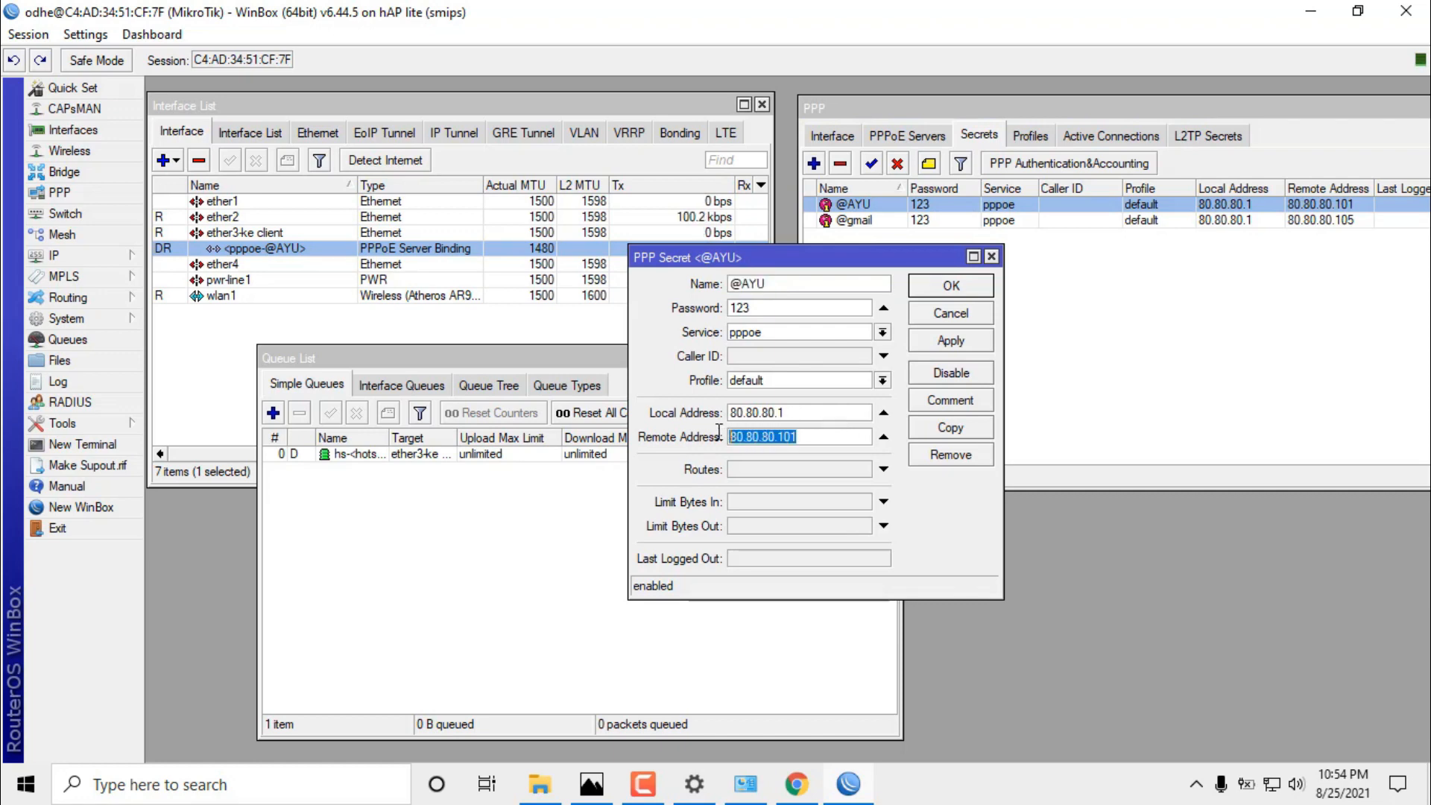
right_click(754, 437)
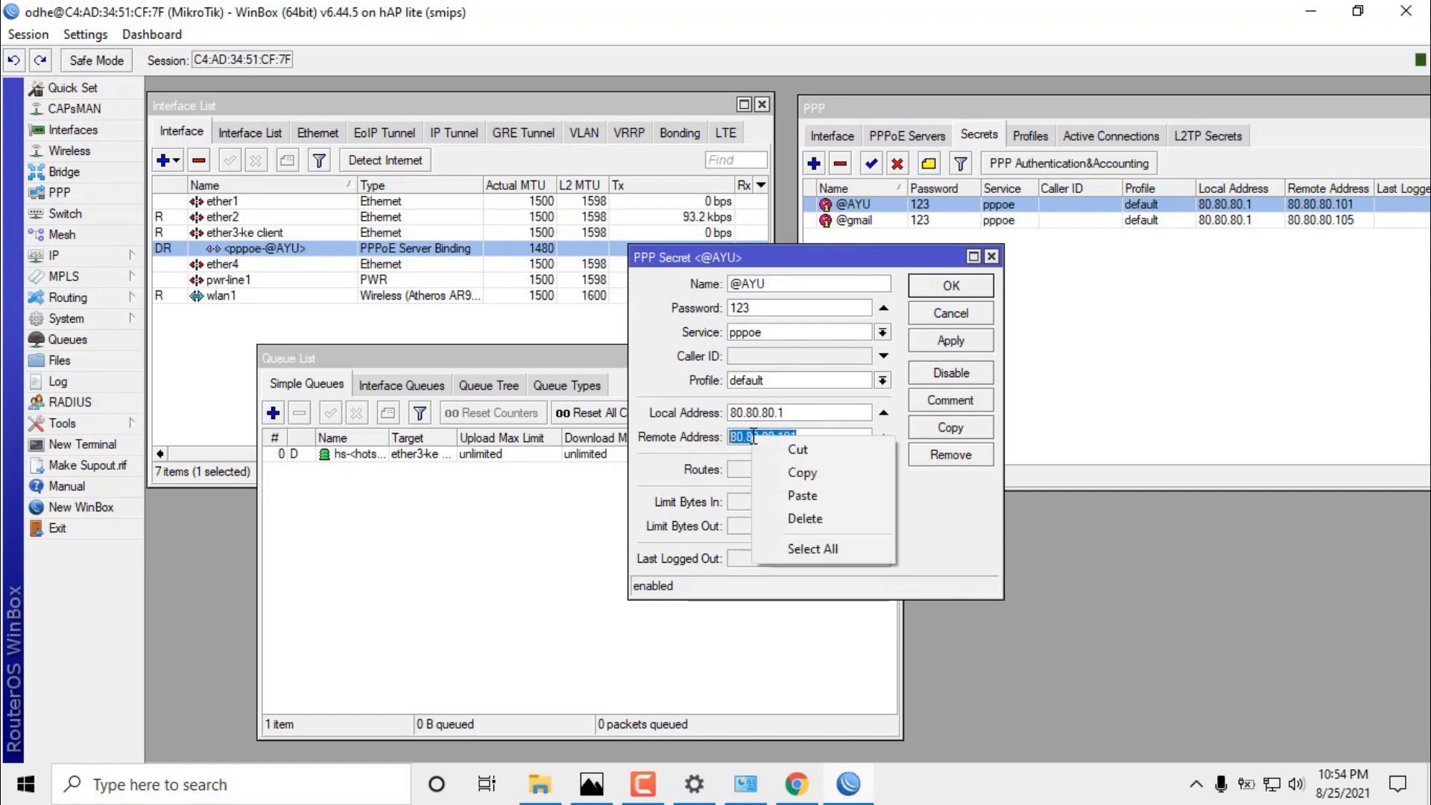
left_click(782, 471)
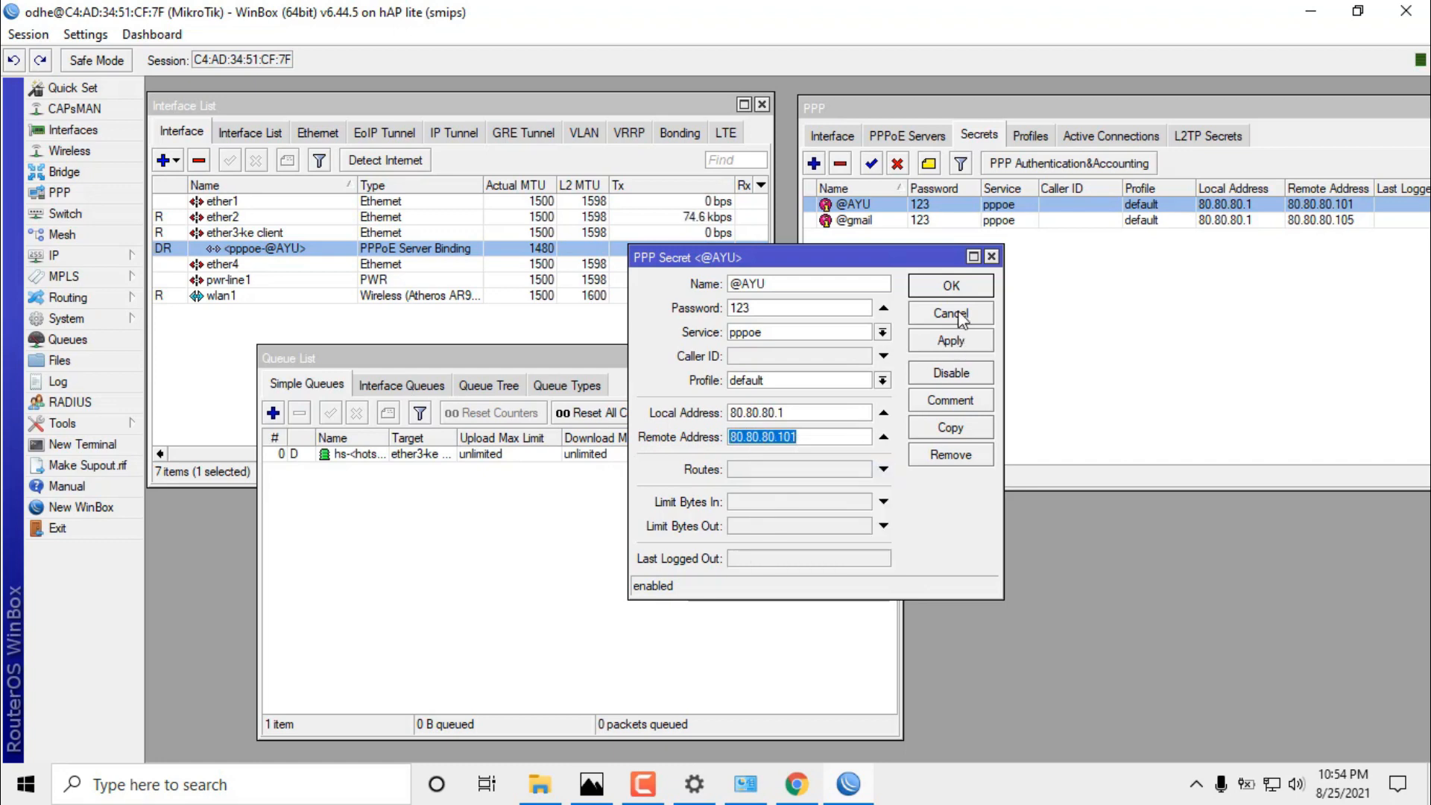
left_click(991, 258)
left_click(619, 569)
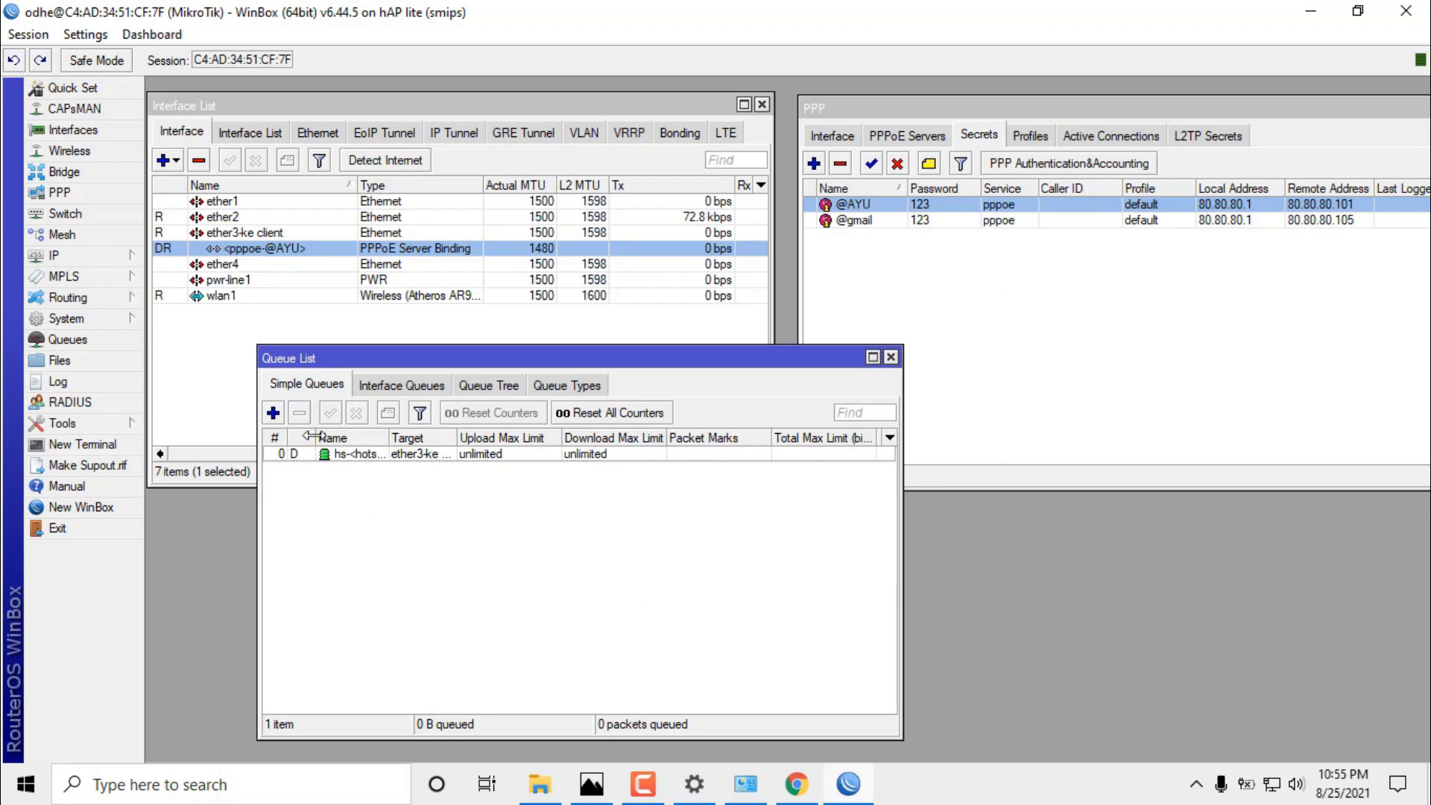
left_click(273, 413)
left_click_drag(629, 268, 616, 331)
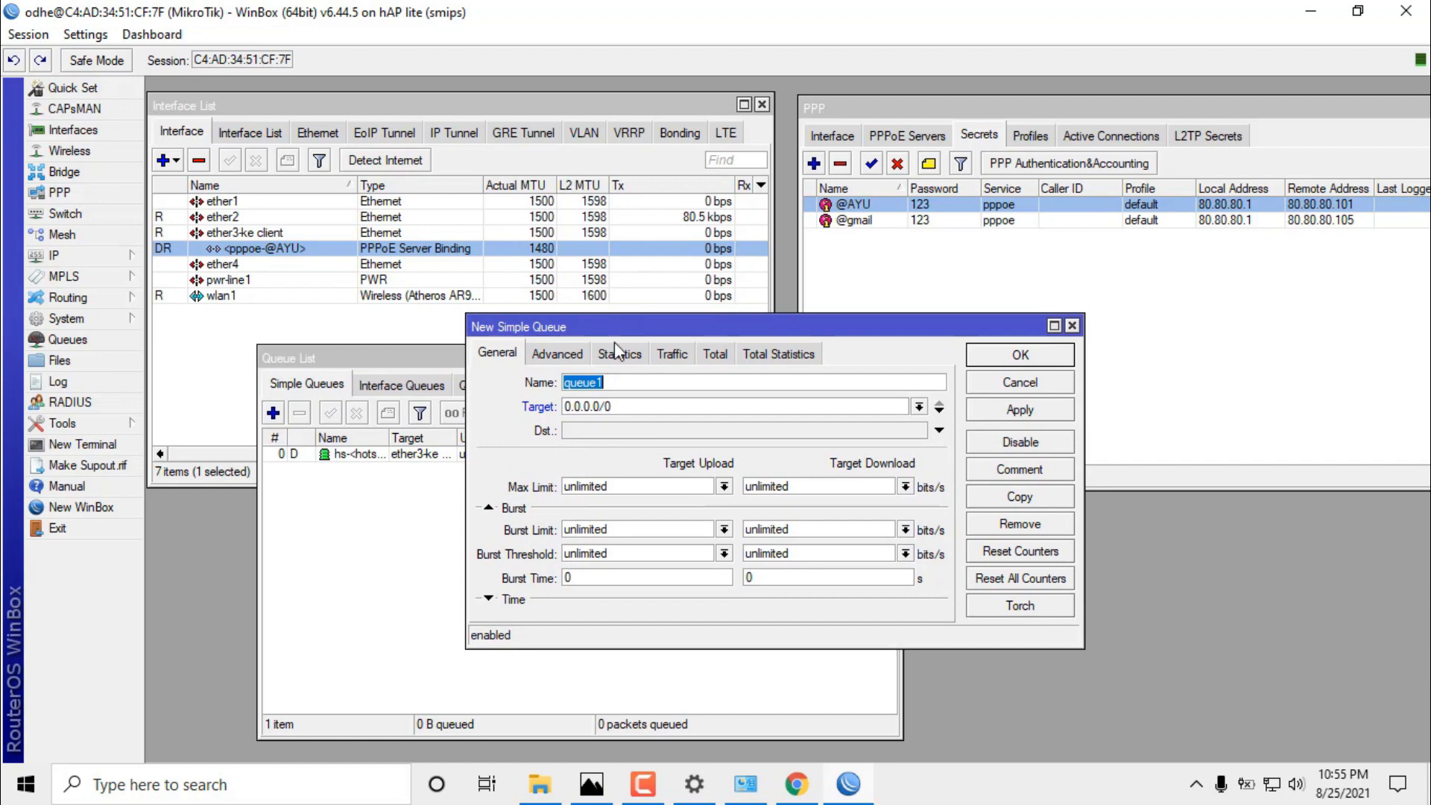
type("qu")
type("@AYU")
double_click(620, 406)
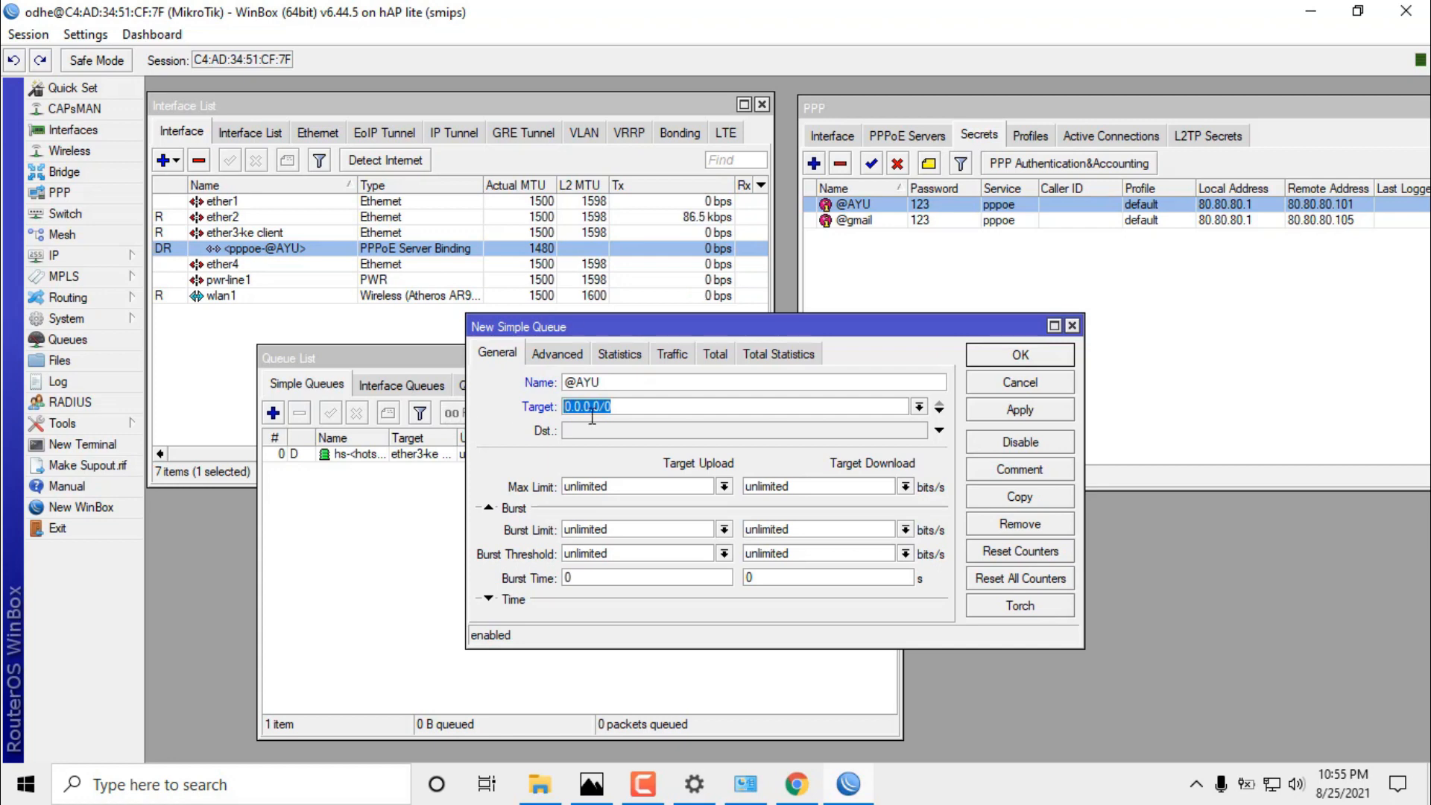
key("ctrl+v")
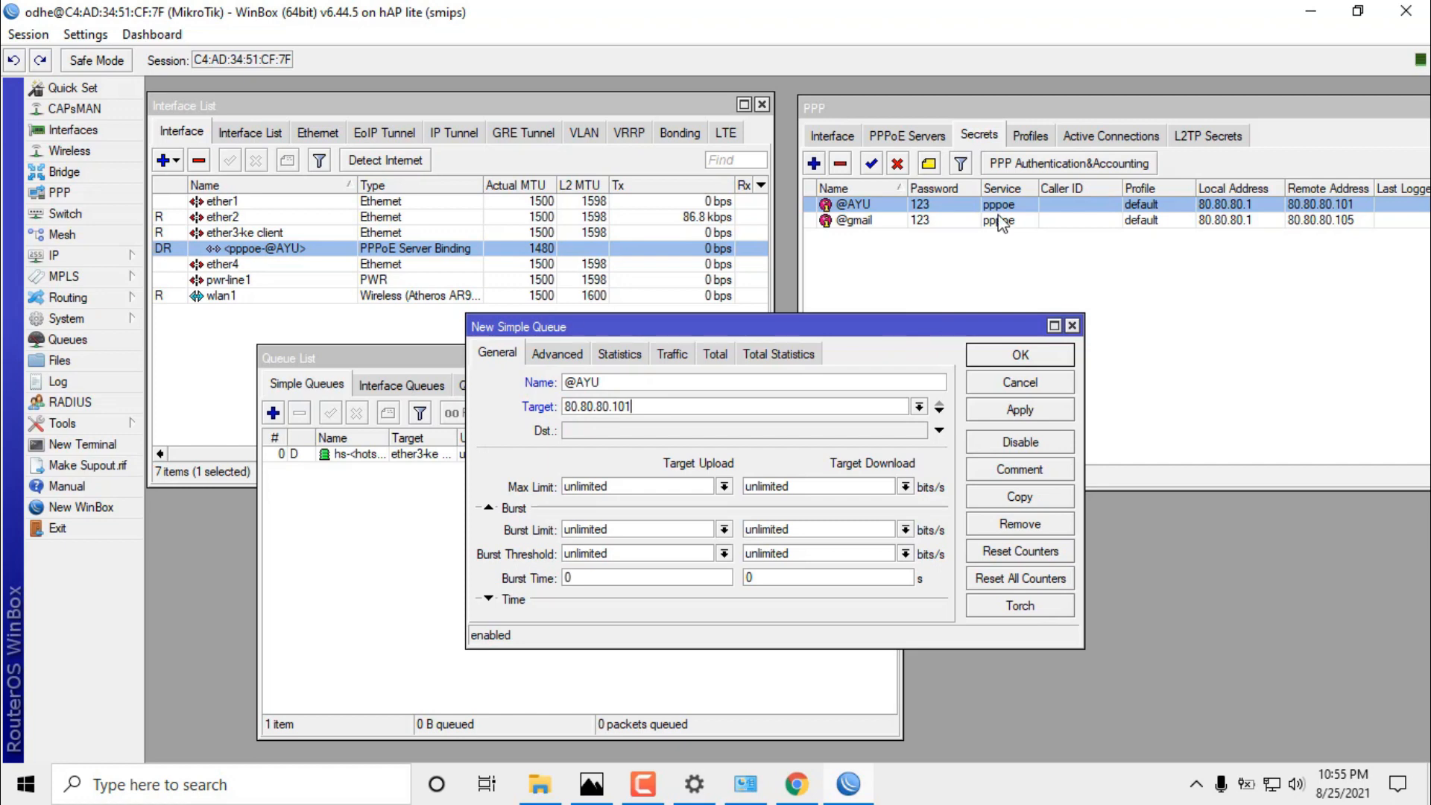
left_click(916, 210)
double_click(916, 209)
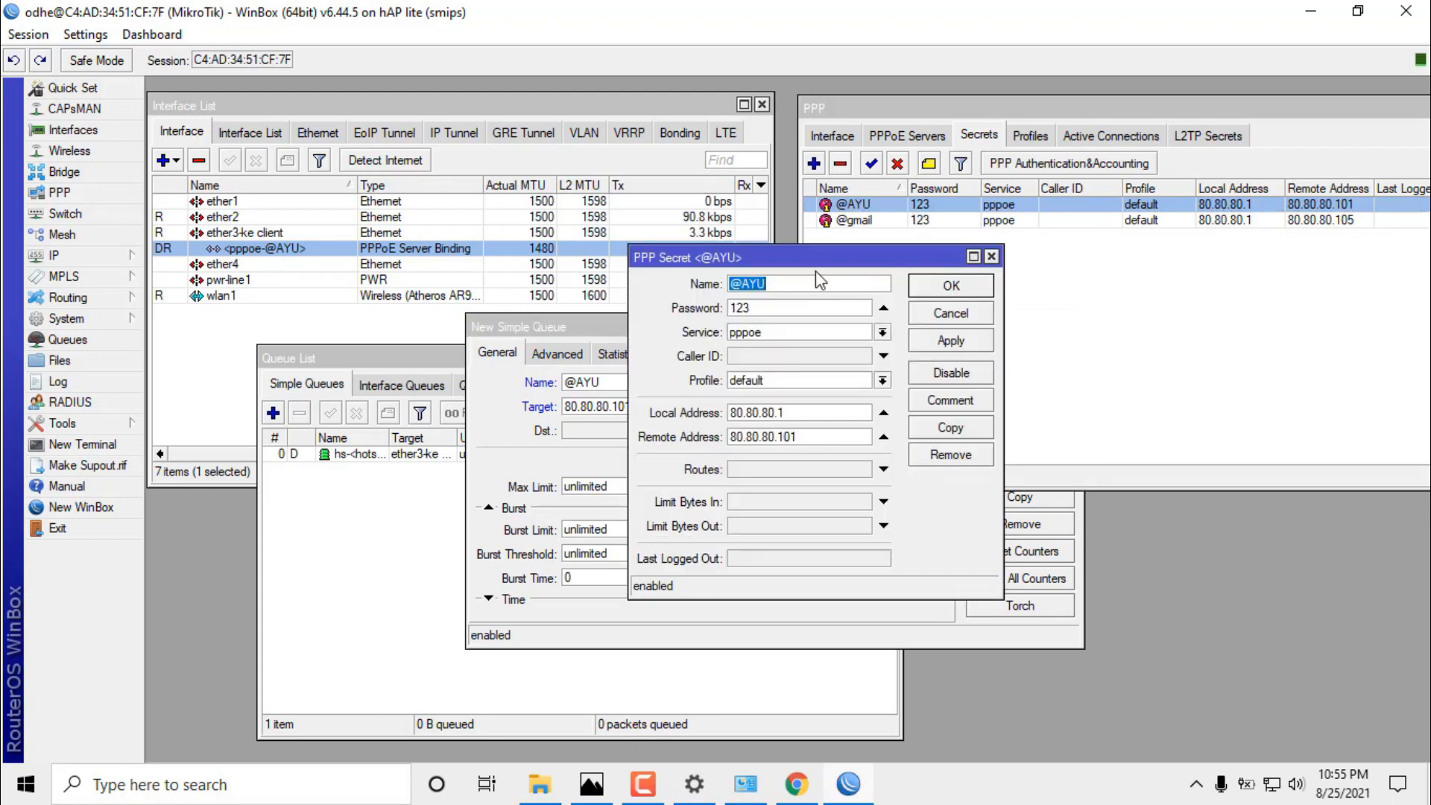
left_click_drag(816, 257, 1145, 247)
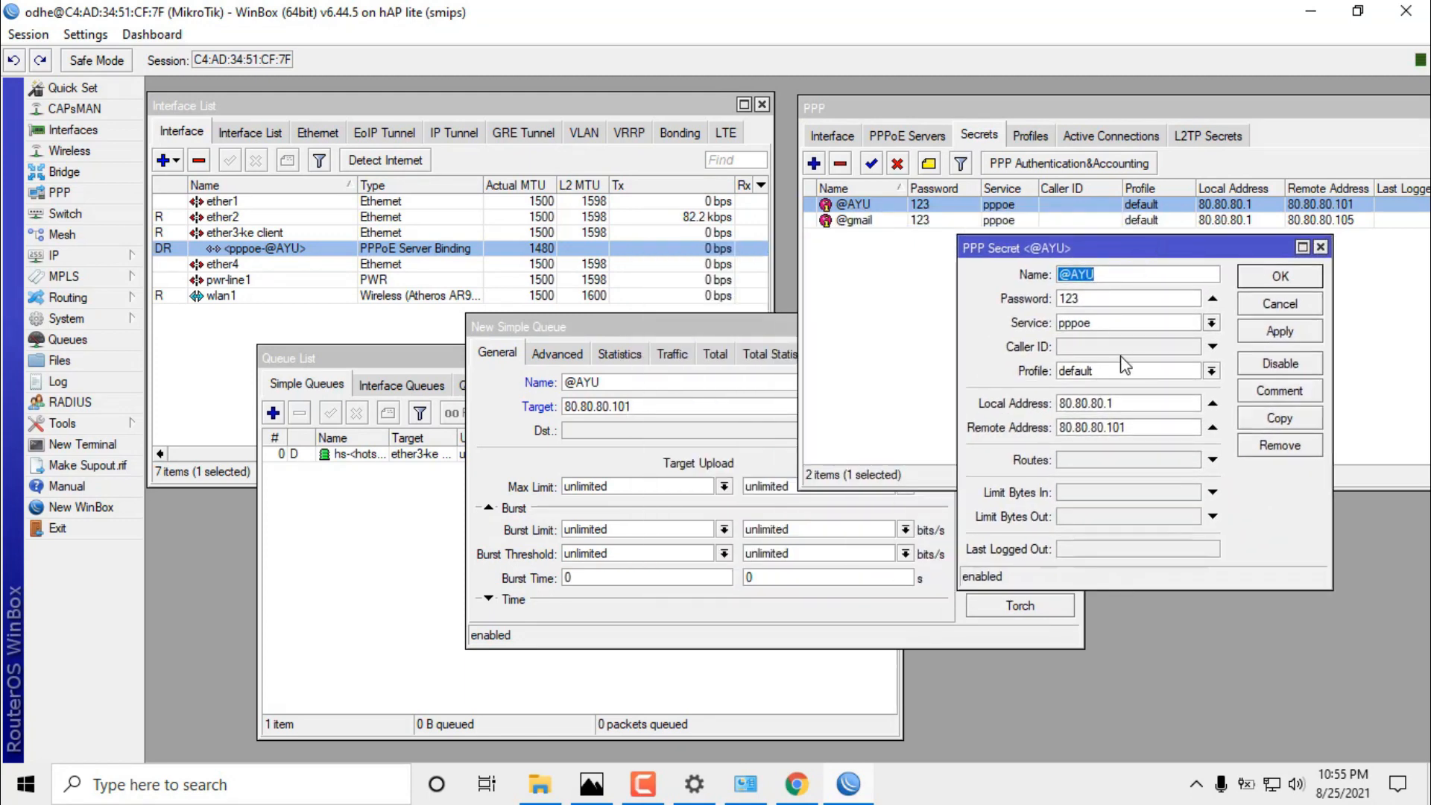
left_click_drag(1126, 430, 1060, 431)
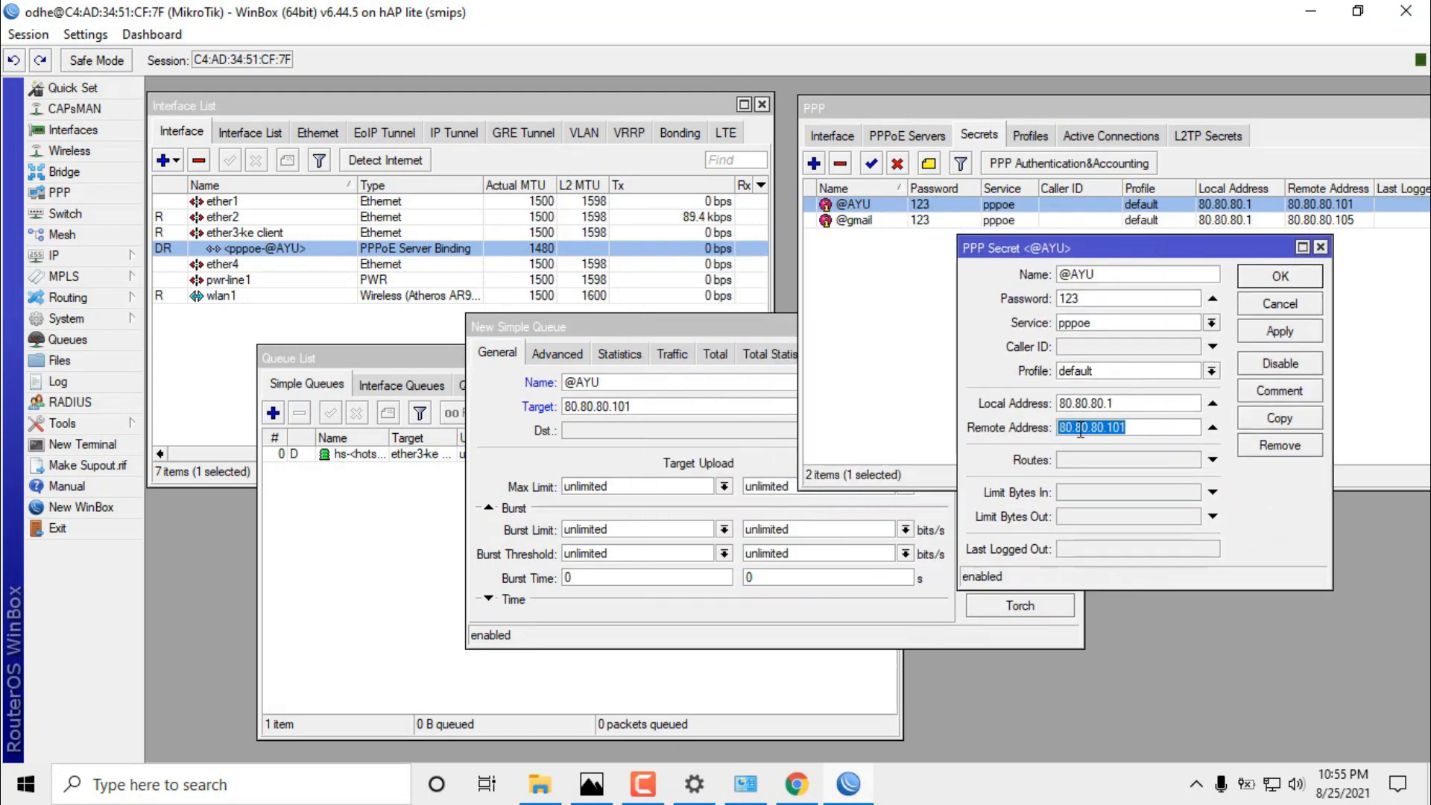
right_click(1080, 430)
left_click(1148, 463)
left_click(1280, 303)
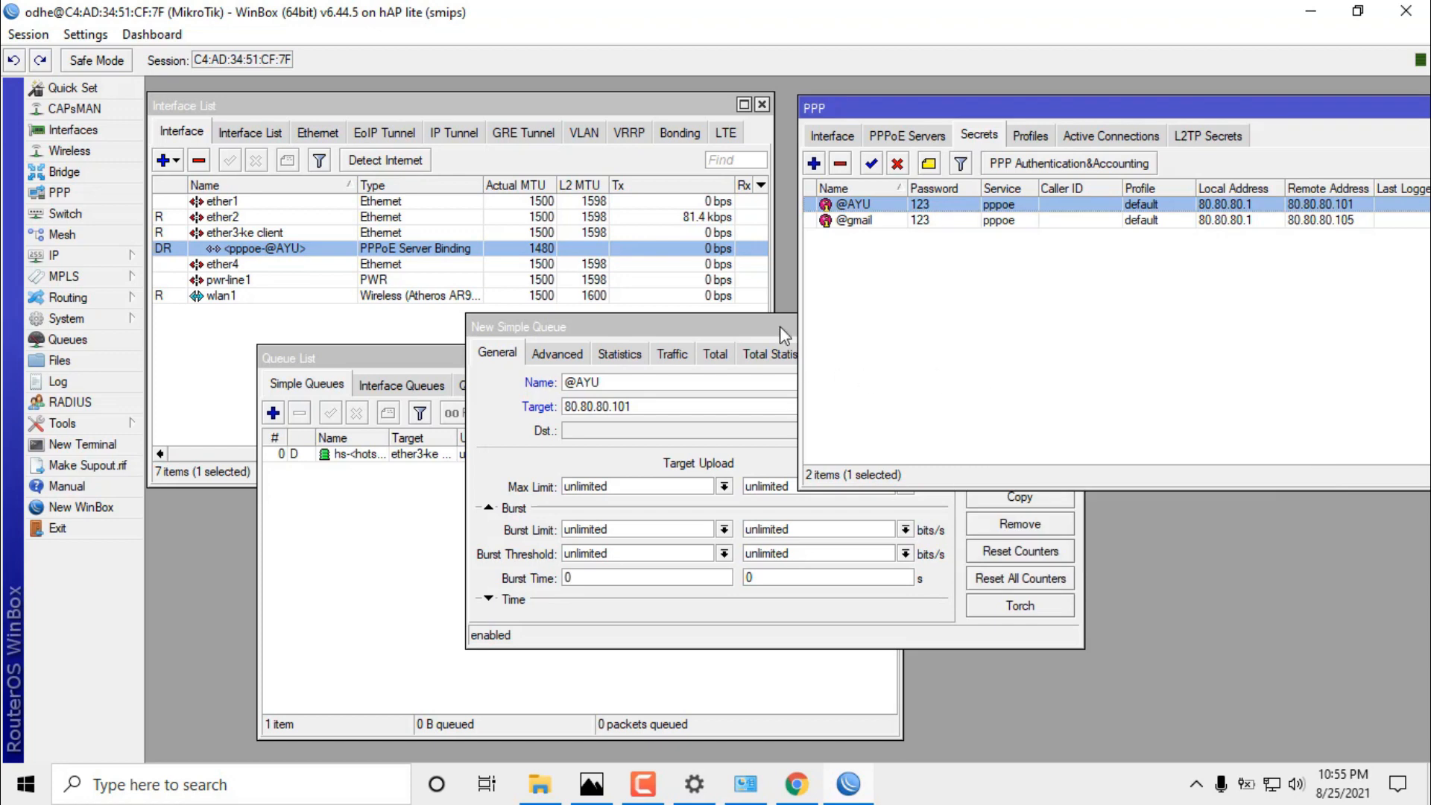
left_click(779, 325)
left_click_drag(684, 412, 514, 416)
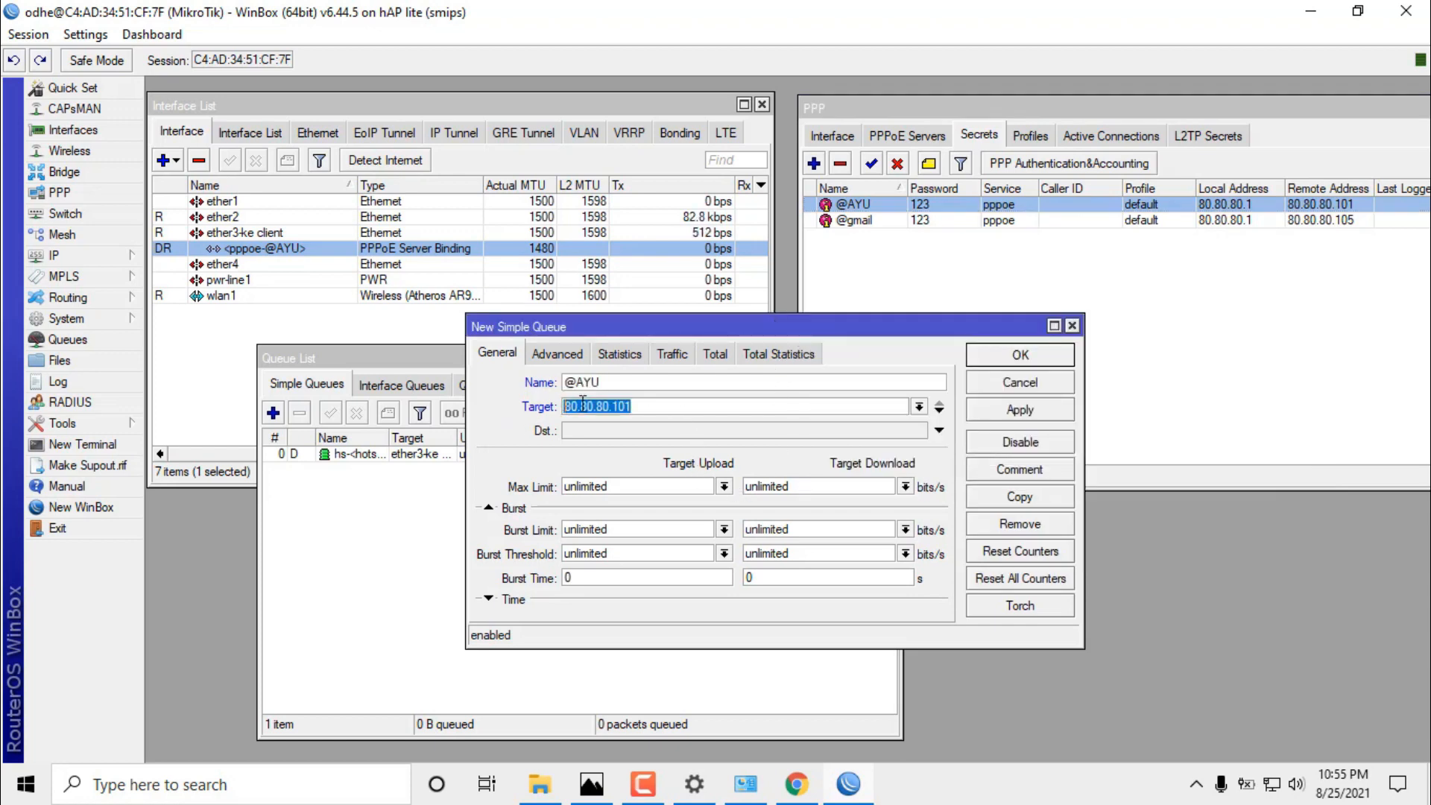
right_click(603, 407)
left_click(731, 465)
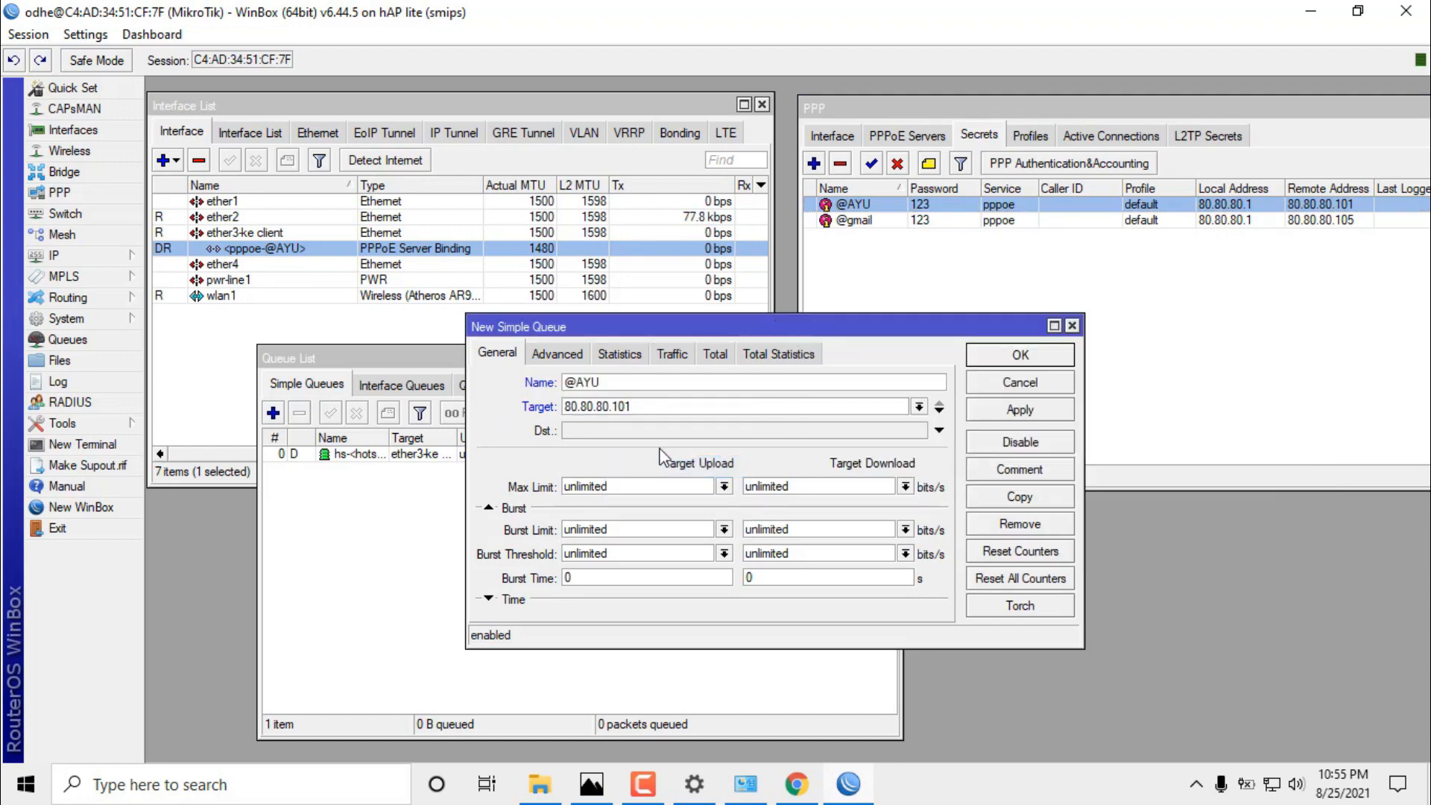
Set the queue's upload and download max limits to 5M, apply and save.
left_click(724, 488)
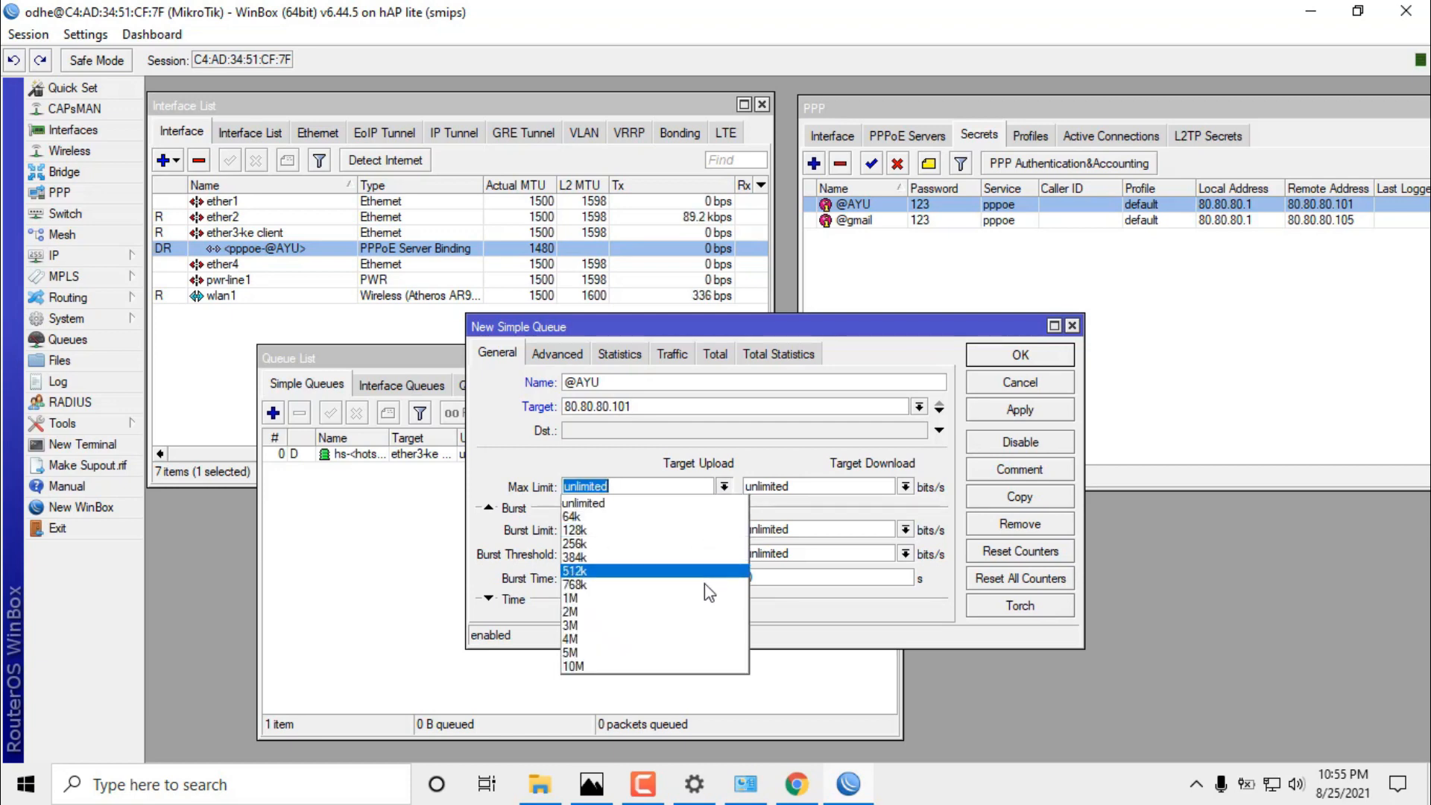
left_click(706, 657)
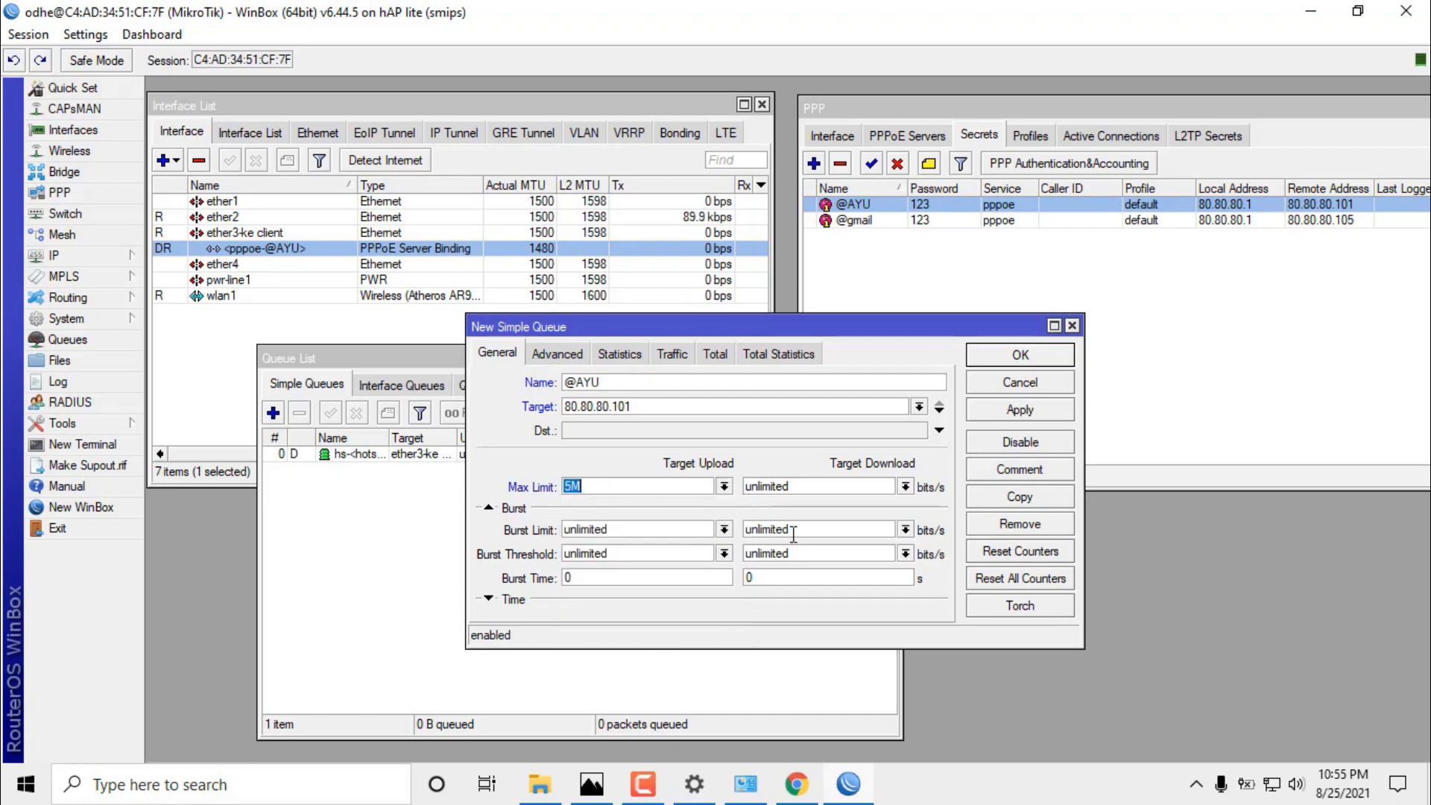
left_click(906, 488)
left_click(788, 661)
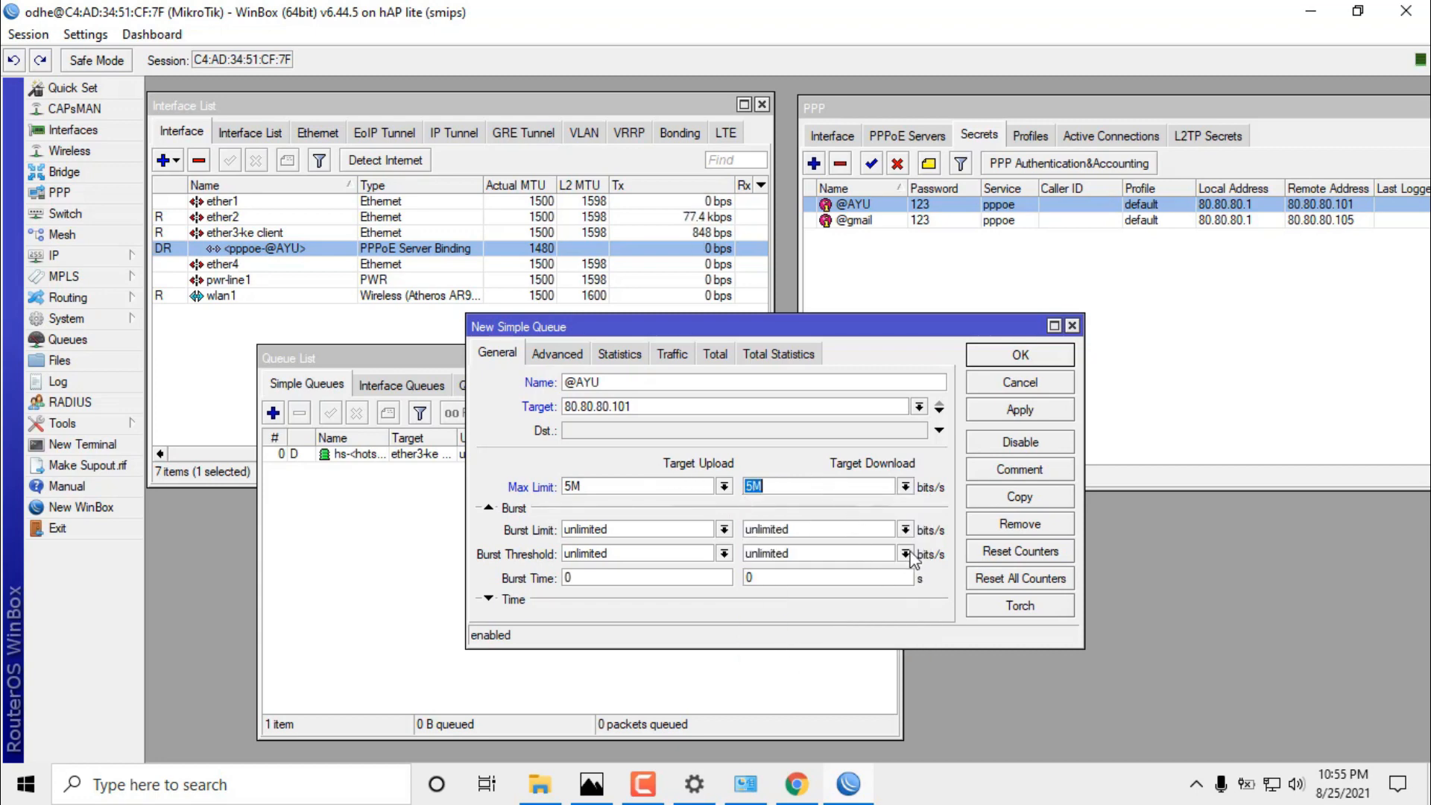
left_click(1025, 422)
left_click(1028, 358)
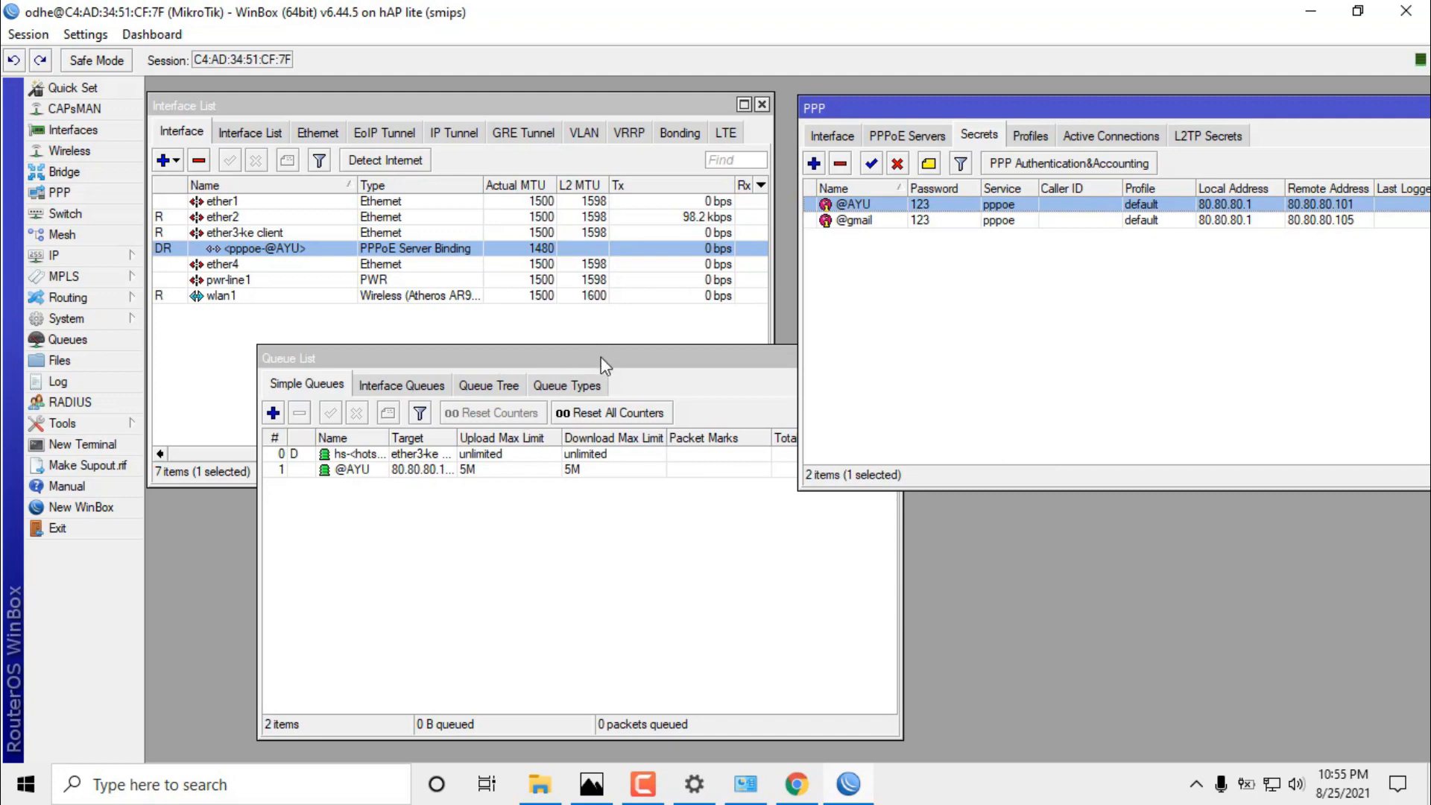
left_click_drag(603, 365, 490, 380)
left_click_drag(784, 524, 910, 529)
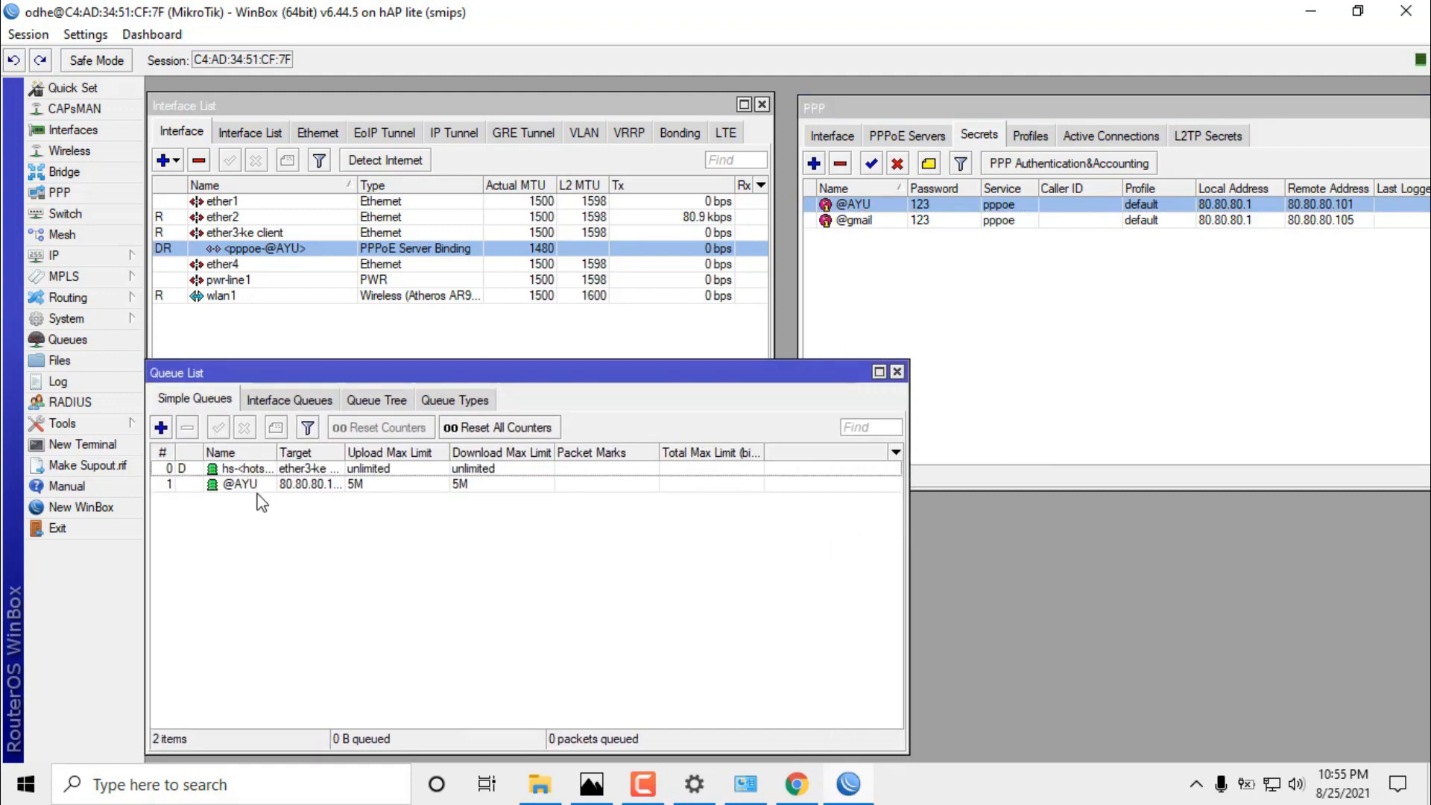
left_click(257, 485)
left_click_drag(275, 452, 468, 454)
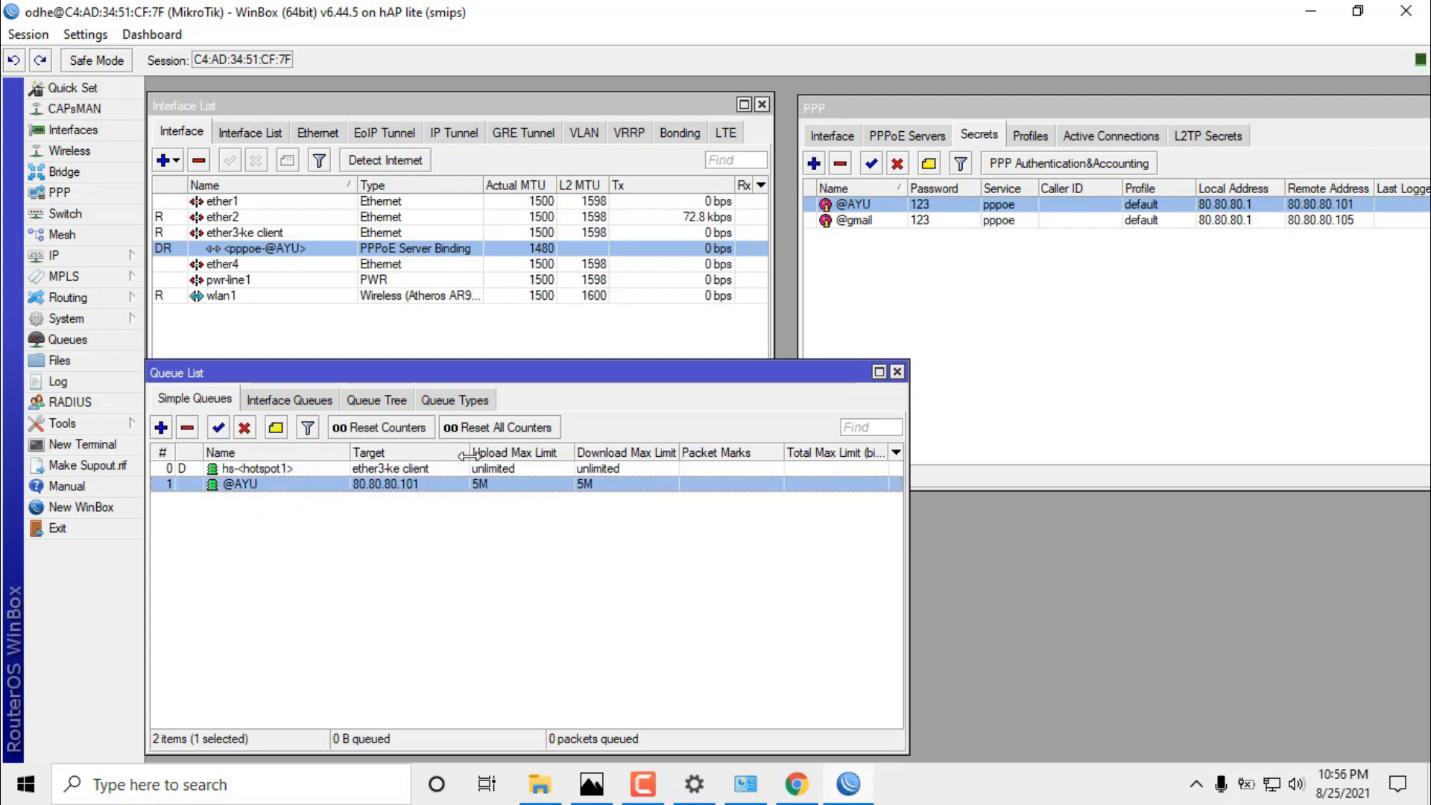
mouse_move(271, 485)
left_mouse_down()
mouse_move(246, 492)
mouse_move(257, 471)
left_mouse_up()
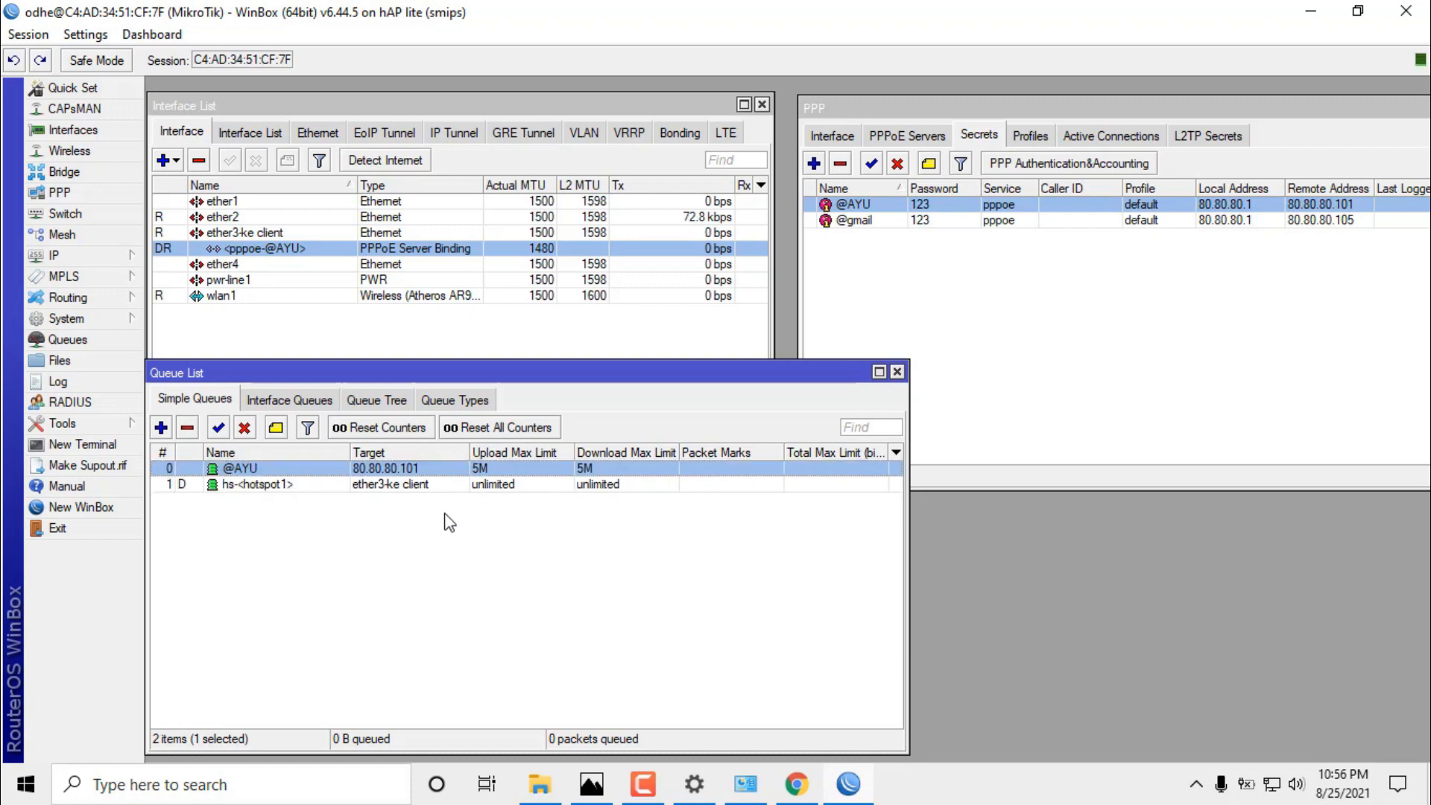
left_click(288, 492)
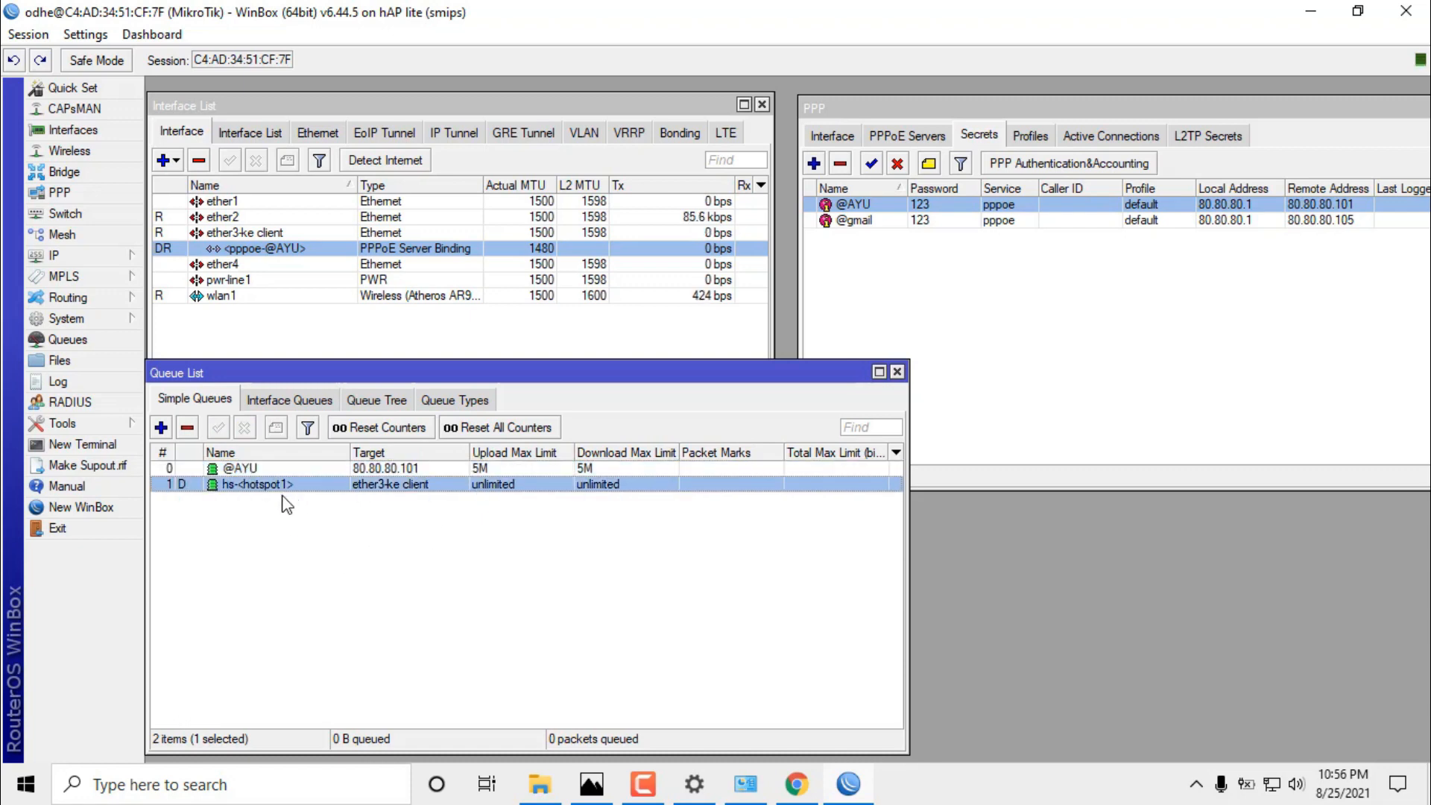
left_click(383, 551)
Add Download and Upload rate columns to the simple queue list.
right_click(470, 521)
mouse_move(675, 610)
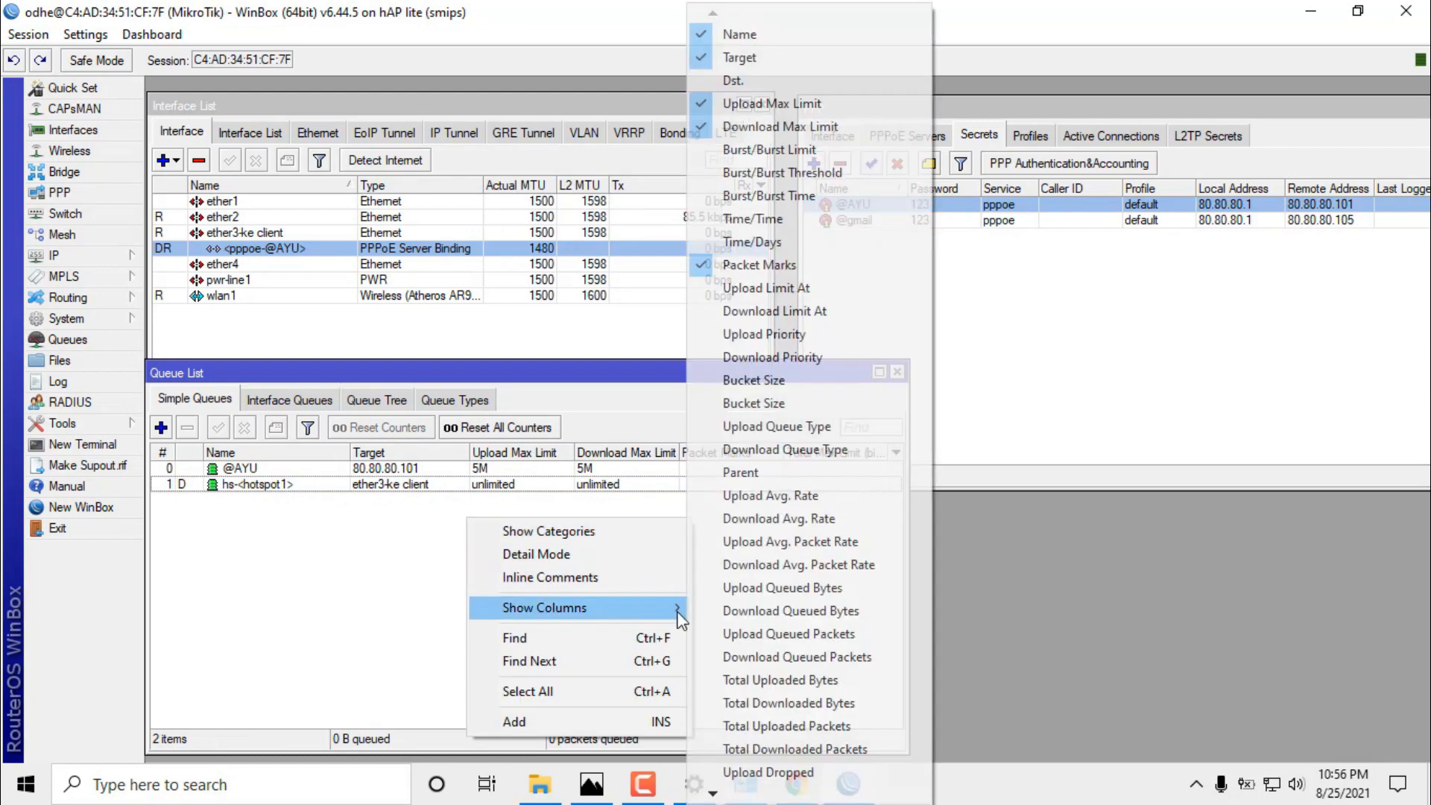
mouse_move(715, 795)
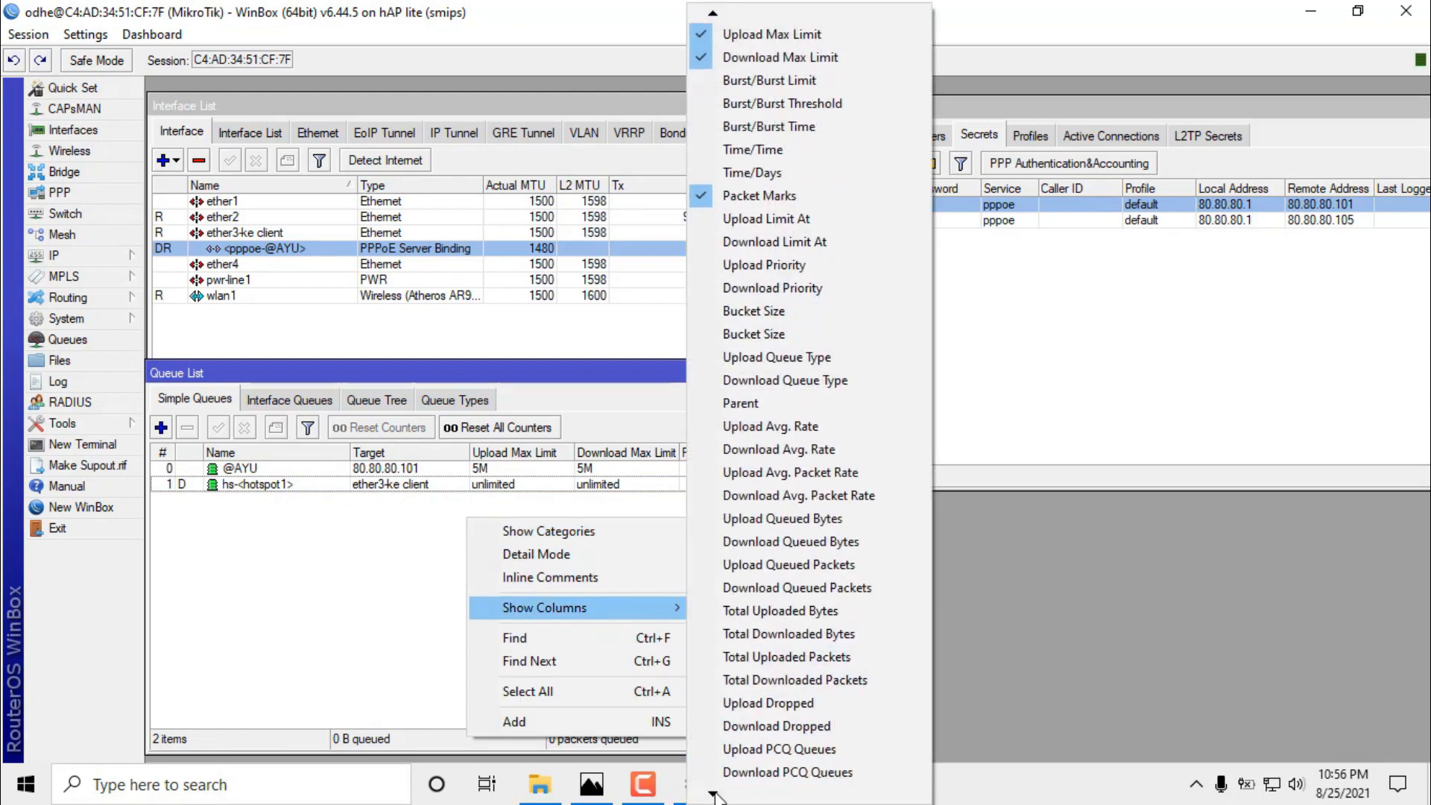
left_click(738, 750)
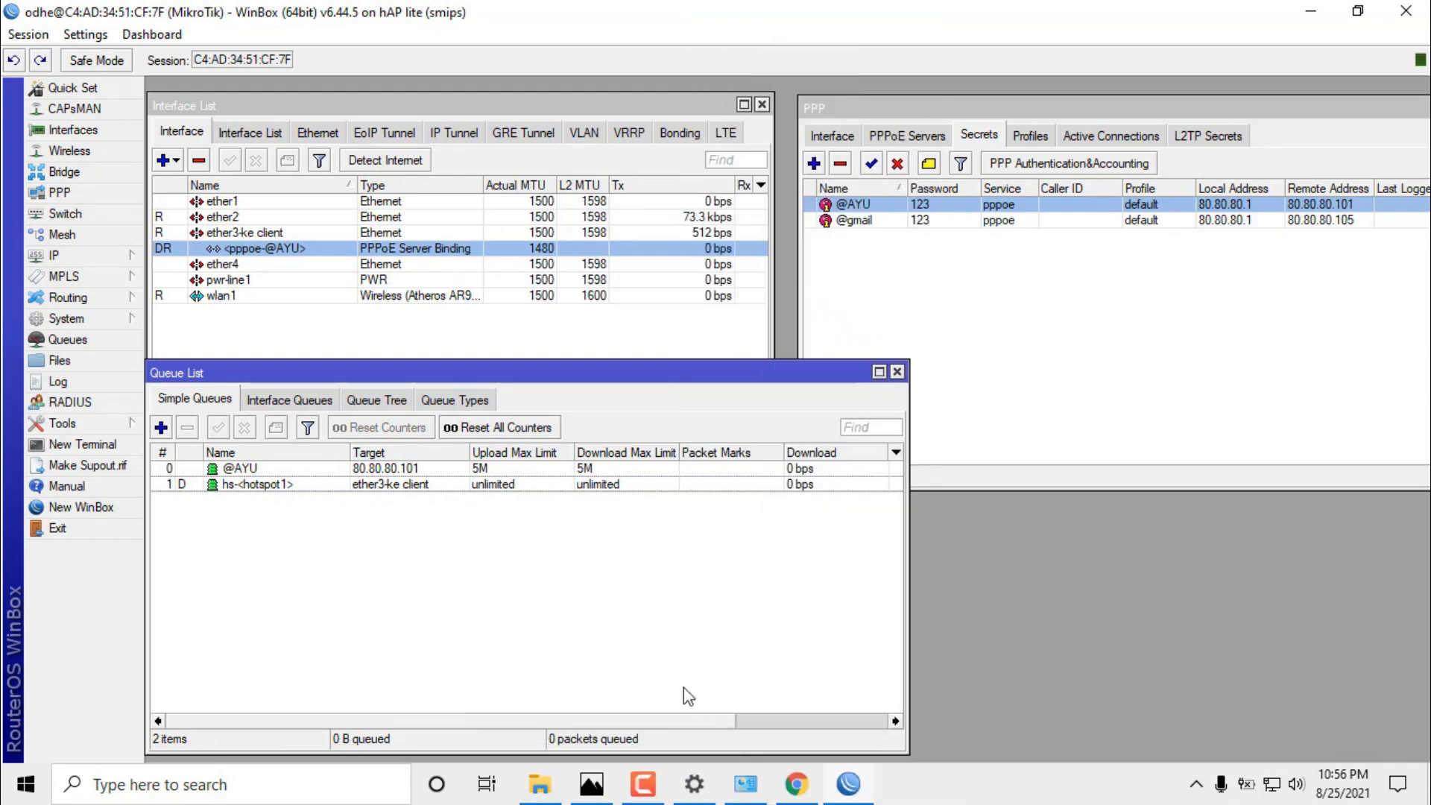
right_click(596, 619)
mouse_move(675, 487)
mouse_move(845, 795)
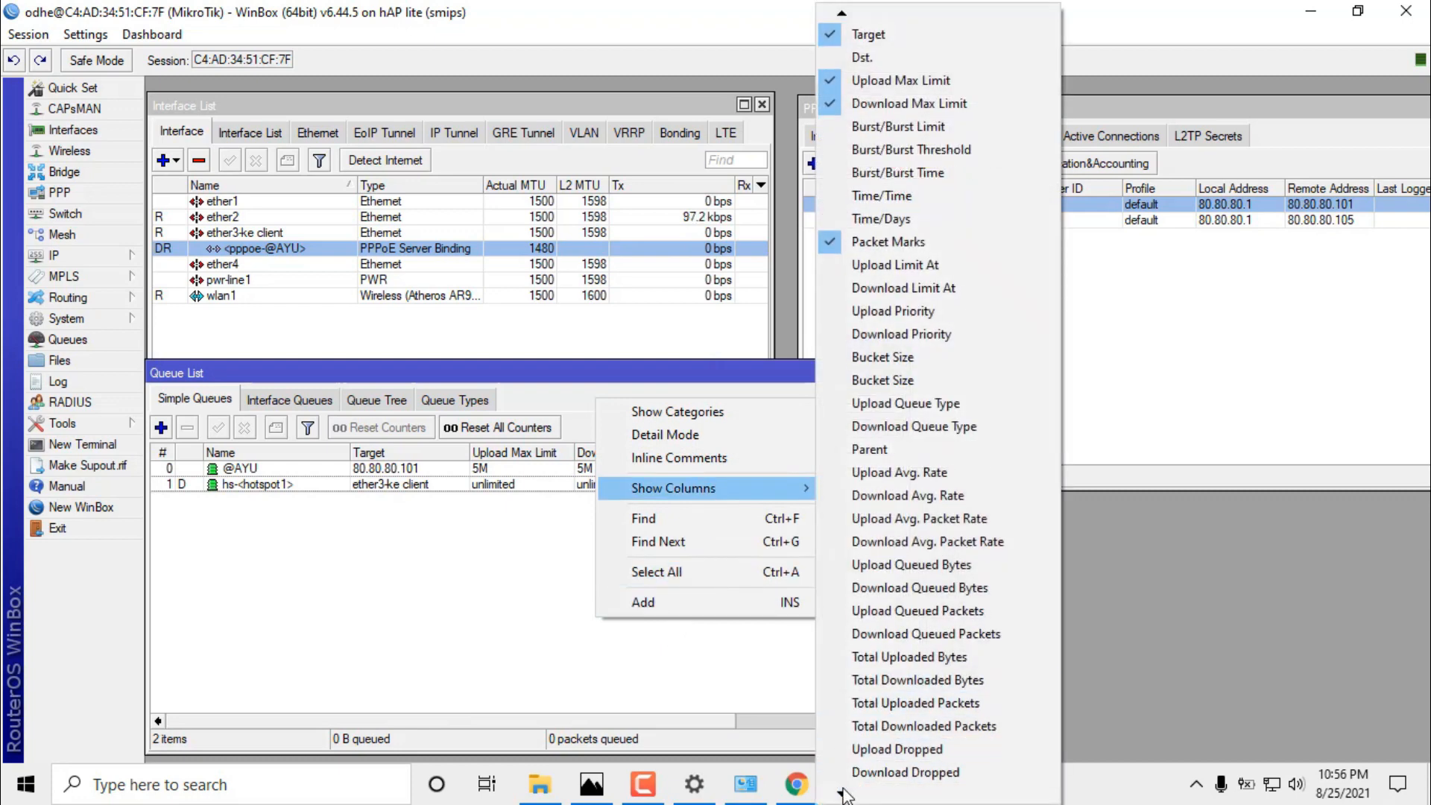
left_click(868, 745)
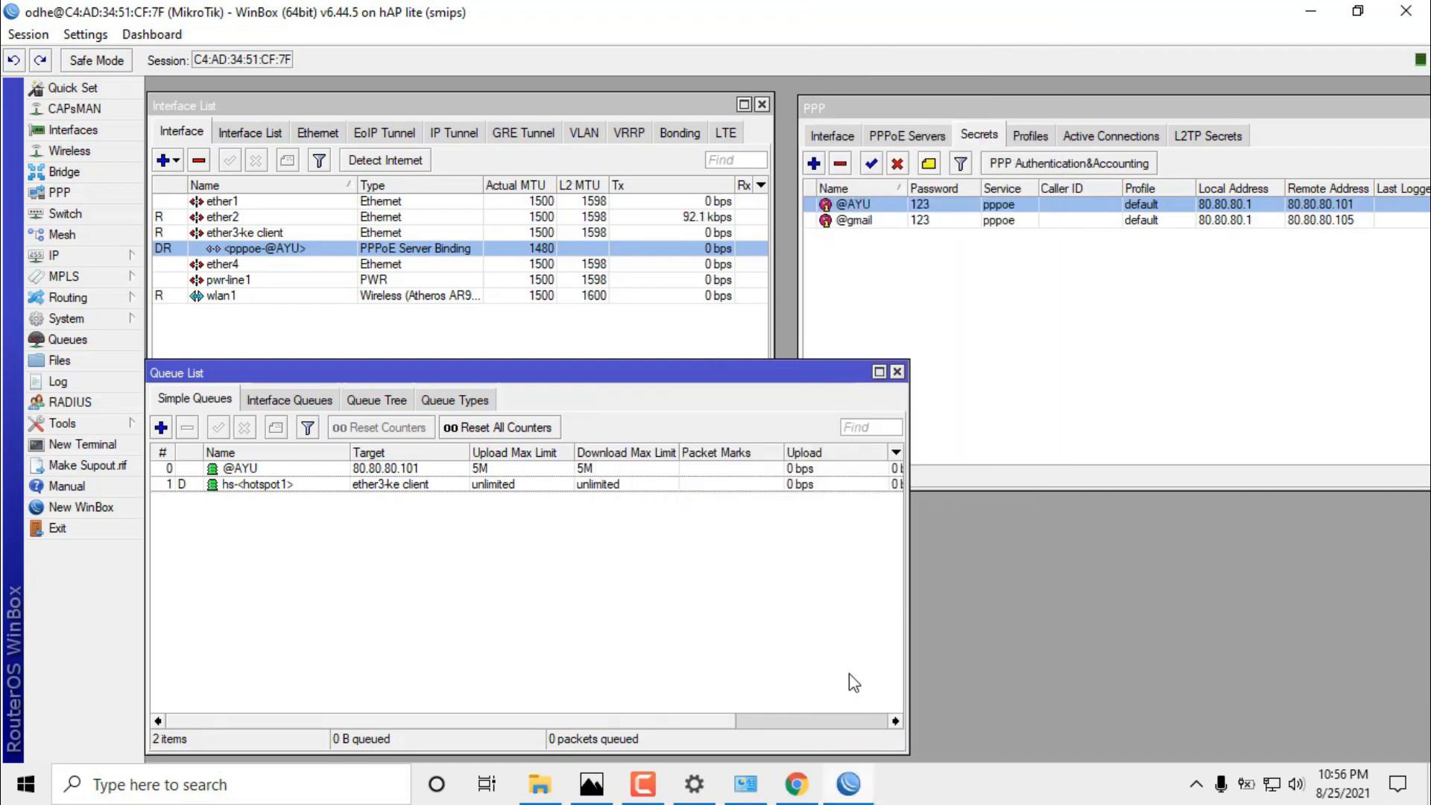
Narrow the Packet Marks column and widen the queue window to show all columns.
left_click_drag(781, 451, 731, 452)
left_click_drag(908, 418, 1010, 422)
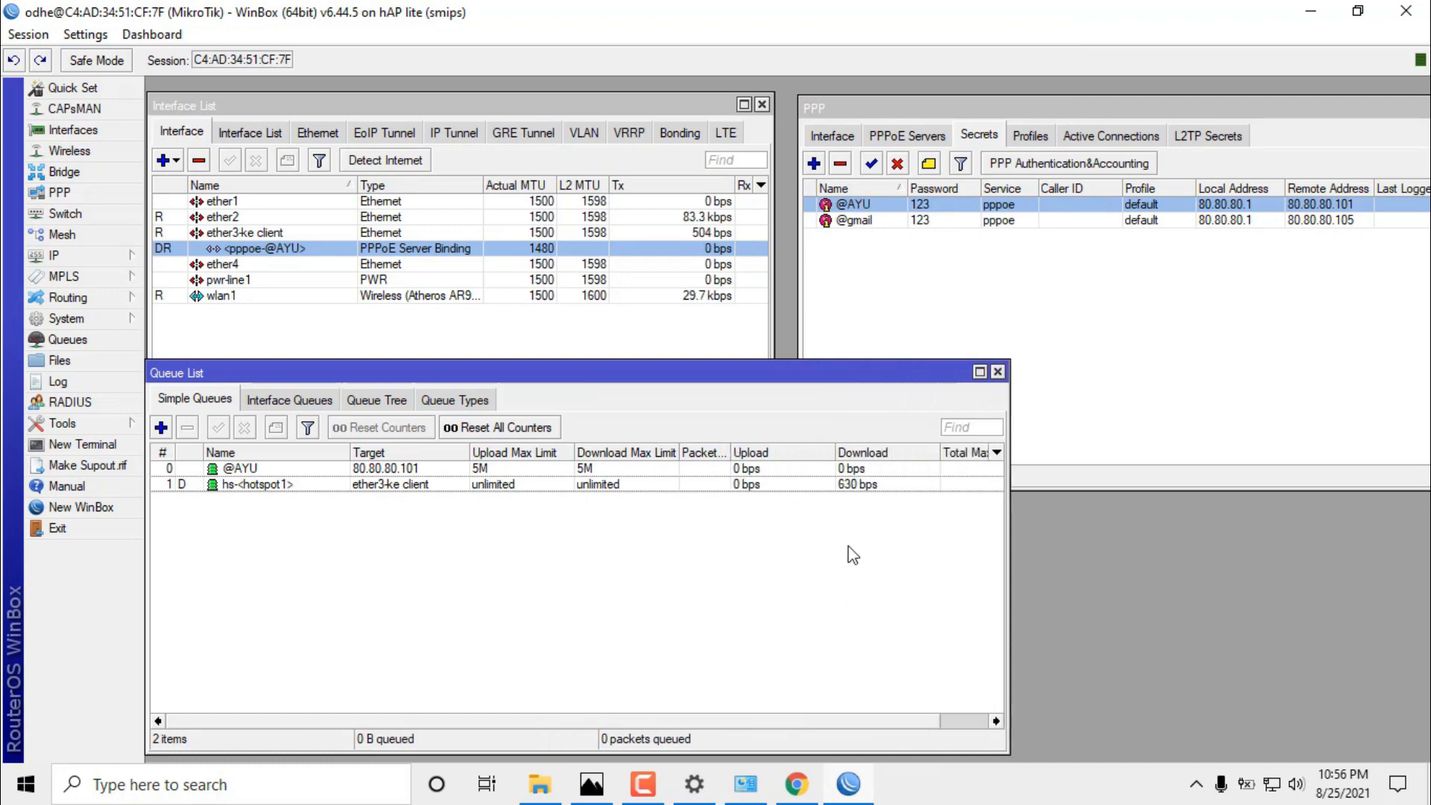
left_click(388, 486)
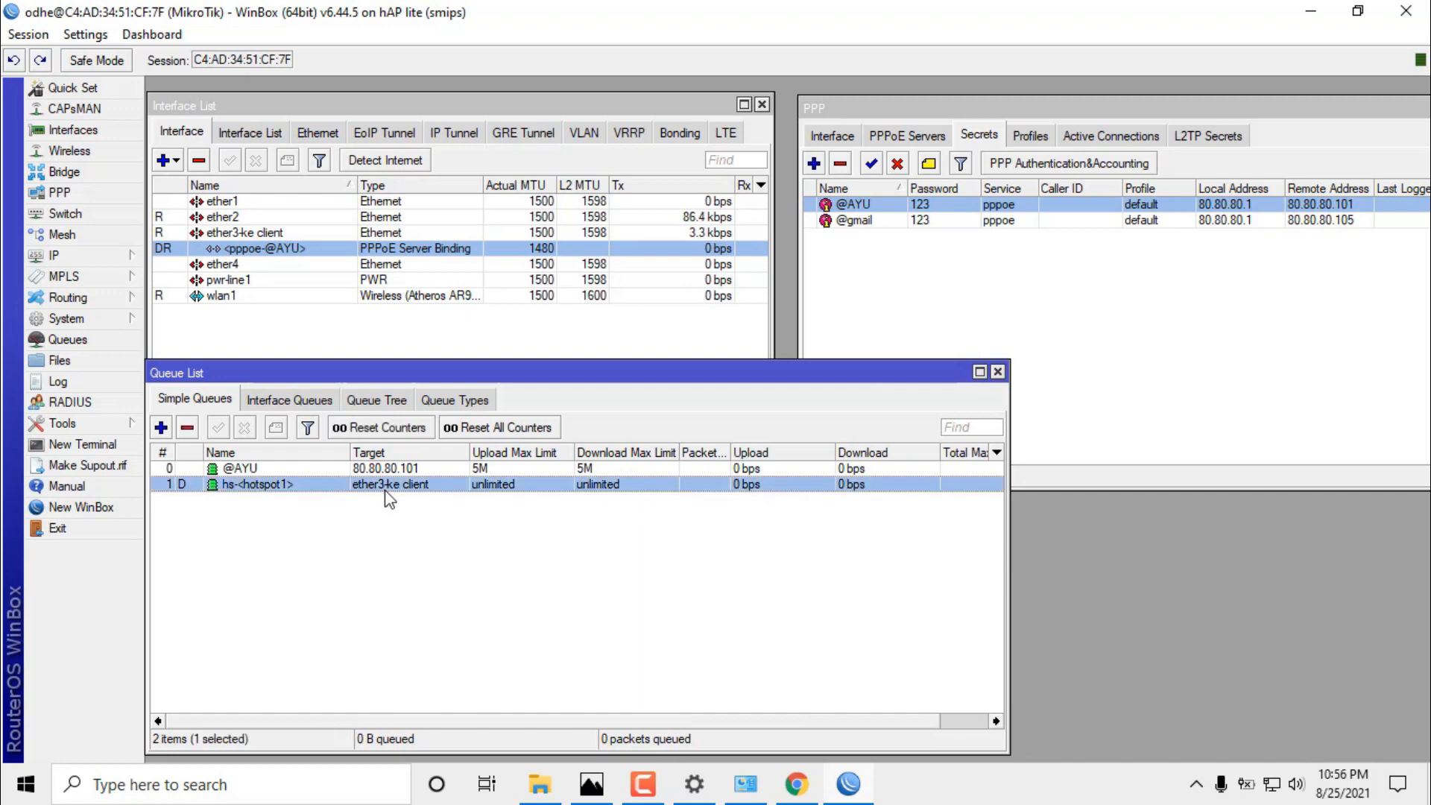
left_click(422, 475)
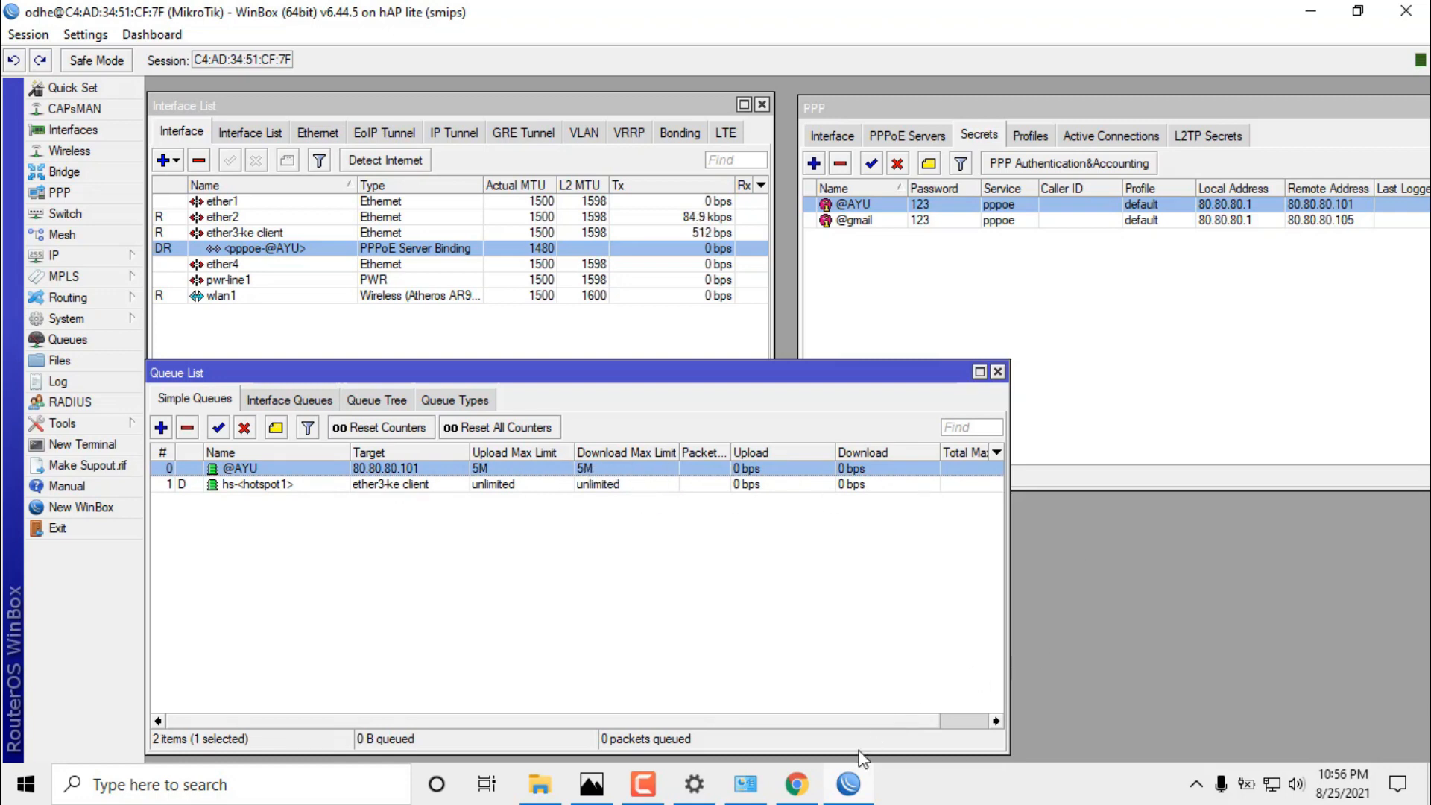
left_click(1272, 784)
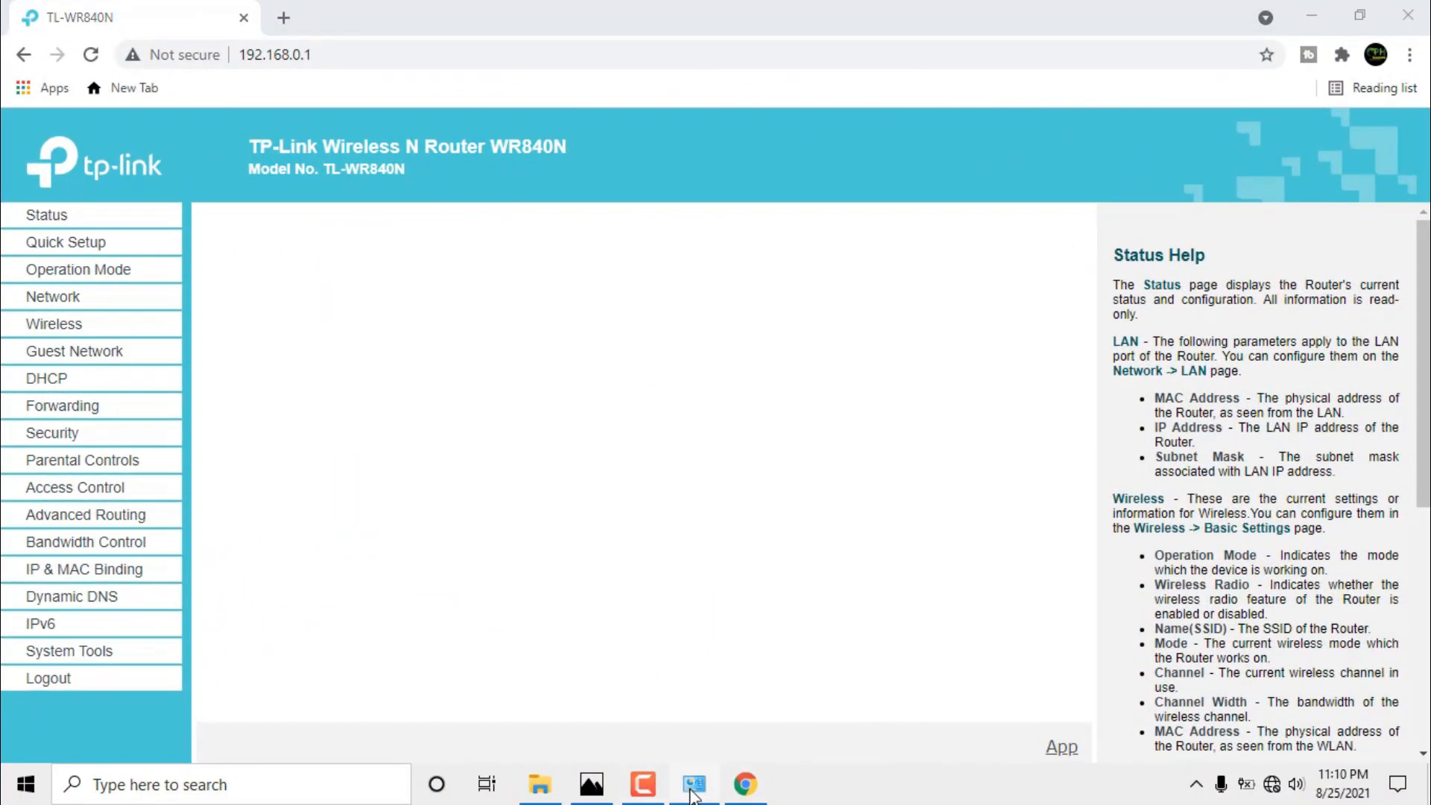
Connect the laptop to the TP-Link_B606 Wi-Fi network and close the network list.
mouse_move(693, 795)
left_click(1273, 785)
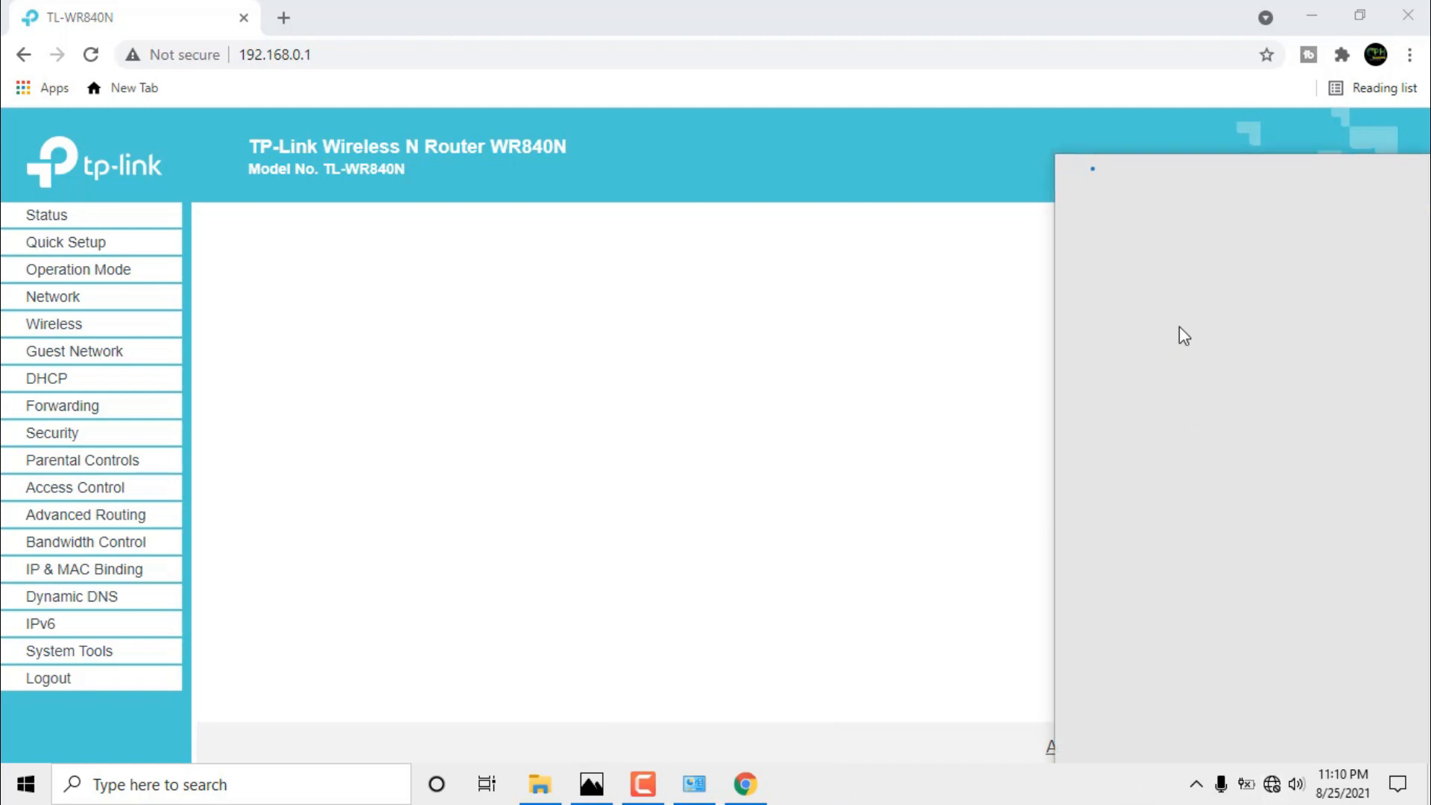
left_click(1232, 222)
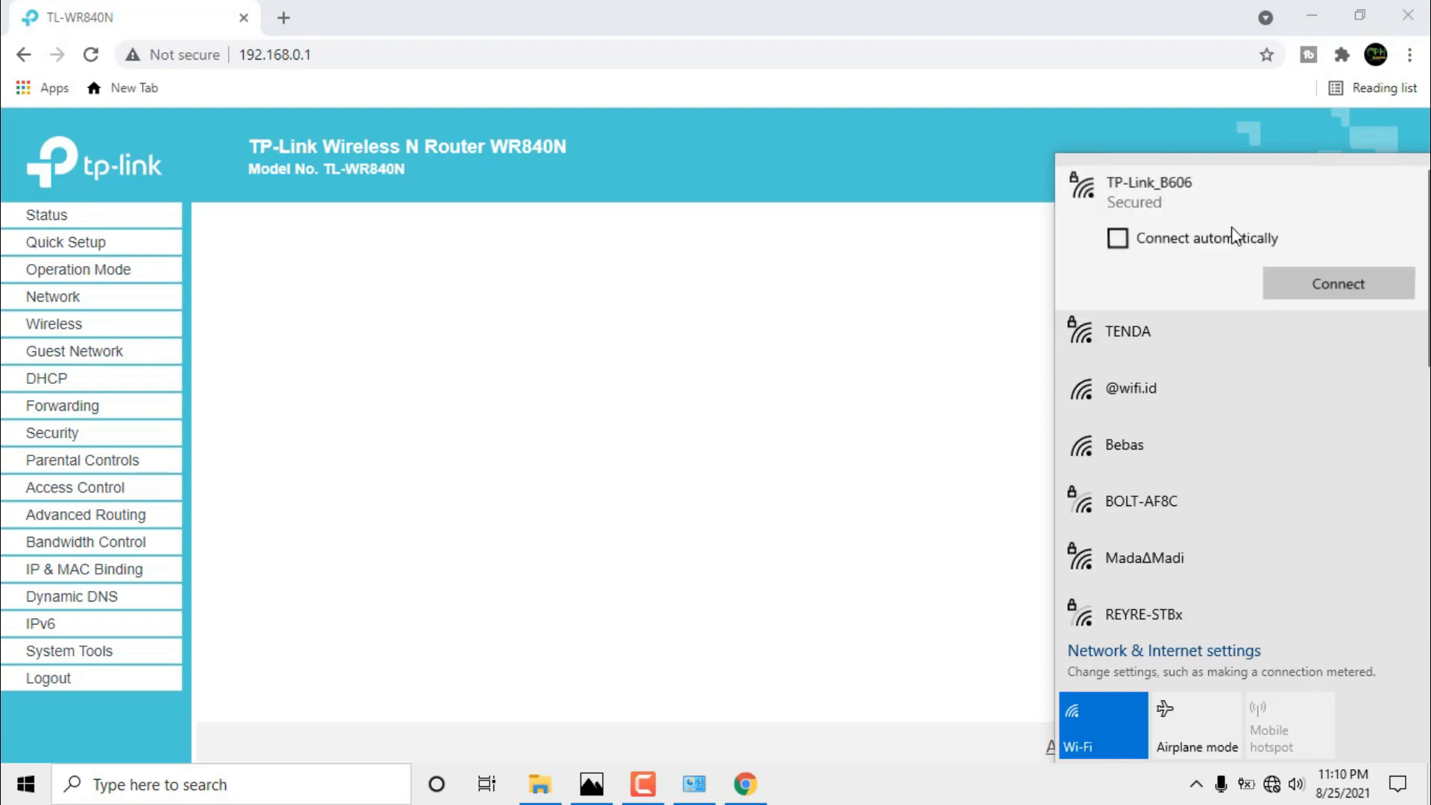
left_click(1283, 283)
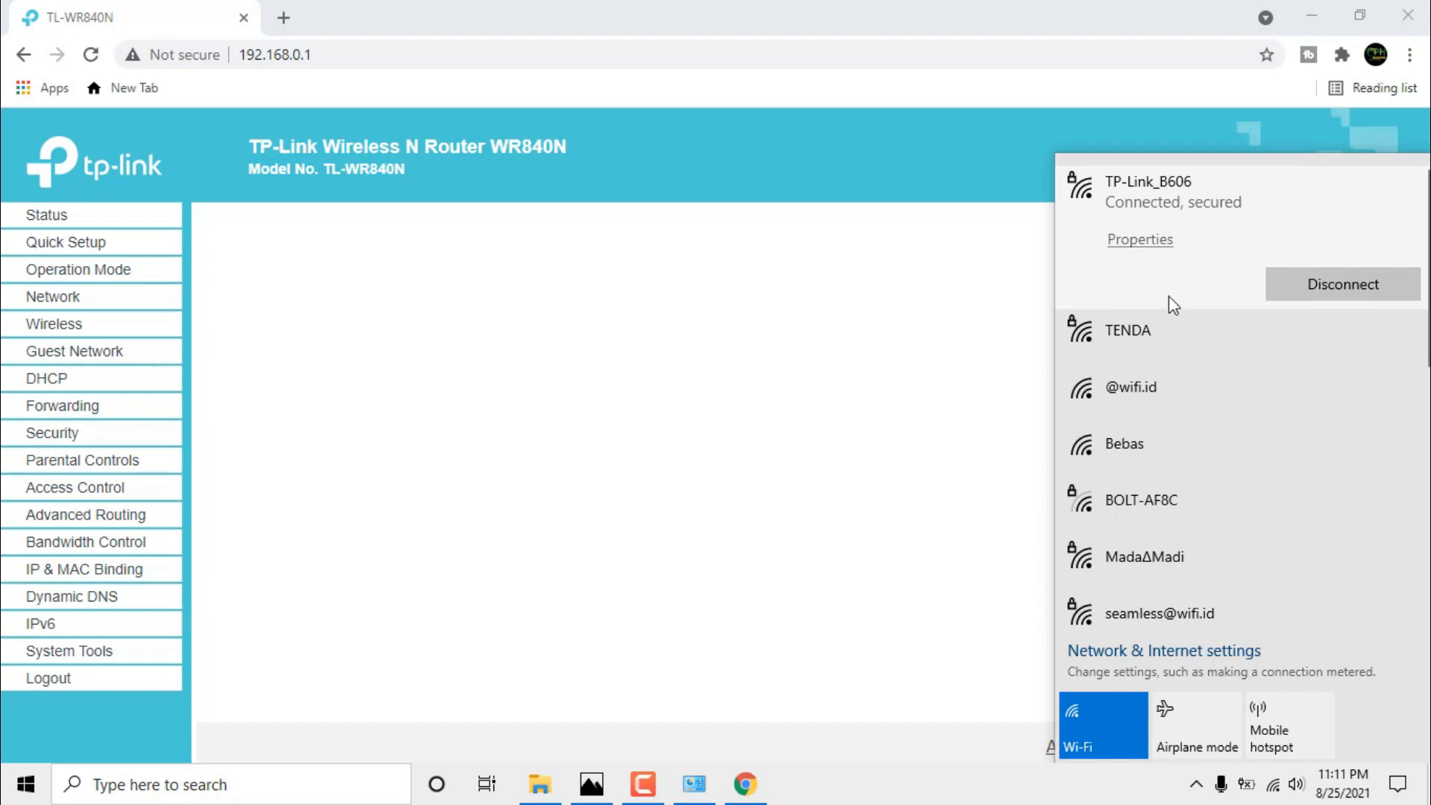
left_click(620, 7)
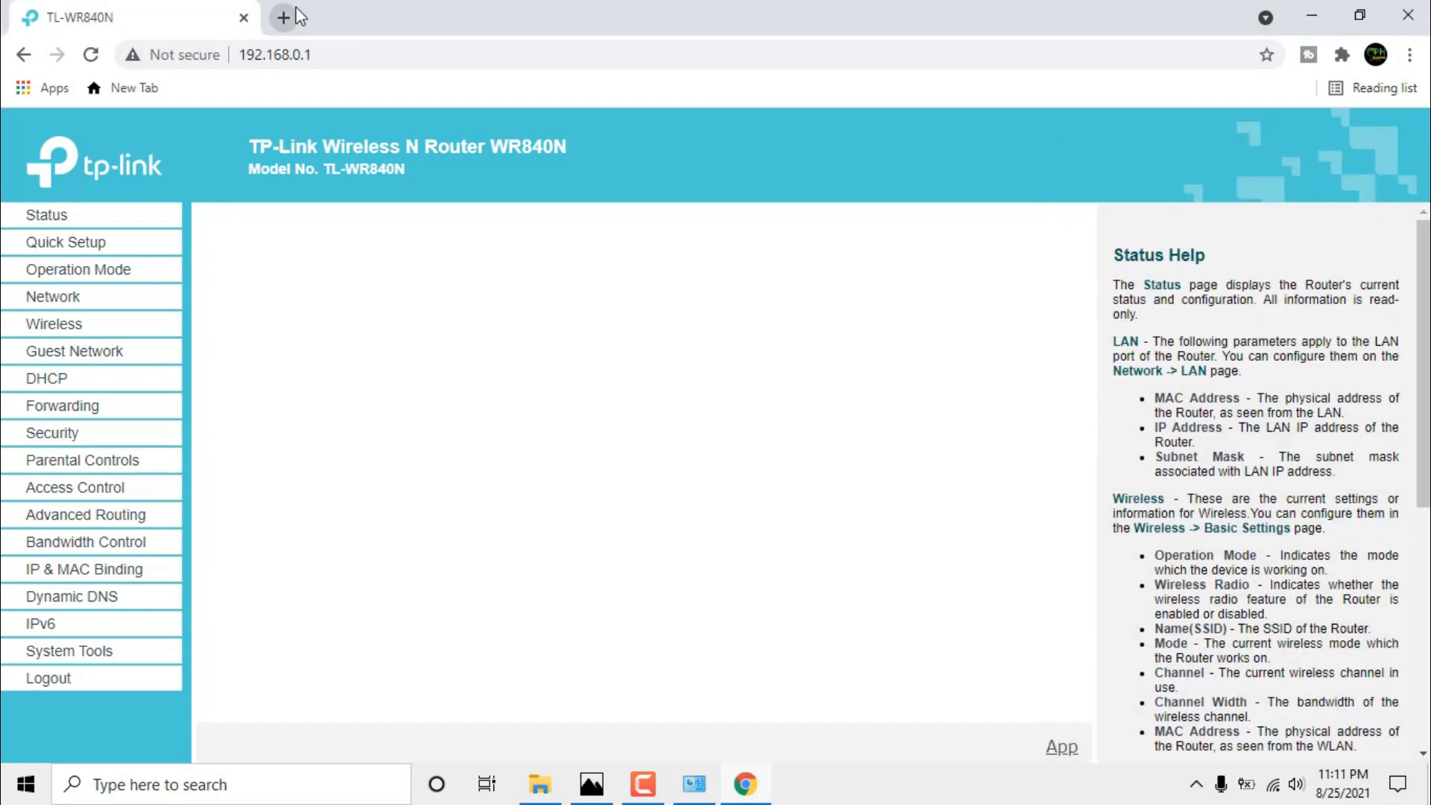
left_click(284, 18)
Search 'test speed internet', open Speedtest by Ookla and start the speed test.
left_click(300, 54)
type("t")
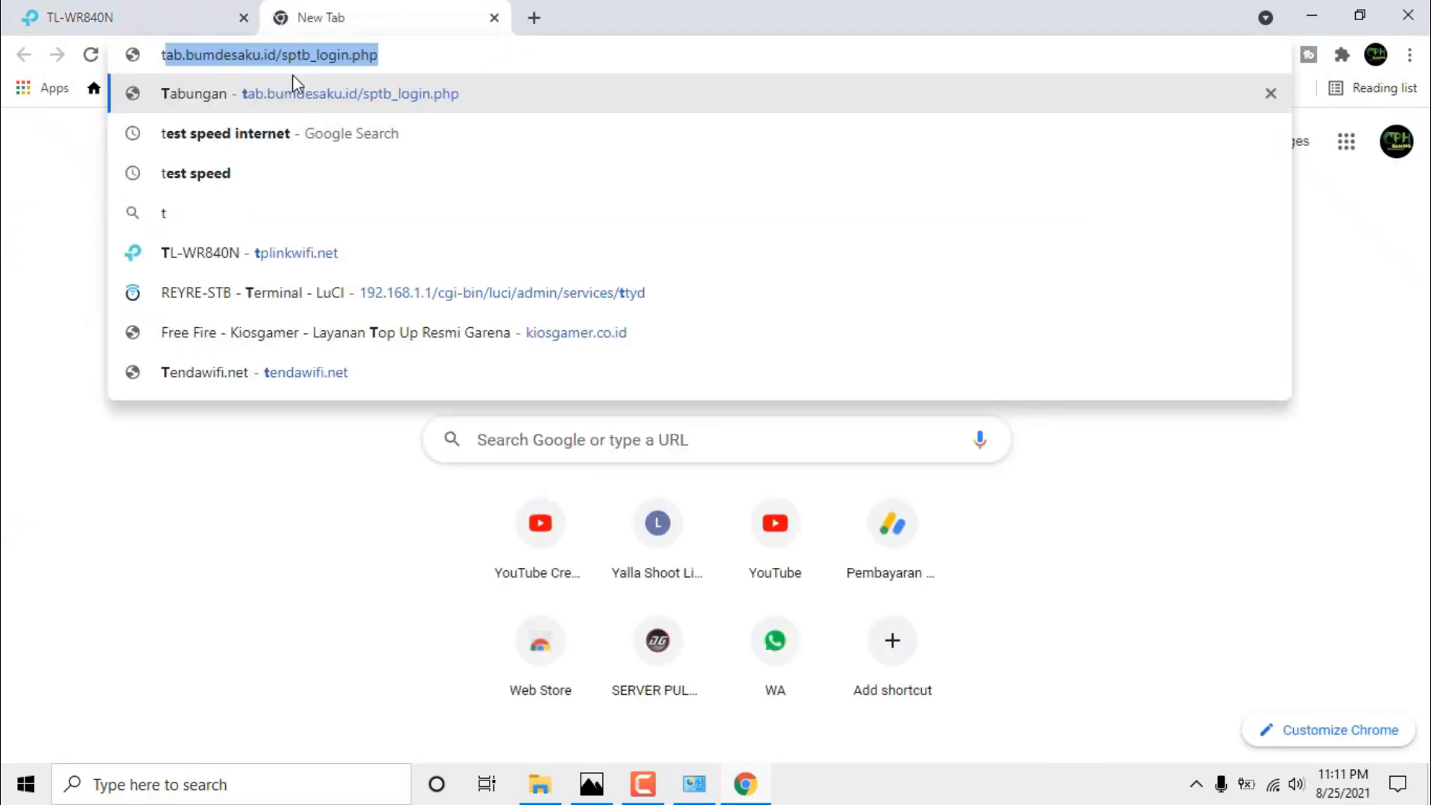
left_click(296, 129)
scroll(417, 567, "down", 2)
scroll(418, 566, "down", 1)
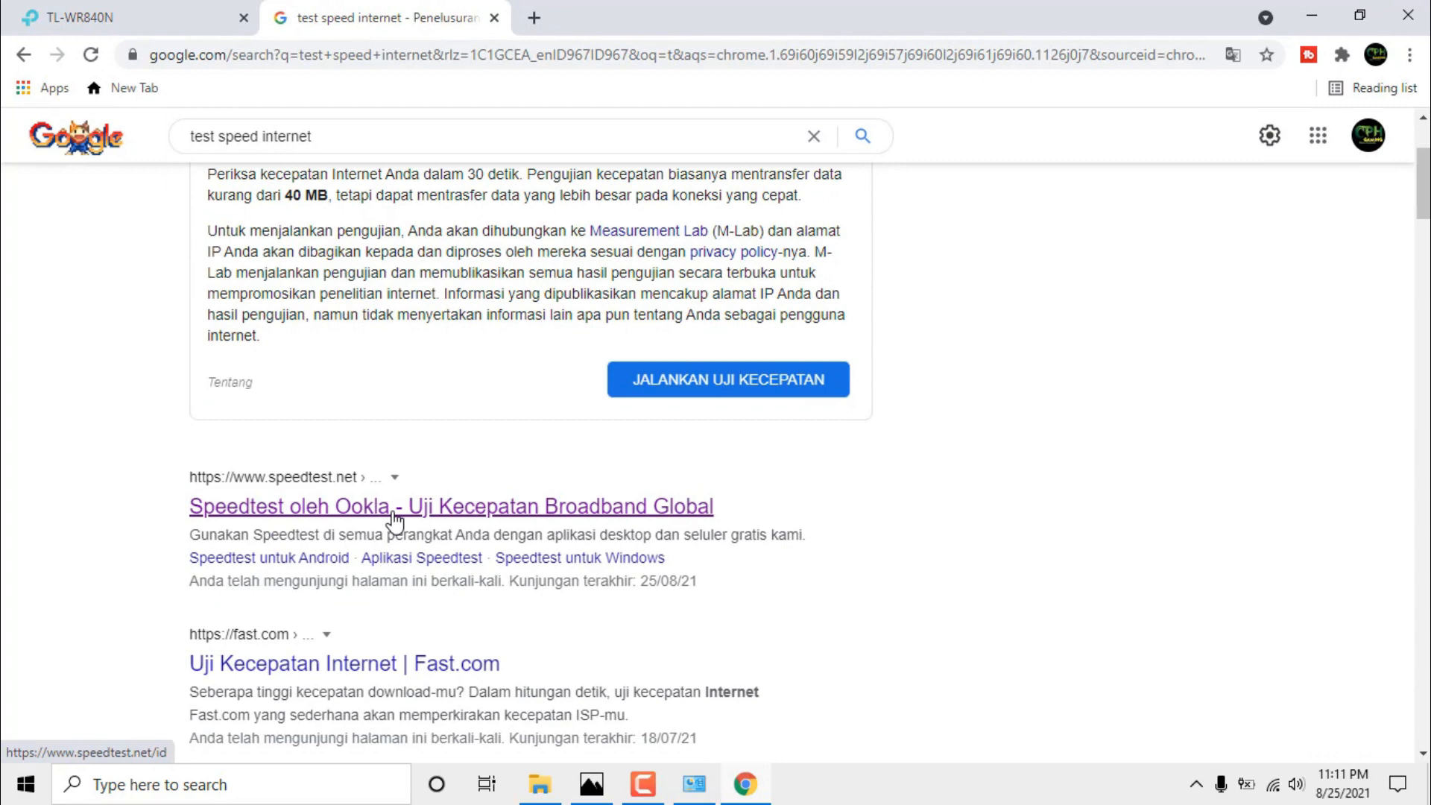
left_click(393, 514)
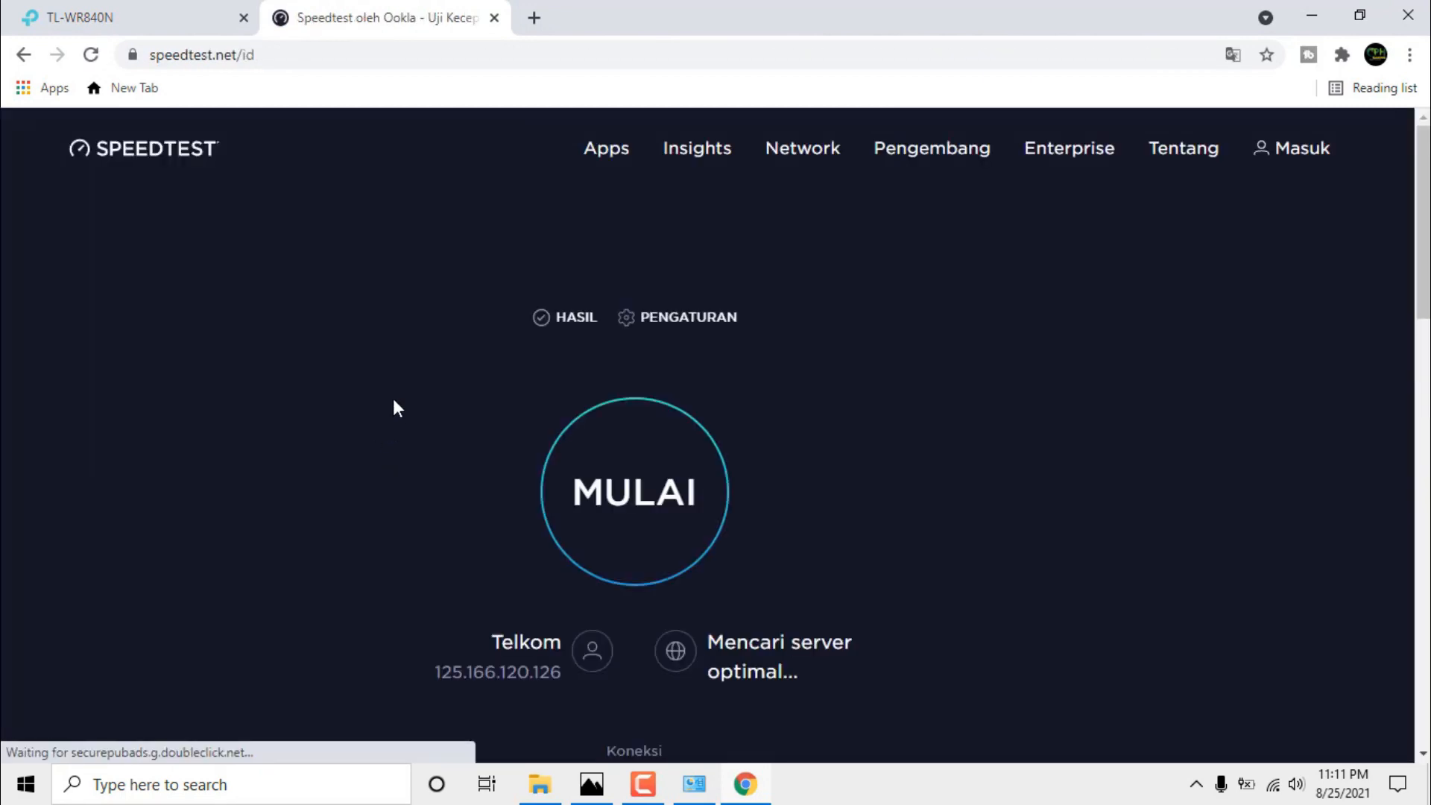
scroll(680, 472, "down", 1)
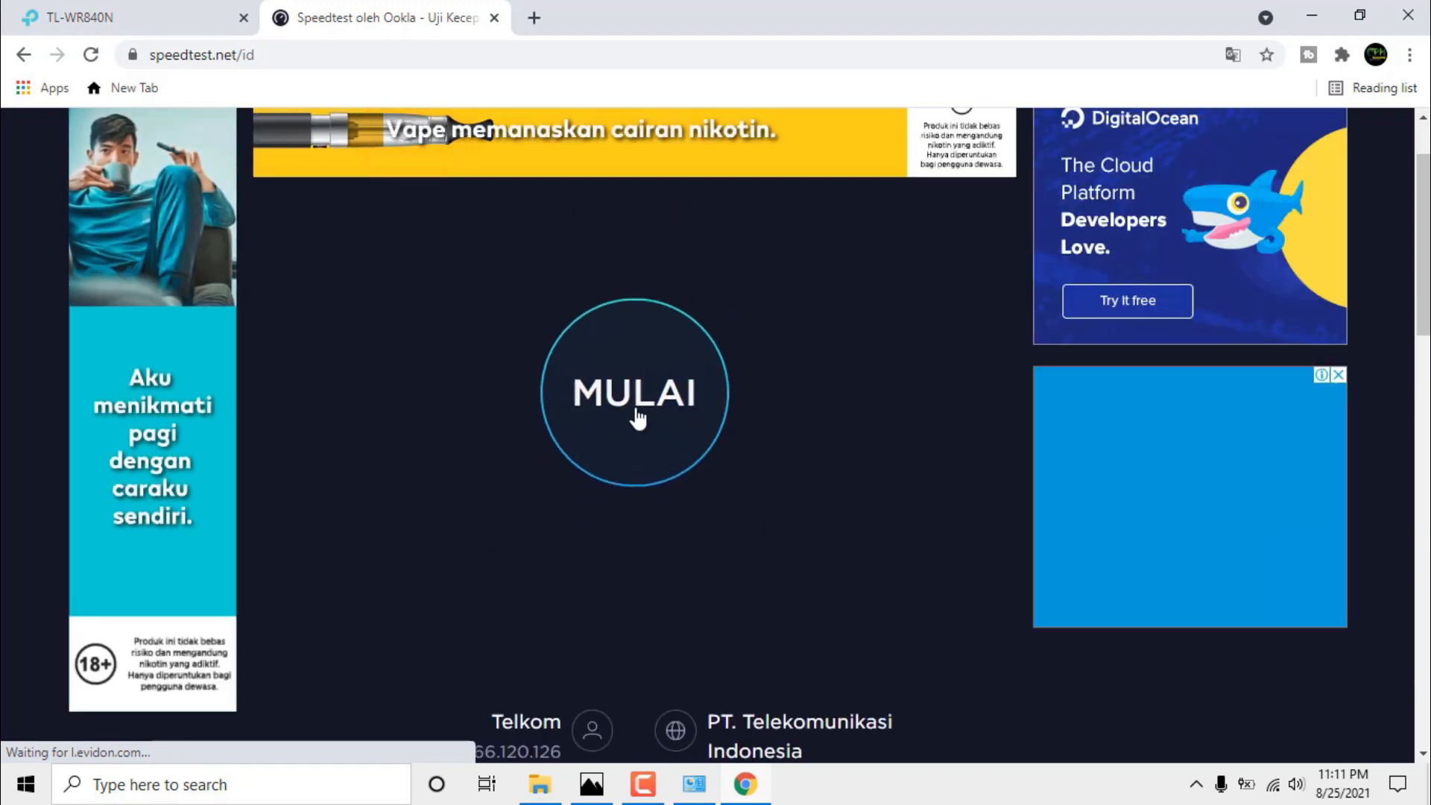
left_click(636, 412)
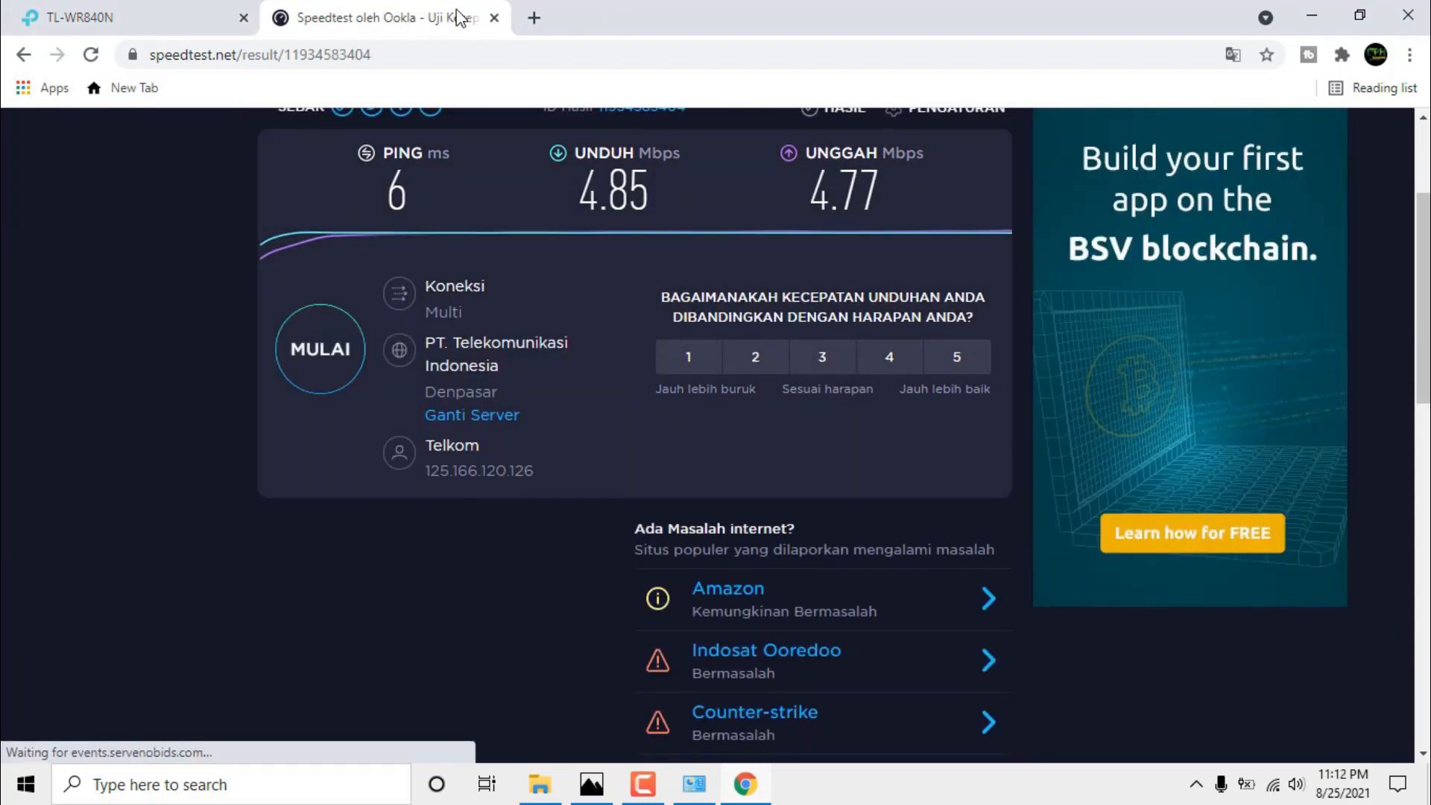
Minimize the browser and refresh the desktop a few times.
left_click(1313, 13)
right_click(936, 59)
left_click(969, 120)
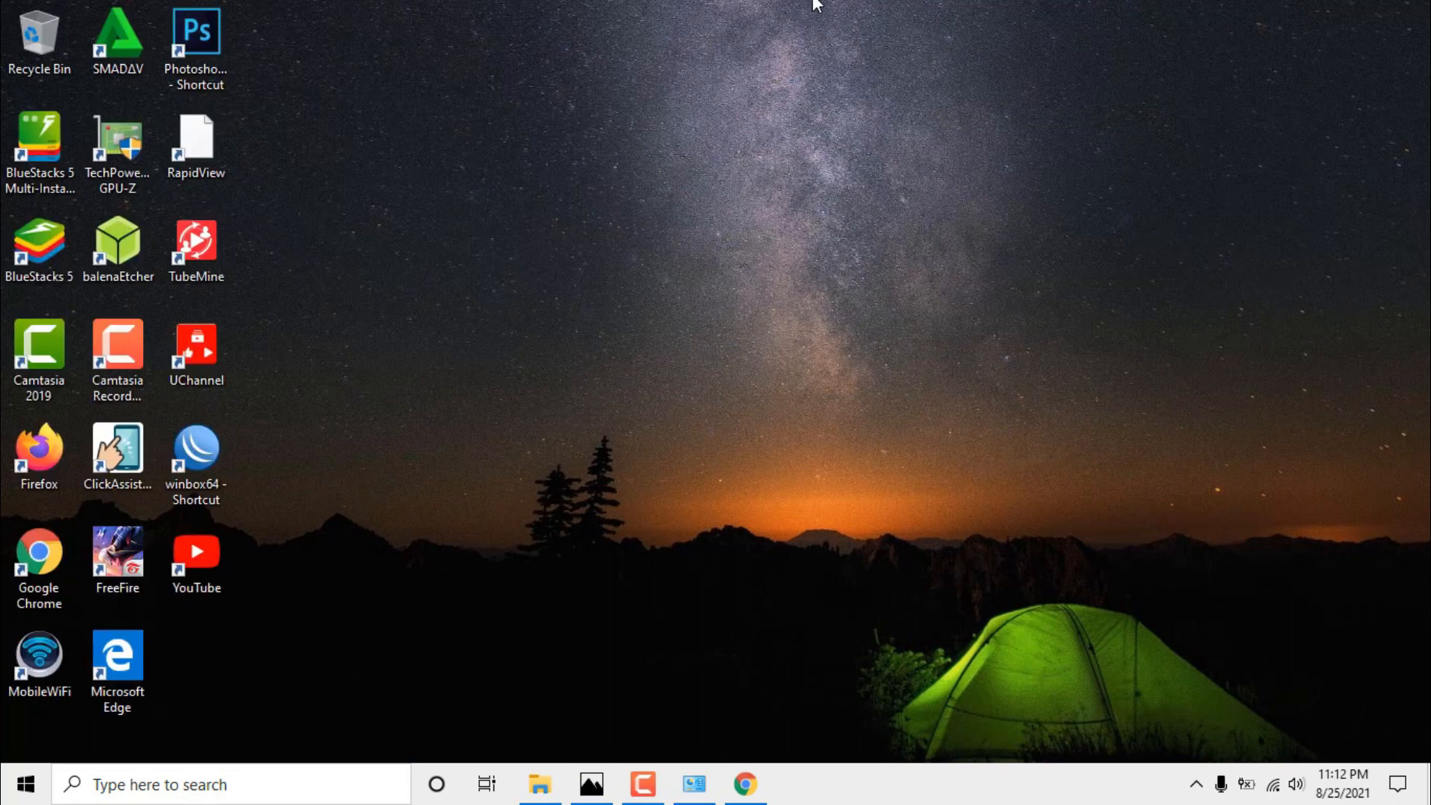
right_click(788, 85)
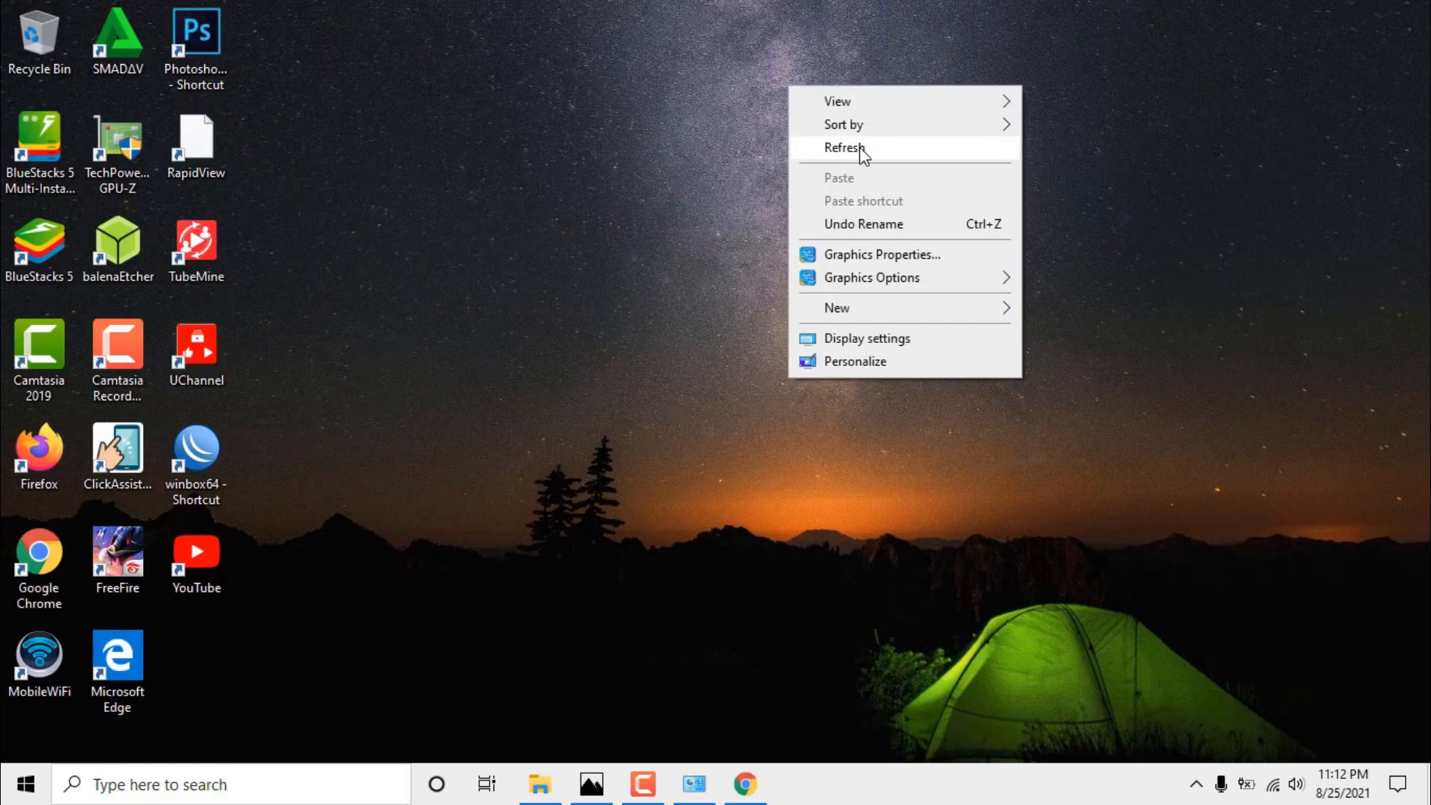
left_click(860, 147)
right_click(932, 158)
left_click(990, 220)
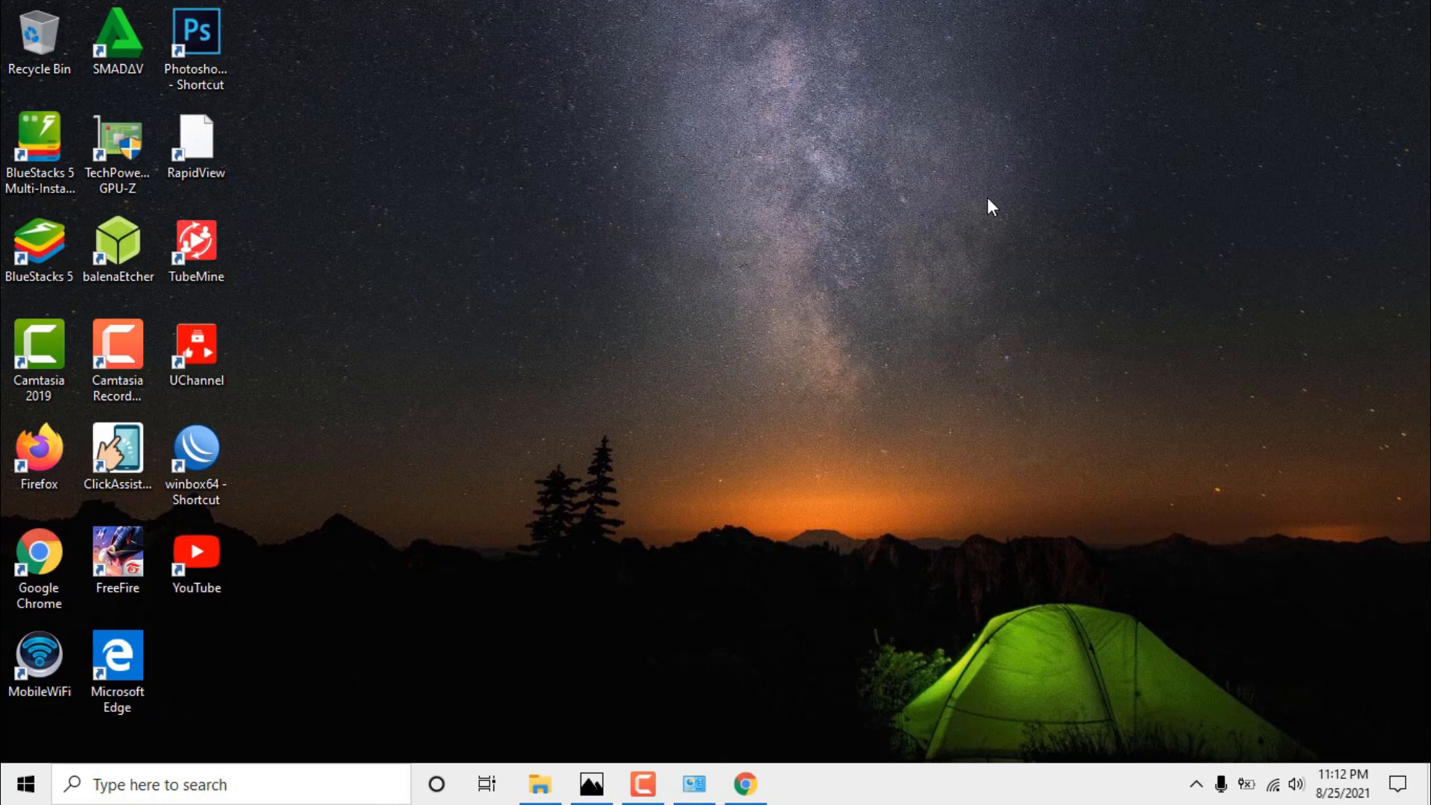
Disconnect from TP-Link_B606 Wi-Fi and enable the Ethernet connection in Network Connections.
left_click(1273, 789)
left_click(1319, 291)
left_click(914, 436)
left_click(694, 784)
right_click(589, 288)
left_click(642, 294)
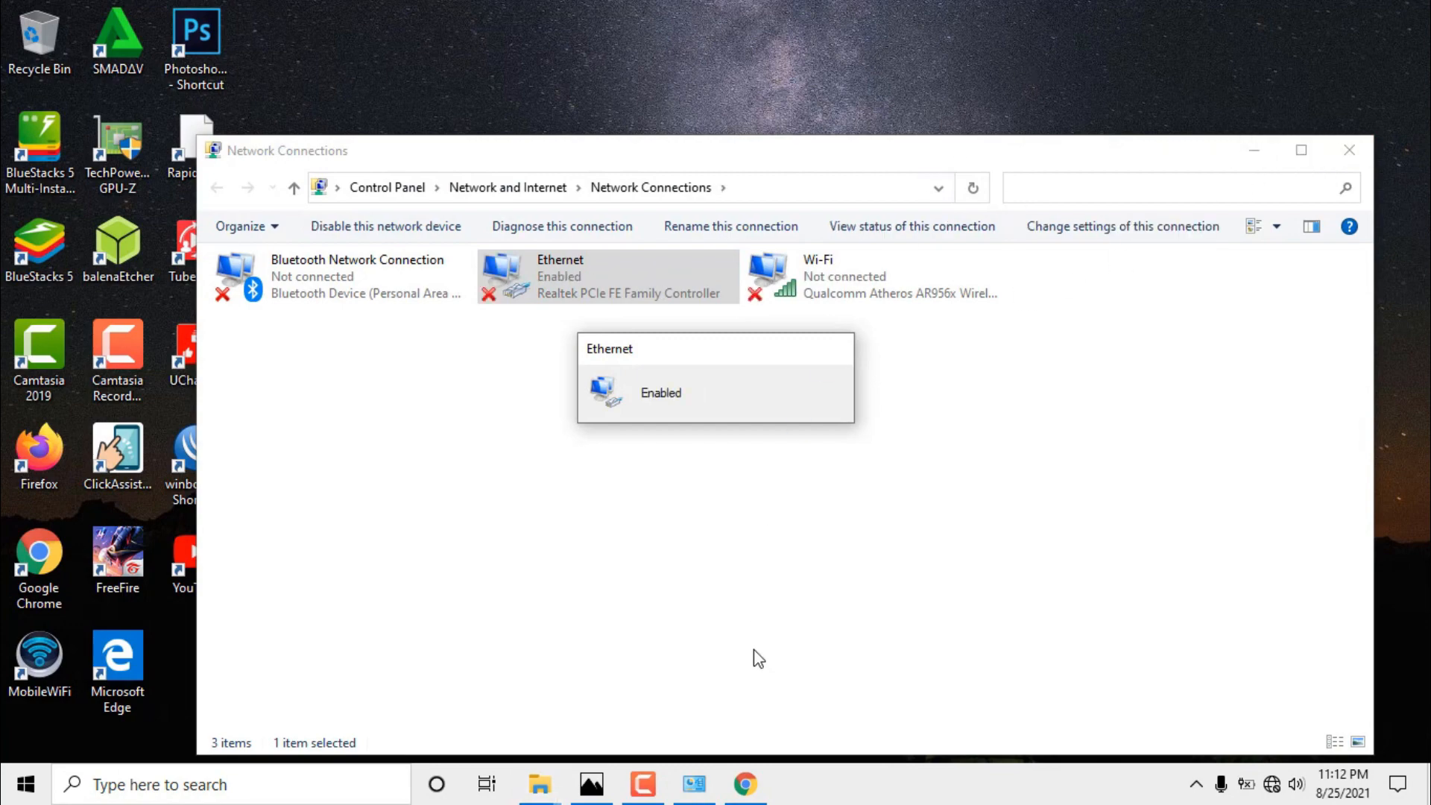
left_click(1239, 148)
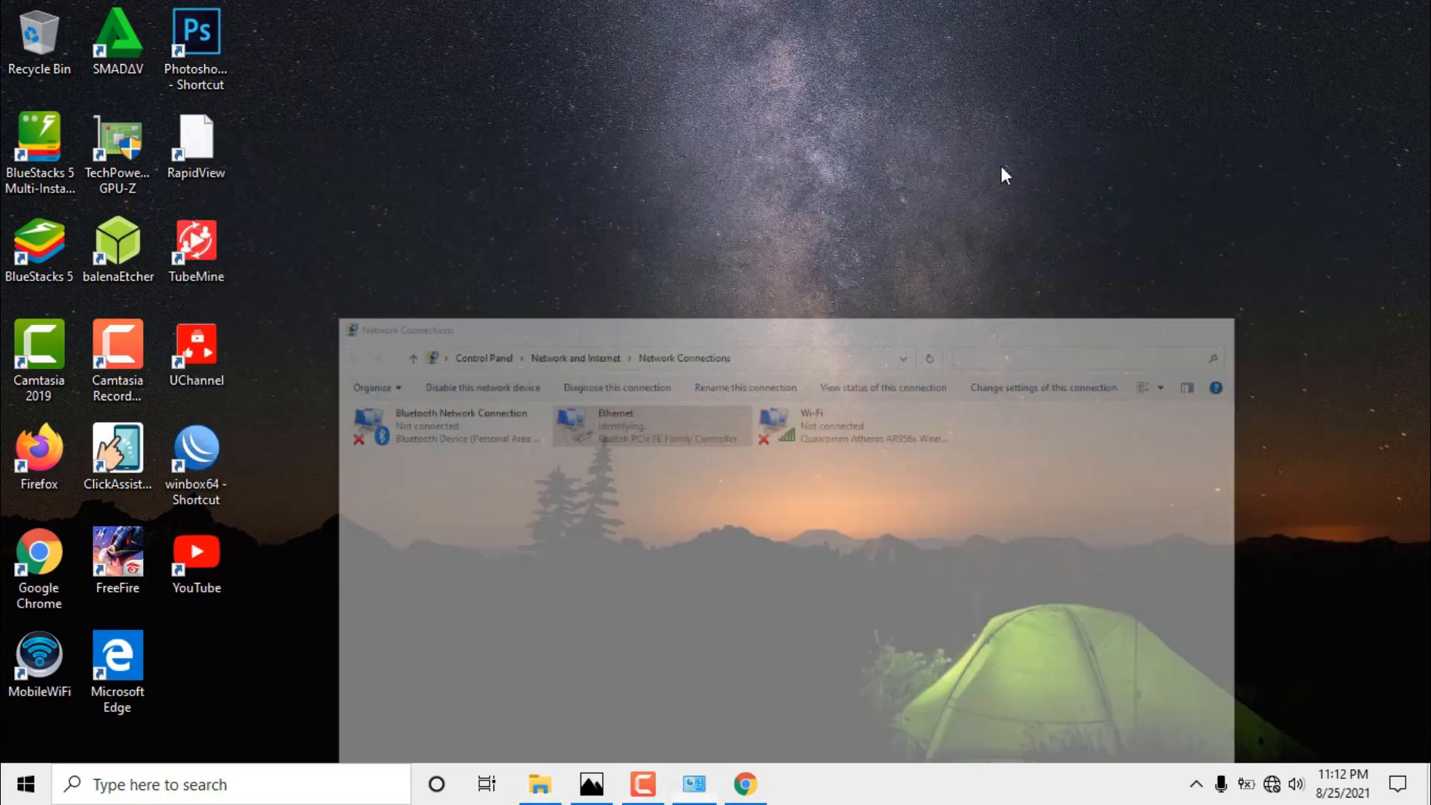
double_click(208, 464)
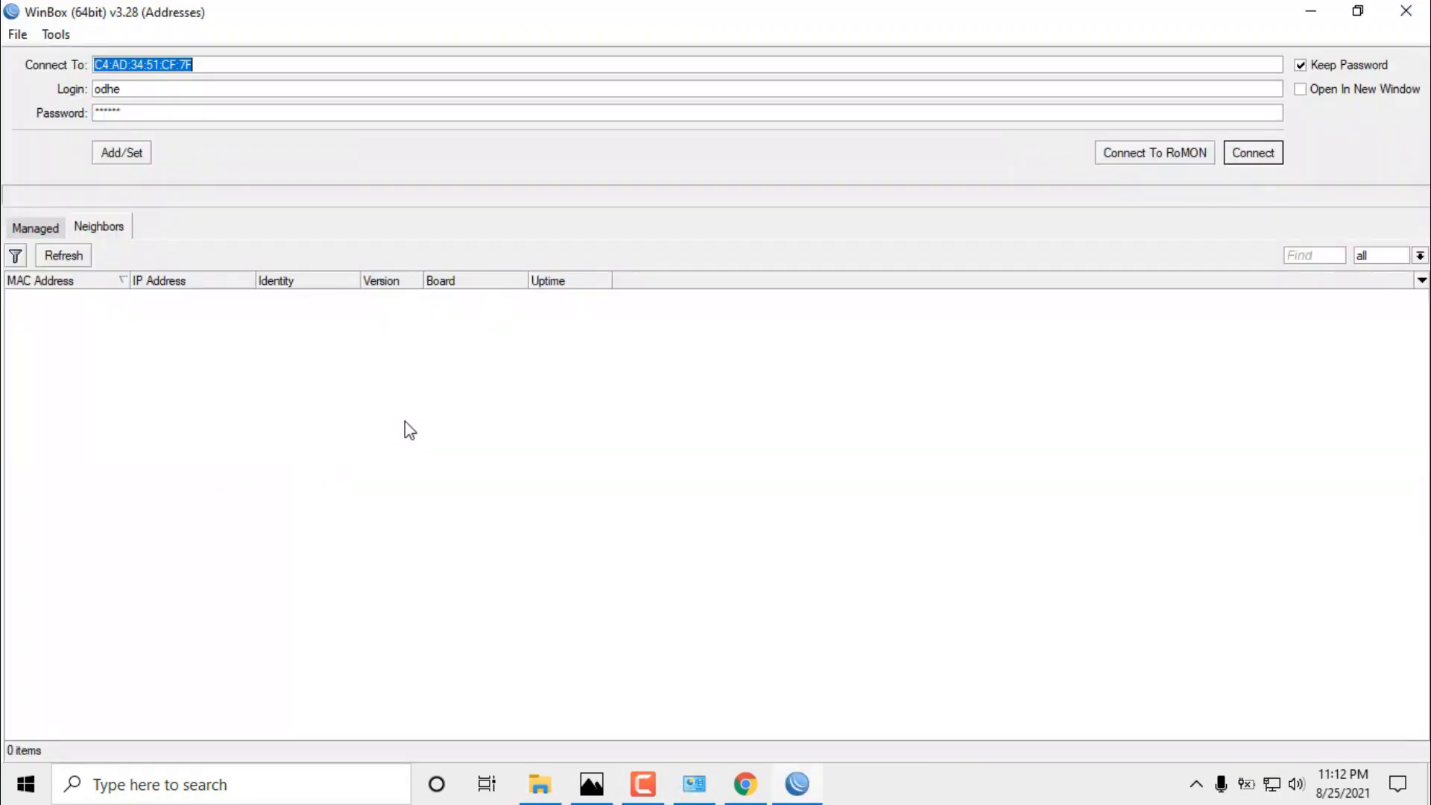
left_click(227, 296)
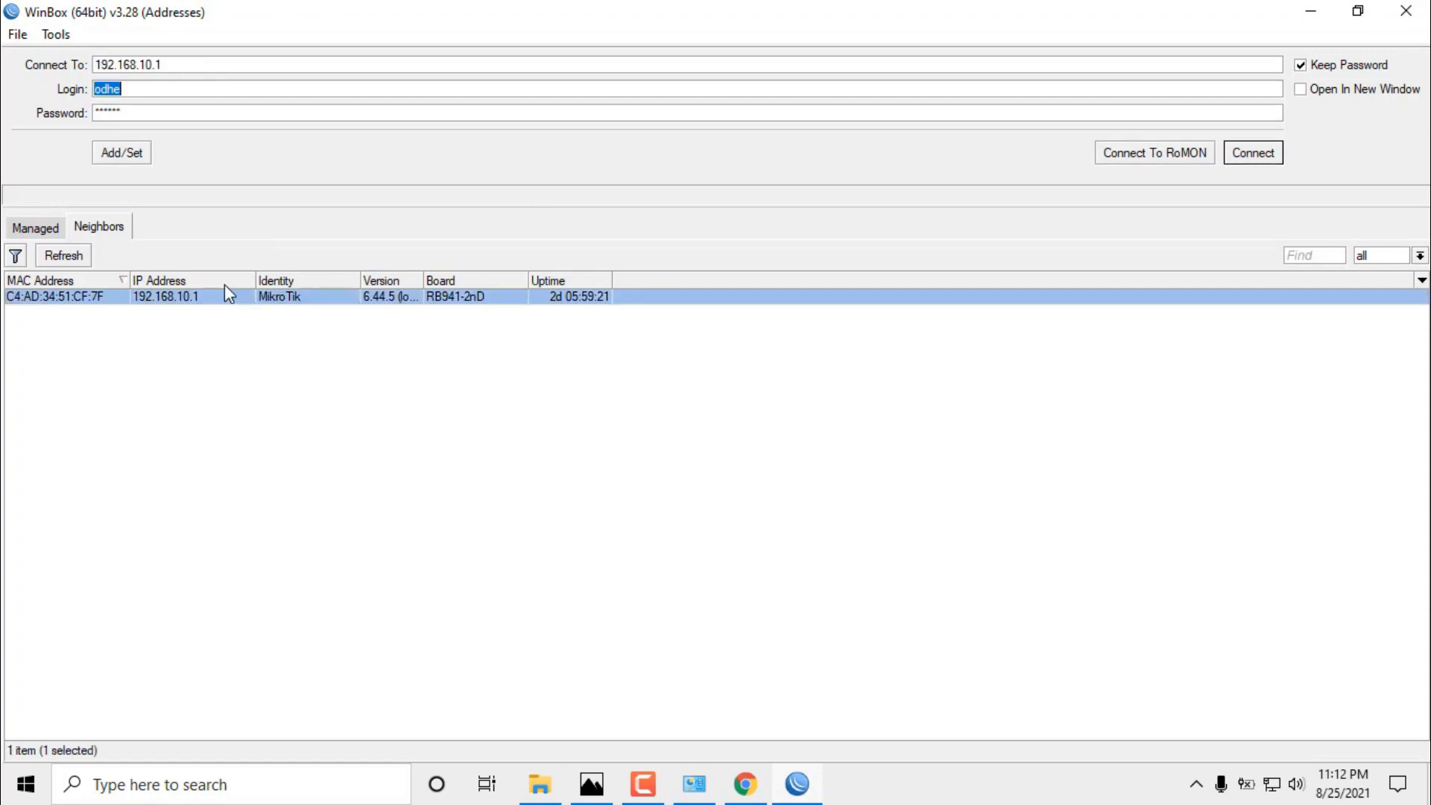
left_click(1280, 154)
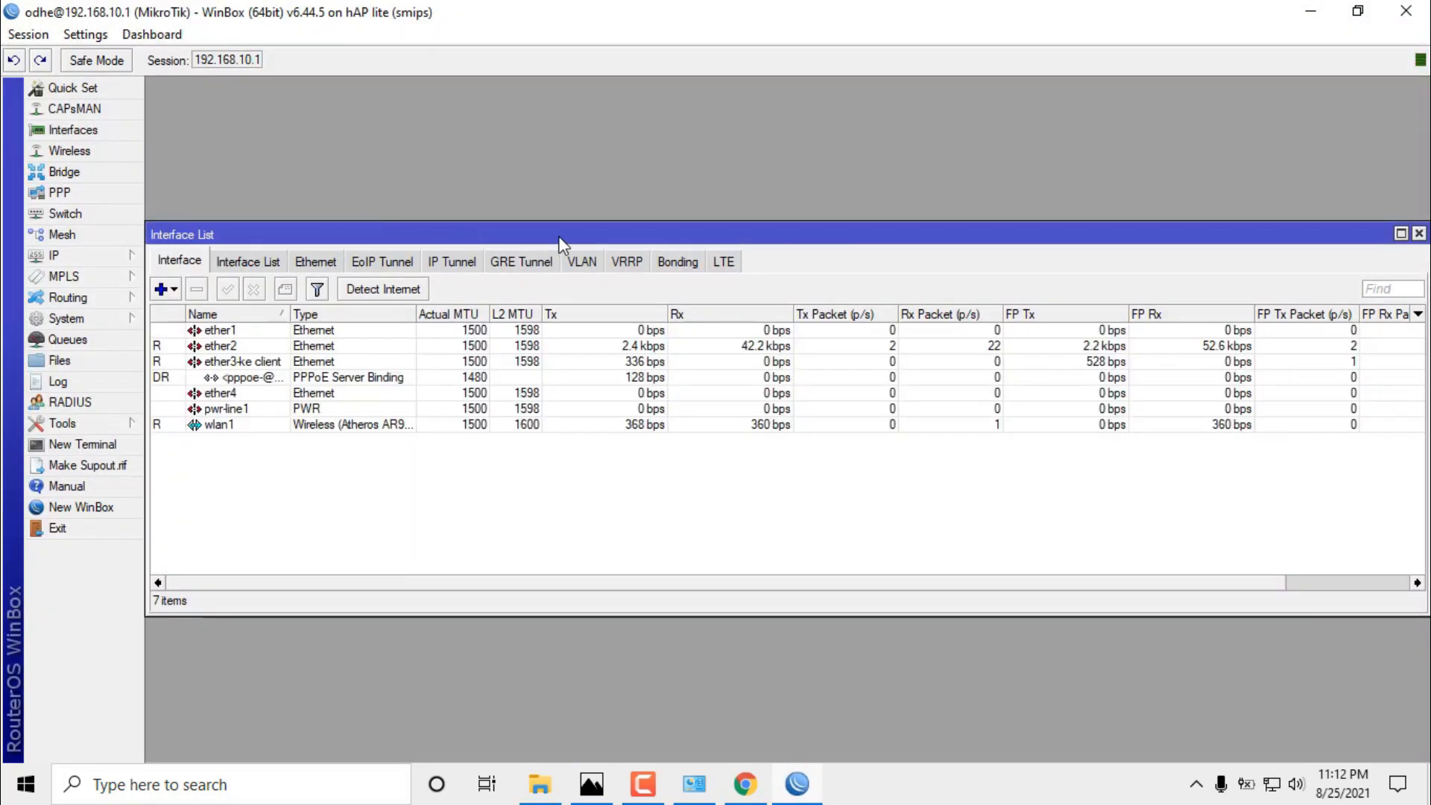
left_click_drag(560, 243, 612, 104)
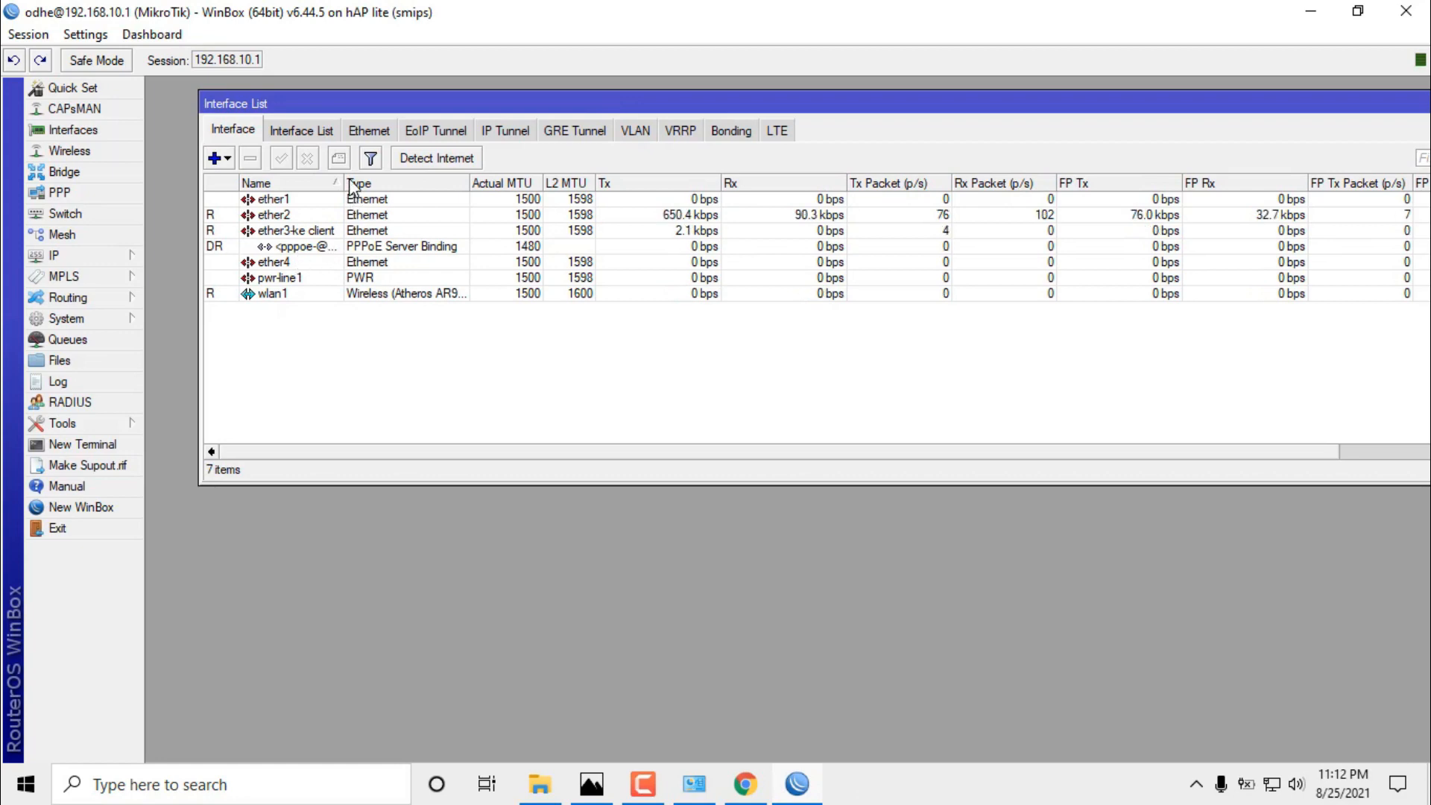
left_click_drag(357, 181, 393, 182)
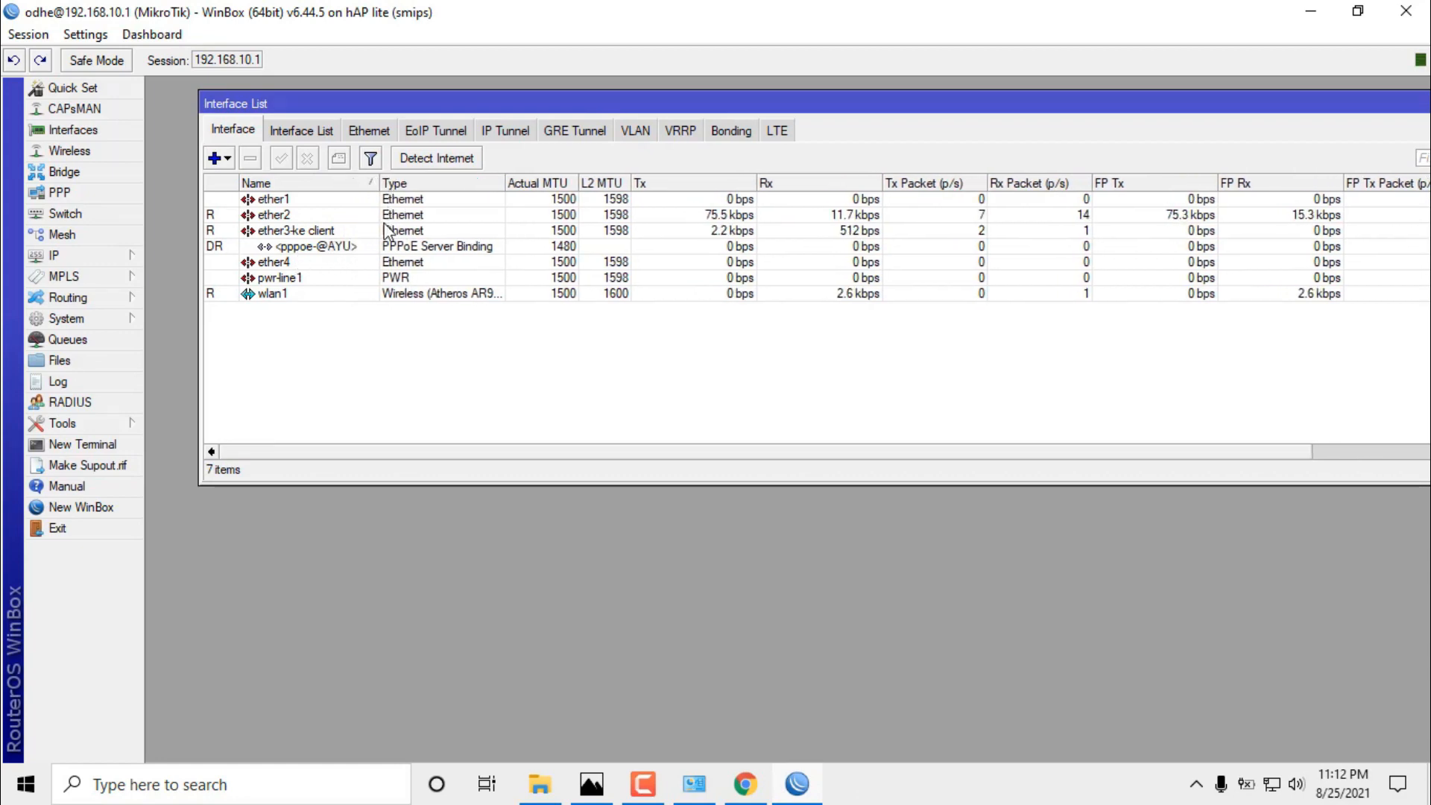
left_click(336, 246)
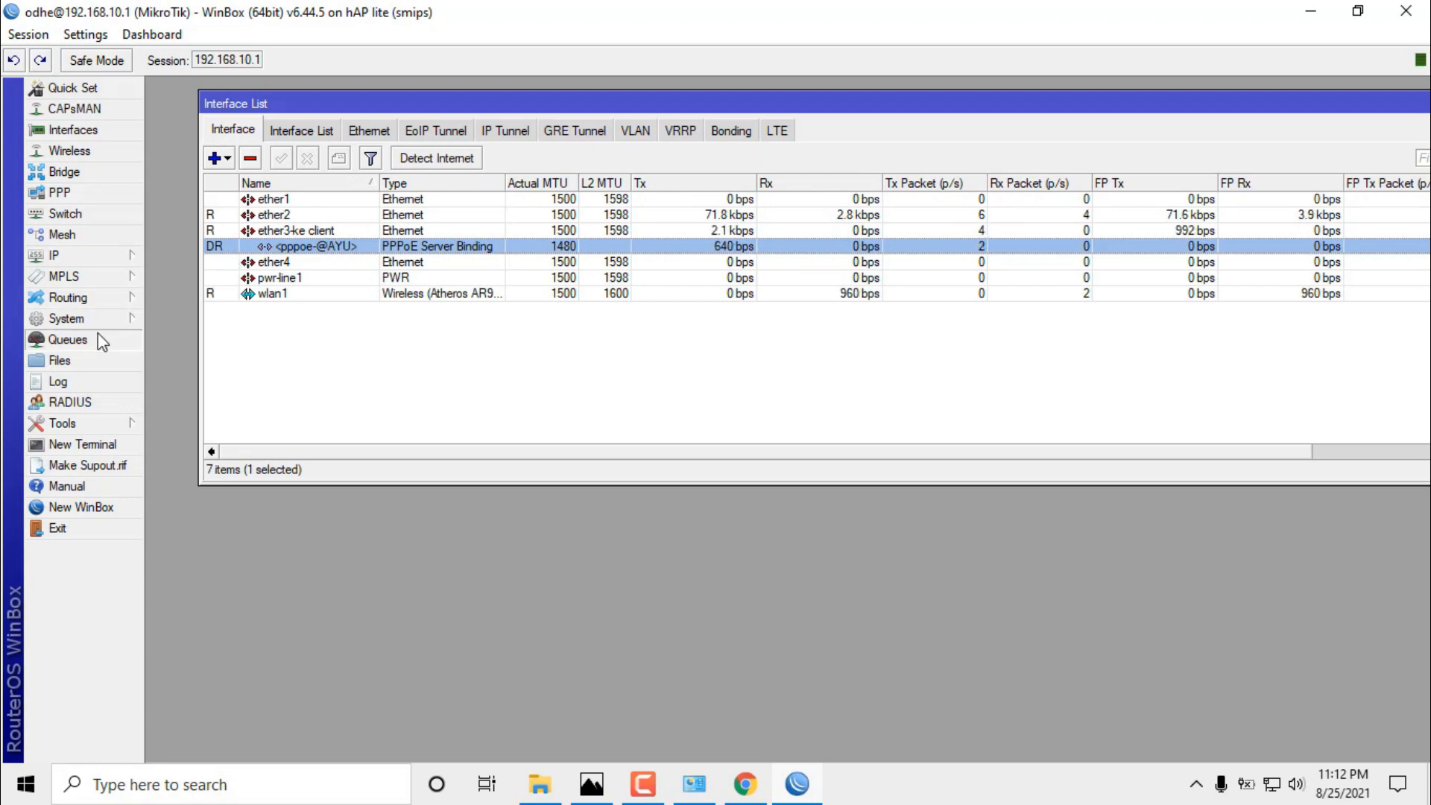
left_click(68, 340)
left_click(602, 316)
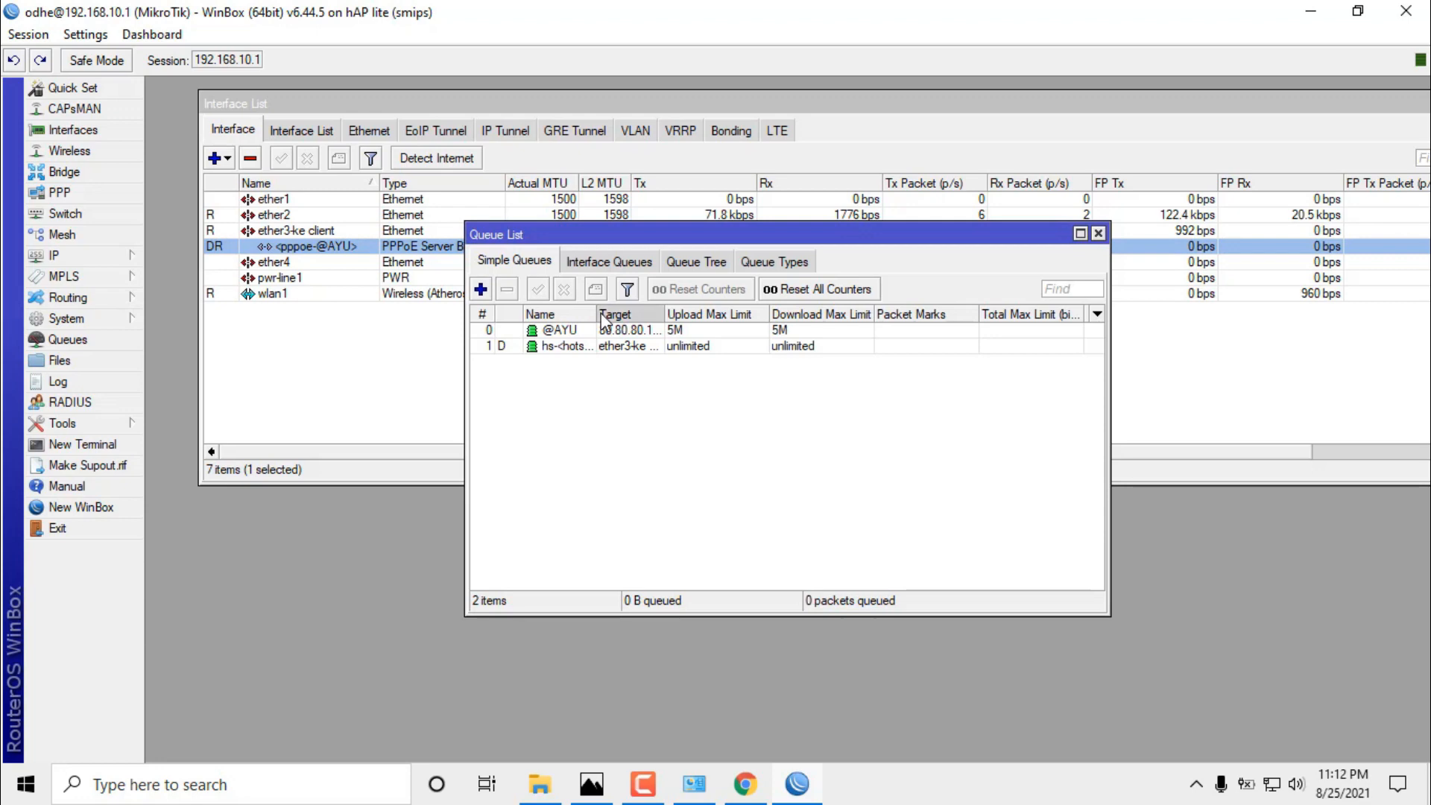
left_click_drag(594, 315, 617, 315)
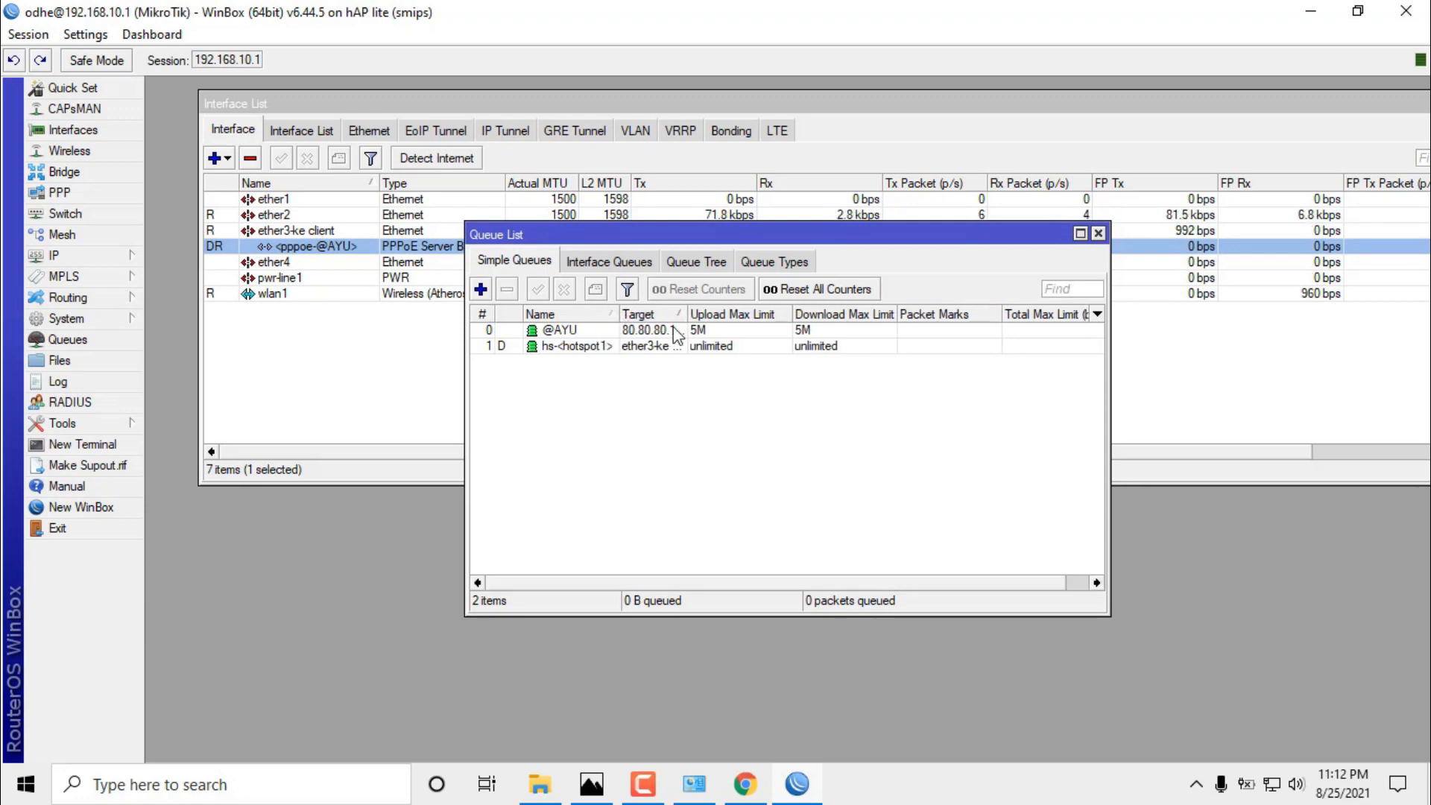
left_click(701, 331)
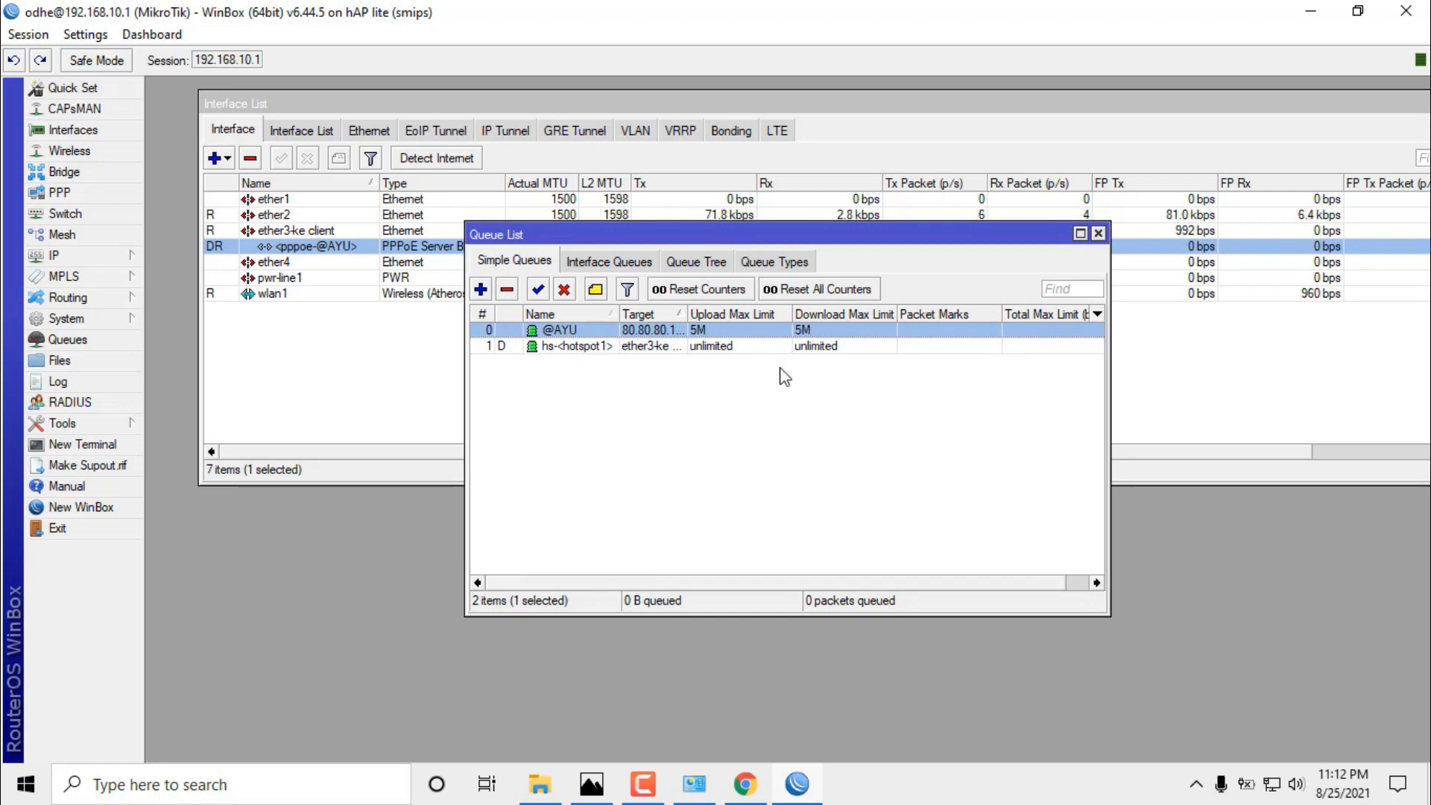
left_click(755, 794)
scroll(514, 417, "up", 3)
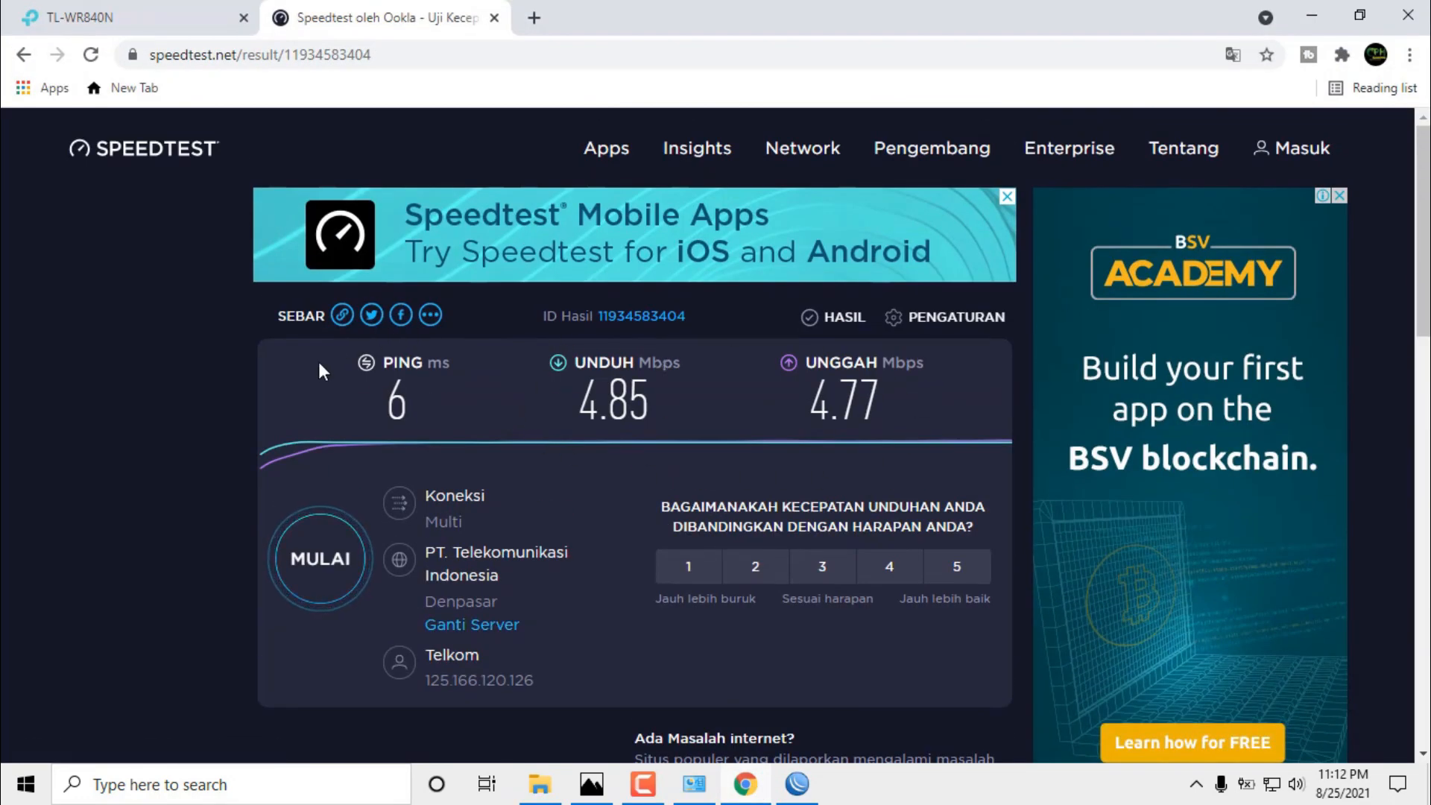
Return from the 4.85/4.77 Mbps speedtest result to the WinBox window.
mouse_move(801, 794)
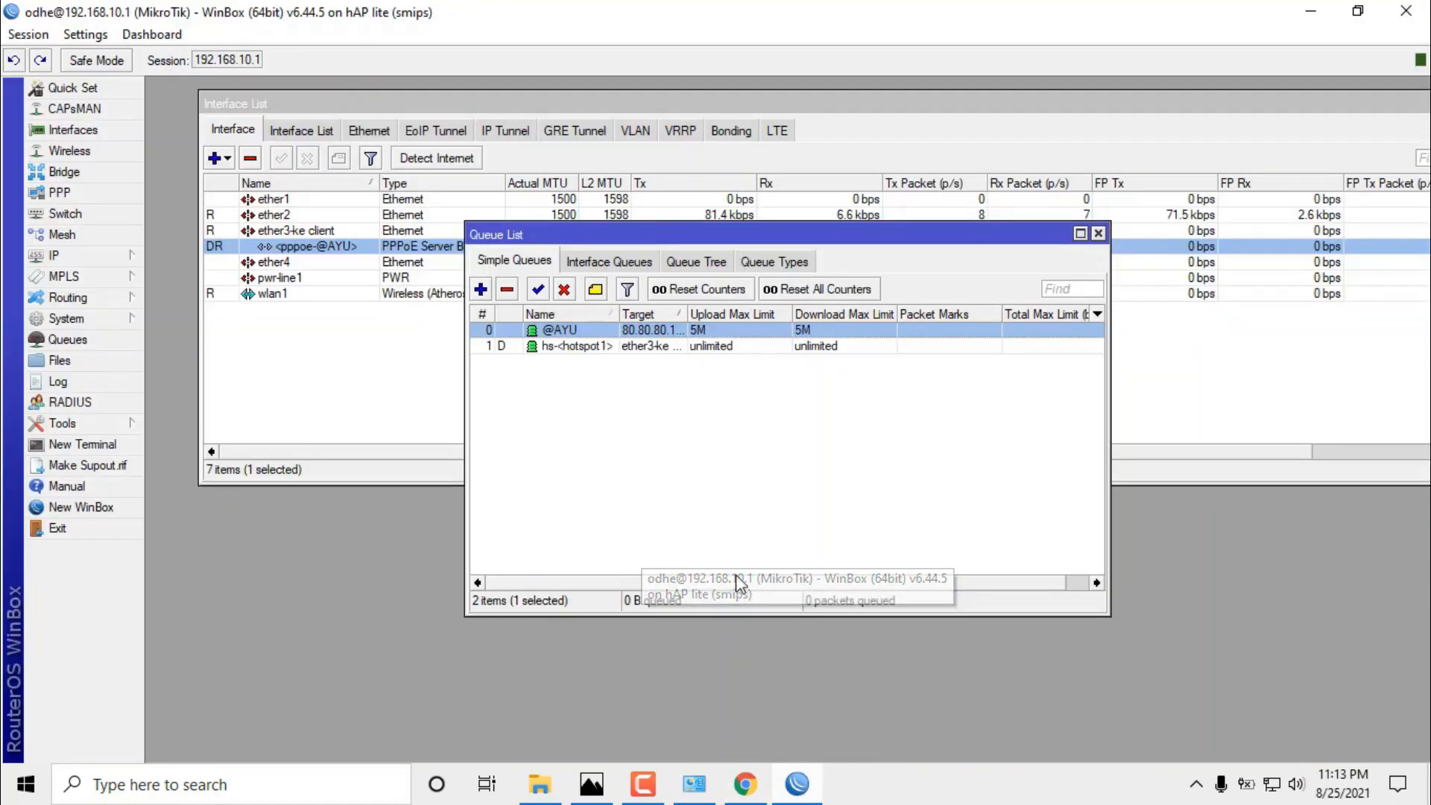
left_click(775, 649)
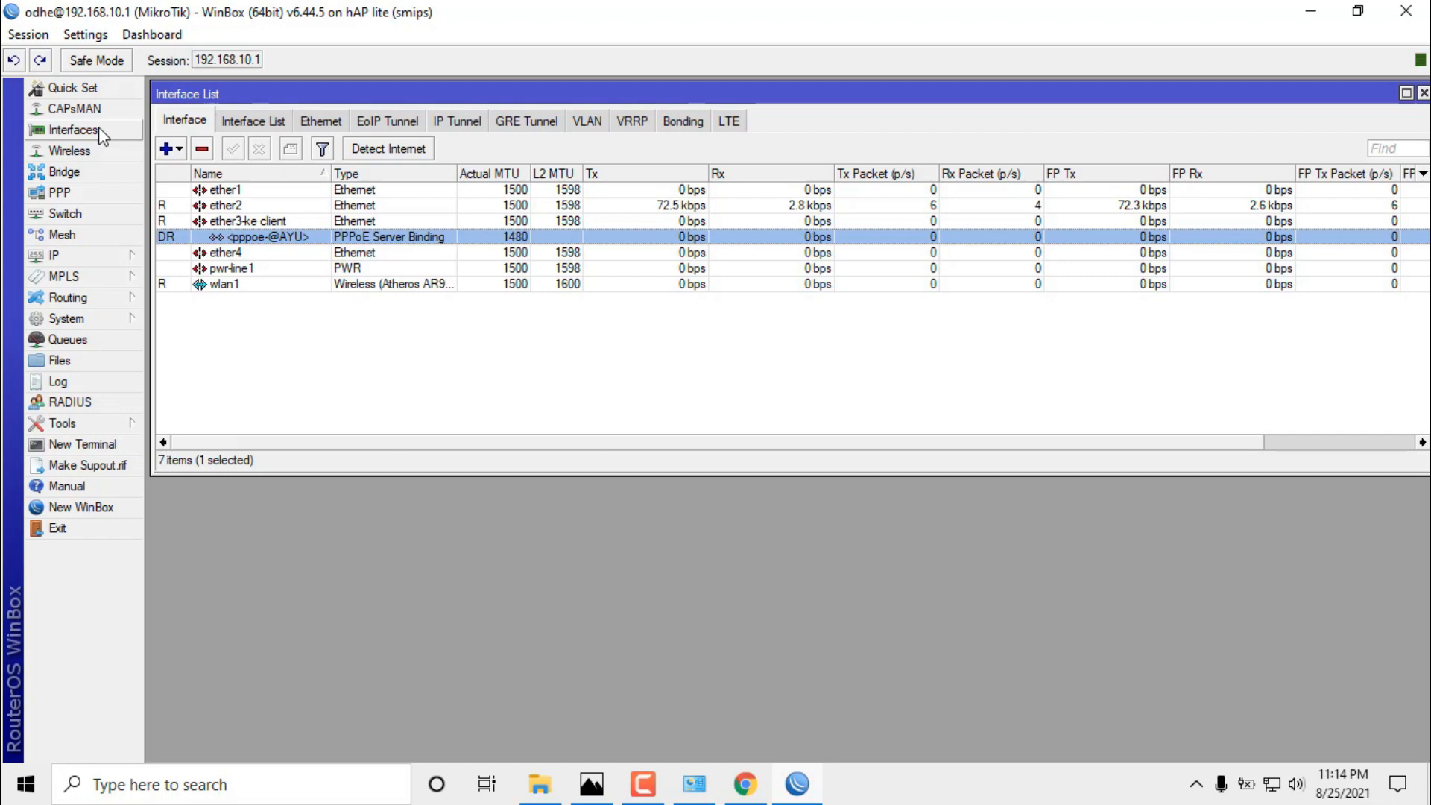
left_click(244, 334)
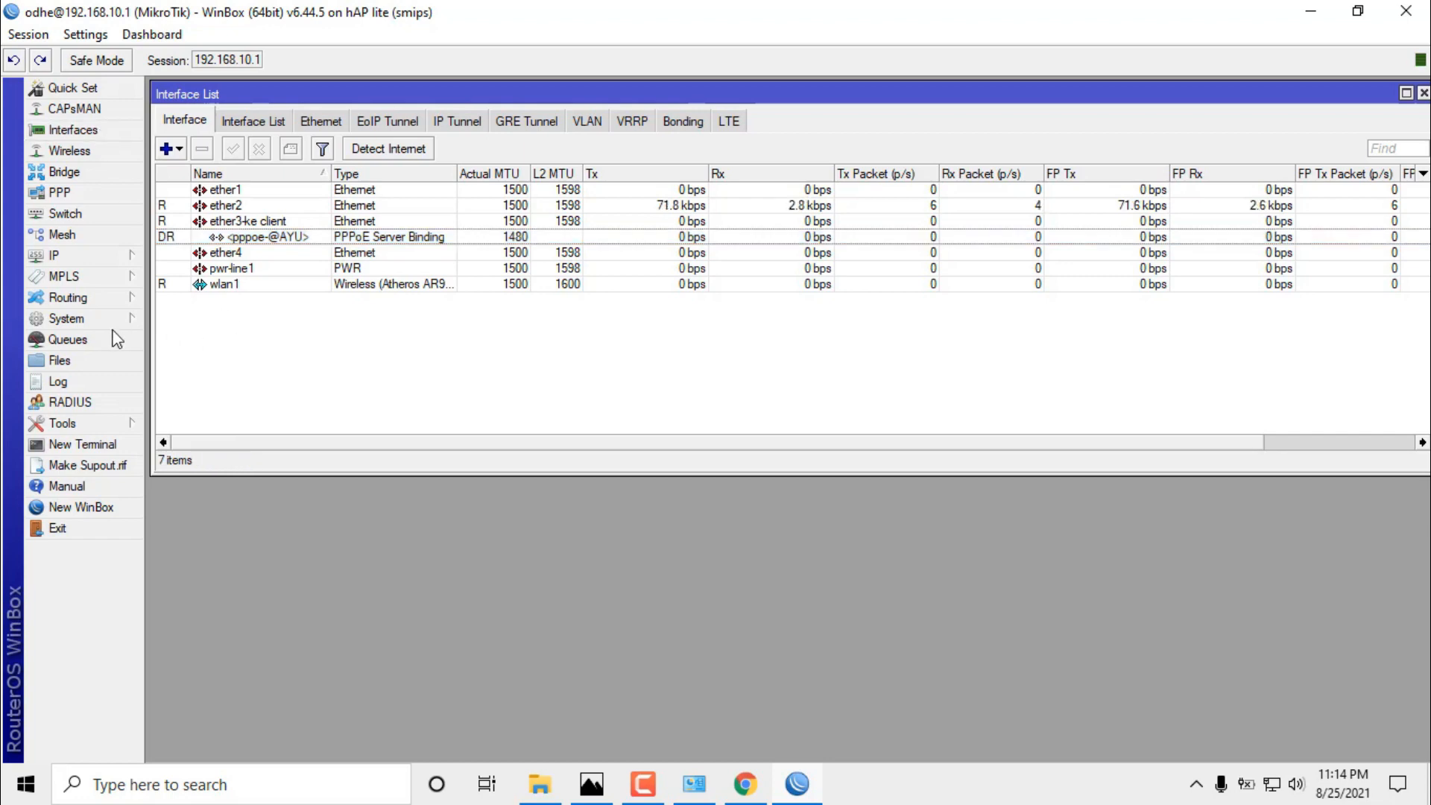
left_click(57, 257)
left_click(214, 448)
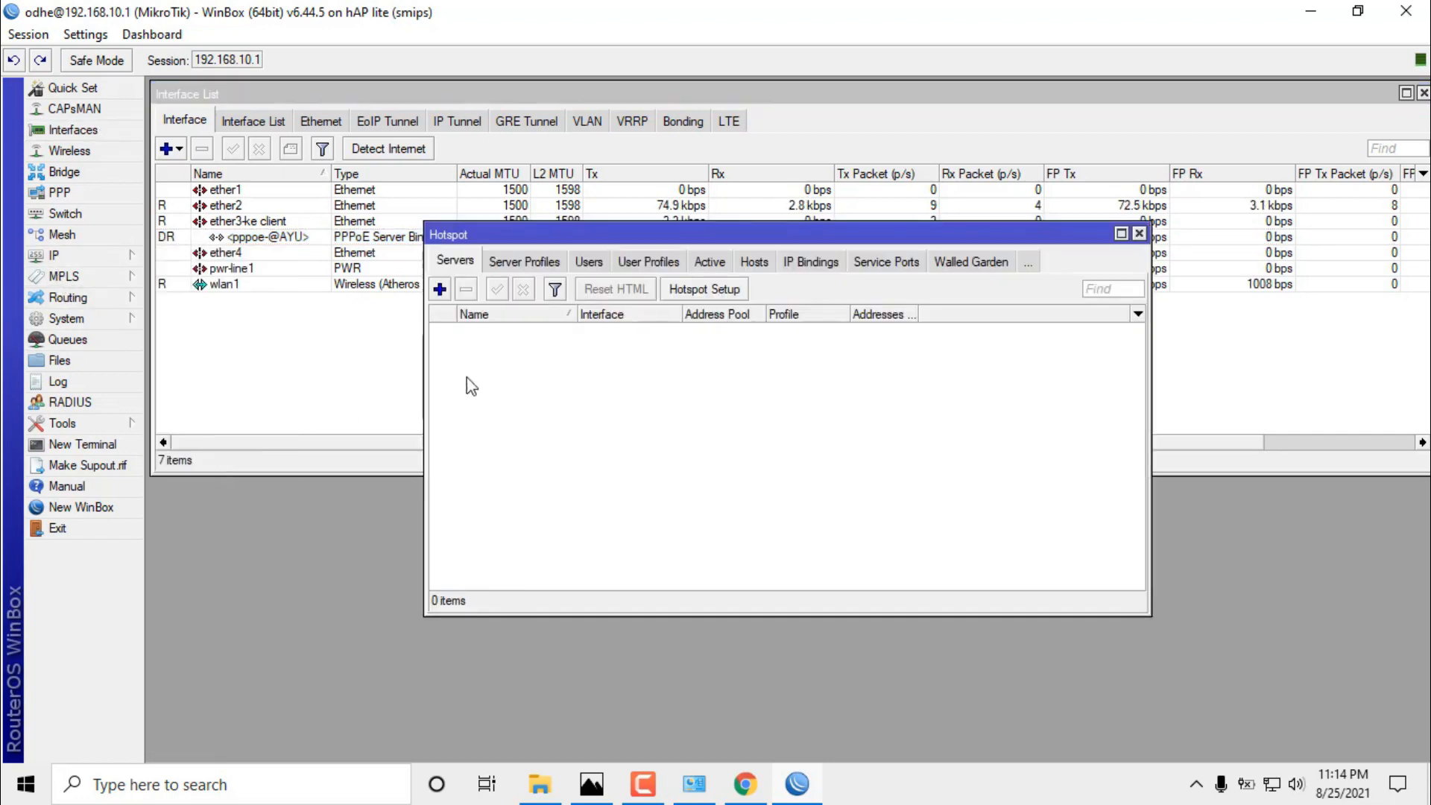
left_click_drag(555, 248, 305, 356)
left_click(340, 371)
left_click(368, 375)
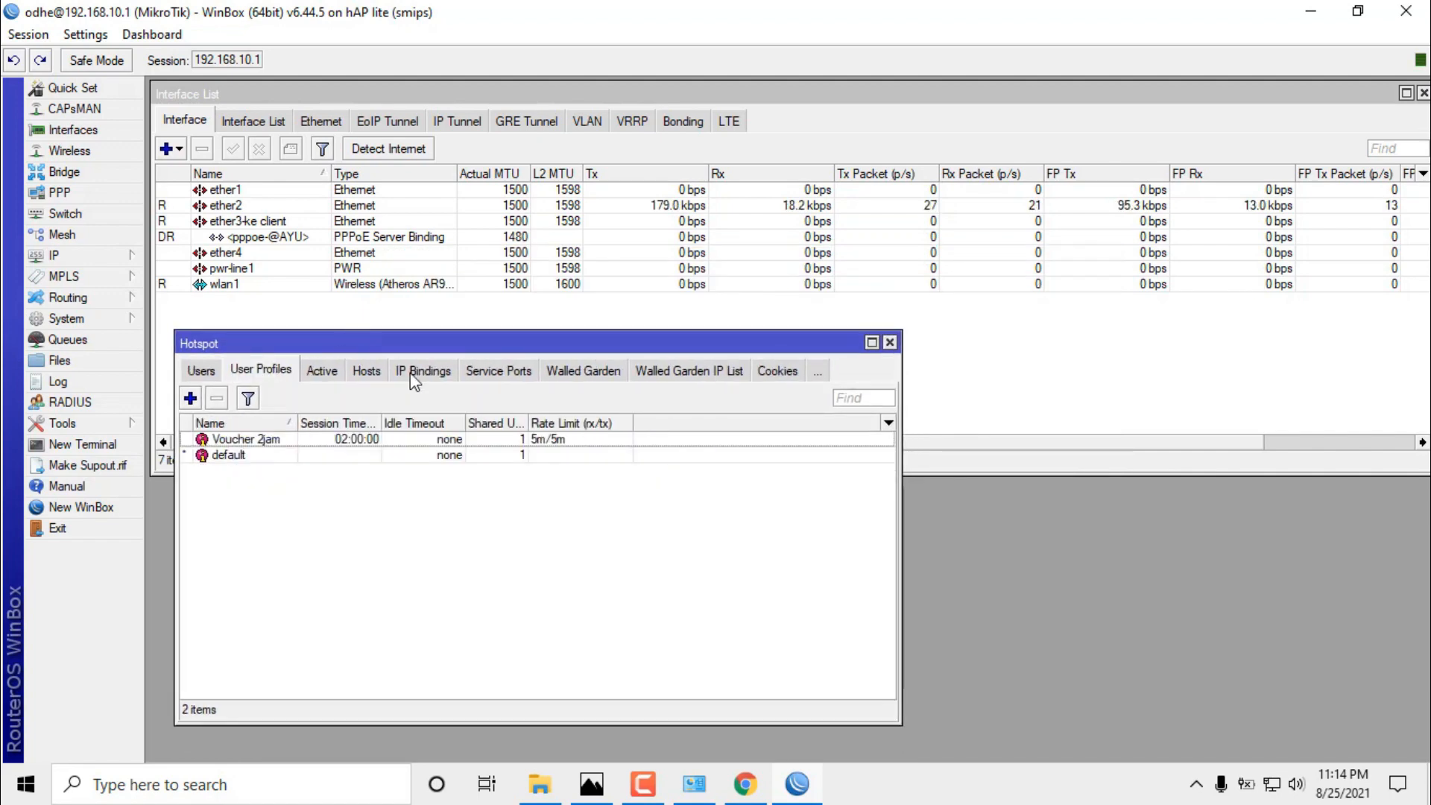
left_click(325, 375)
left_click(364, 376)
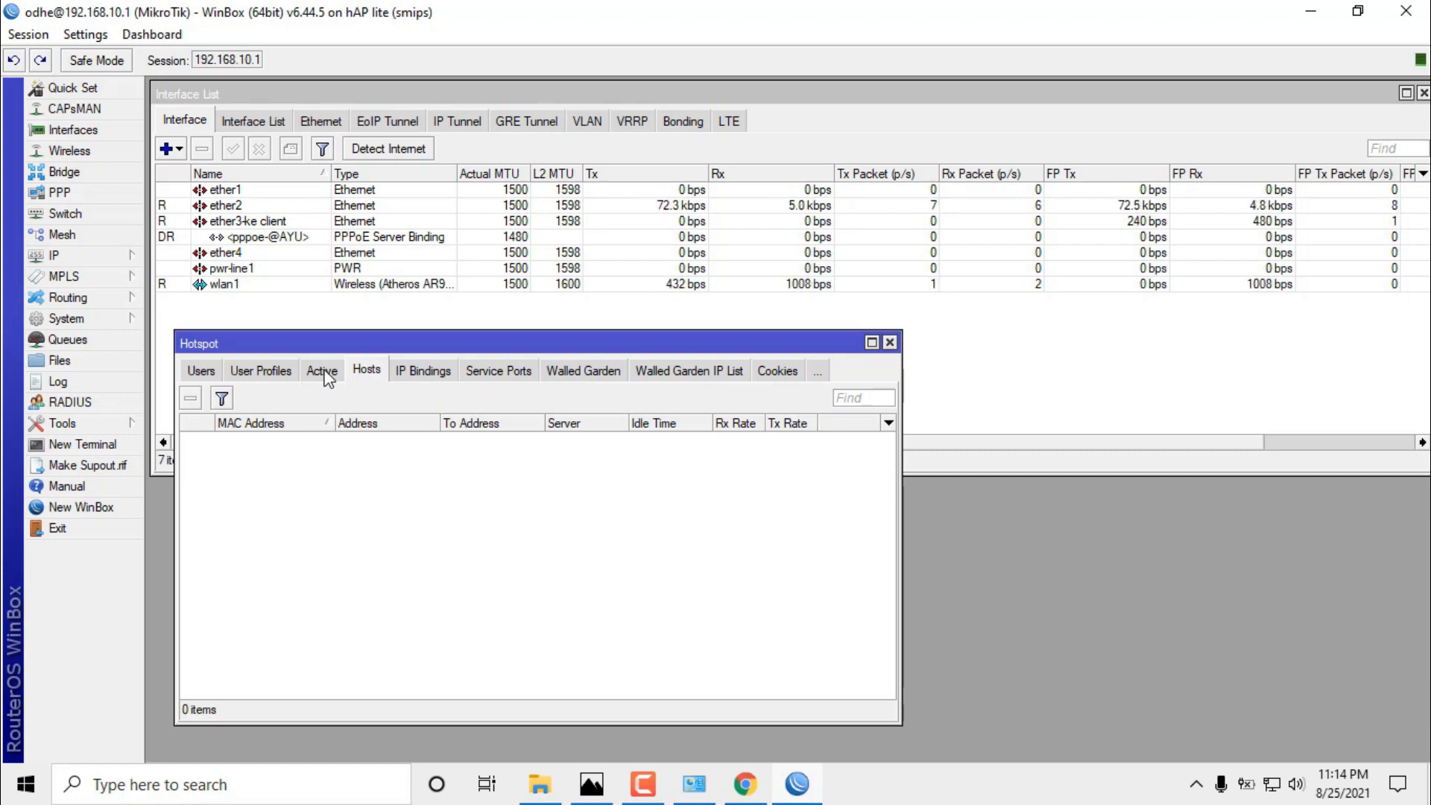
left_click(325, 375)
left_click(270, 372)
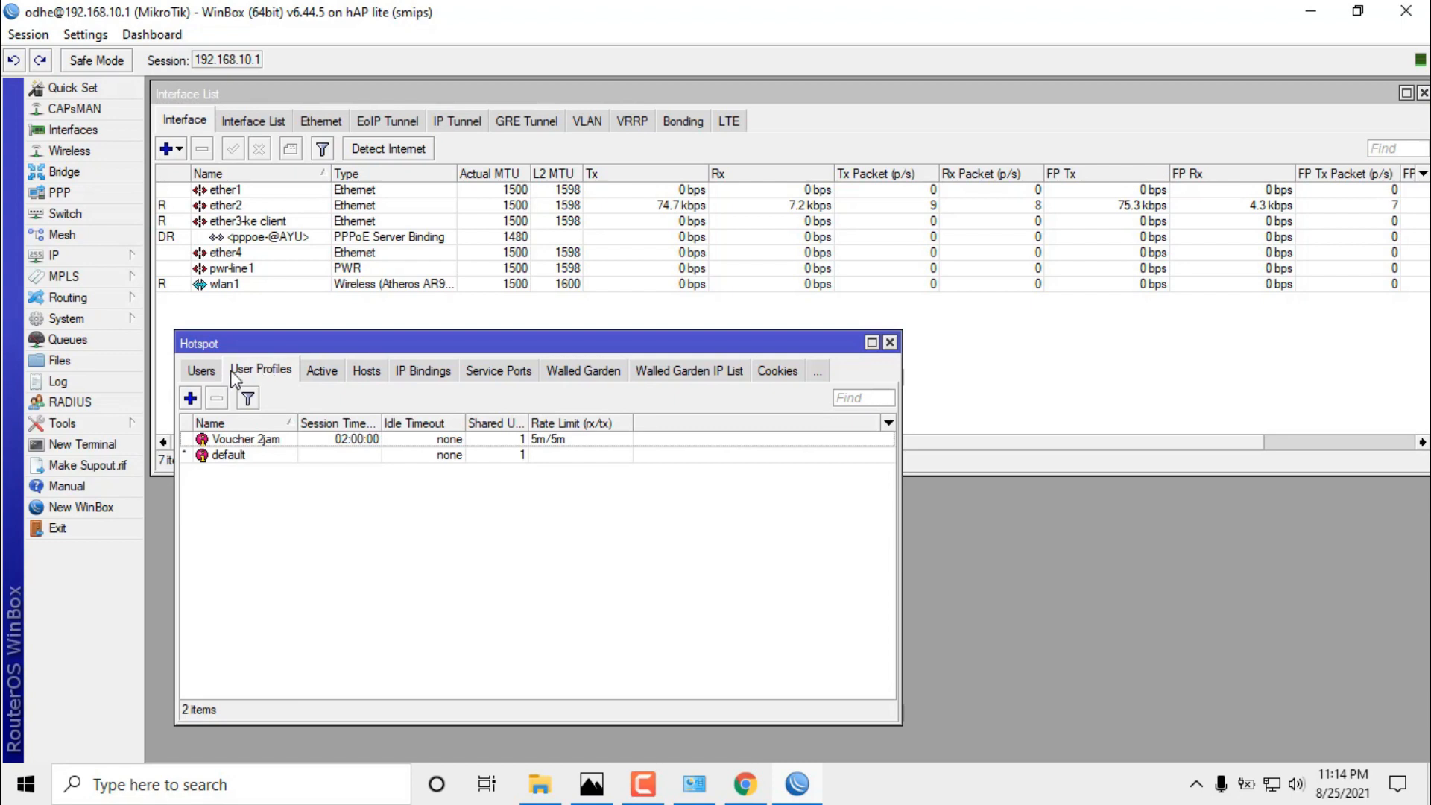
left_click(209, 374)
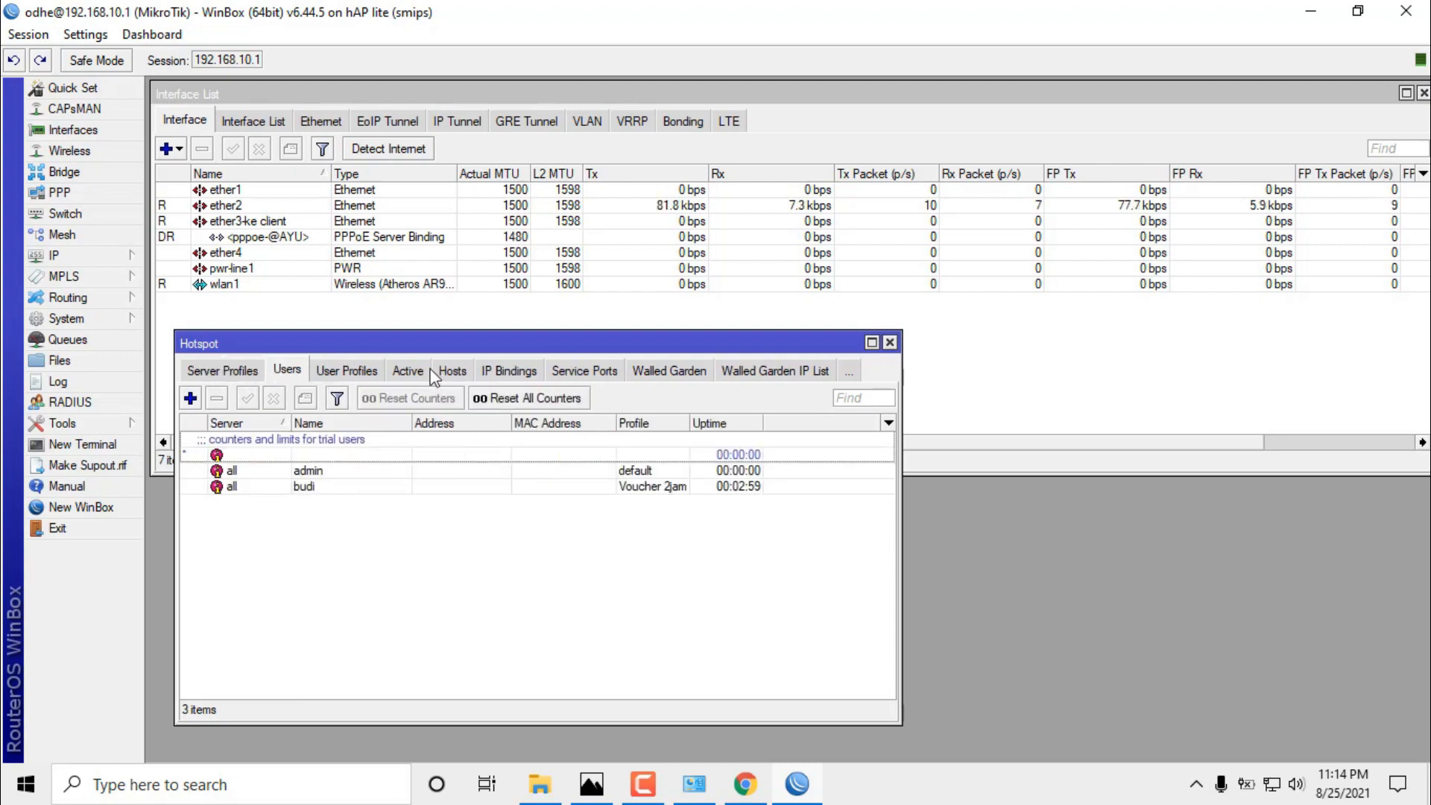
left_click(889, 343)
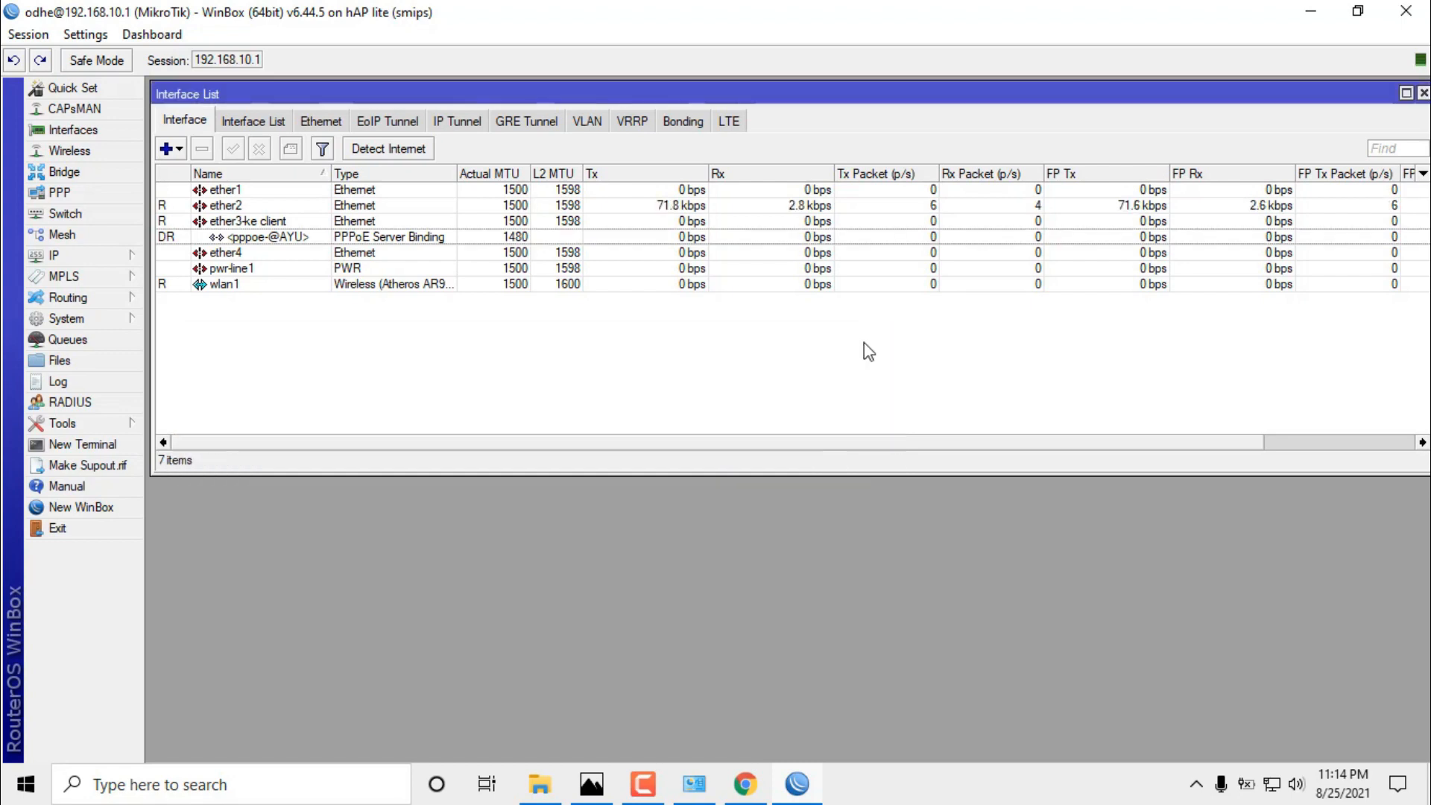
Restore the full-size Interface List to a floating window and reposition it.
left_click(1404, 94)
left_click_drag(1365, 96, 1080, 119)
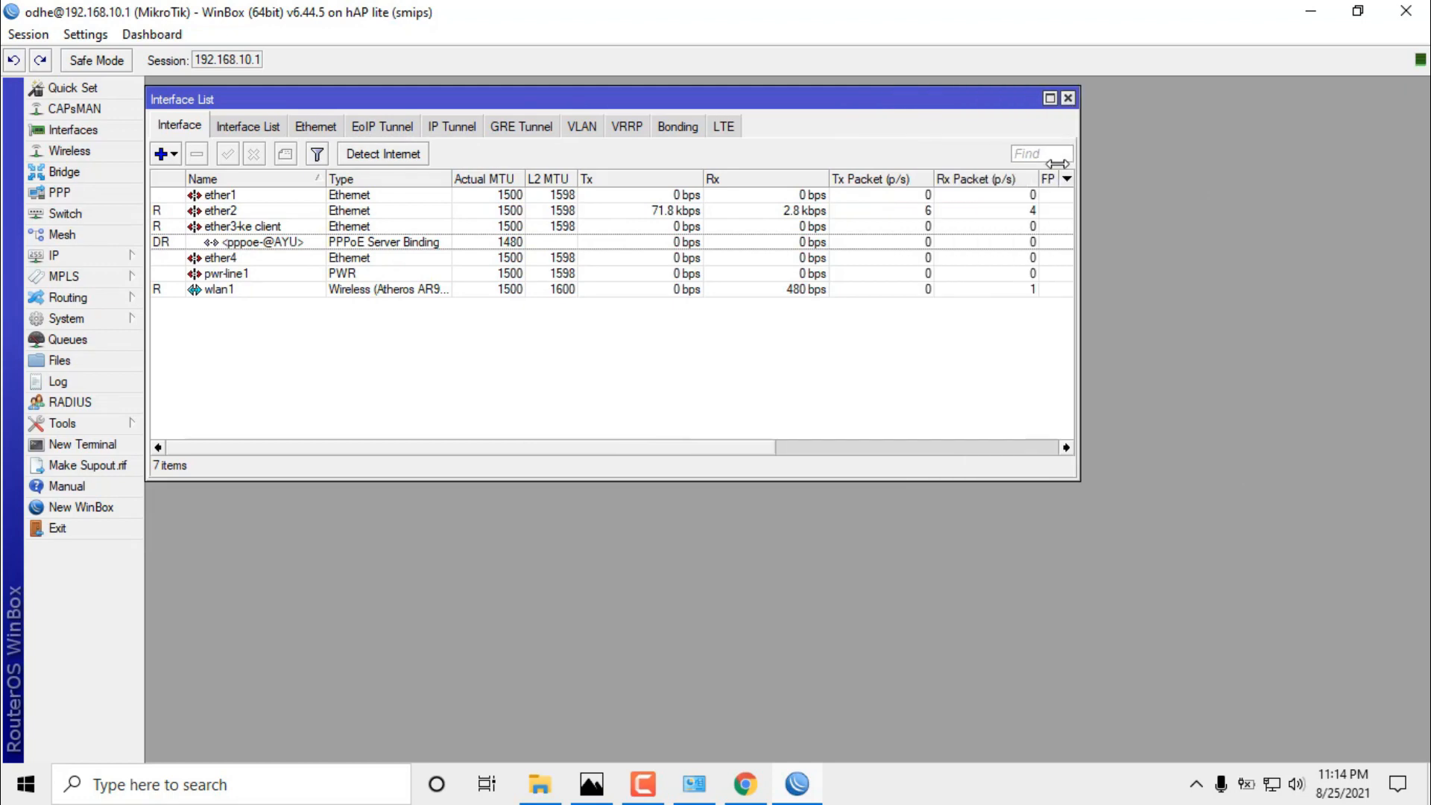
left_click_drag(899, 107, 828, 91)
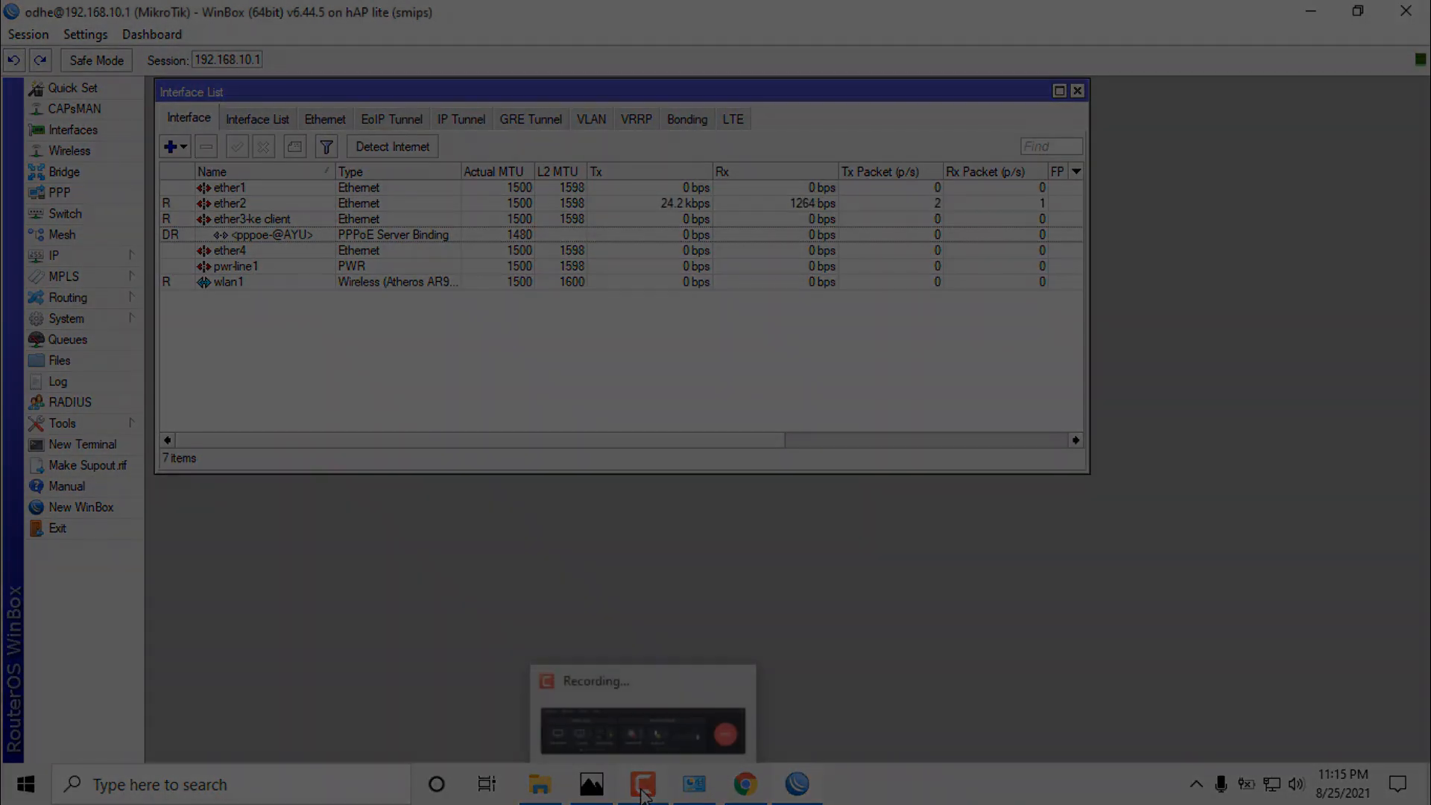
left_click(643, 787)
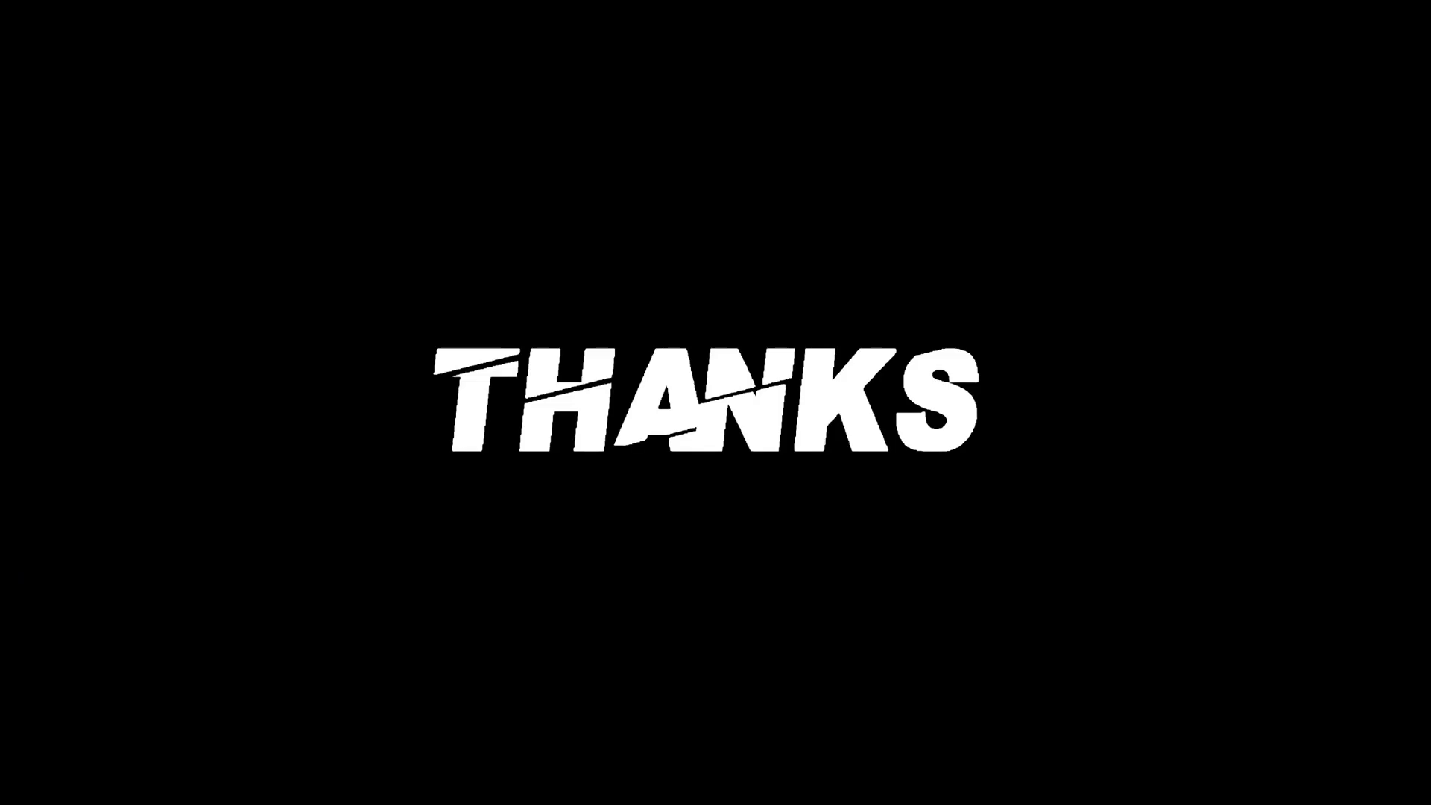